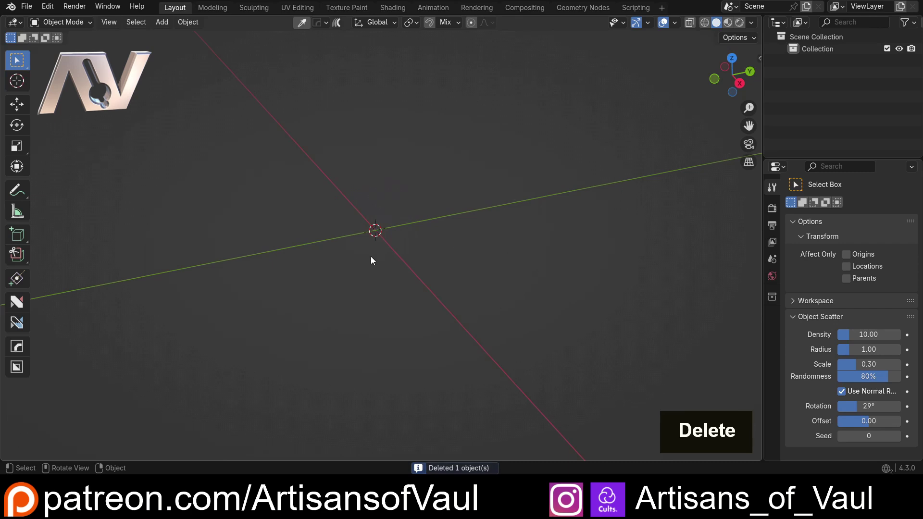
middle_drag(373, 259, 392, 252)
shift+scroll(355, 286, up, 2)
shift+scroll(352, 289, down, 2)
scroll(353, 289, down, 1)
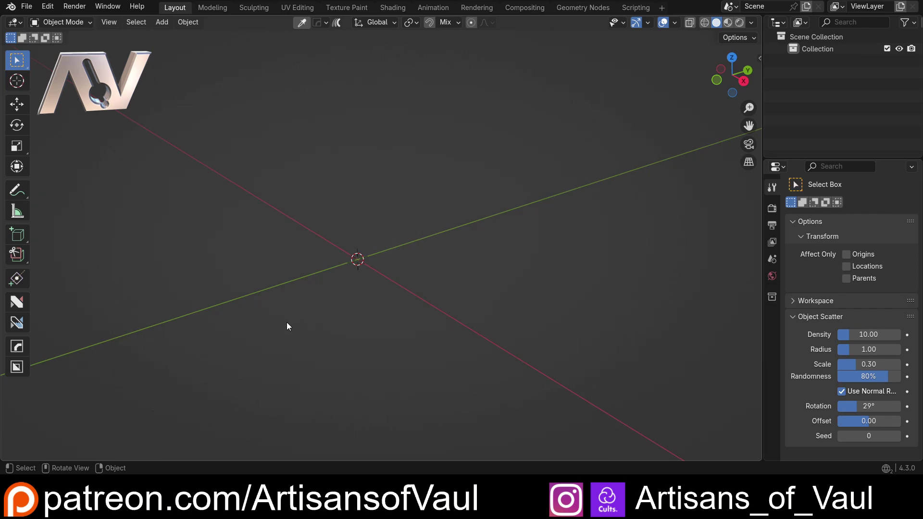
Step: Place the ScaleMk_VI figure from the asset library's ScaleRef catalog into the scene as a scale reference
key(t)
scroll(79, 412, down, 4)
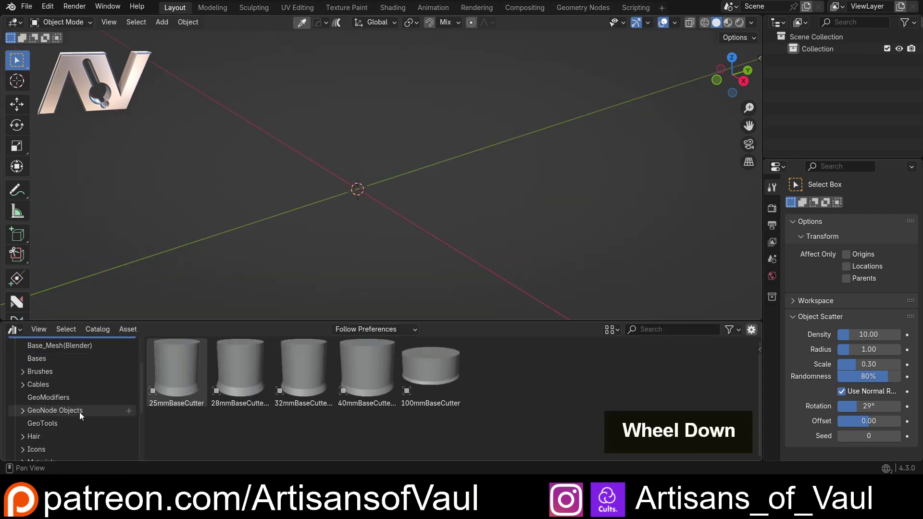
scroll(79, 411, down, 4)
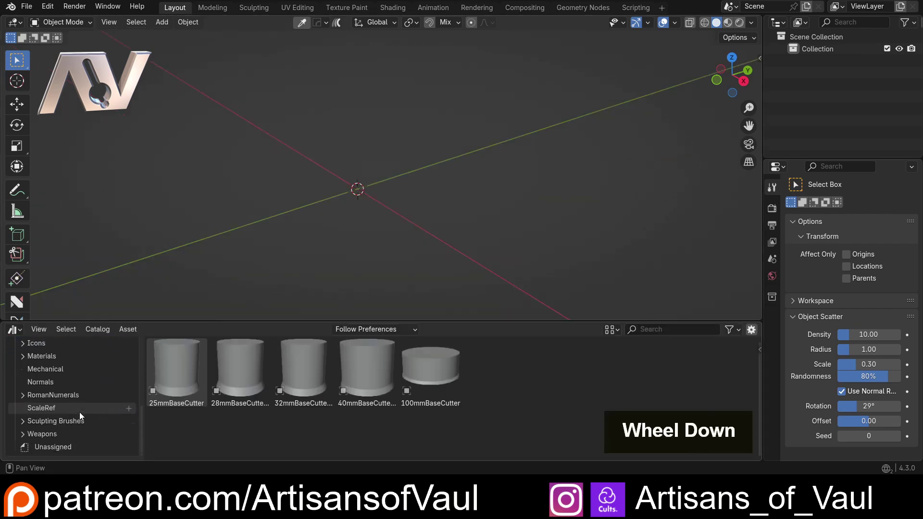
click(45, 408)
drag(190, 382, 104, 67)
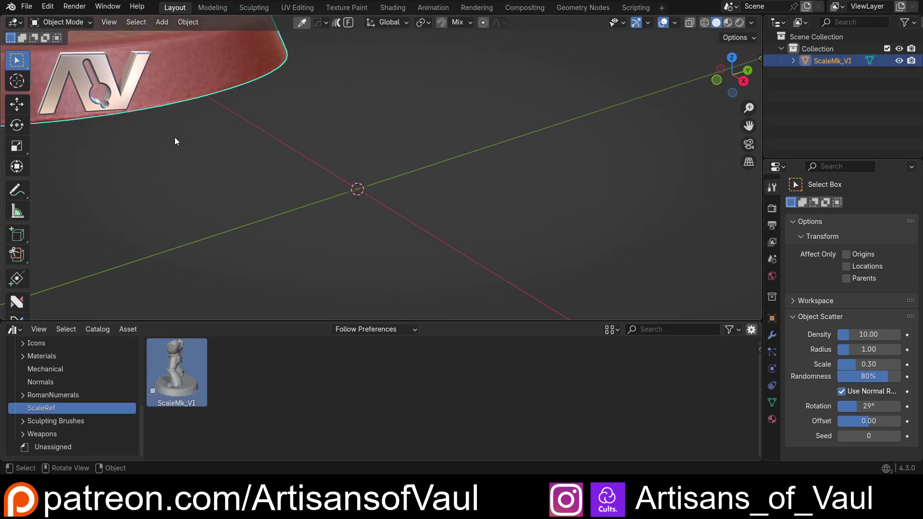
scroll(193, 167, down, 6)
middle_drag(195, 172, 282, 214)
scroll(376, 225, down, 2)
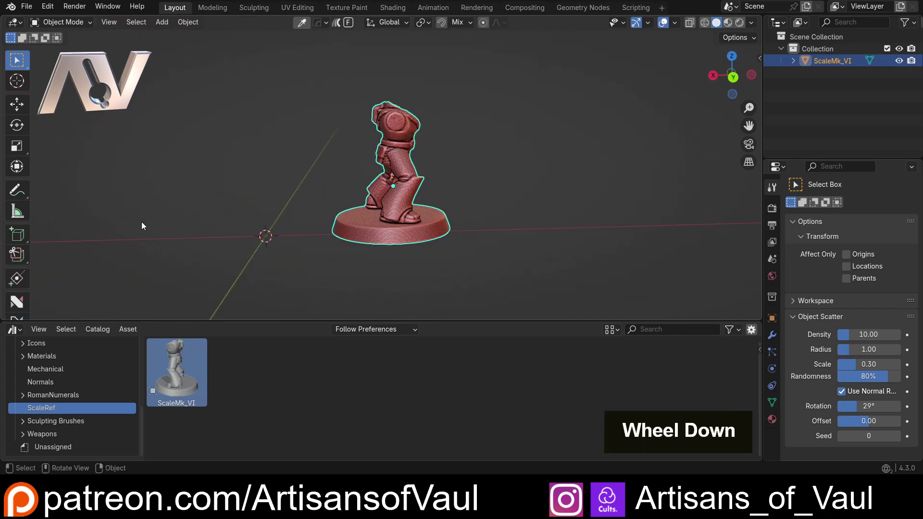
key(t)
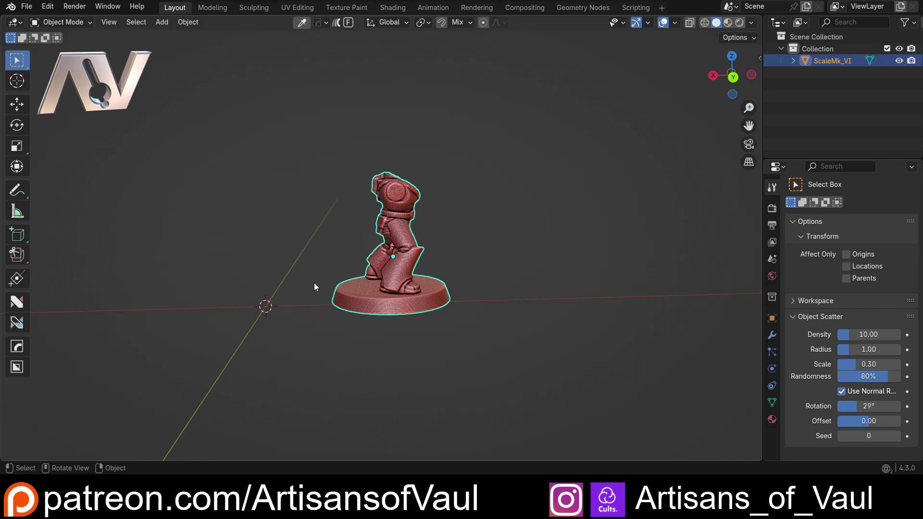
Step: Add a cube at the world origin and scale it up uniformly by about 22.4
middle_drag(314, 287, 291, 298)
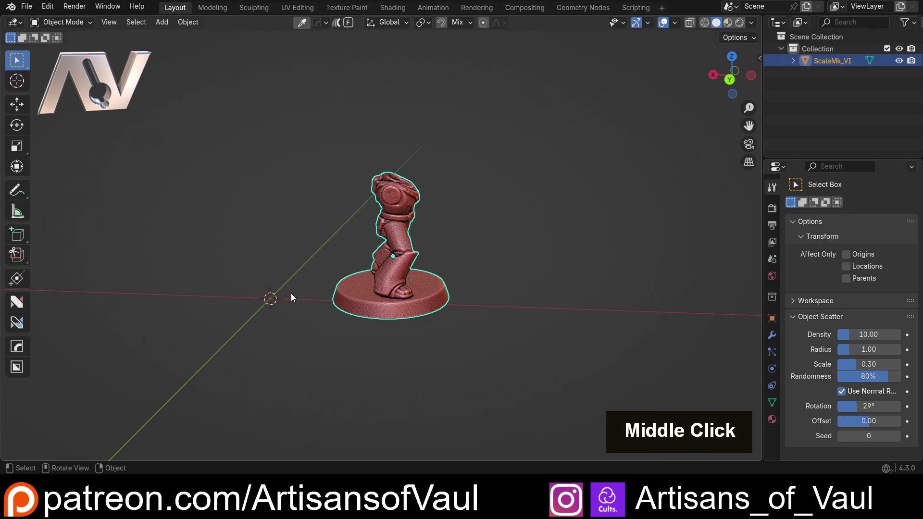
key(shift+a)
mouse_move(291, 232)
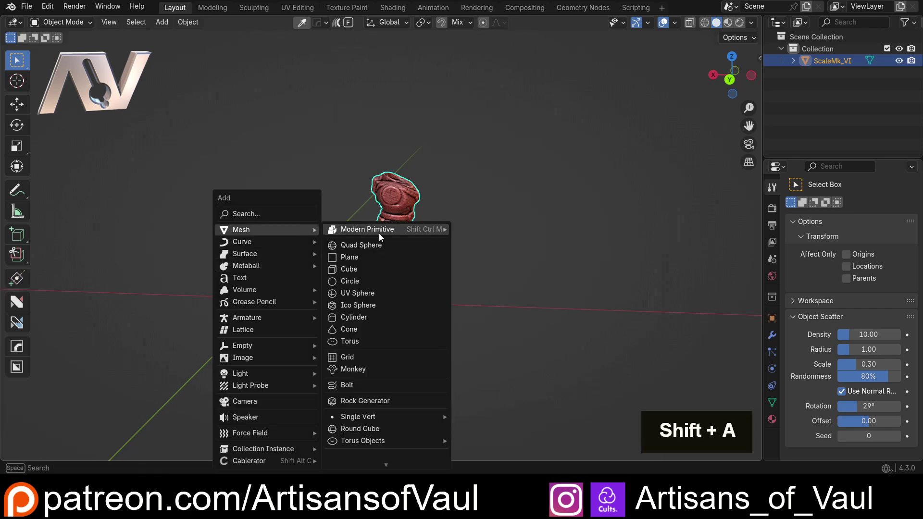
click(376, 269)
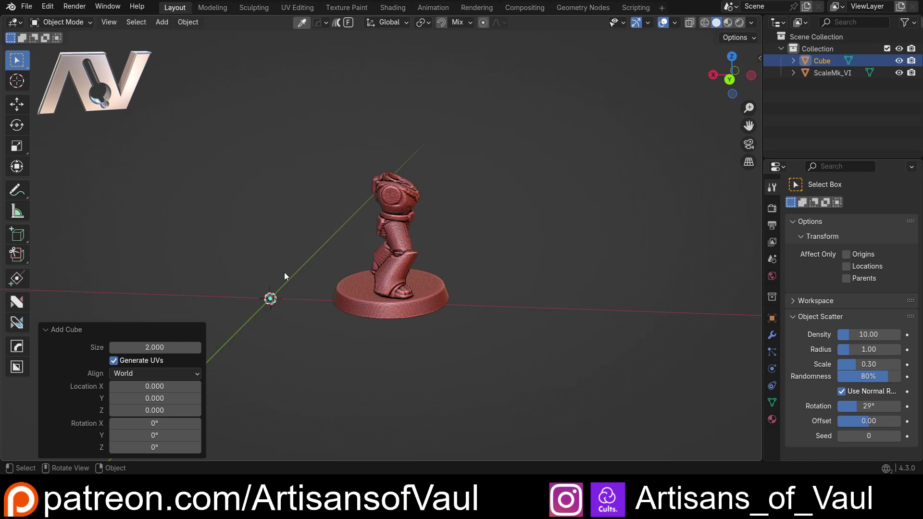
middle_drag(267, 285, 368, 265)
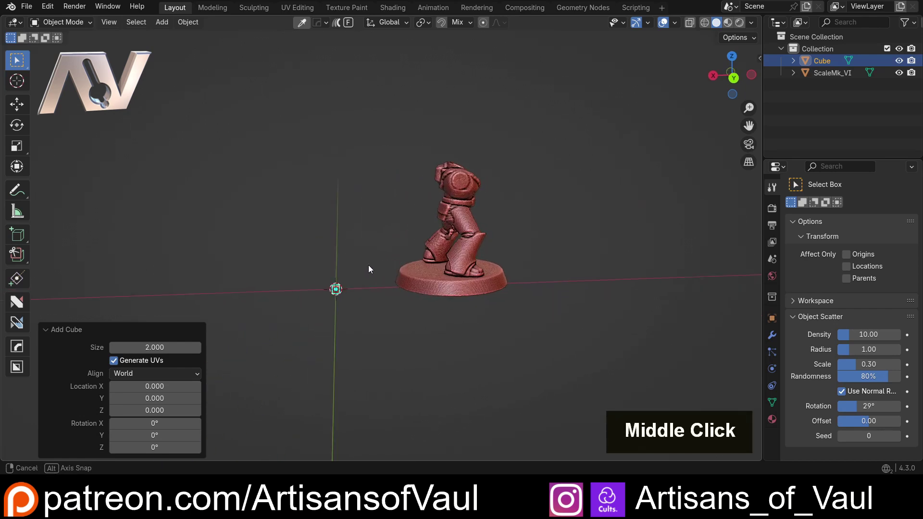
key(s)
click(278, 344)
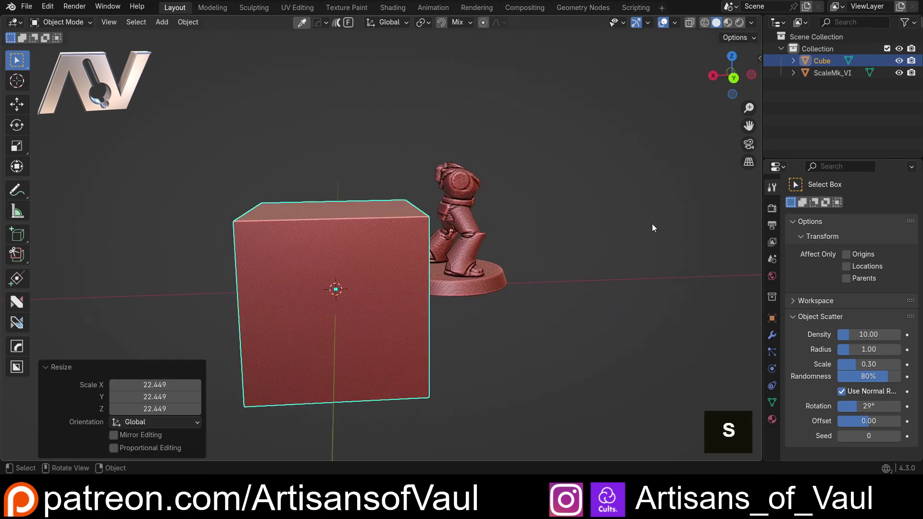
Step: In the Y-axis view, move the cube about 9.4 along X and 22.3 along Z so its base rests on the ground line
click(735, 77)
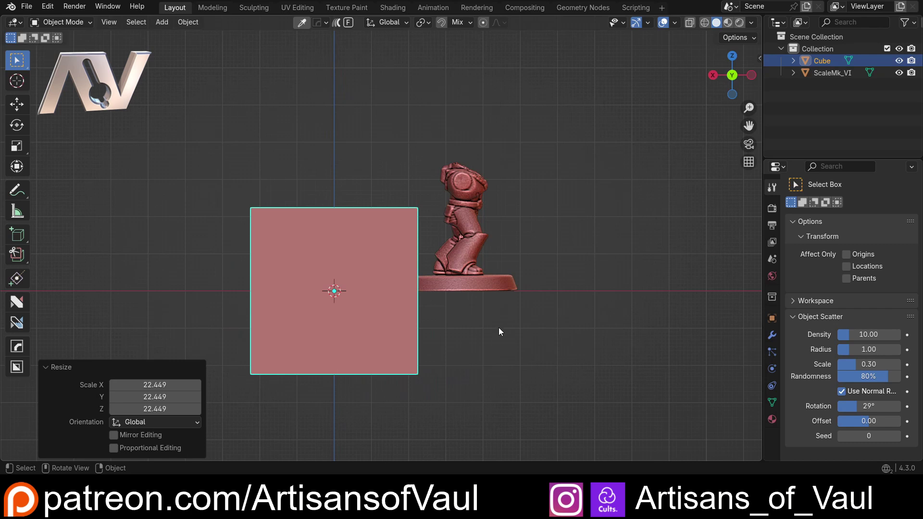
key(g)
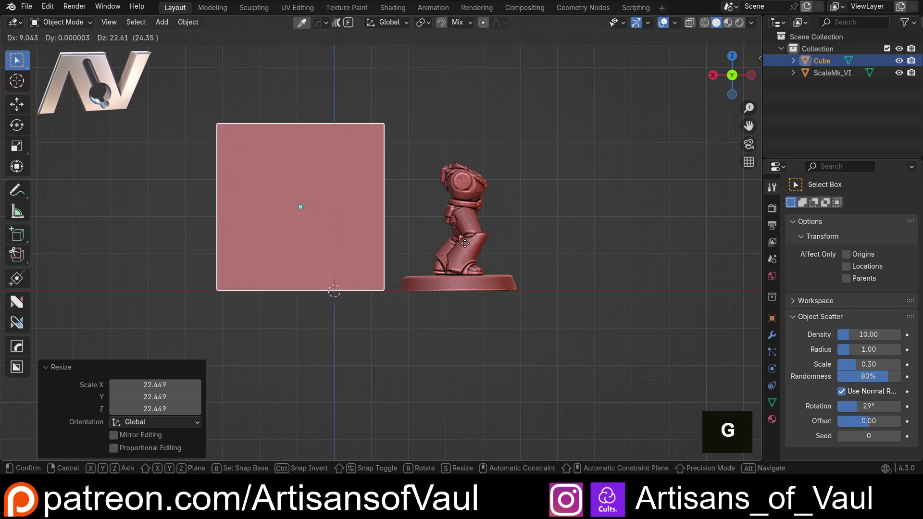
click(463, 244)
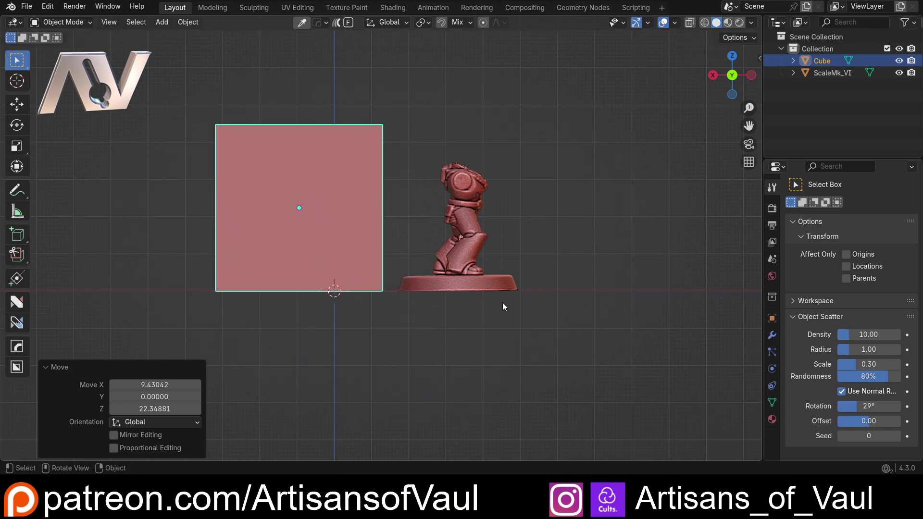
shift+middle_drag(502, 306, 443, 338)
scroll(373, 312, up, 2)
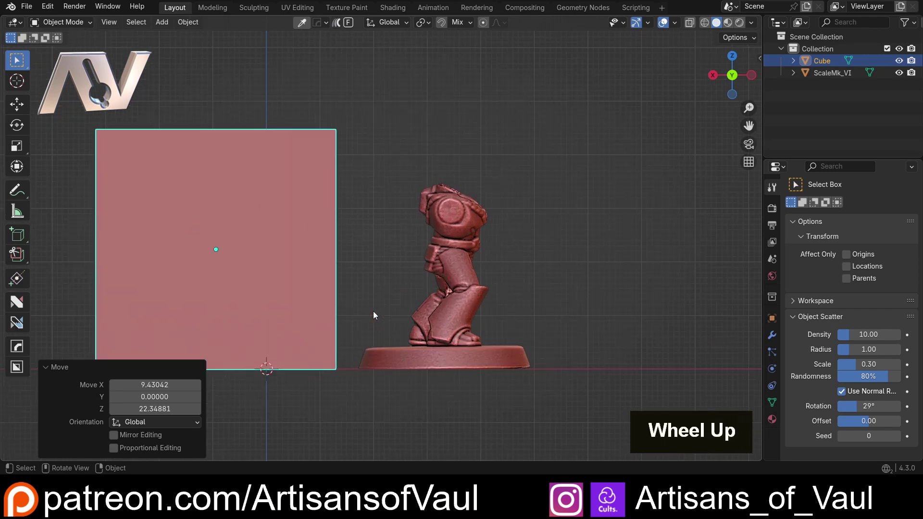
shift+middle_drag(374, 312, 412, 261)
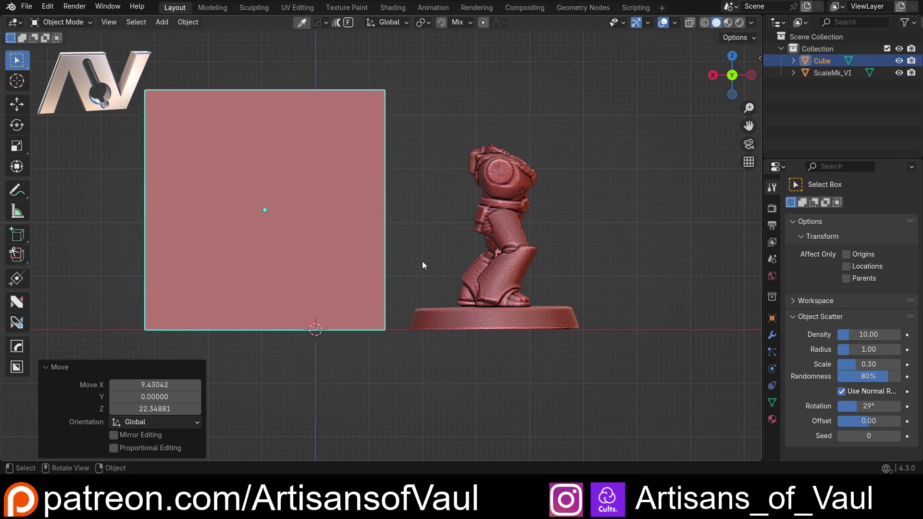
Step: Try lowering the reference figure about 4.3 along Z so the top of its base meets the ground line
click(511, 250)
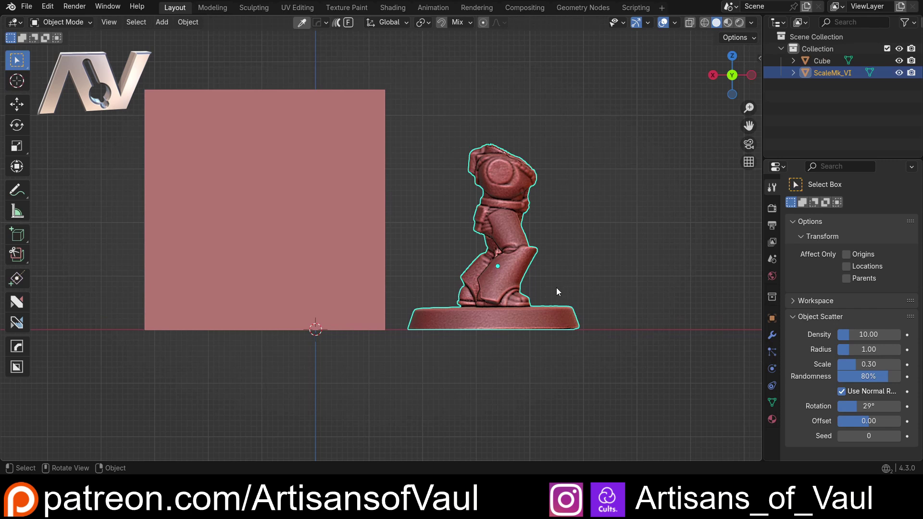
shift+middle_drag(556, 288, 446, 223)
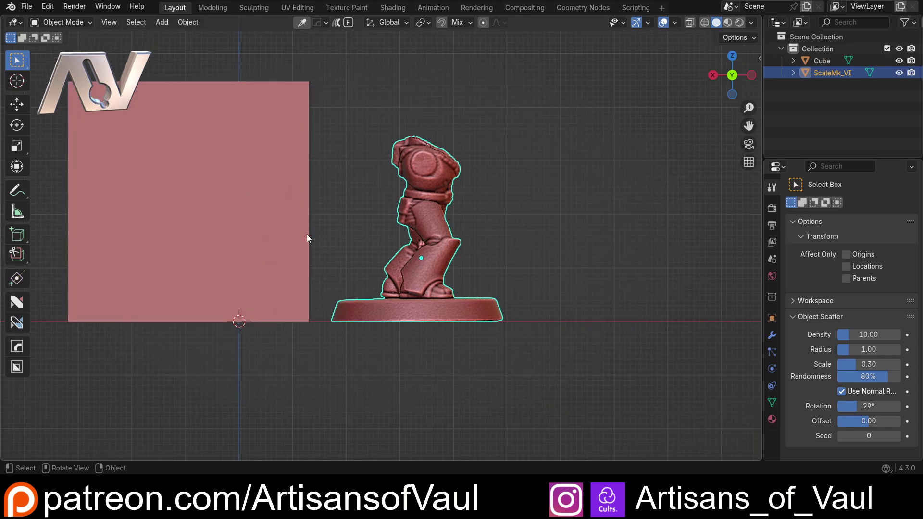
shift+middle_drag(328, 238, 414, 233)
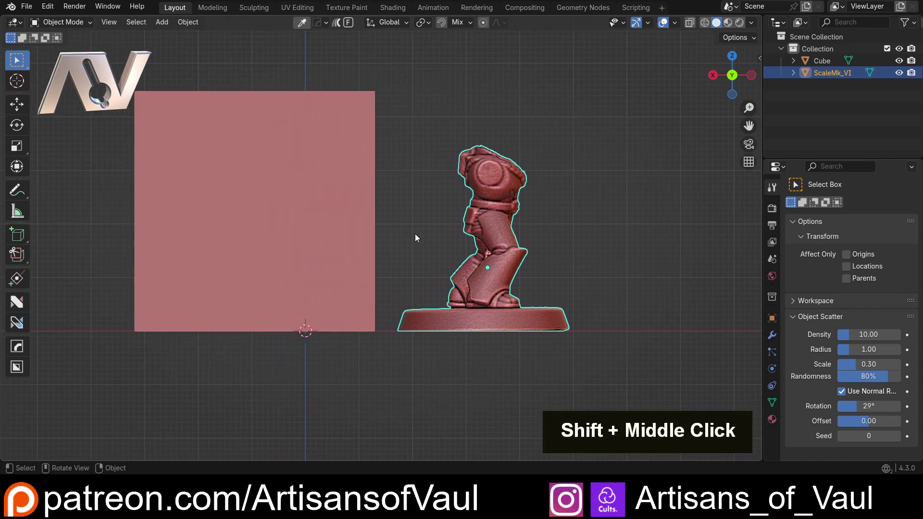
click(425, 265)
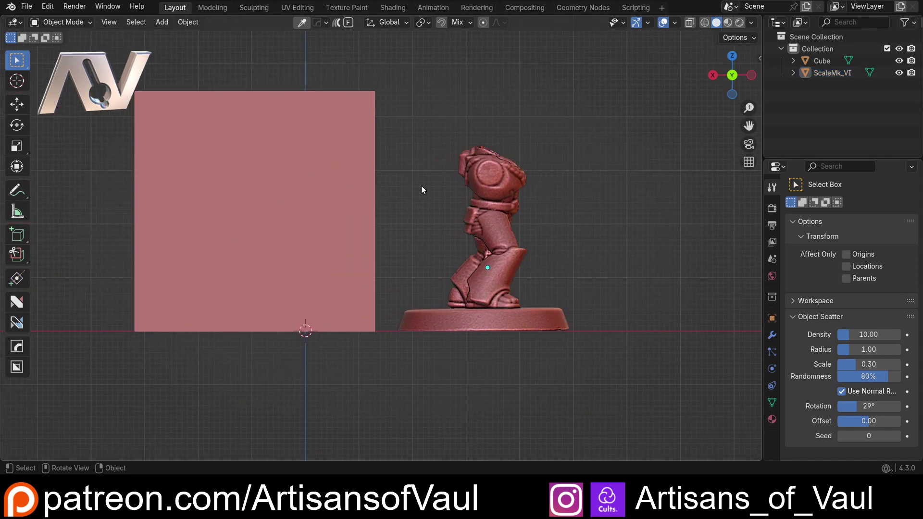
click(489, 199)
key(g)
key(z)
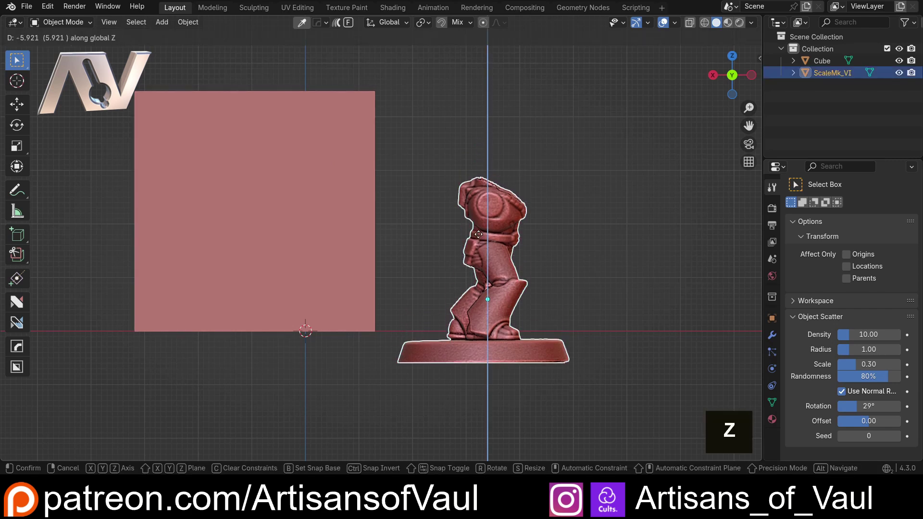
click(457, 226)
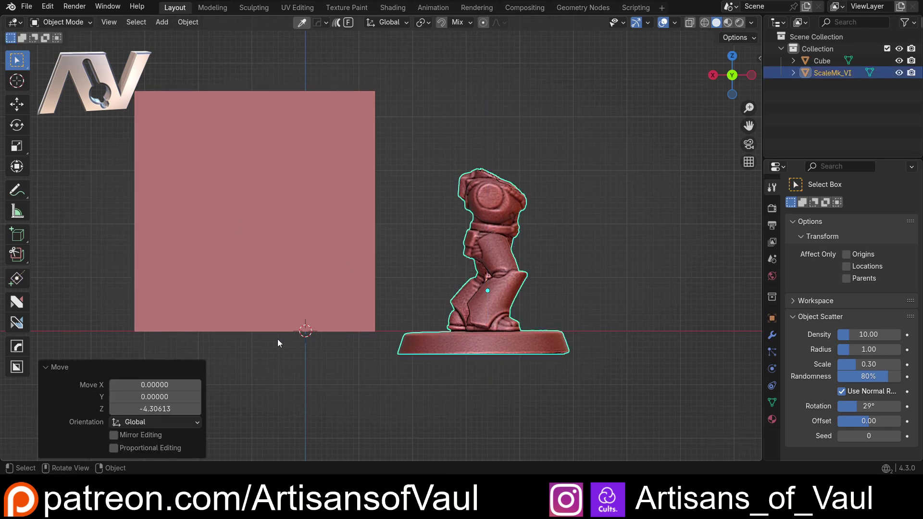
key(ctrl+z)
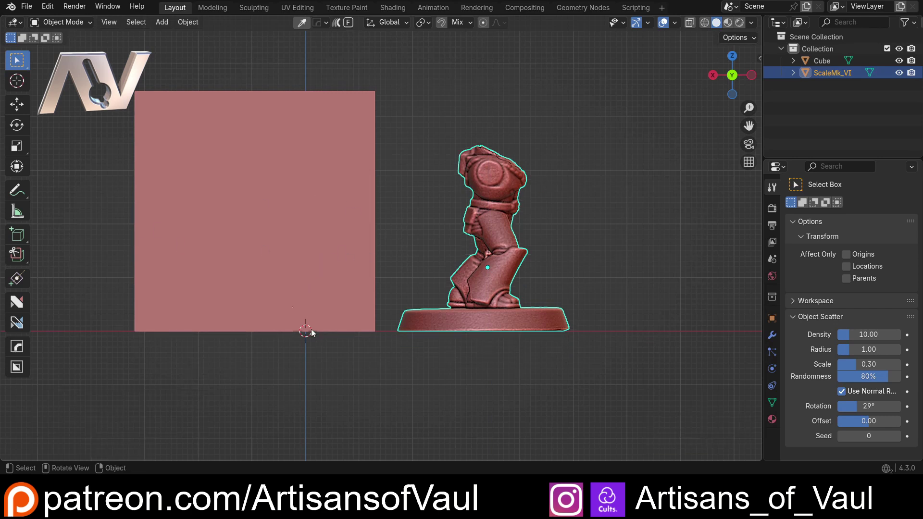
Step: Select the cube, activate BoxCutter and set its cutting shape to Ngon
shift+middle_drag(336, 189, 411, 132)
click(402, 192)
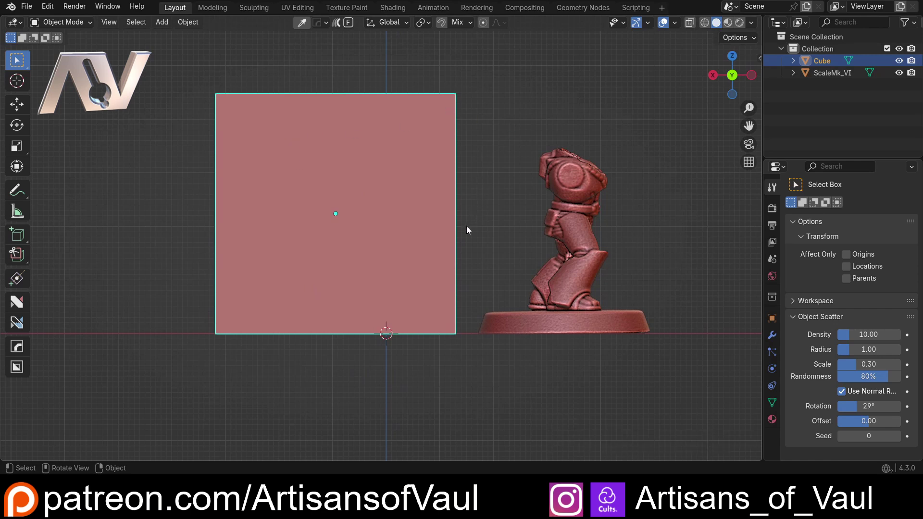
key(w)
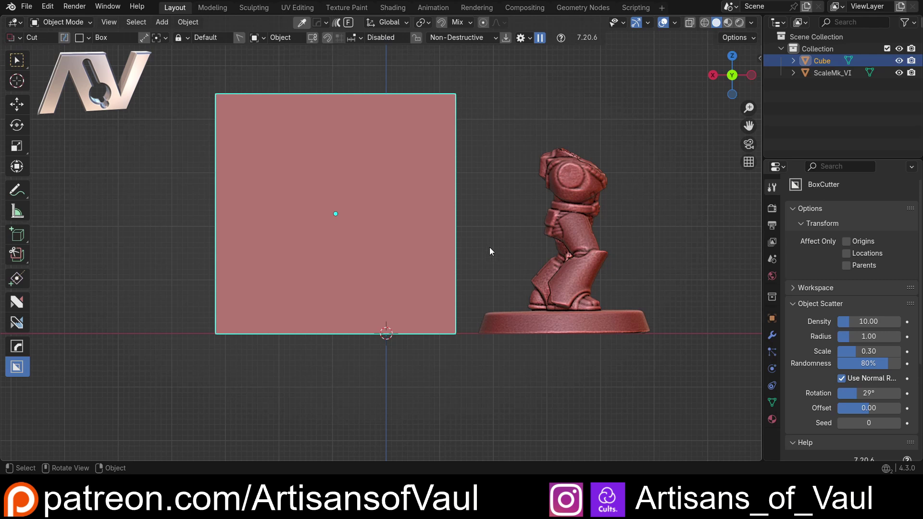
scroll(466, 275, up, 1)
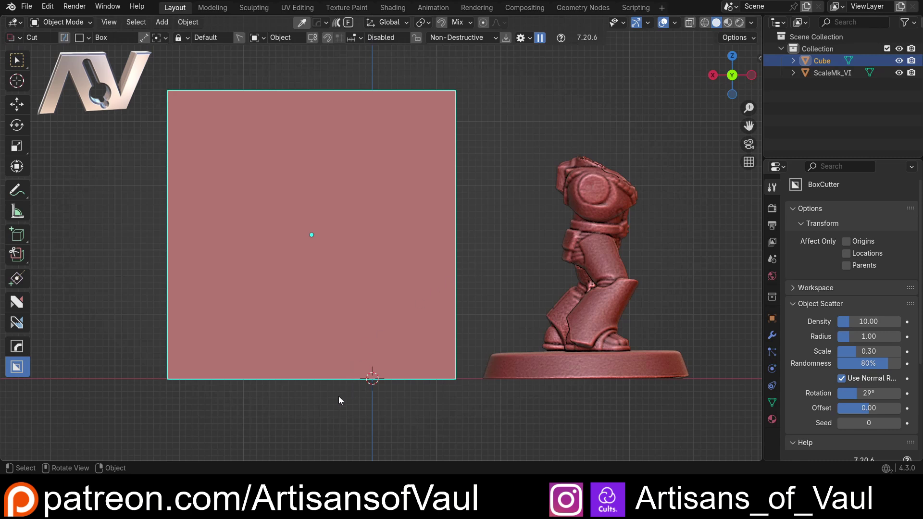
drag(338, 396, 342, 313)
key(Escape)
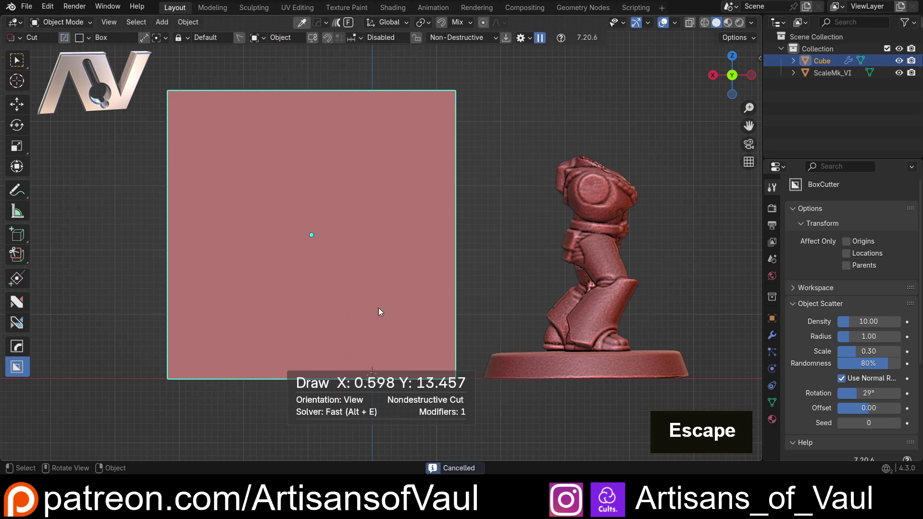
key(d)
click(456, 259)
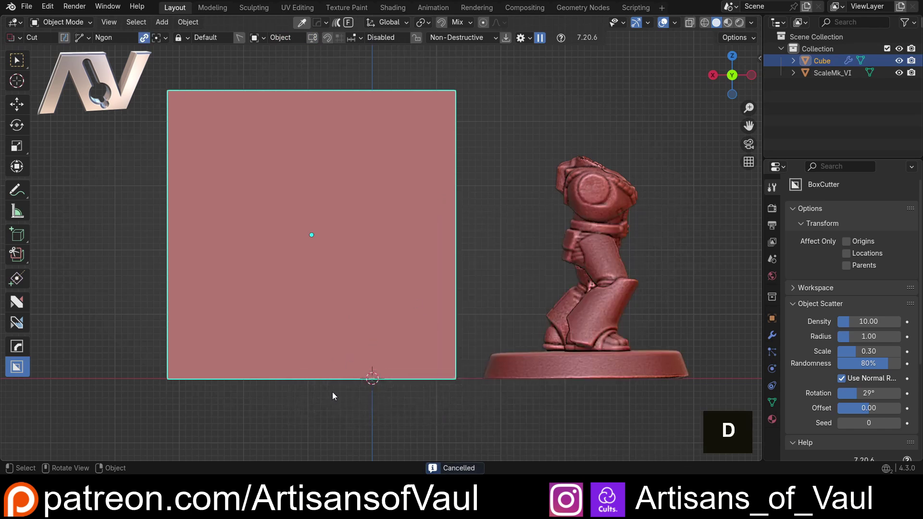
Step: Cut a four-point Ngon notch from the cube's lower corner facing the figure, with a vertical inner side and a top edge sloping up outward
click(327, 393)
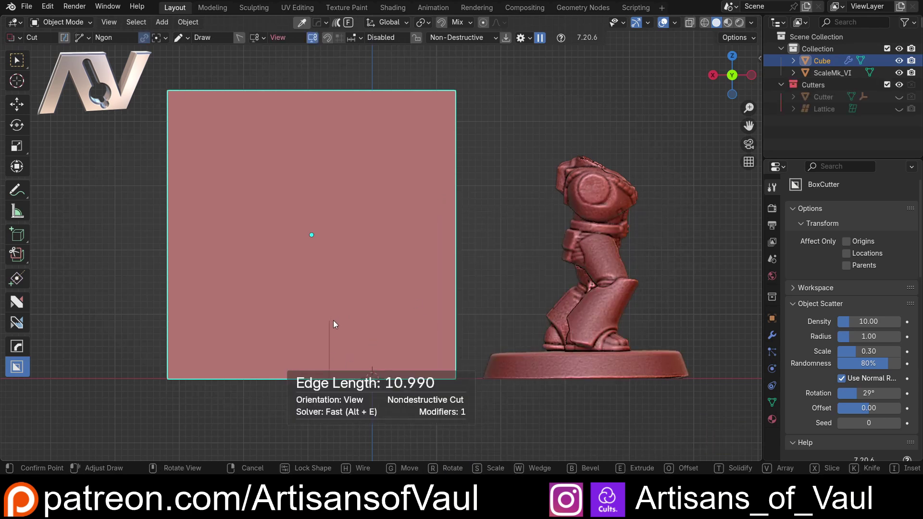
click(333, 314)
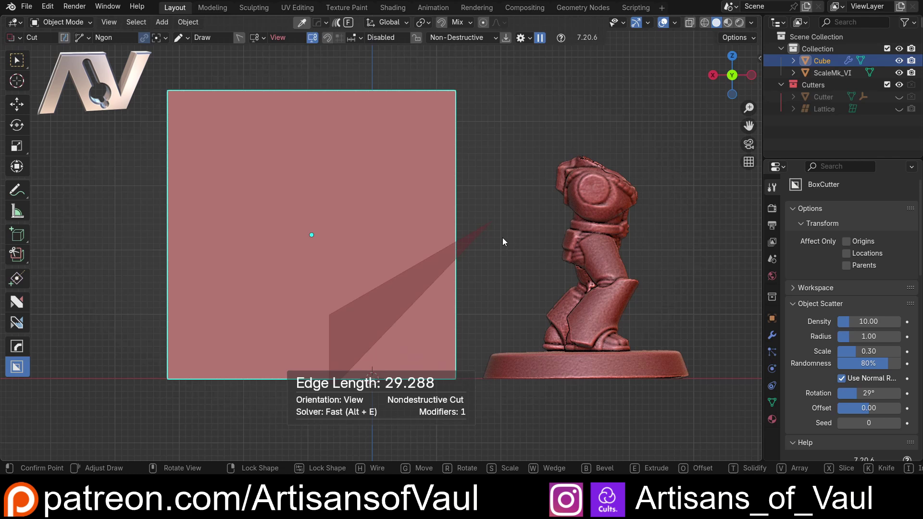
click(479, 248)
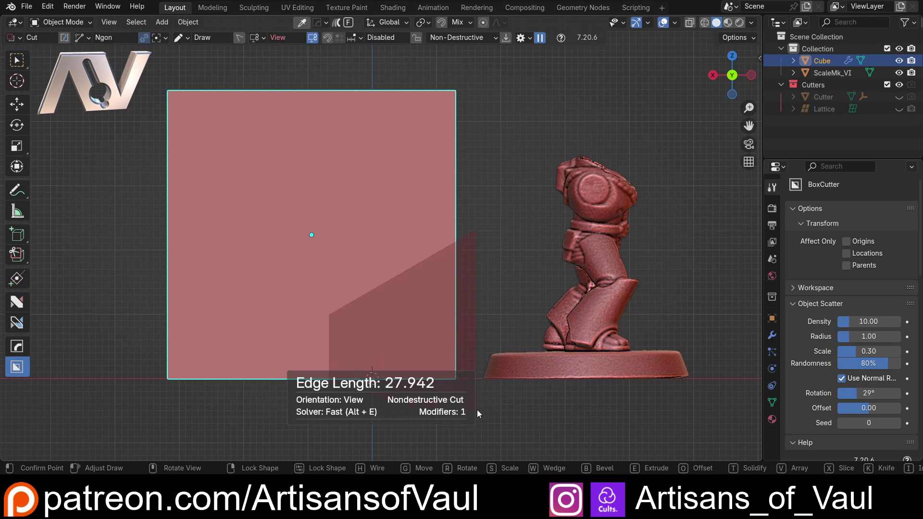
double_click(477, 413)
Step: Cut a five-point Ngon from the cube's side away from the figure, vertical at the base and slanting outward toward the top
shift+middle_drag(477, 409, 462, 300)
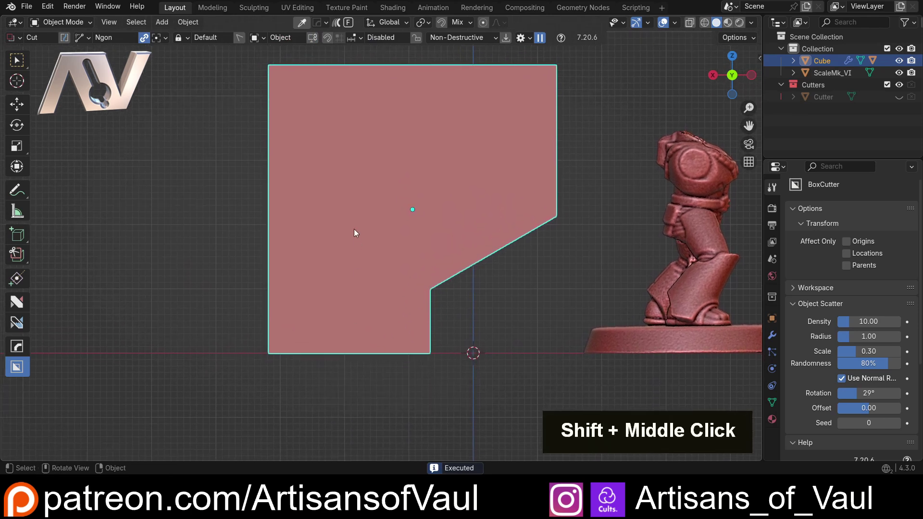
click(360, 370)
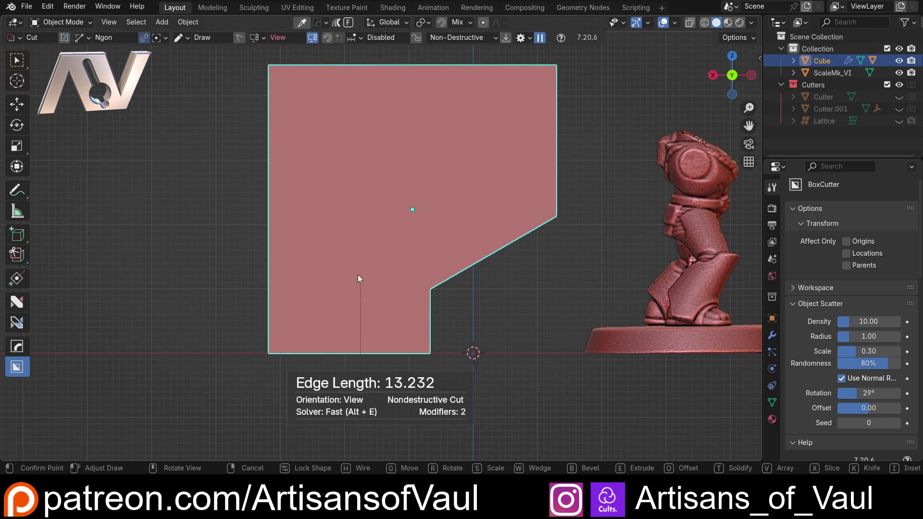
click(359, 242)
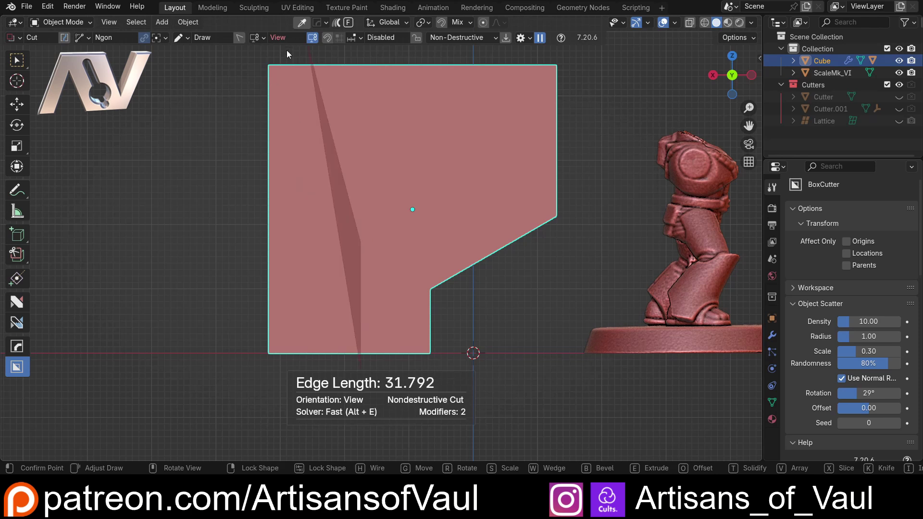
click(290, 53)
click(206, 58)
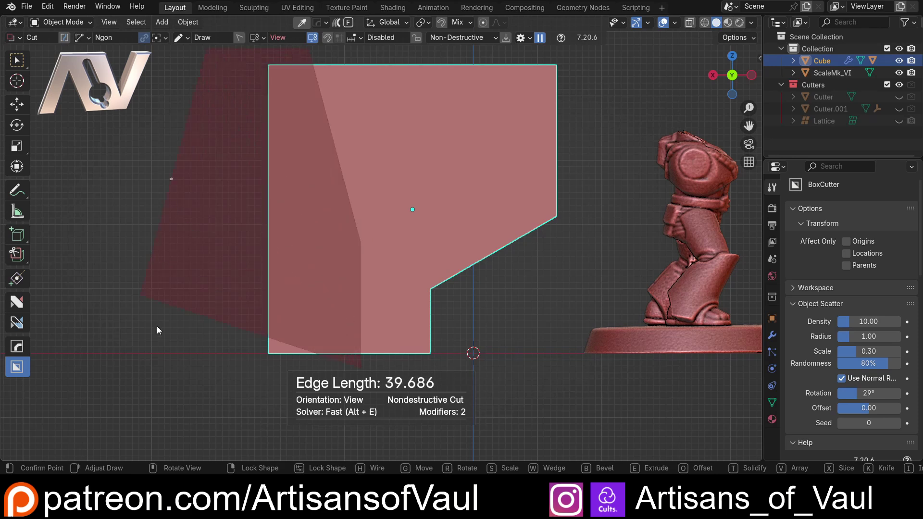
double_click(149, 405)
Step: Cut a five-point Ngon from the upper area facing the figure, leaving a slanted back and a gently sloping seat with a blunt front edge
shift+middle_drag(335, 287, 267, 306)
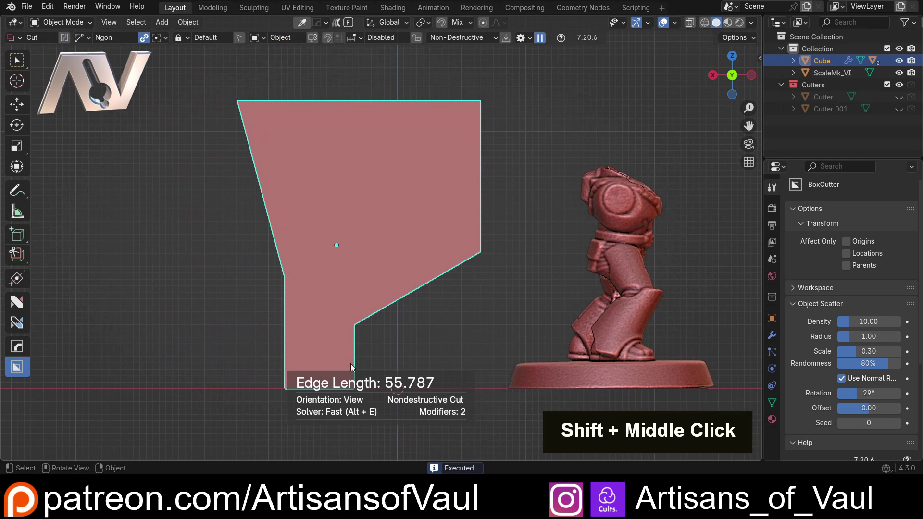
shift+middle_drag(336, 245, 326, 190)
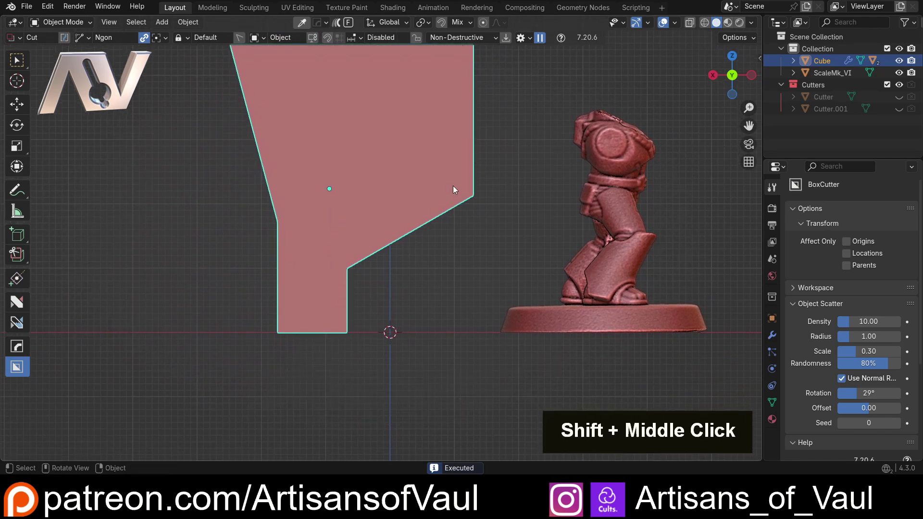
shift+middle_drag(394, 224, 352, 311)
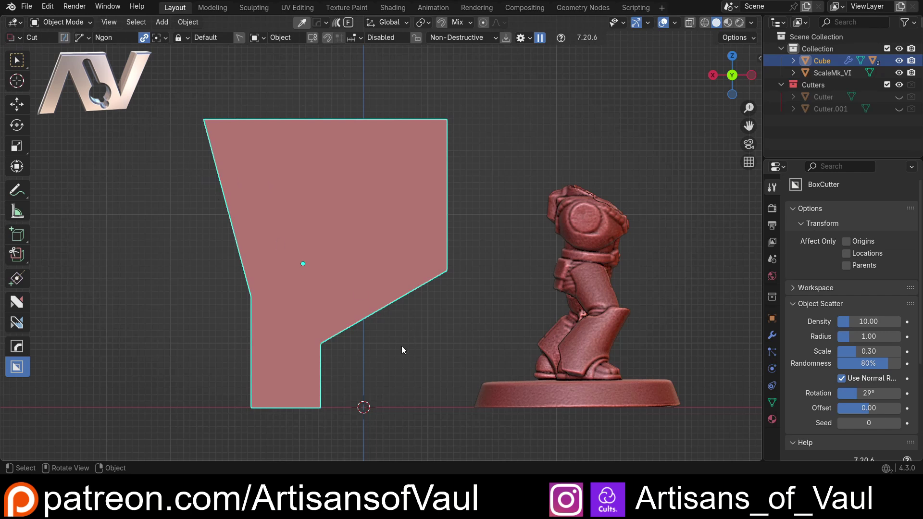
drag(416, 398, 411, 255)
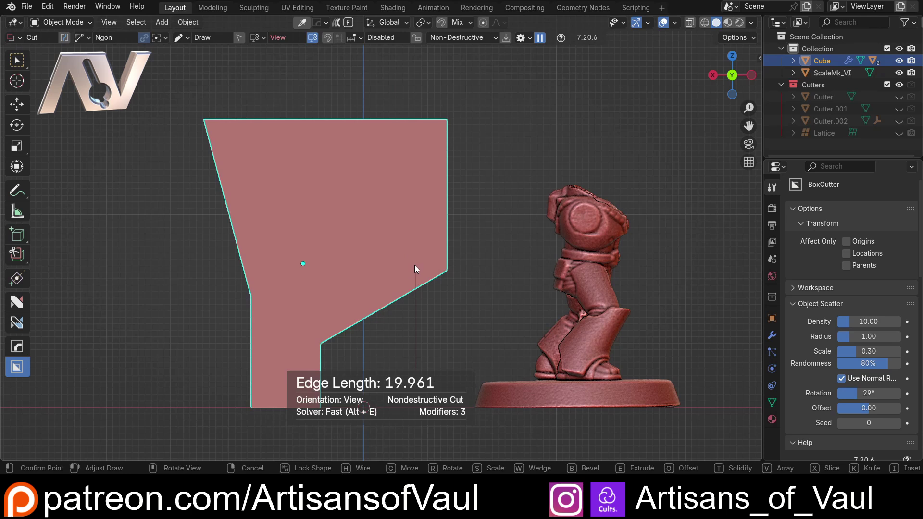
click(415, 264)
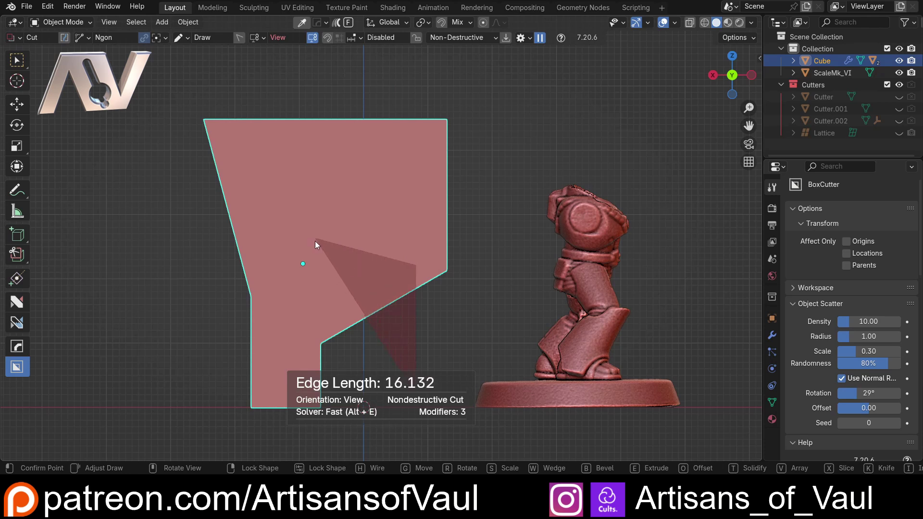
click(315, 240)
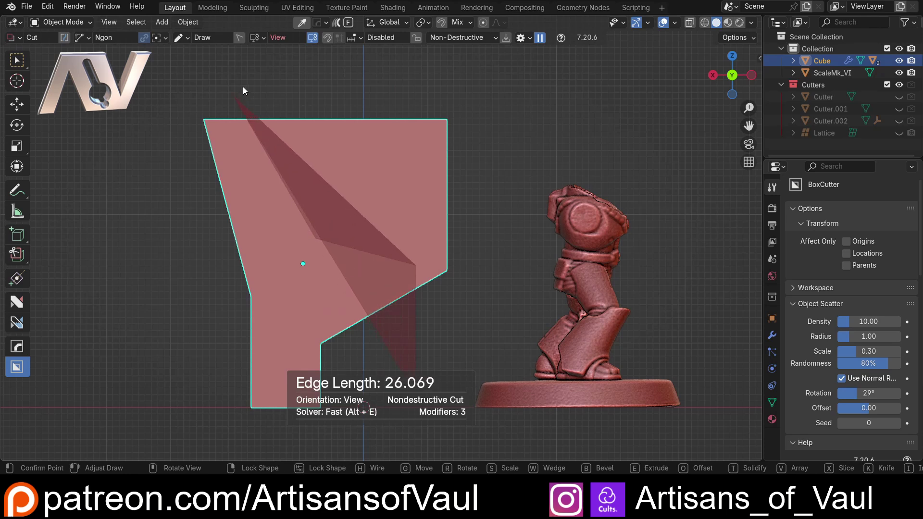
click(243, 87)
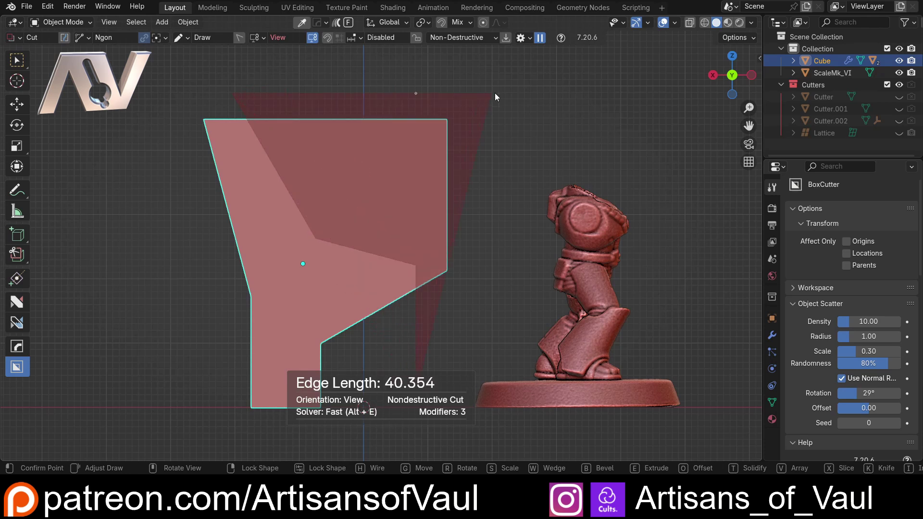
double_click(520, 306)
Step: Trim the top of the slanted back with a four-point Ngon cut that has a horizontal lower edge
shift+middle_drag(230, 192, 276, 197)
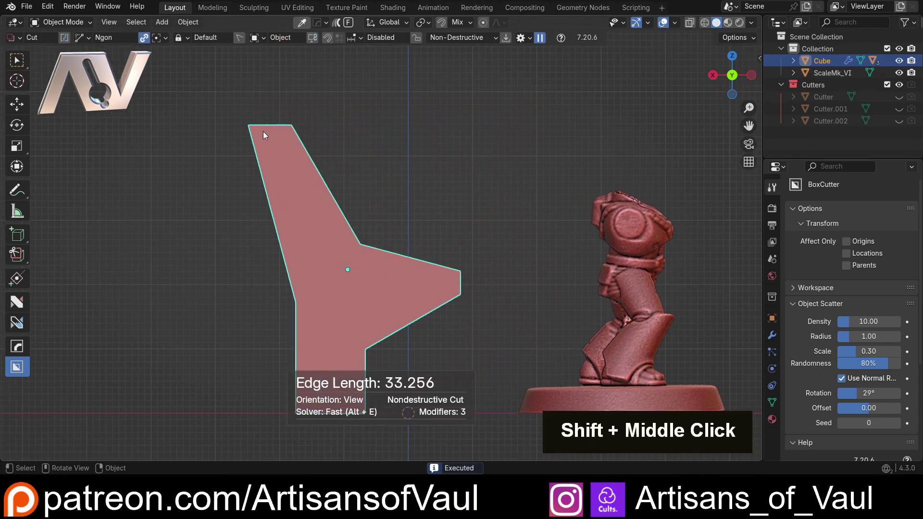
click(440, 169)
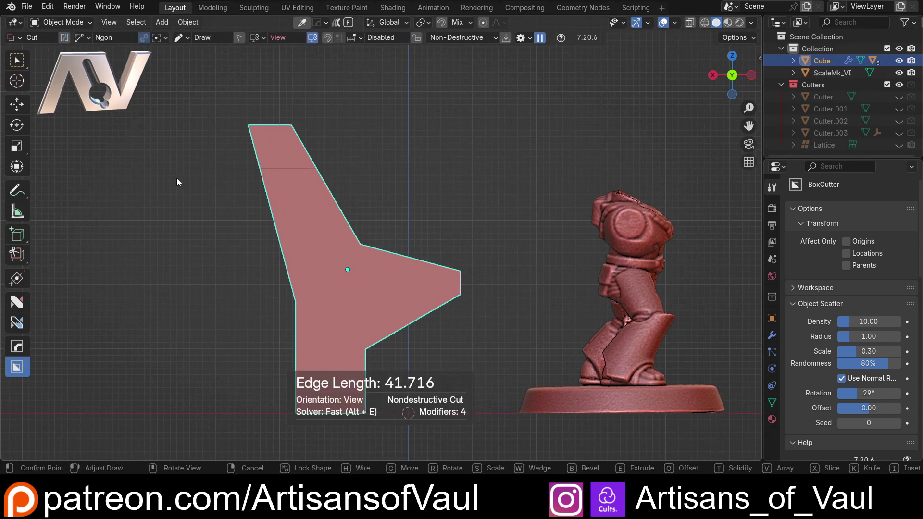
click(176, 169)
click(151, 73)
double_click(472, 82)
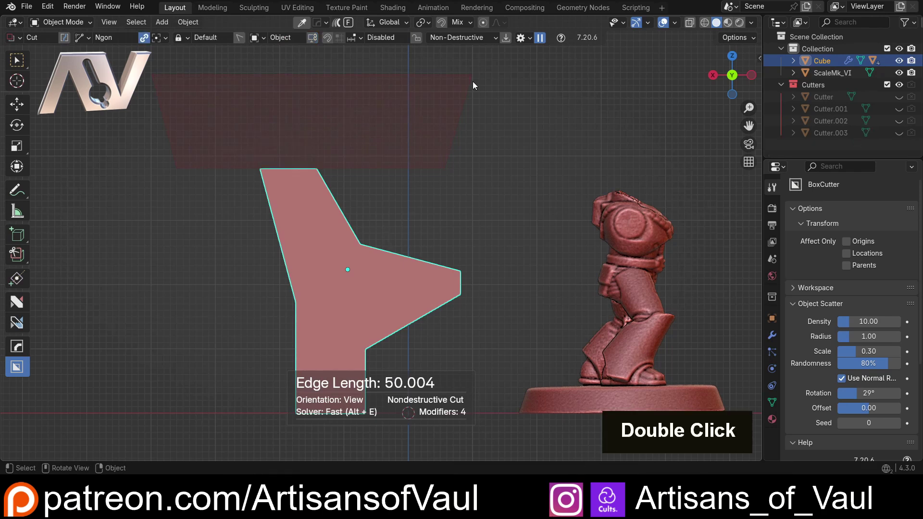
Step: Reveal the top-trimming Boolean cutter with HOps Ever Scroll and lower it about 6.0 along Z
scroll(431, 244, down, 2)
scroll(432, 244, up, 1)
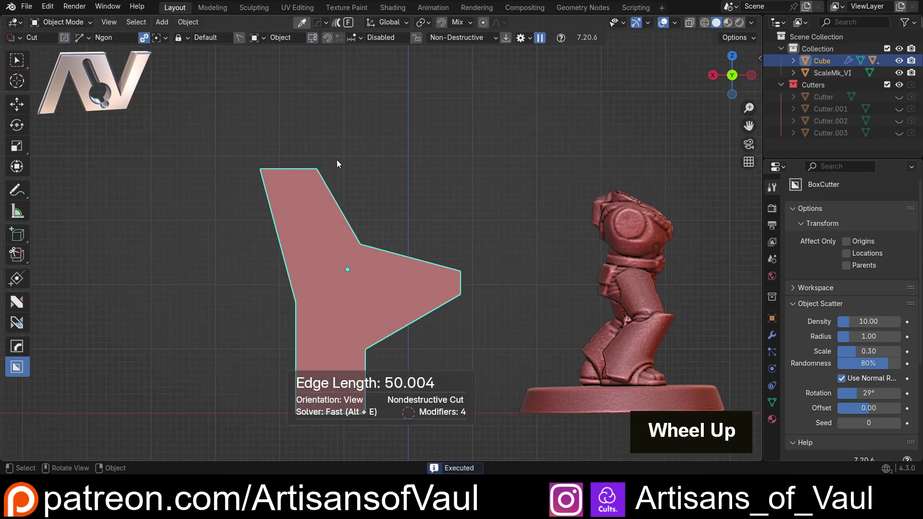
key(q)
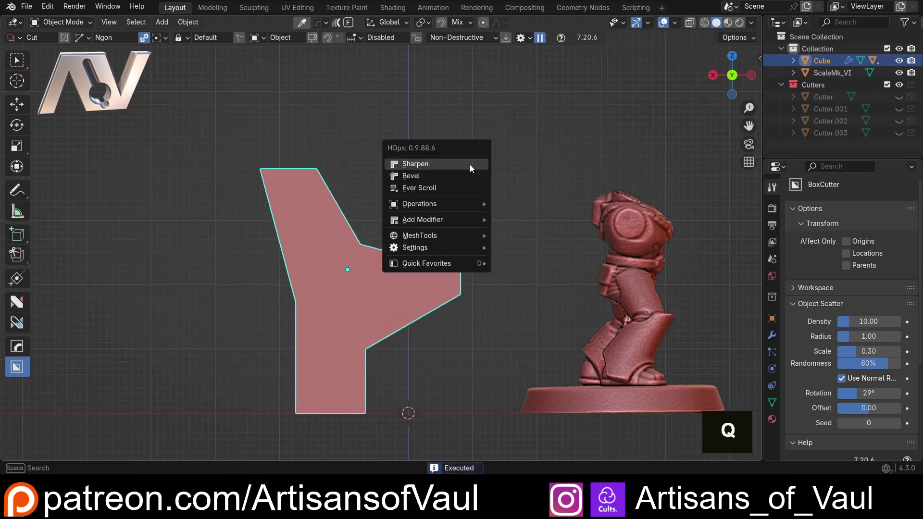
click(448, 188)
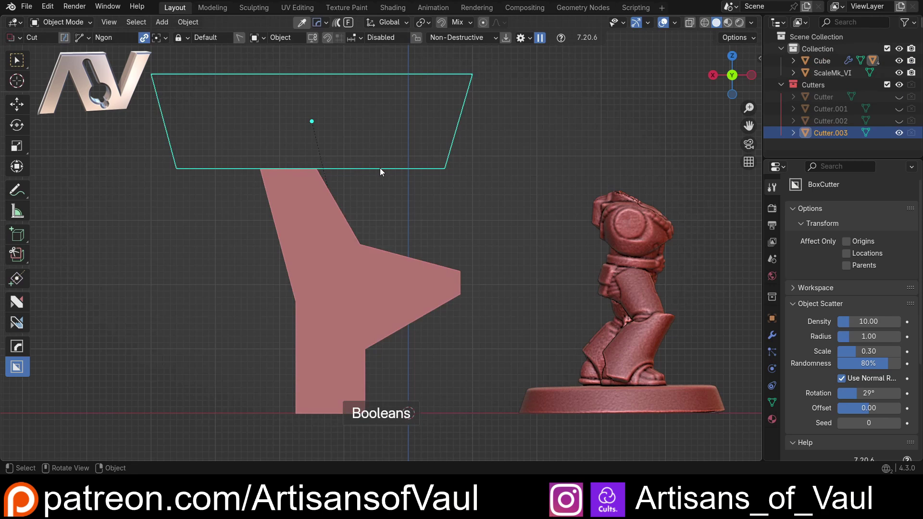
key(g)
key(z)
click(373, 258)
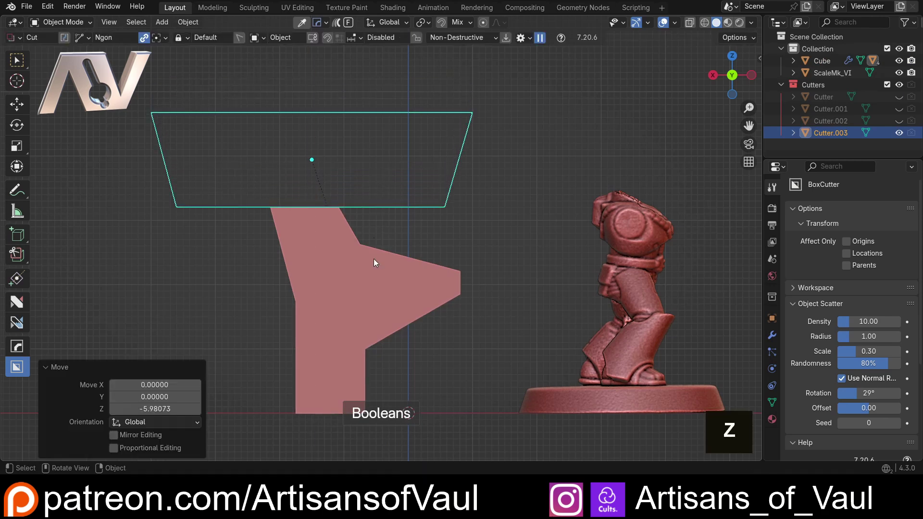
Step: Reveal the cutter that shapes the seat and back with Ever Scroll and lower it about 4.0 along Z
double_click(374, 258)
key(q)
click(526, 232)
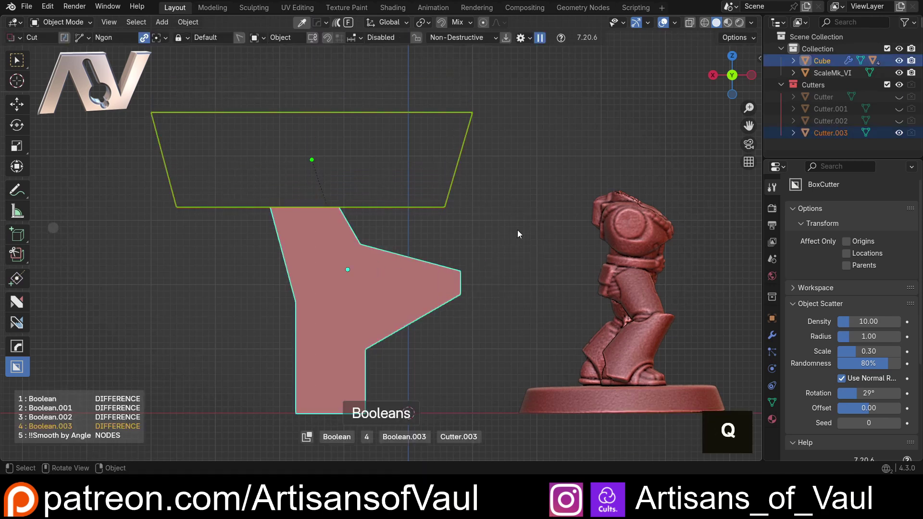
scroll(464, 213, down, 1)
click(469, 246)
key(g)
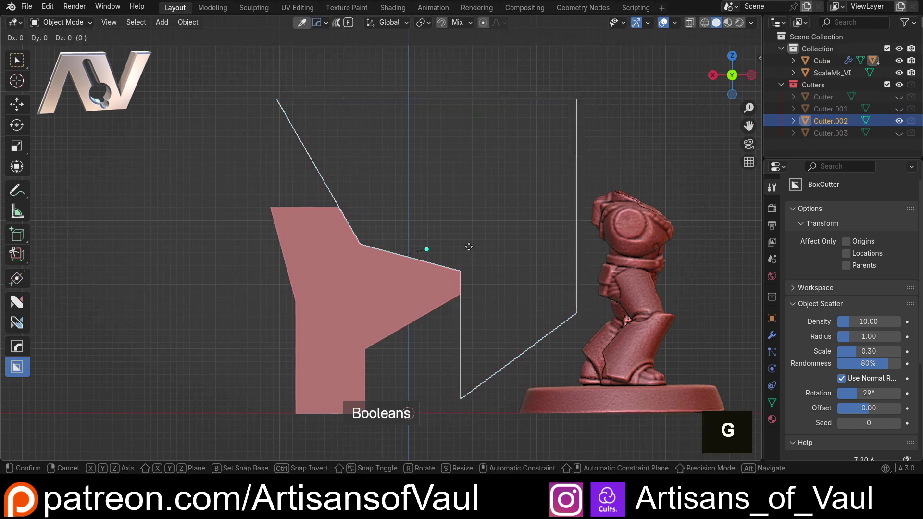
key(z)
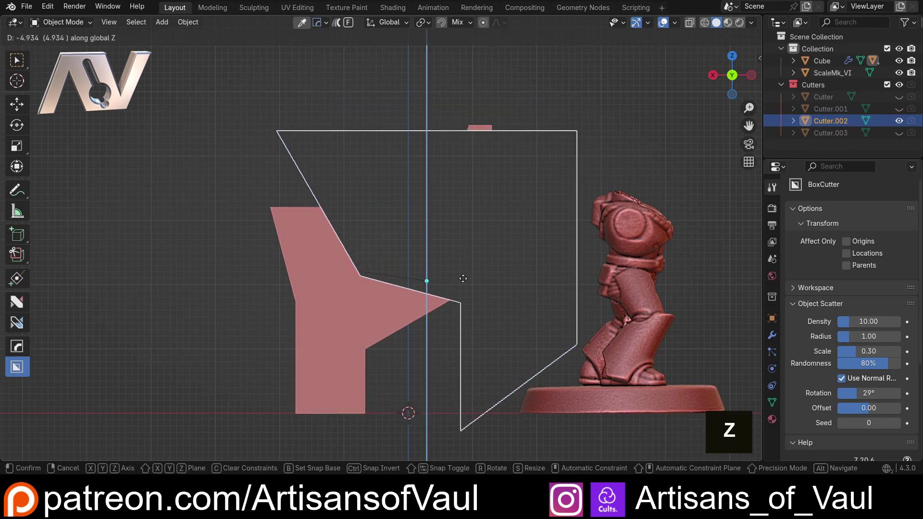
click(464, 272)
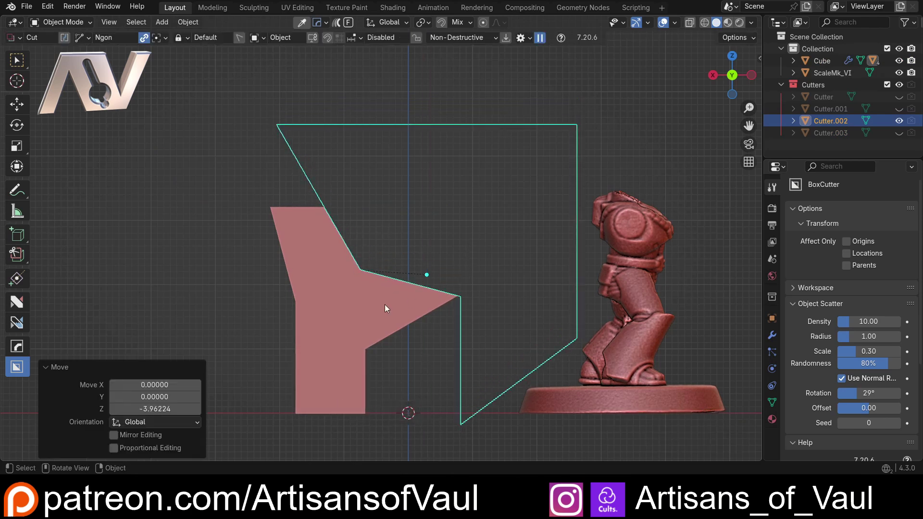
Step: Reveal the cutter for the notch beneath the seat with Ever Scroll and lower it about 2.4 along Z
double_click(419, 302)
key(q)
click(419, 301)
scroll(420, 302, down, 3)
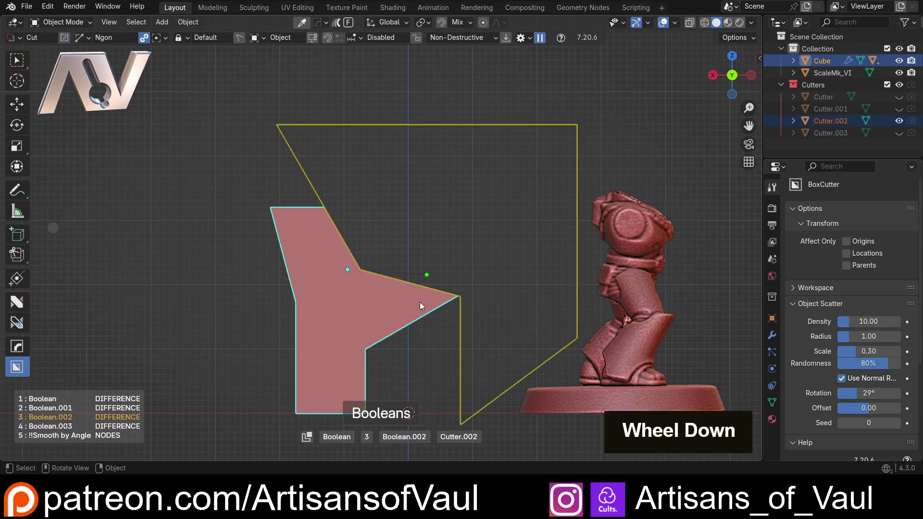
shift+middle_drag(416, 313, 404, 240)
key(g)
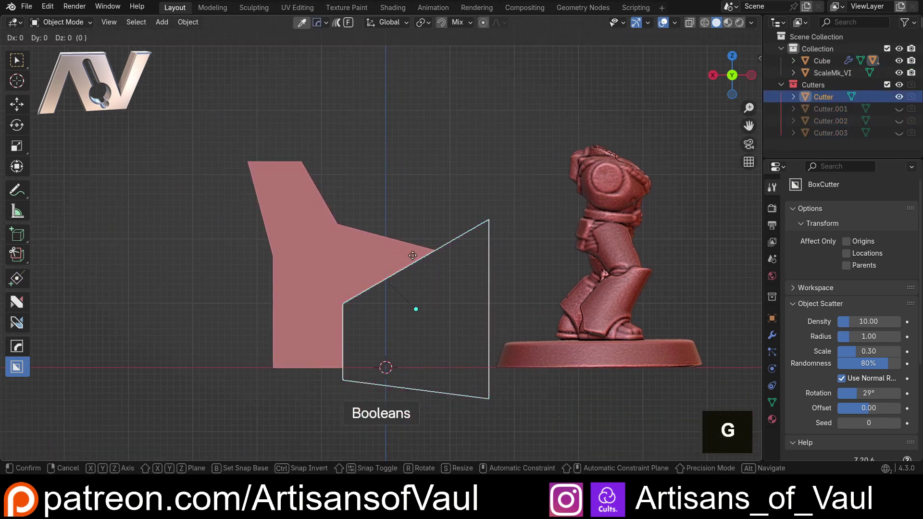
key(z)
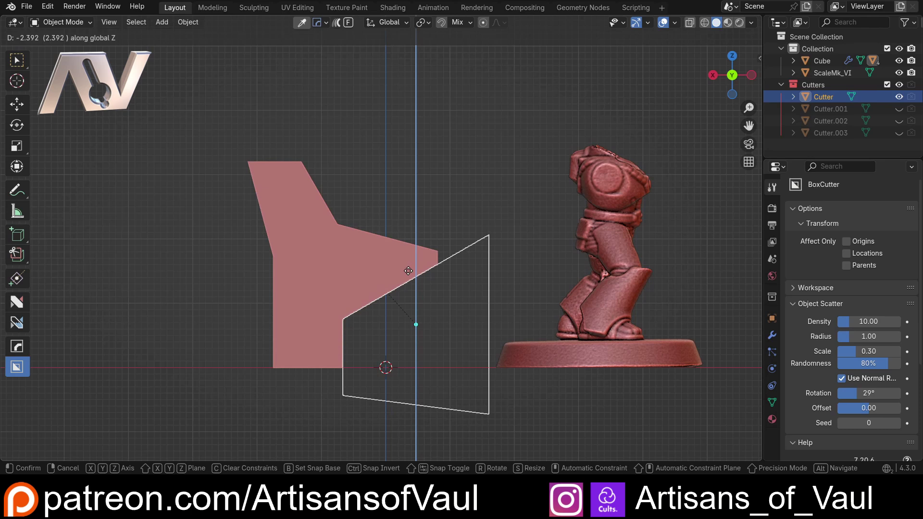
click(409, 272)
Step: Move the under-seat notch cutter about -2.2 along X toward the figure, and raise it slightly along Z
key(g)
key(y)
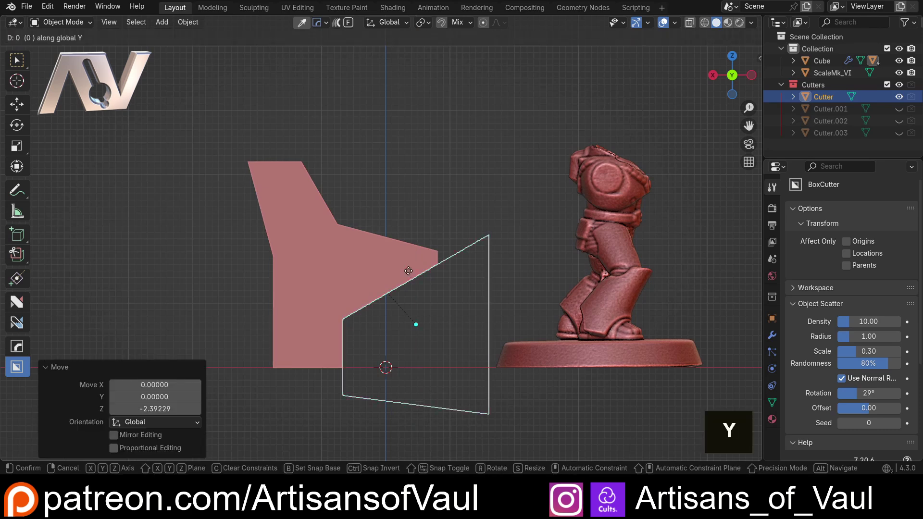
key(g)
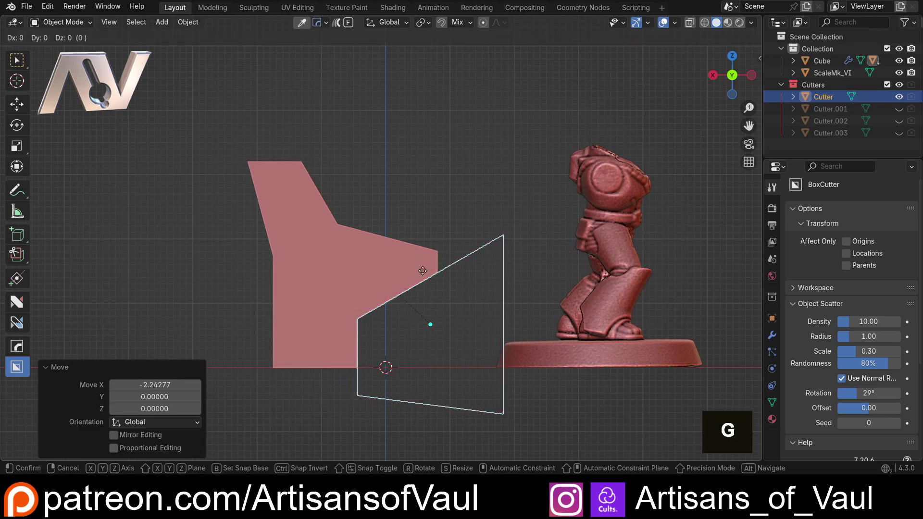
key(z)
double_click(448, 197)
Step: Reveal the cutter behind the slanted back with Ever Scroll and move it along X toward the figure to thin the back and base
middle_drag(449, 197, 587, 180)
click(728, 77)
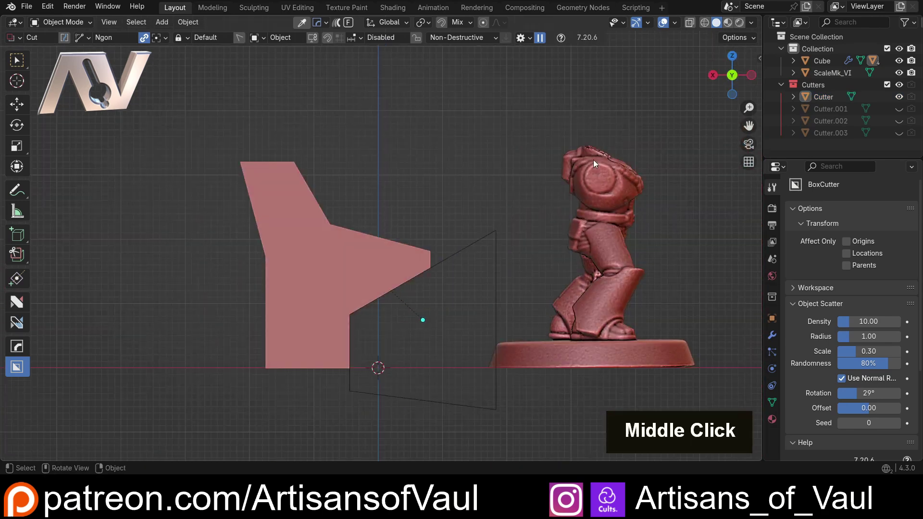
scroll(398, 166, down, 3)
middle_drag(398, 166, 320, 244)
scroll(362, 211, up, 3)
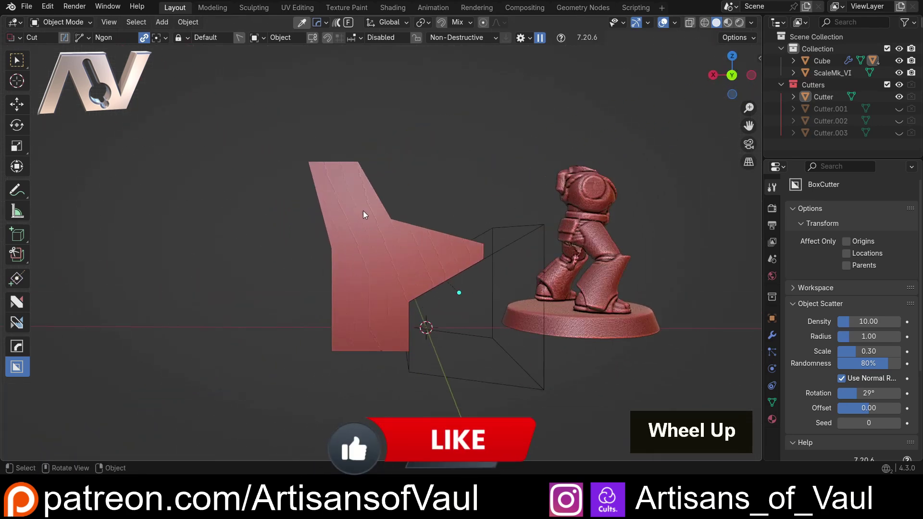
middle_drag(363, 210, 380, 189)
click(342, 205)
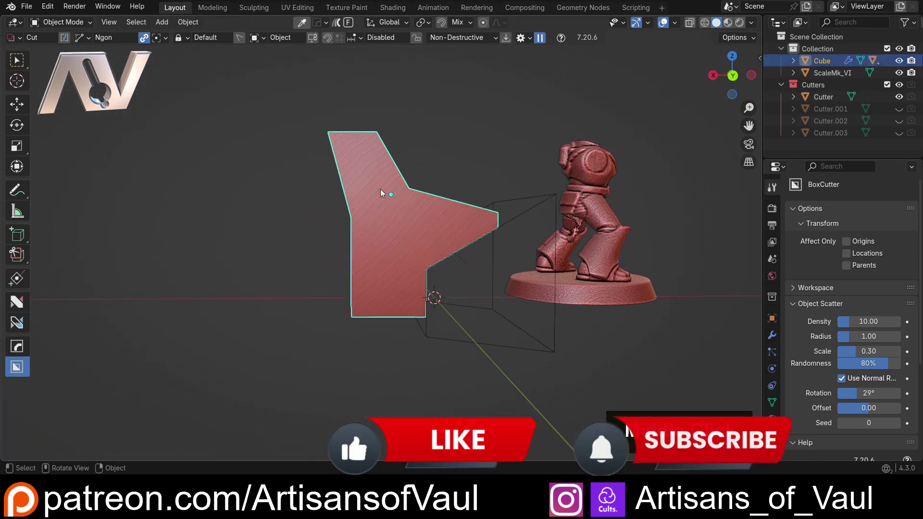
key(q)
click(380, 189)
scroll(380, 189, down, 2)
click(380, 188)
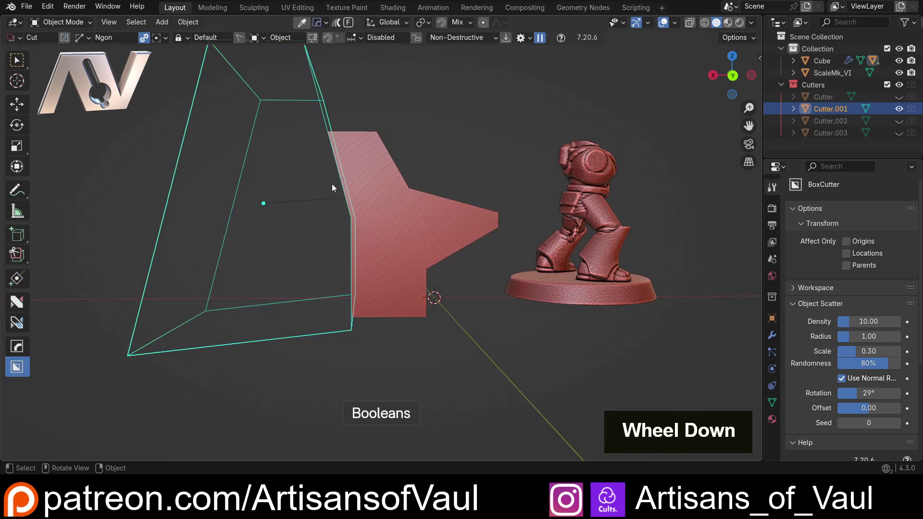
key(g)
key(y)
key(x)
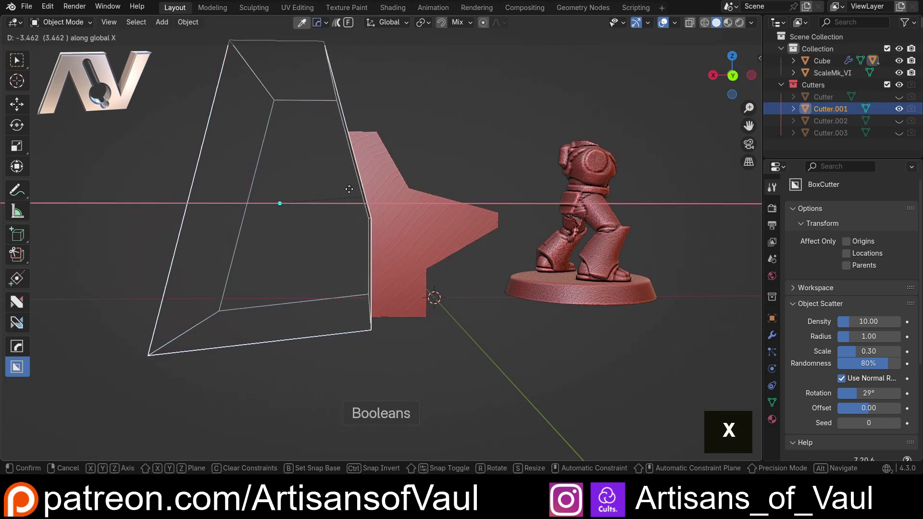
click(451, 113)
double_click(335, 126)
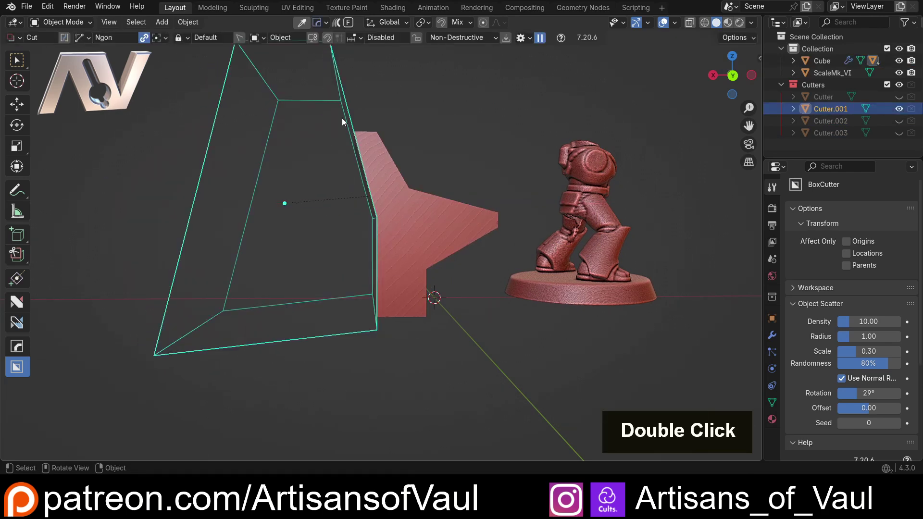
Step: Scale the bench-shaped Cube body to about 0.617 along Y to narrow it beside the reference figure
scroll(451, 122, down, 2)
middle_drag(451, 122, 349, 211)
scroll(319, 224, up, 2)
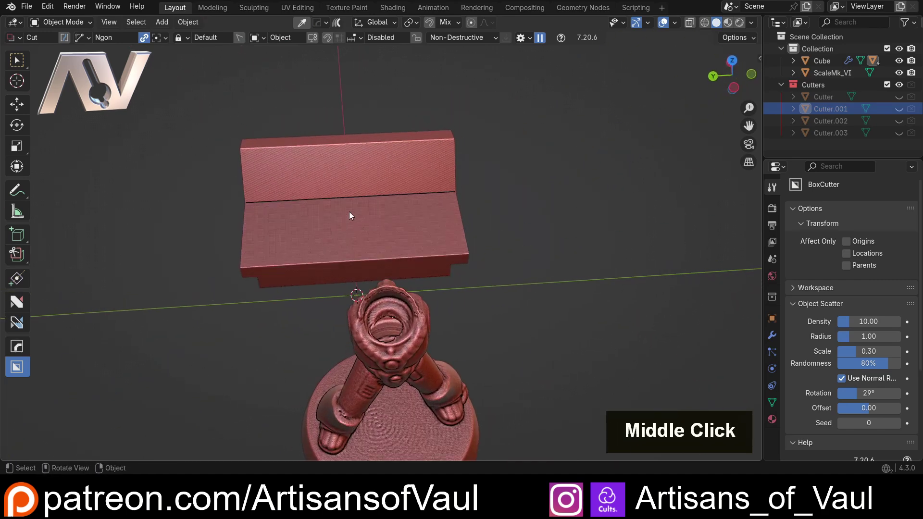
click(349, 212)
key(s)
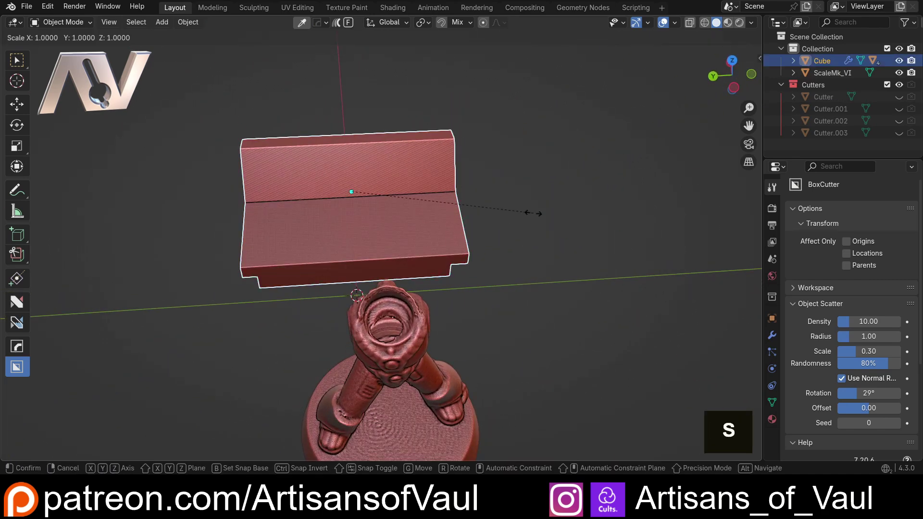
key(y)
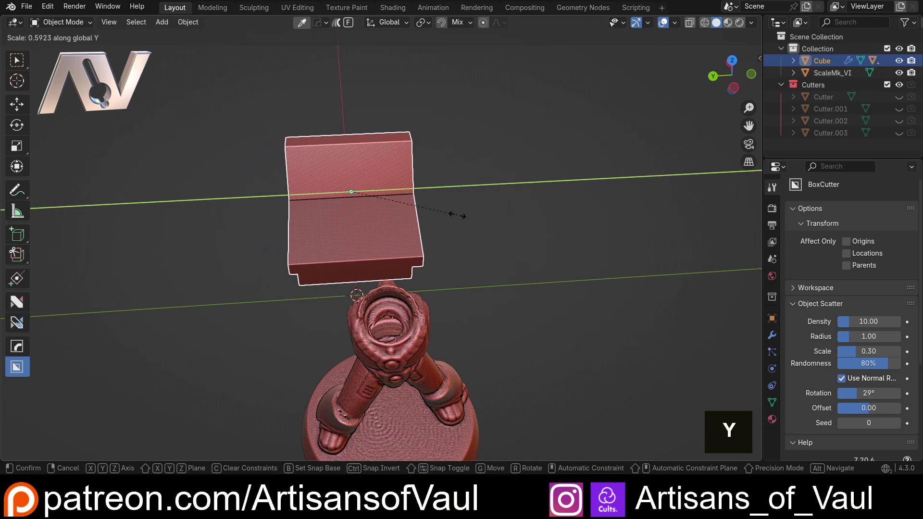
click(469, 215)
scroll(466, 226, down, 3)
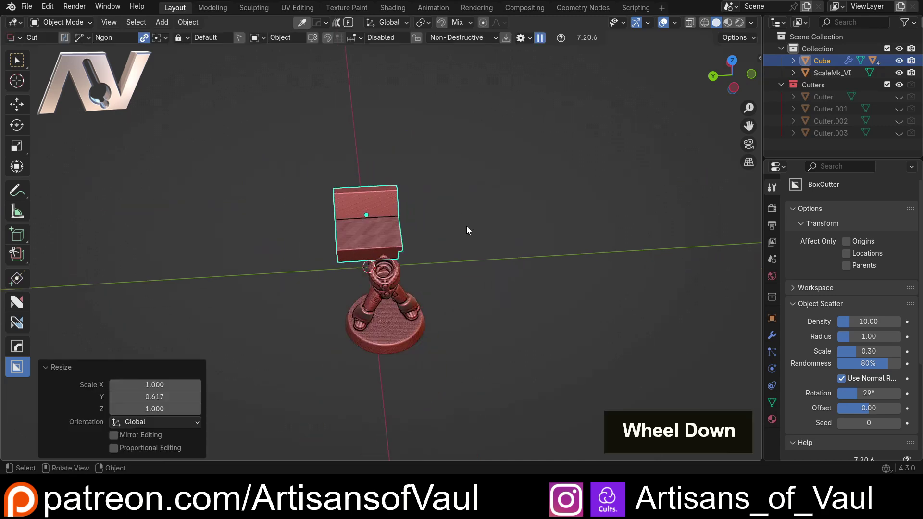
Step: Duplicate the narrowed body in place, without moving the copy
middle_drag(466, 226, 413, 202)
shift+click(413, 199)
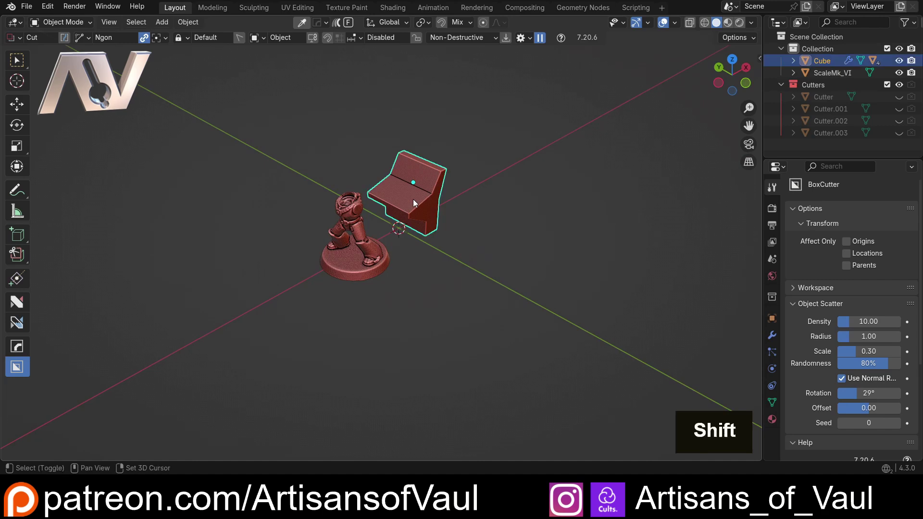
scroll(379, 243, up, 4)
middle_drag(379, 243, 408, 245)
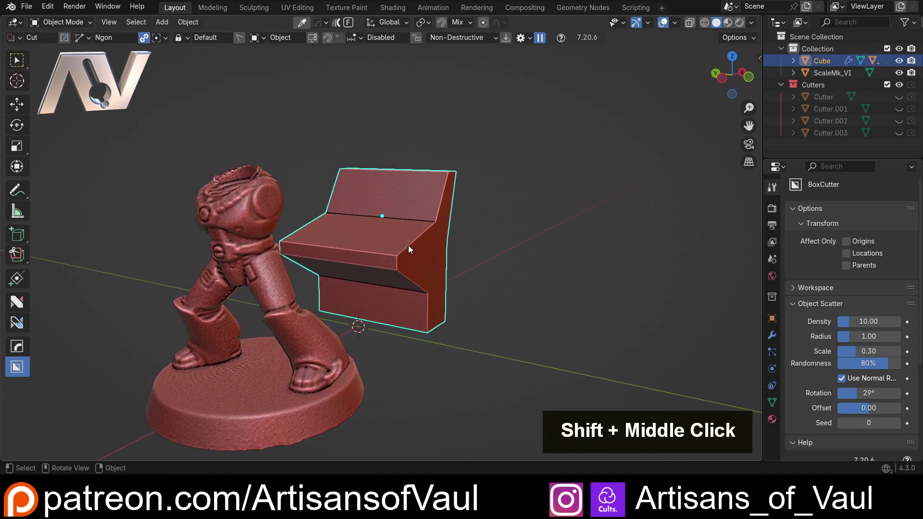
key(shift+d)
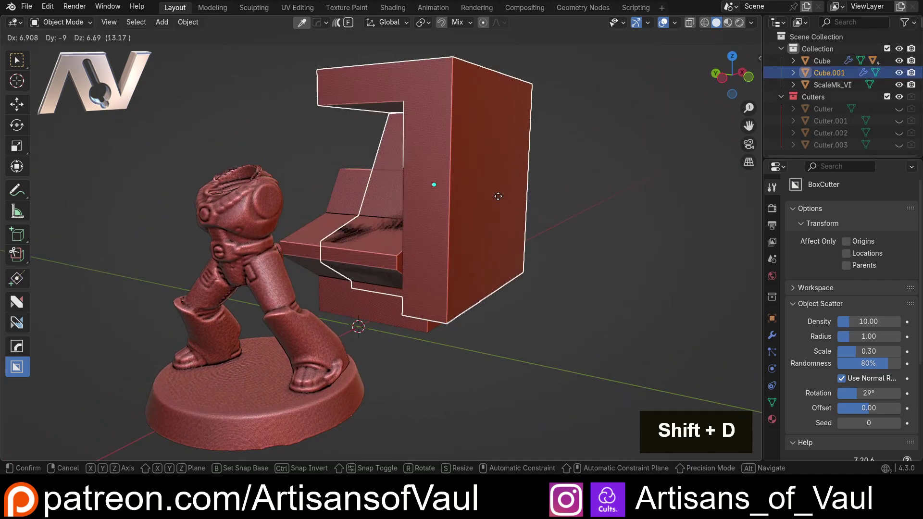
key(Escape)
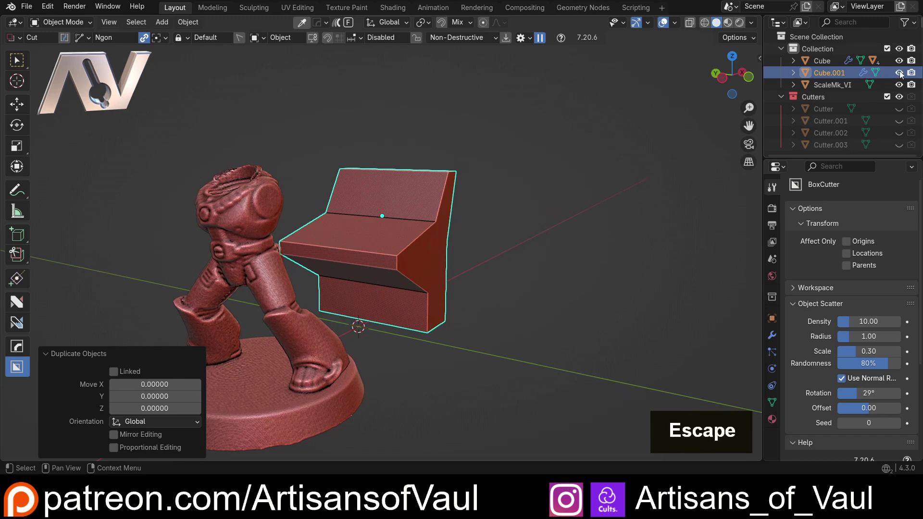
Step: Rename the duplicate Cube.001 as Terminal_Mods and hide it as a backup with live modifiers
double_click(834, 72)
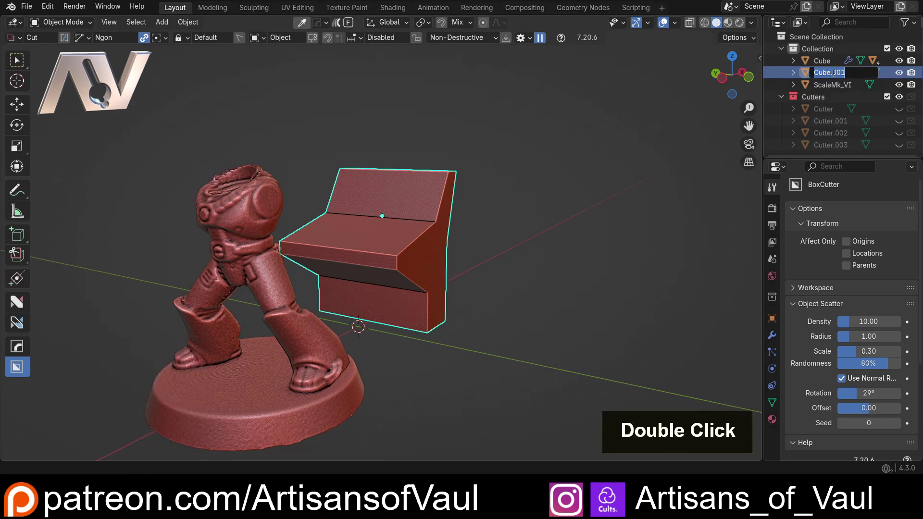
text(Terminal_M)
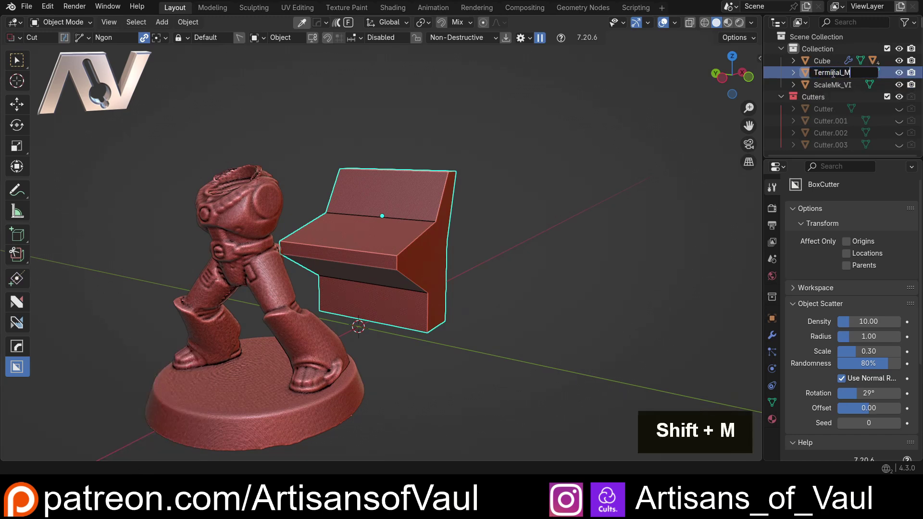
text(ods)
key(Return)
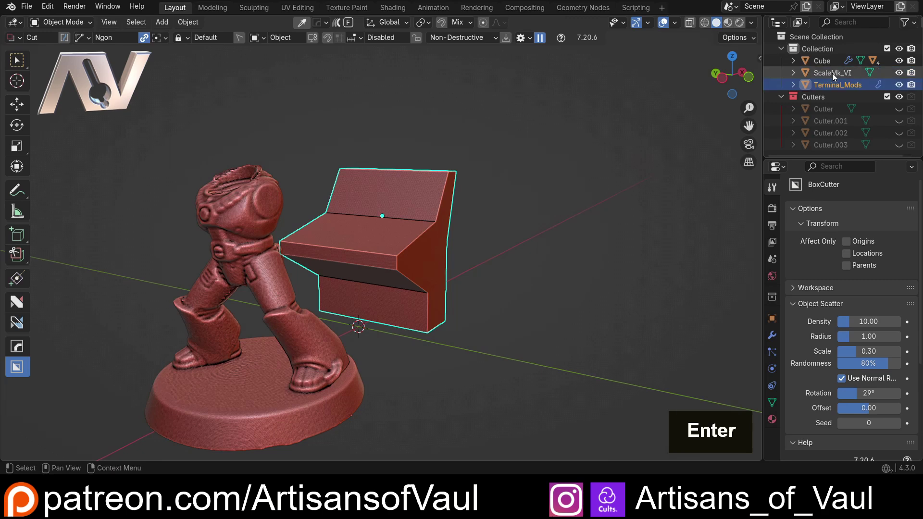
key(h)
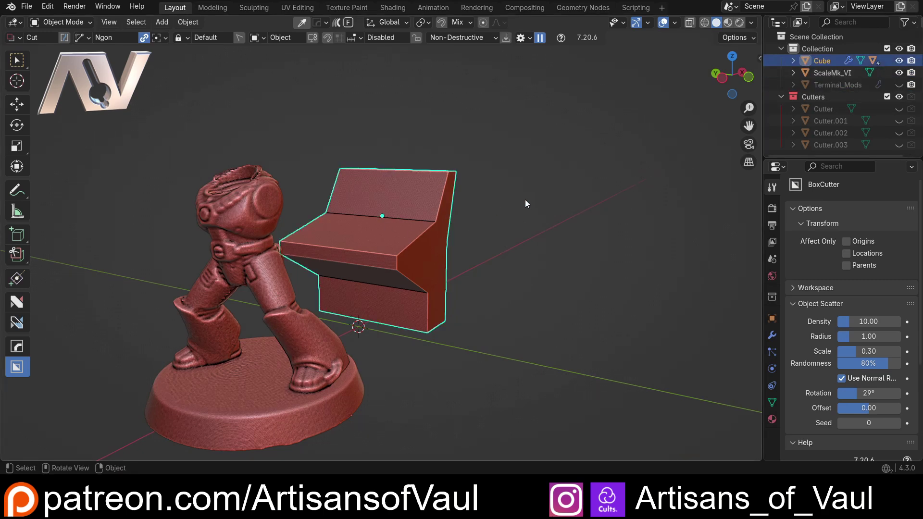
Step: Apply all modifiers on the original Cube with HOps Smart Apply
key(q)
key(q)
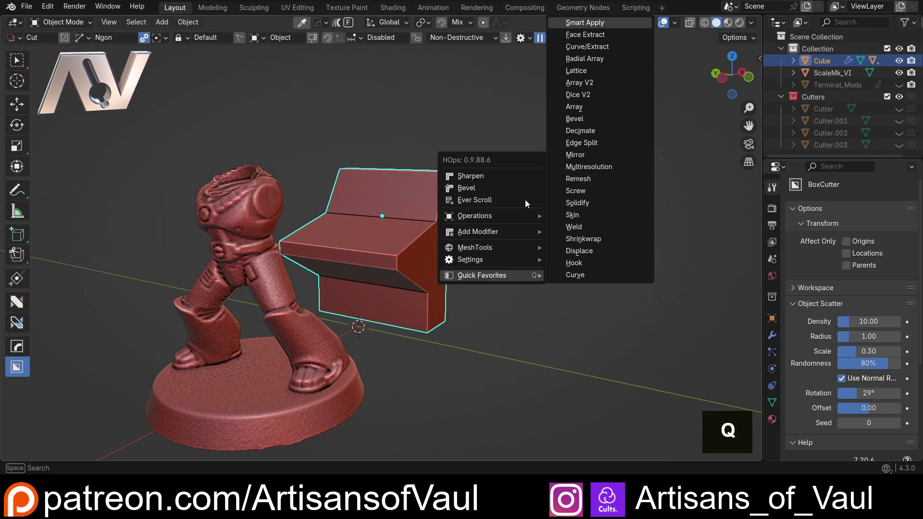
key(Return)
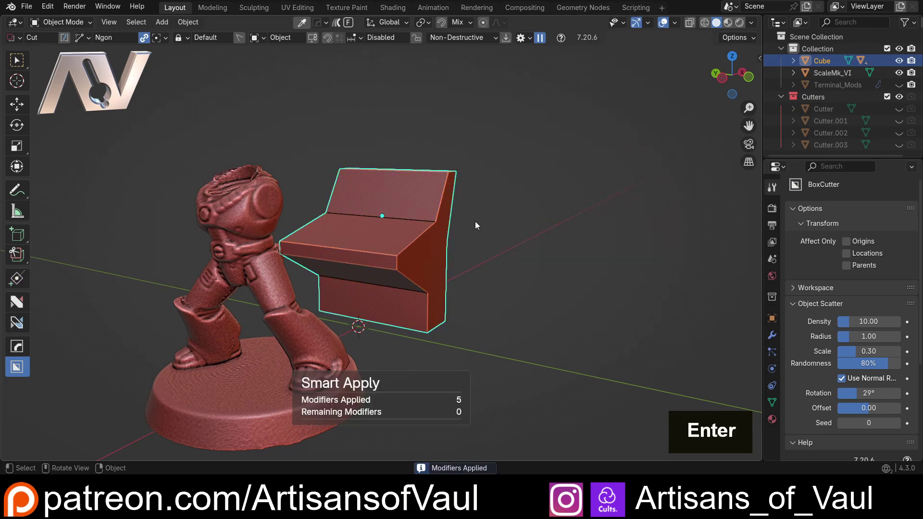
middle_drag(476, 225, 431, 245)
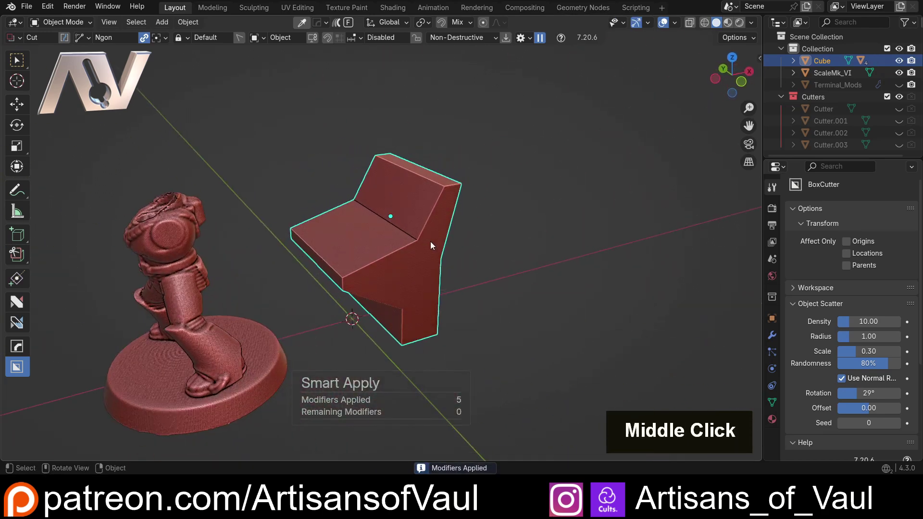
Step: Delete the two side faces of the body in face mode, and return to Object Mode
key(Tab)
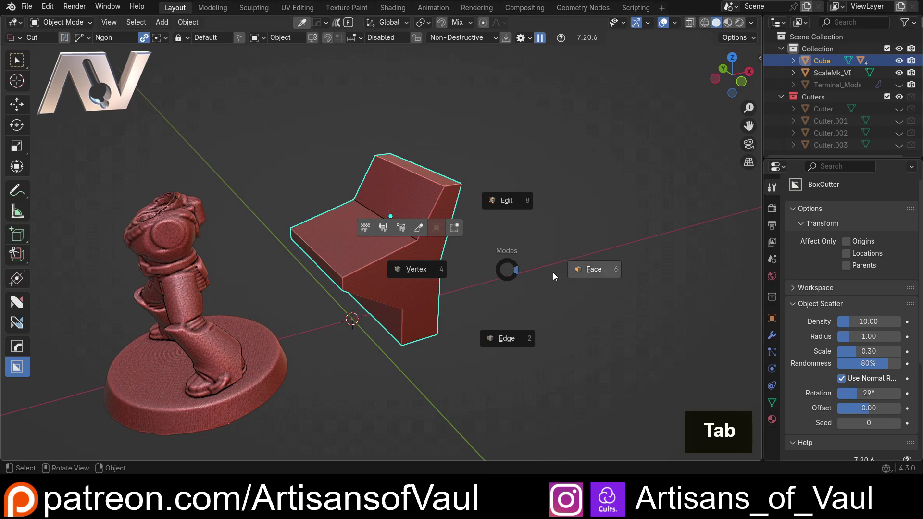
middle_drag(553, 272, 361, 285)
shift+click(361, 285)
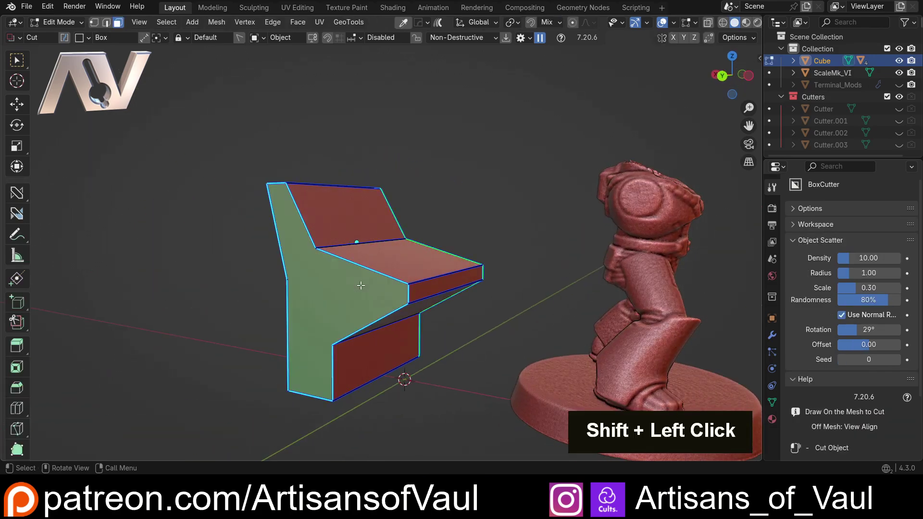
key(x)
click(337, 298)
key(Tab)
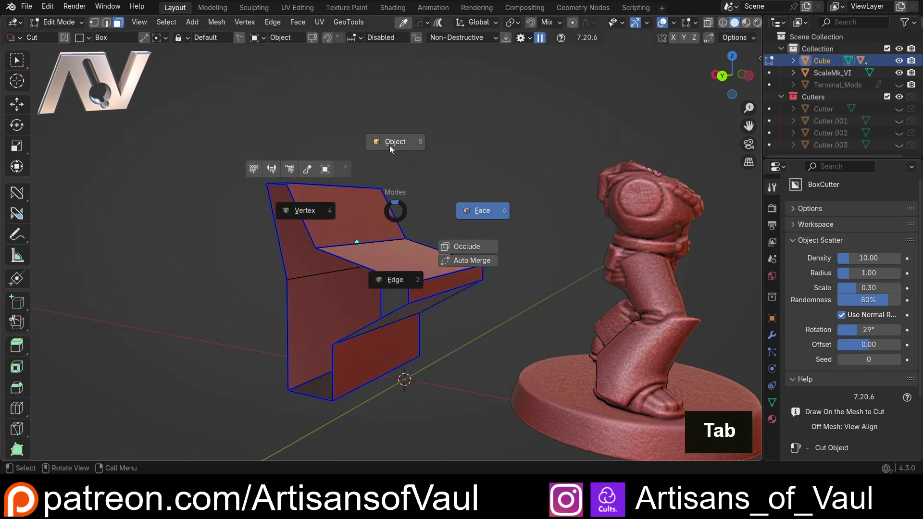
click(389, 145)
Step: Switch from BoxCutter to the Select Box tool and inspect the open-sided body from several angles
middle_drag(389, 145, 264, 269)
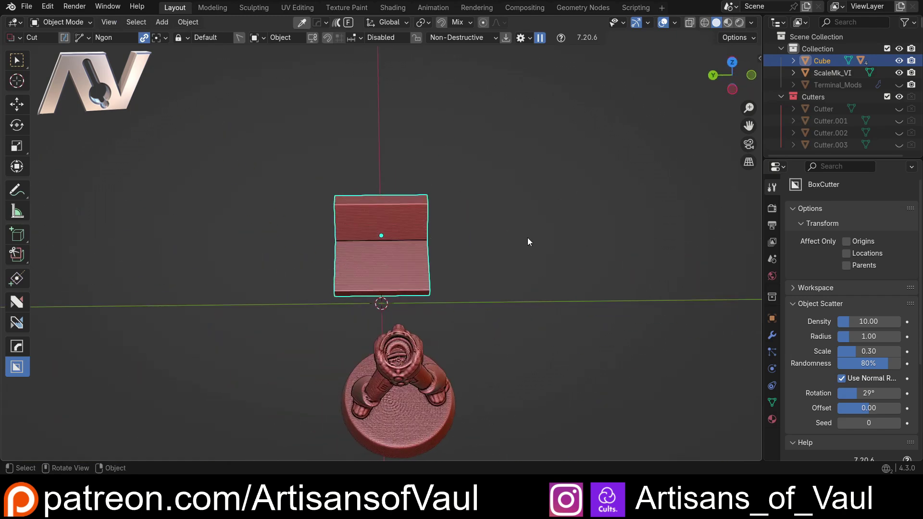
middle_drag(512, 287, 569, 234)
scroll(384, 217, up, 2)
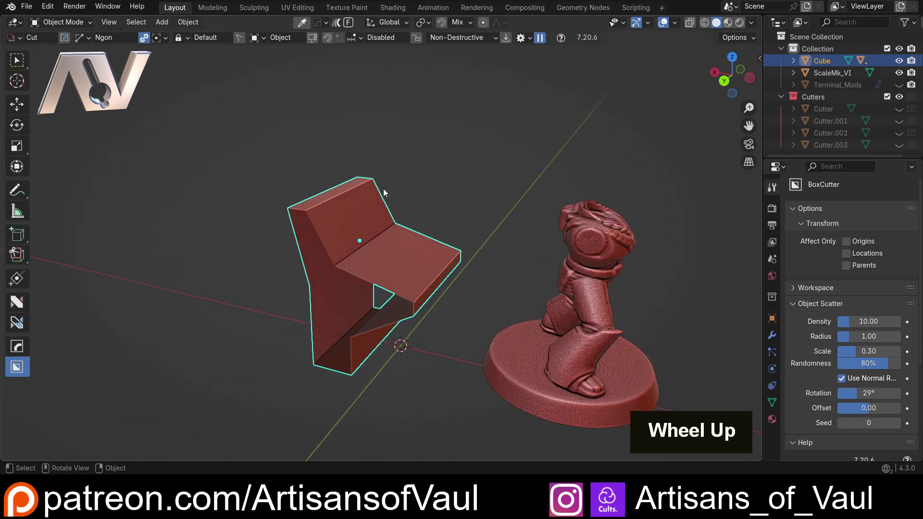
key(w)
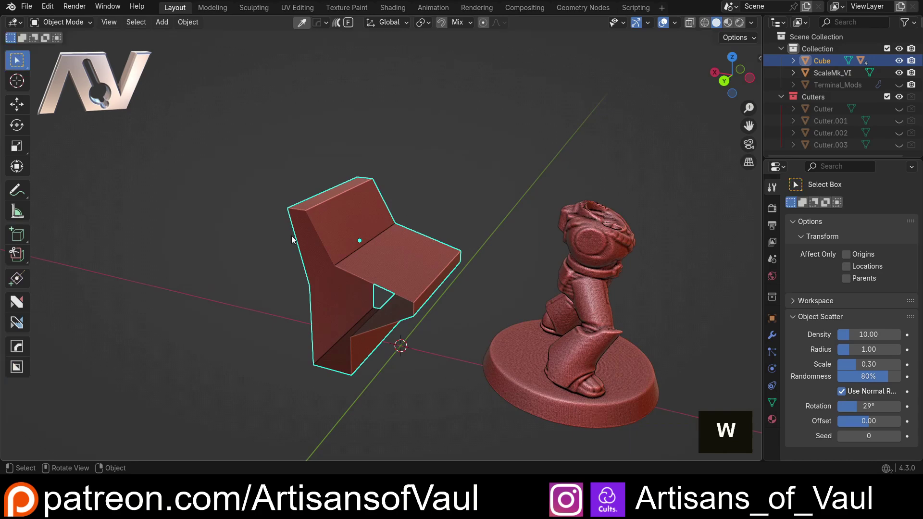
middle_drag(411, 161, 228, 203)
middle_drag(347, 270, 530, 274)
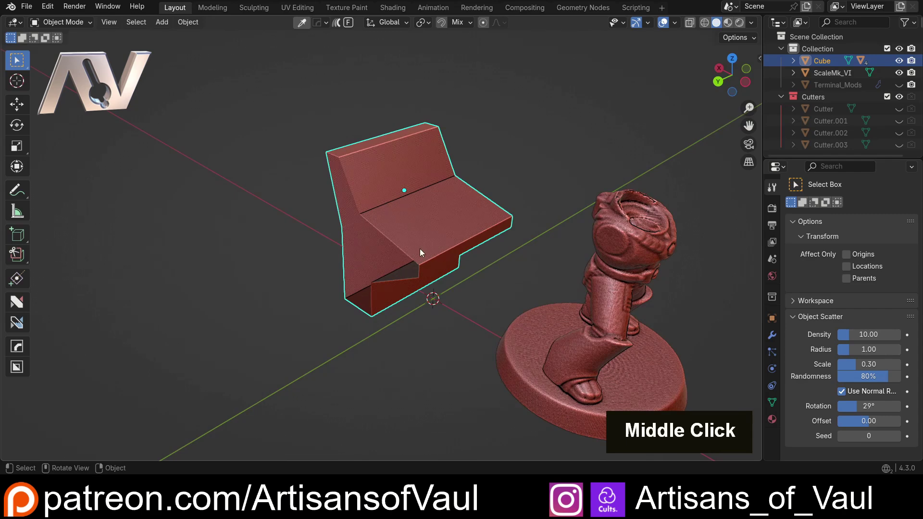
middle_drag(421, 252, 436, 266)
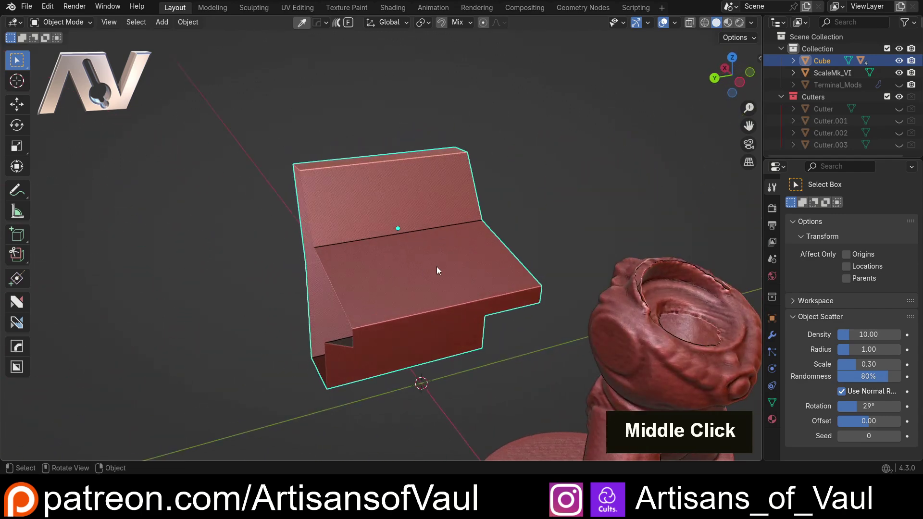
Step: Apply the body's scale in Object Mode and return to face editing
key(Tab)
click(562, 255)
key(Tab)
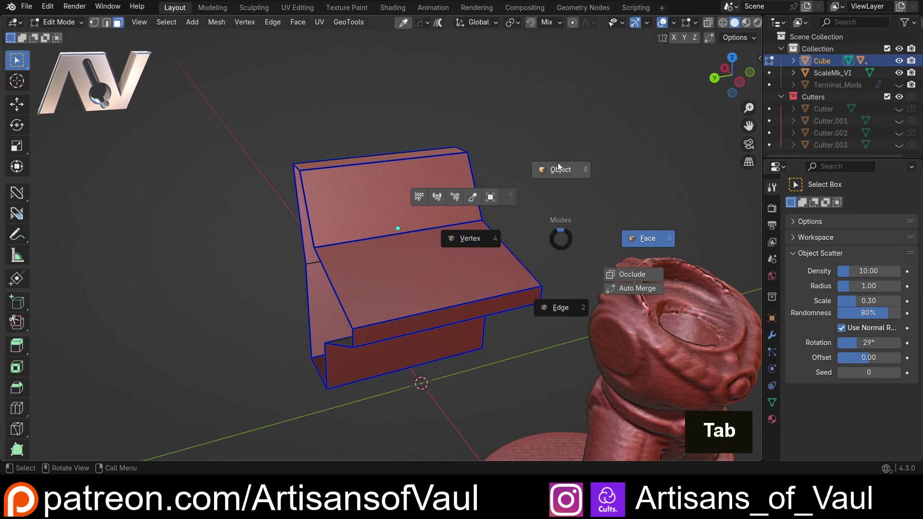
click(535, 175)
key(ctrl+a)
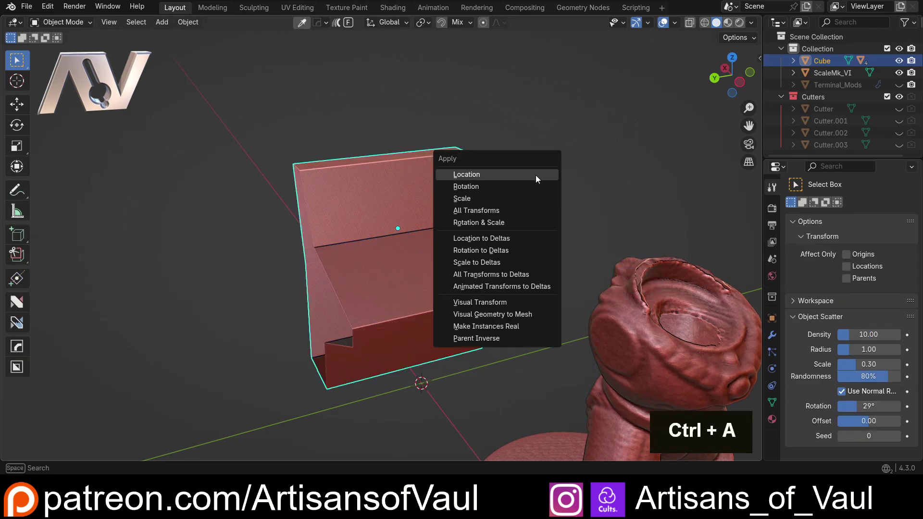
click(484, 199)
key(Tab)
click(610, 200)
click(431, 258)
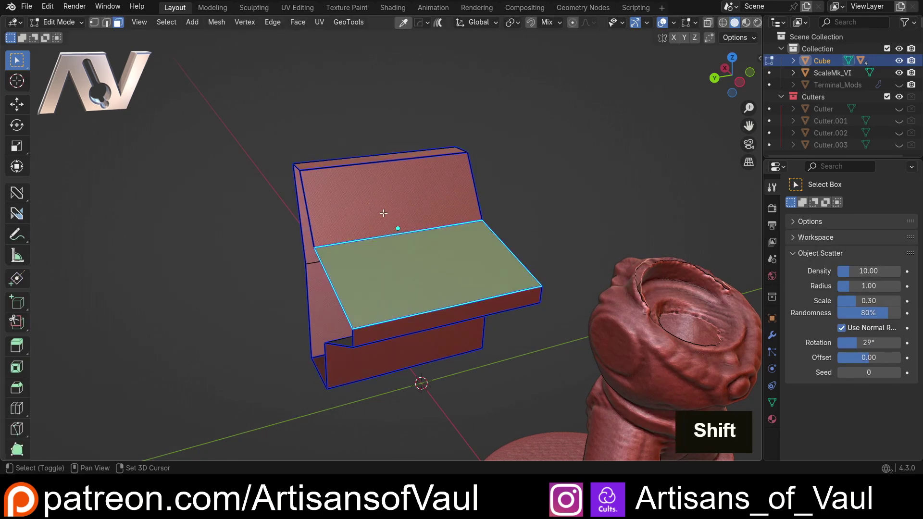
shift+click(383, 213)
middle_drag(387, 282, 436, 274)
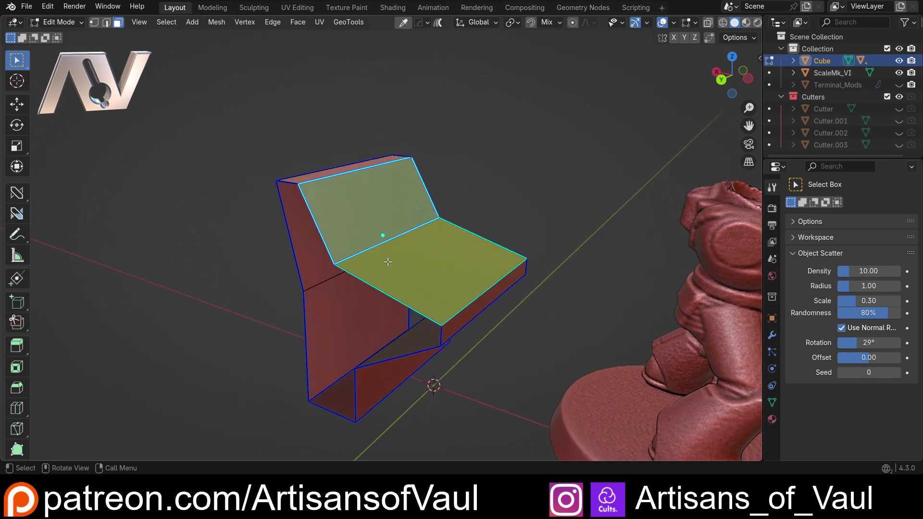
click(533, 176)
middle_drag(532, 177, 464, 268)
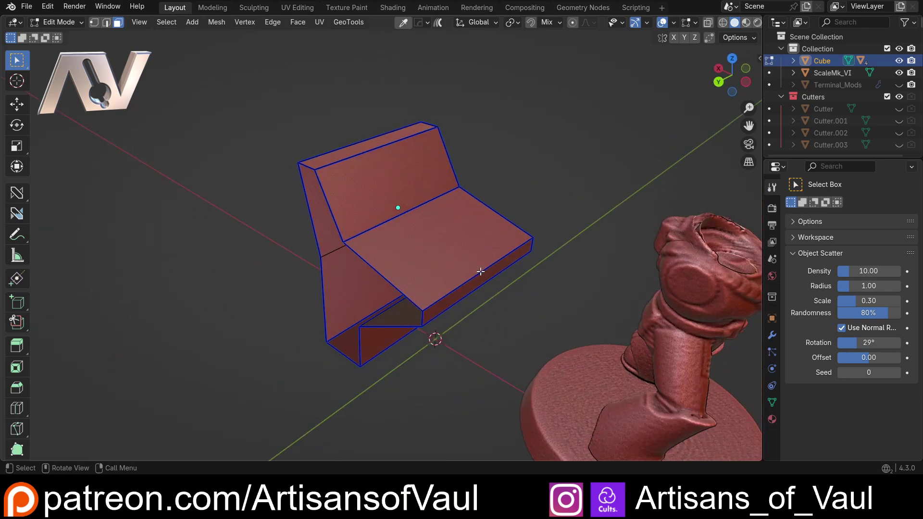
Step: Select the slanted back face, the seat face and the lower rear face, and inset them individually by about 0.99
middle_drag(480, 271, 452, 241)
click(378, 200)
shift+click(412, 251)
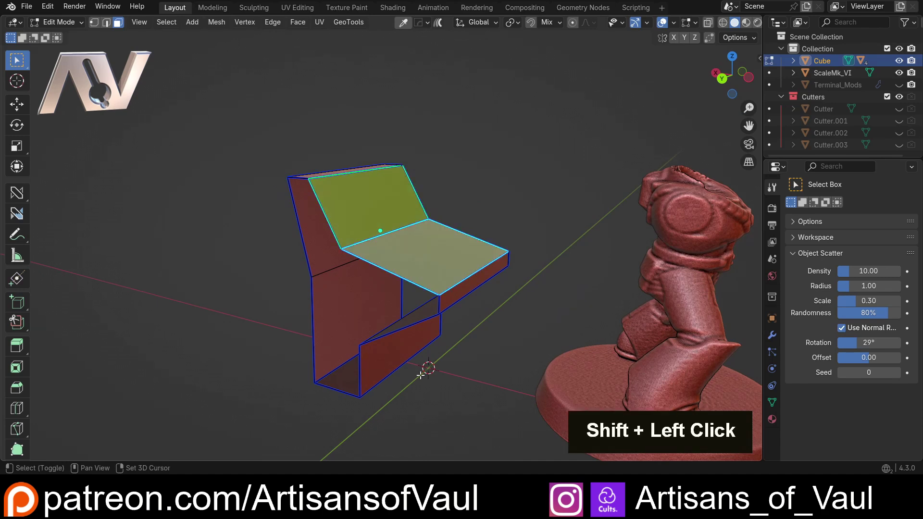
middle_drag(420, 375, 466, 257)
shift+click(418, 317)
scroll(391, 268, up, 3)
key(i)
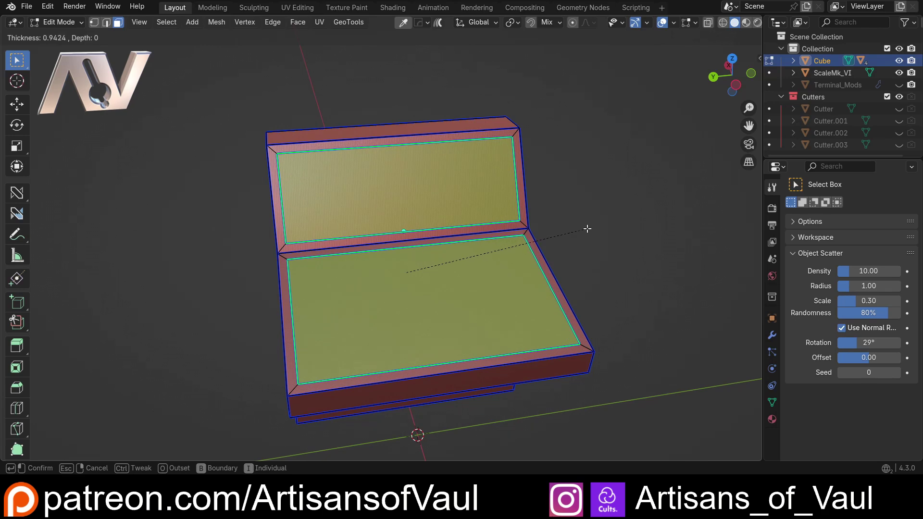
click(587, 227)
Step: Examine the inset faces on the seat, slanted back and lower rear one by one from different angles
scroll(581, 219, down, 3)
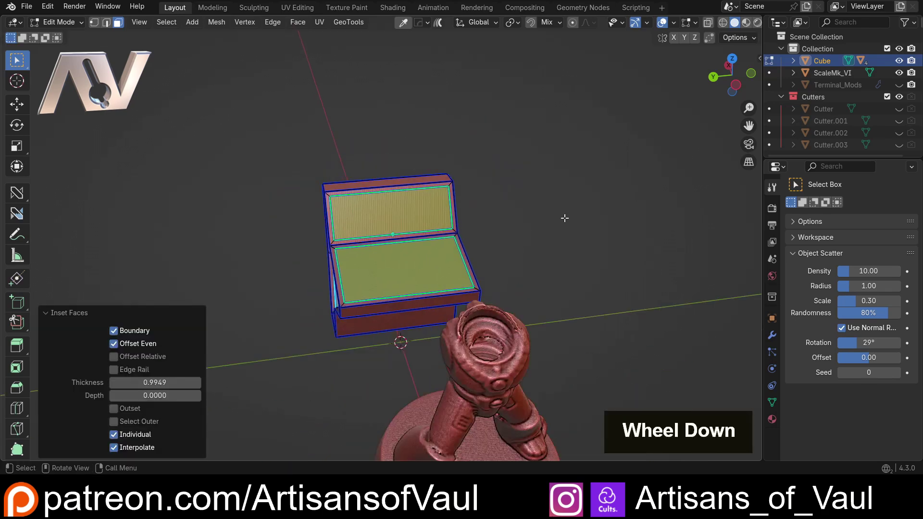
middle_drag(564, 216, 423, 236)
scroll(421, 235, up, 5)
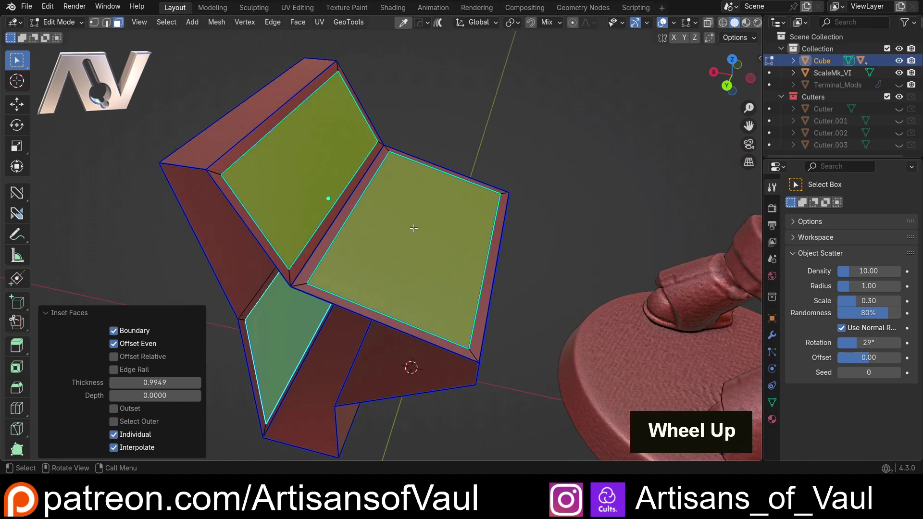
click(548, 151)
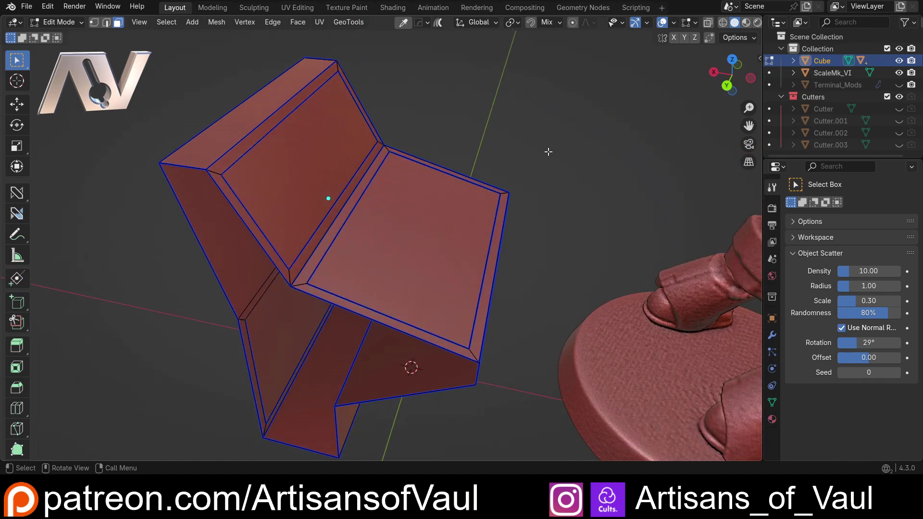
double_click(422, 238)
double_click(284, 186)
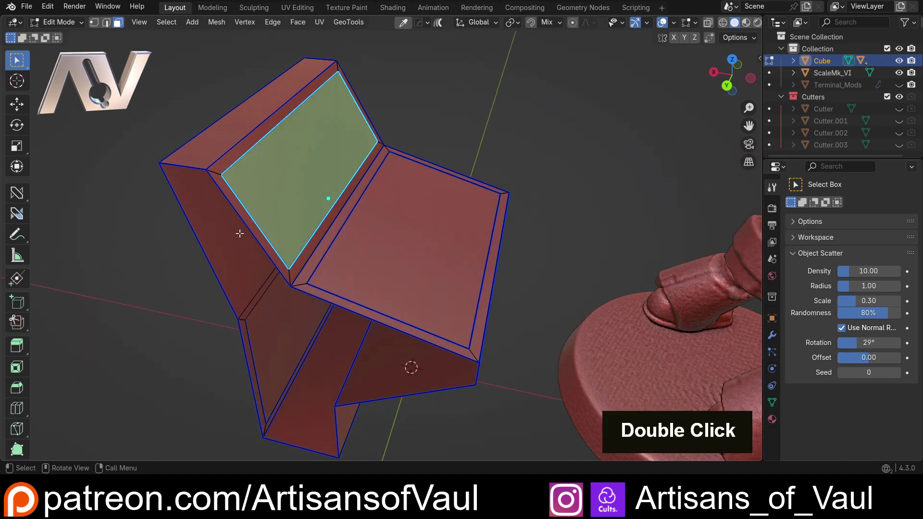
middle_drag(283, 186, 305, 201)
double_click(312, 305)
middle_drag(365, 249, 284, 257)
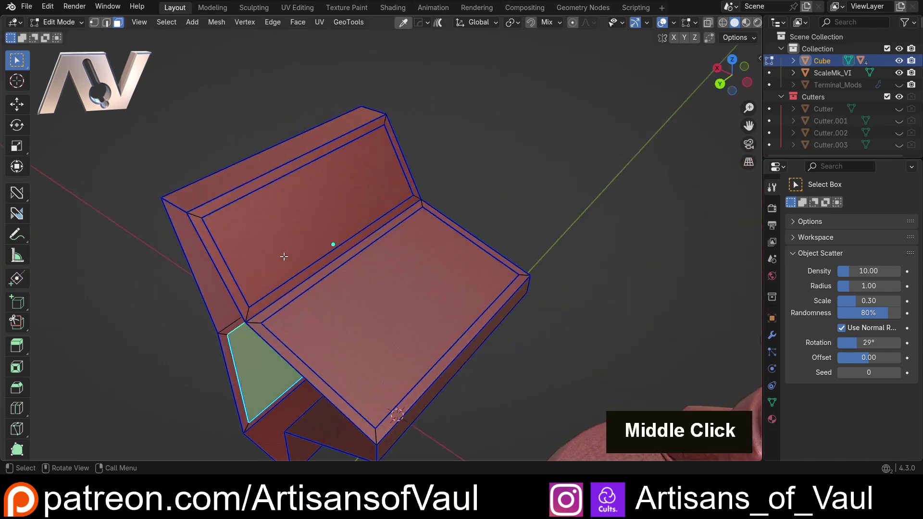
Step: Examine the inset panel faces and compare the terminal body with the reference figure from several angles
scroll(434, 192, down, 2)
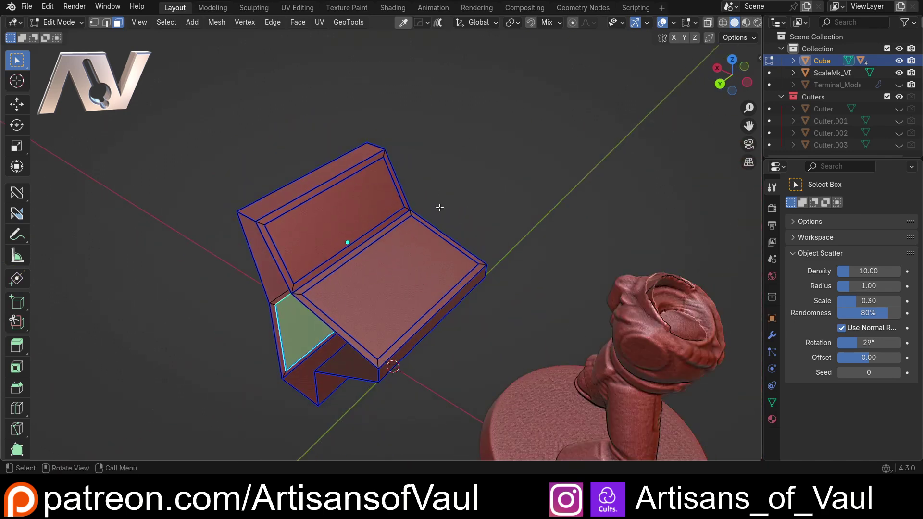
double_click(410, 309)
double_click(320, 224)
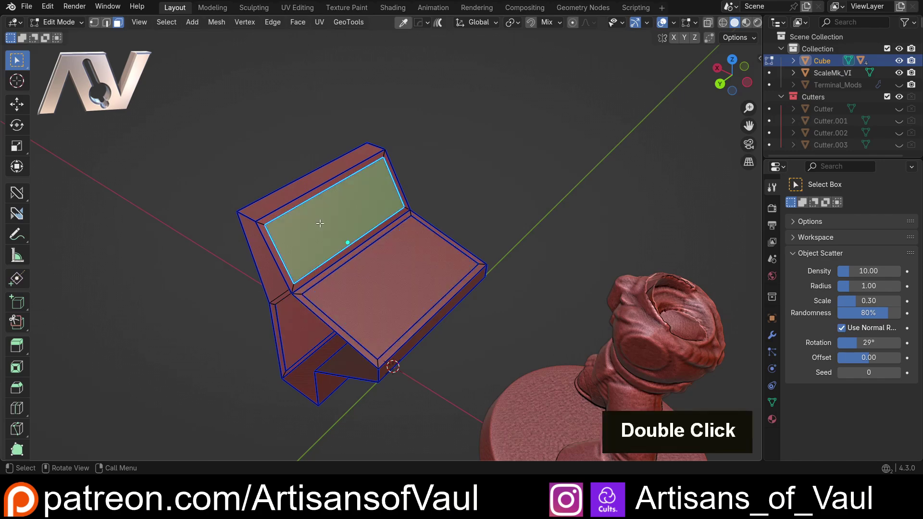
double_click(552, 201)
shift+middle_drag(552, 202, 257, 187)
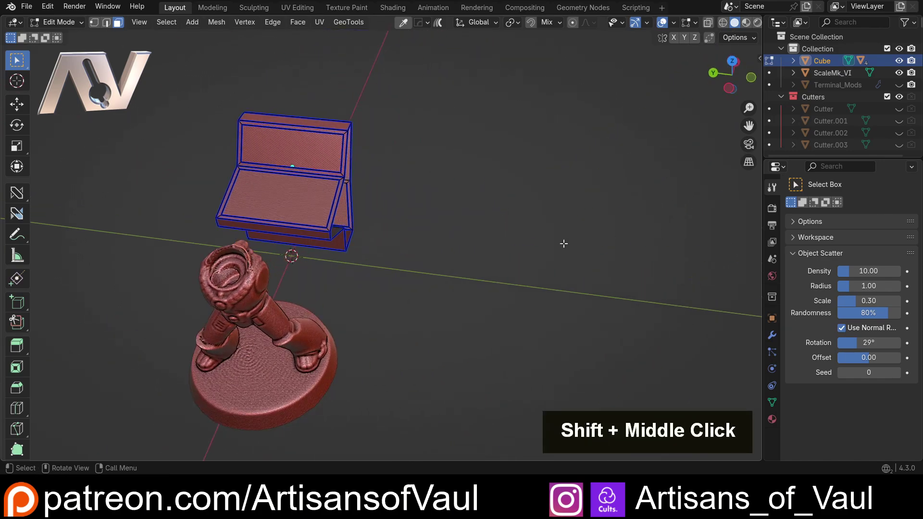
middle_drag(384, 226, 409, 219)
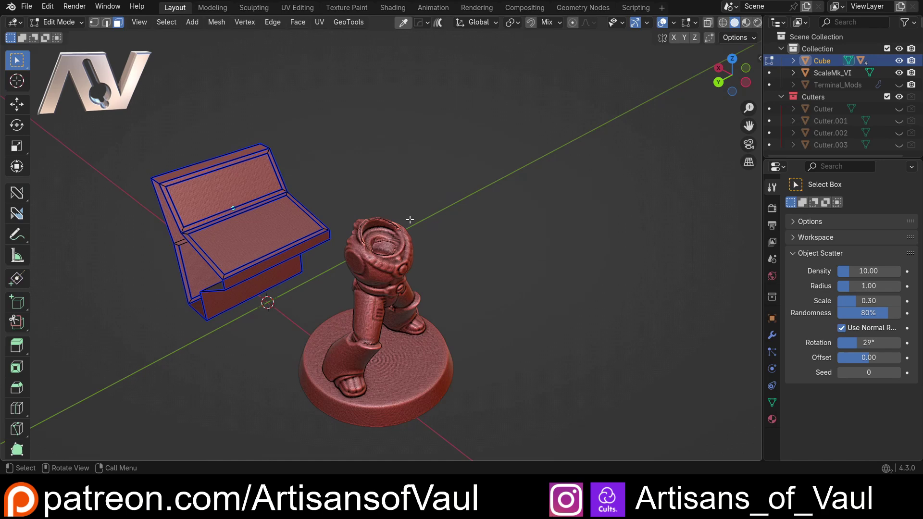
middle_drag(410, 219, 387, 223)
Step: Move the reference figure about 80.4 along global Y in Object Mode, clear of the terminal
key(Tab)
click(397, 140)
shift+middle_drag(397, 140, 543, 295)
click(520, 294)
key(g)
key(y)
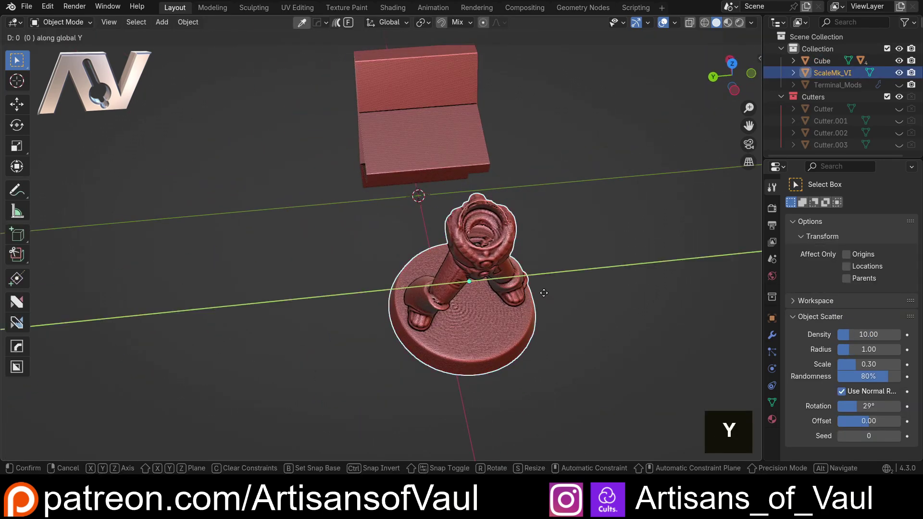
click(203, 248)
middle_drag(203, 247, 214, 278)
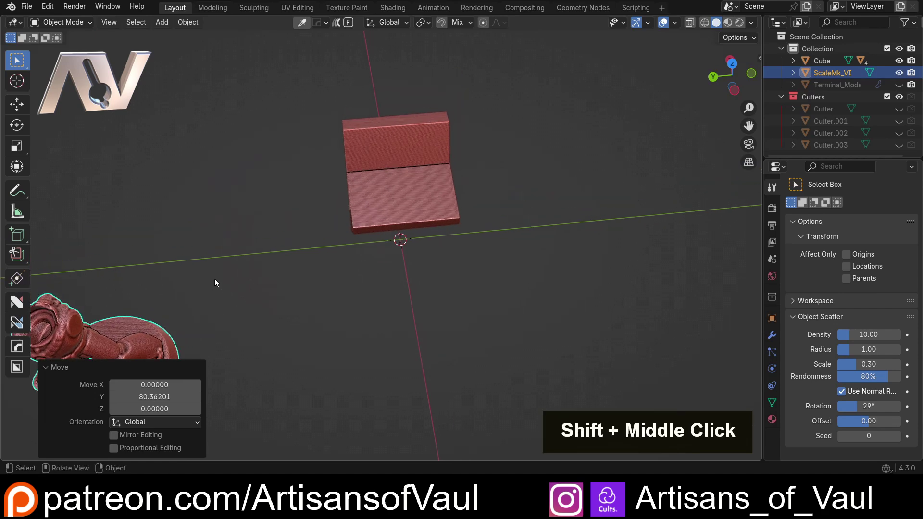
Step: Select the inset seat, slanted back and lower rear faces of the terminal in Edit Mode and duplicate them in place
middle_drag(391, 247, 385, 232)
scroll(301, 226, up, 4)
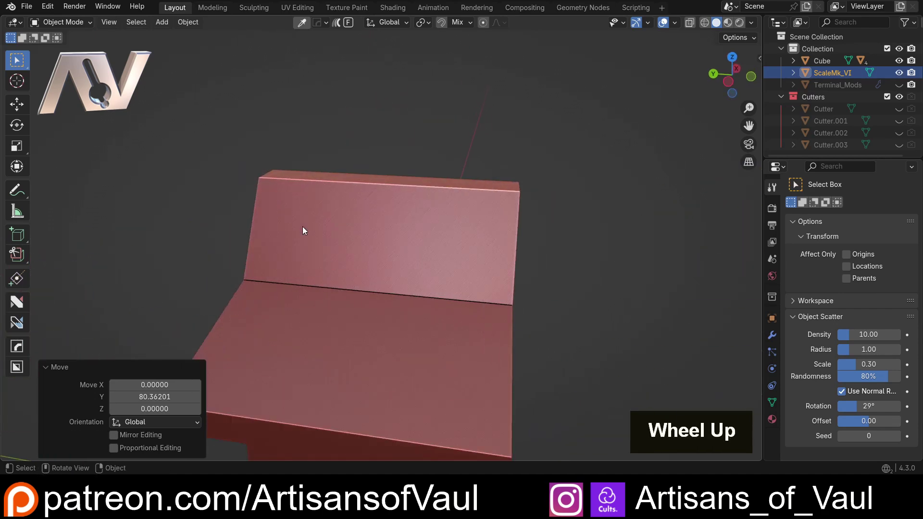
shift+middle_drag(302, 227, 363, 225)
click(364, 227)
key(Tab)
shift+click(480, 255)
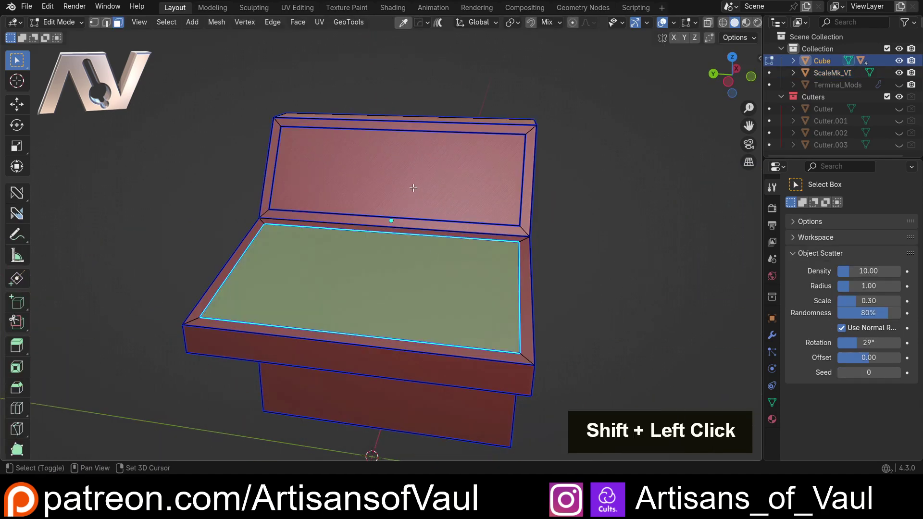
shift+click(410, 189)
scroll(309, 216, down, 3)
middle_drag(309, 216, 387, 254)
shift+click(365, 312)
scroll(422, 284, up, 4)
scroll(388, 253, down, 3)
key(shift+d)
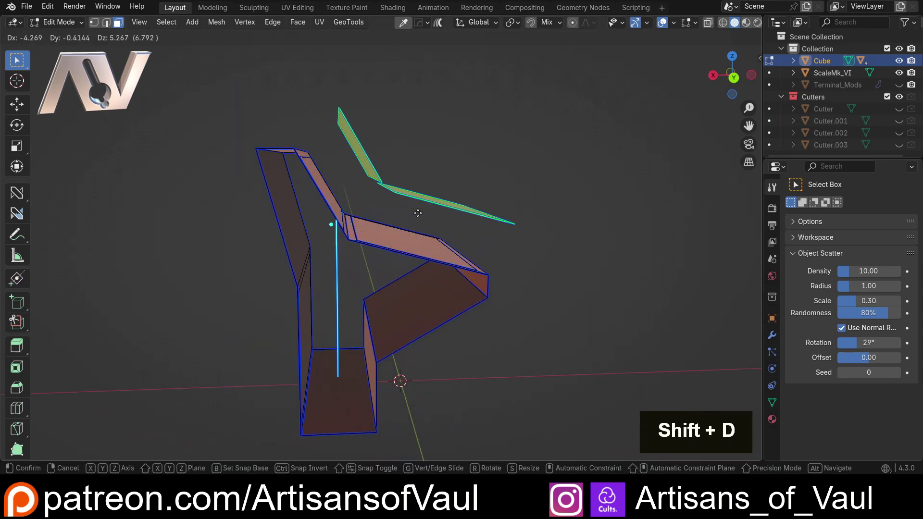
key(Escape)
Step: Move the duplicated faces along global X into the open space in front of the terminal
key(g)
key(y)
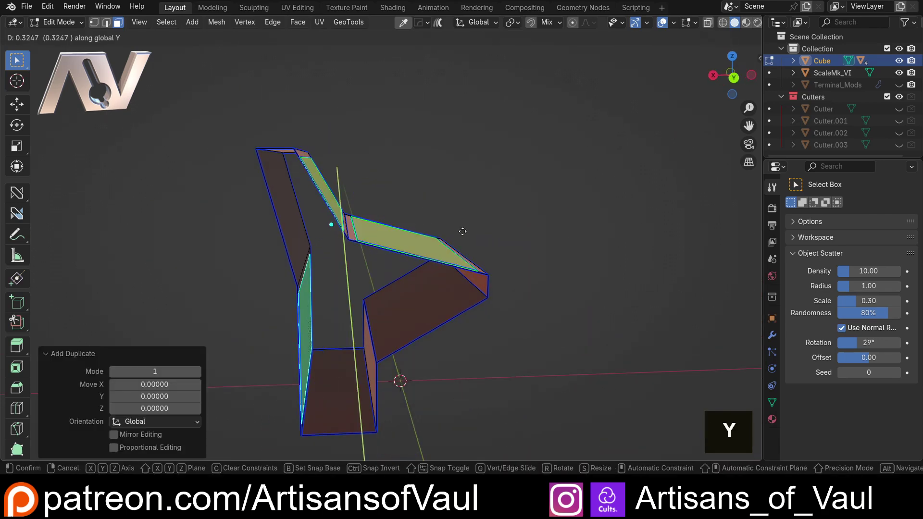
key(x)
click(482, 192)
Step: Move the duplicated lower rear face along global X to the space behind the terminal and deselect it
mouse_move(482, 192)
middle_down()
mouse_move(426, 197)
mouse_move(446, 189)
mouse_move(461, 242)
middle_up()
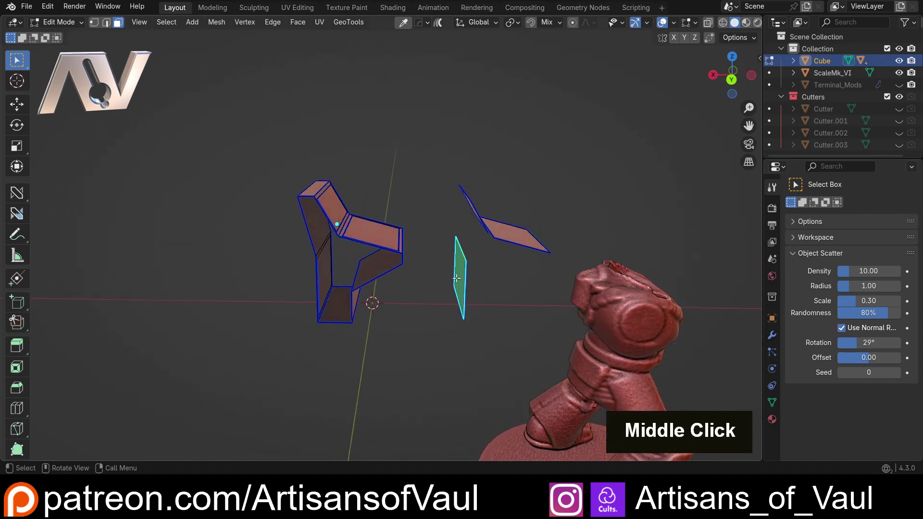
key(g)
key(y)
key(x)
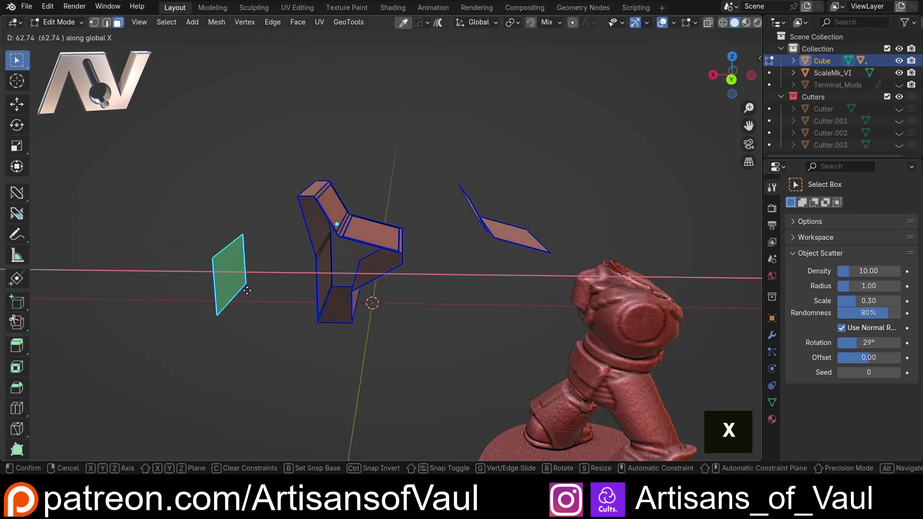
click(279, 193)
middle_drag(279, 194, 398, 256)
click(338, 256)
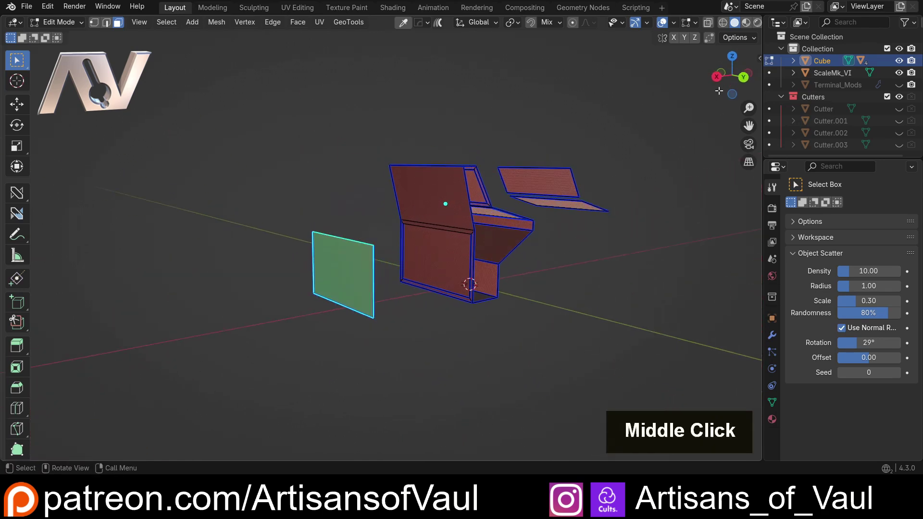
Step: Check the spacing of the duplicated panels in the side view and hide the ScaleMk_VI reference figure
click(742, 78)
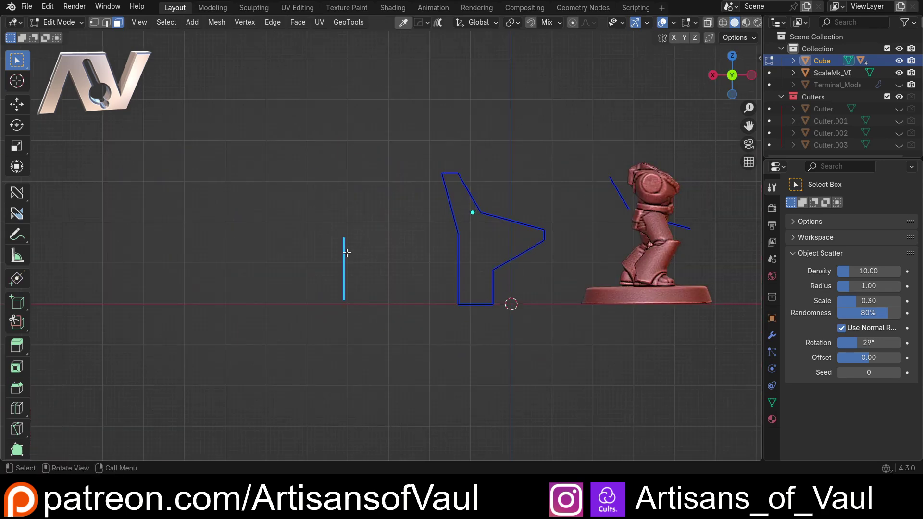
middle_drag(409, 239, 371, 288)
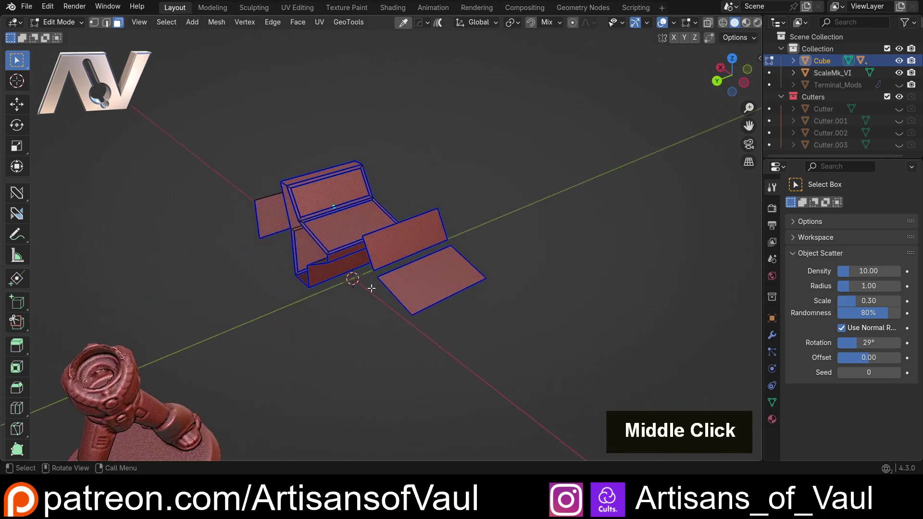
scroll(412, 277, up, 2)
scroll(412, 277, down, 3)
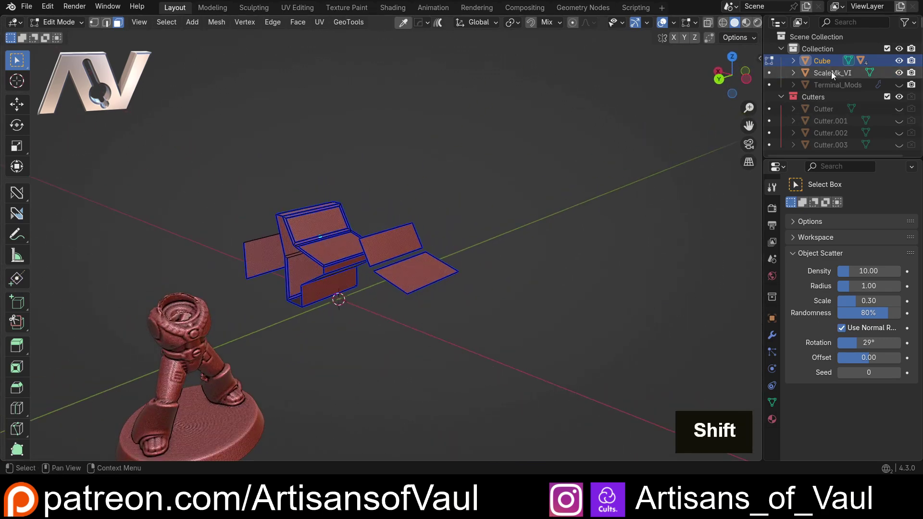
click(899, 72)
scroll(427, 241, up, 2)
Step: Examine the duplicated seat and back panels next to the terminal body from several angles
middle_drag(427, 241, 360, 185)
double_click(406, 255)
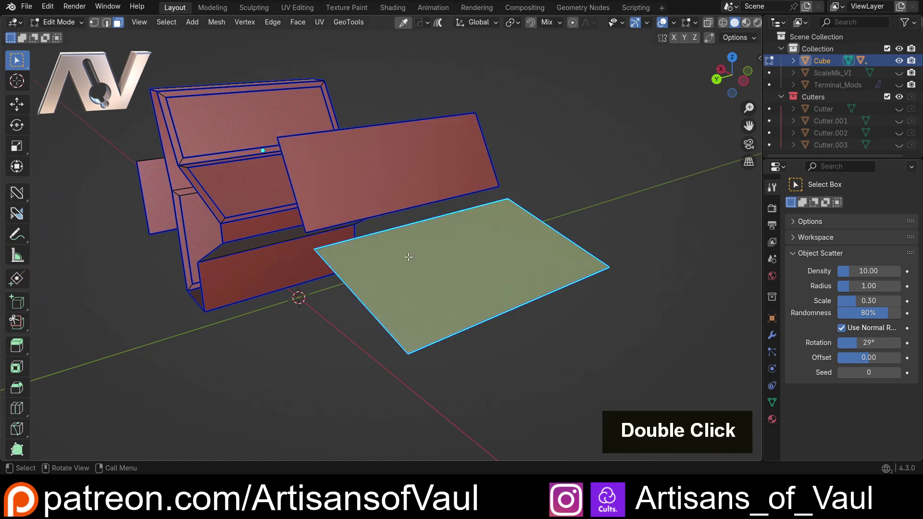
middle_drag(405, 255, 383, 232)
scroll(374, 256, down, 2)
scroll(397, 251, up, 2)
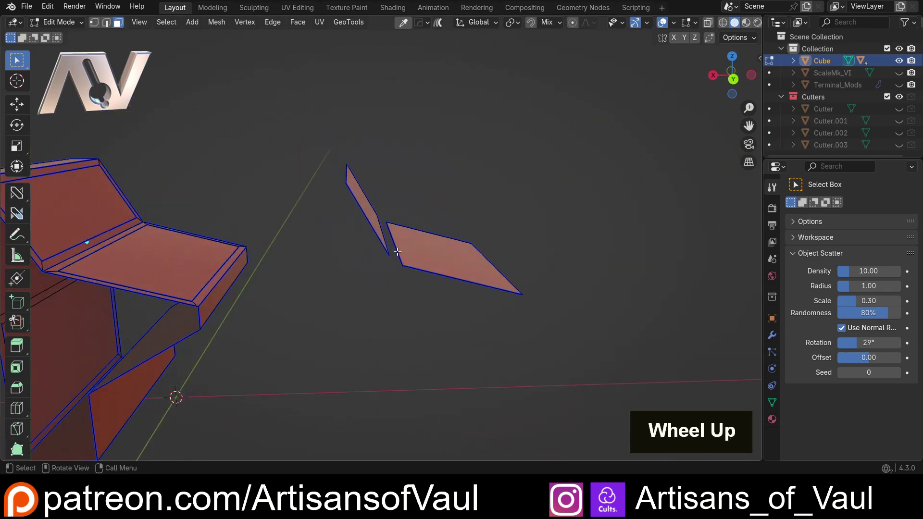
scroll(373, 234, down, 3)
shift+middle_drag(232, 191, 297, 183)
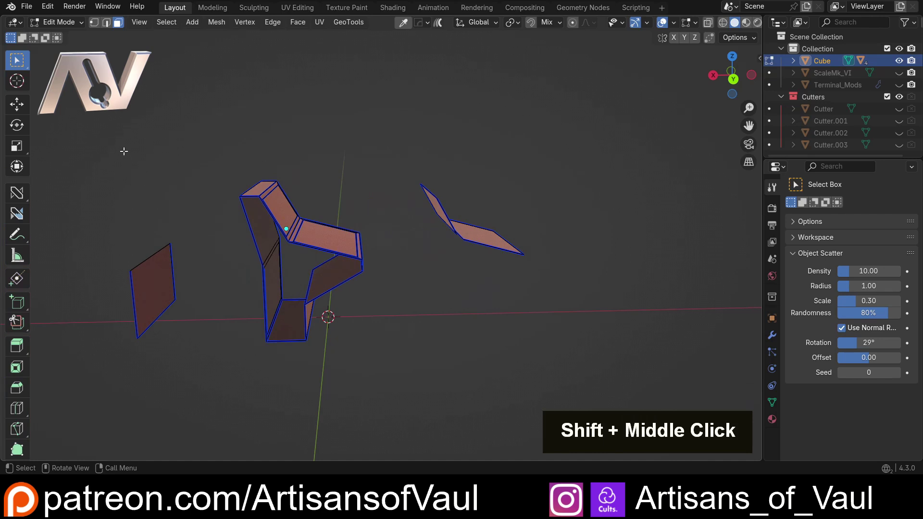
Step: Separate the mesh by loose parts, return to Object Mode and select each detached panel in turn
key(p)
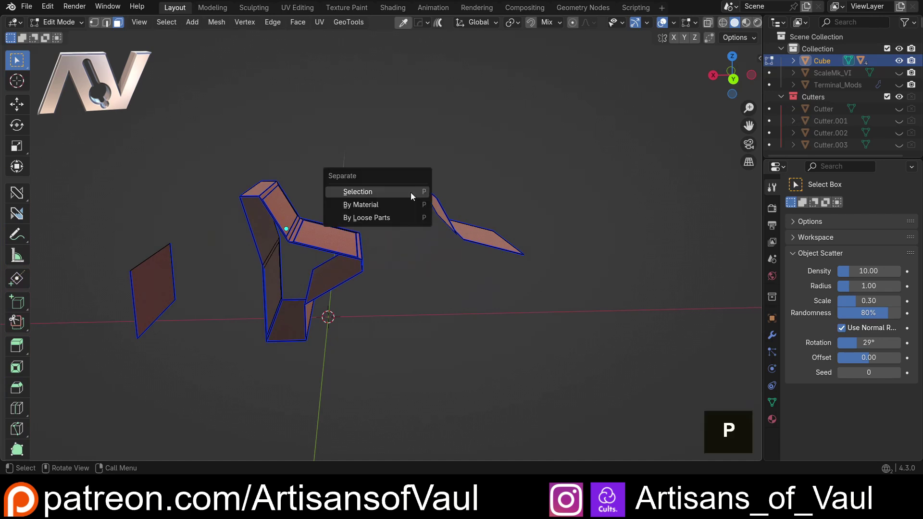
click(395, 218)
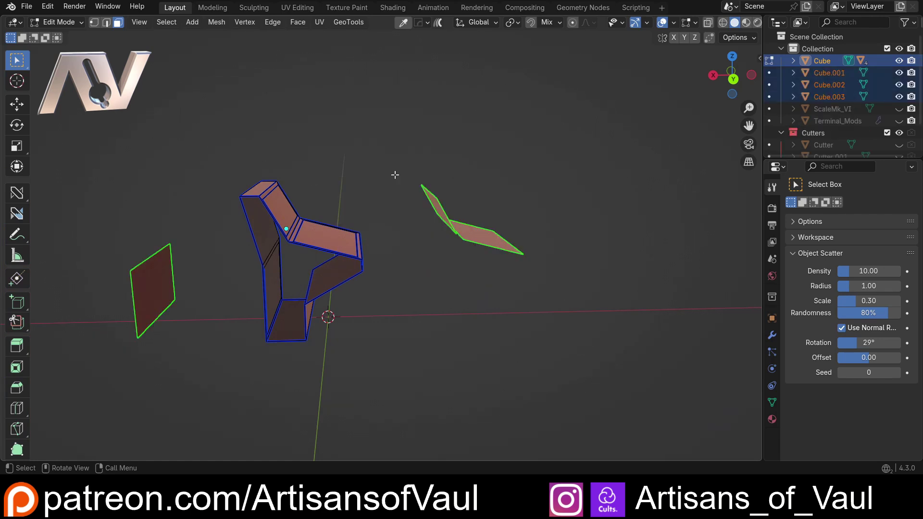
key(Tab)
right_click(436, 155)
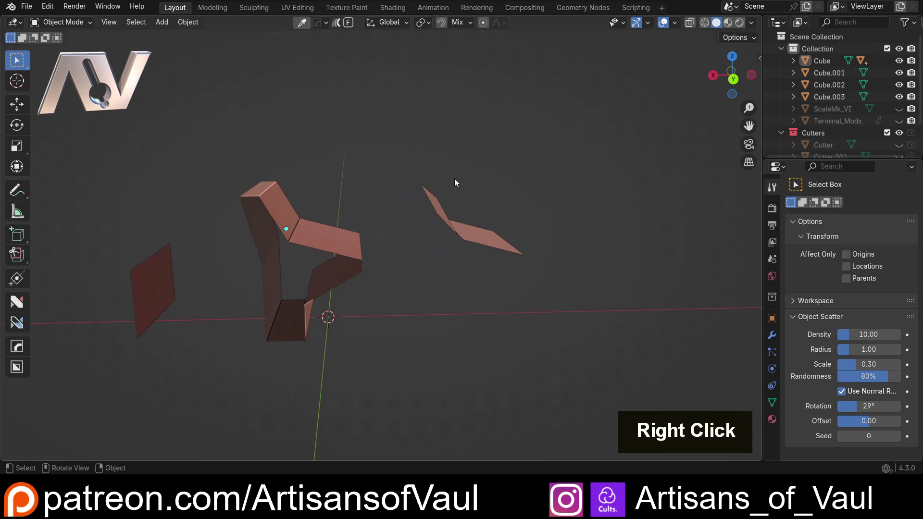
middle_drag(454, 182, 423, 190)
click(391, 201)
click(423, 233)
click(217, 227)
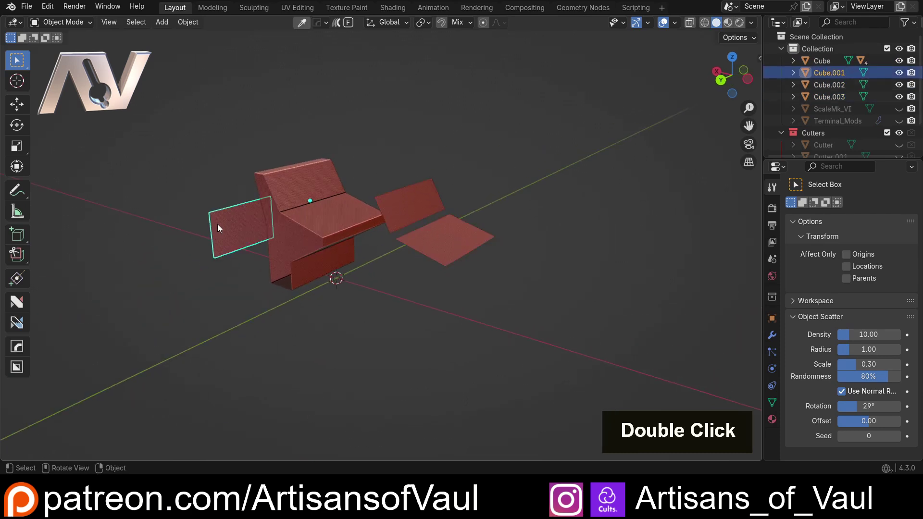
Step: Rename the detached slanted back panel as UpperTerminalFace
middle_drag(429, 297, 327, 265)
scroll(356, 240, up, 2)
click(408, 225)
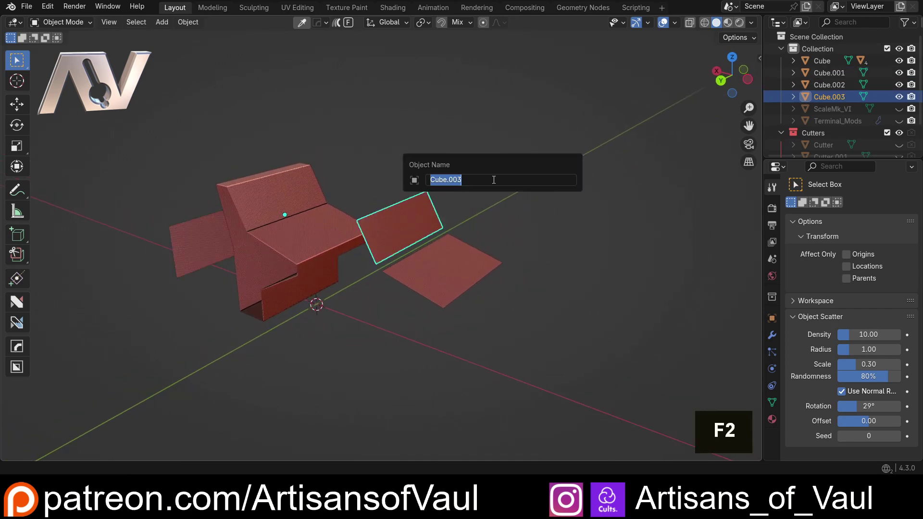
text(UpperFa)
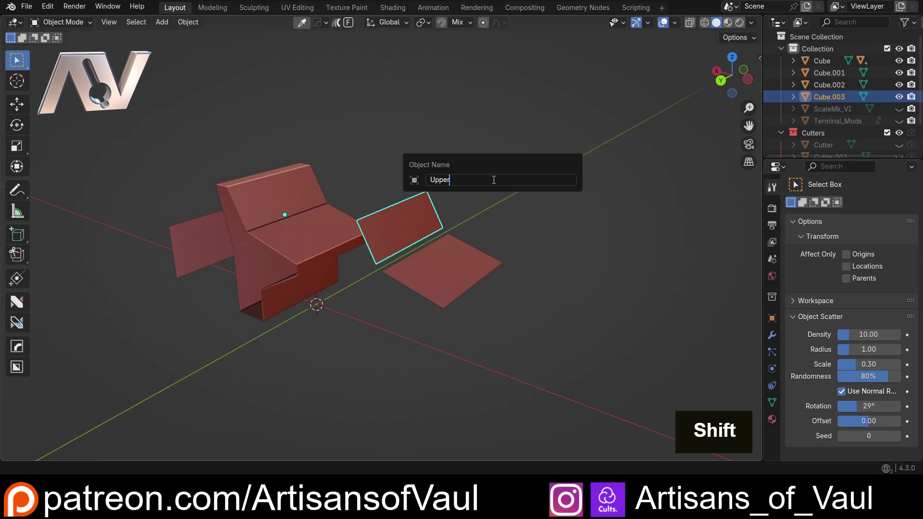
key(BackSpace)
key(BackSpace)
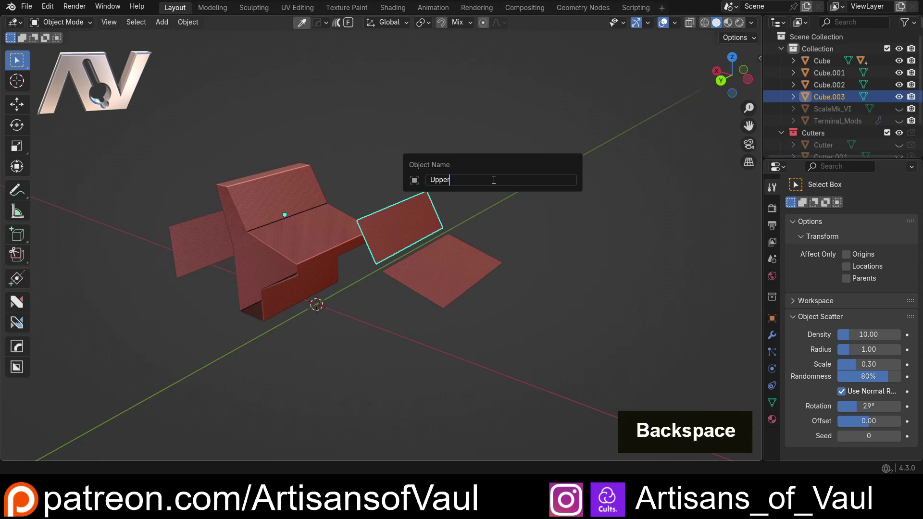
text(Terminal)
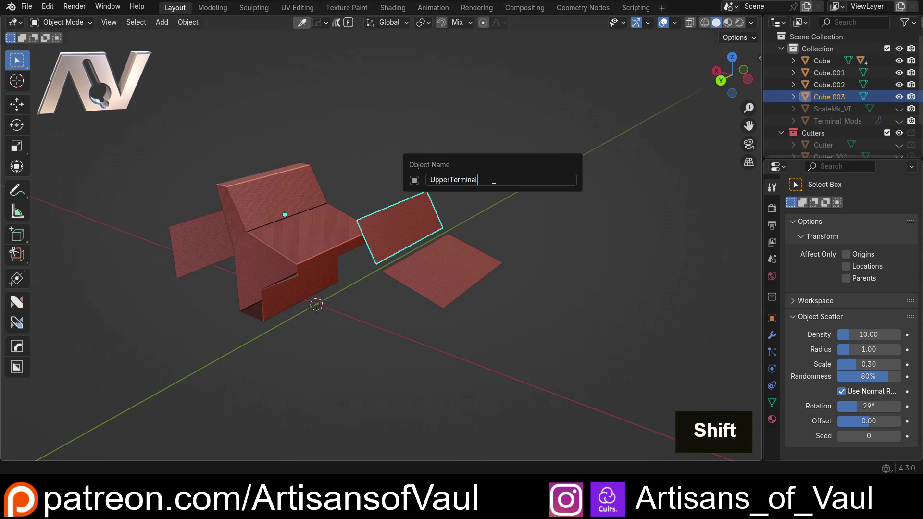
text(Face)
key(Return)
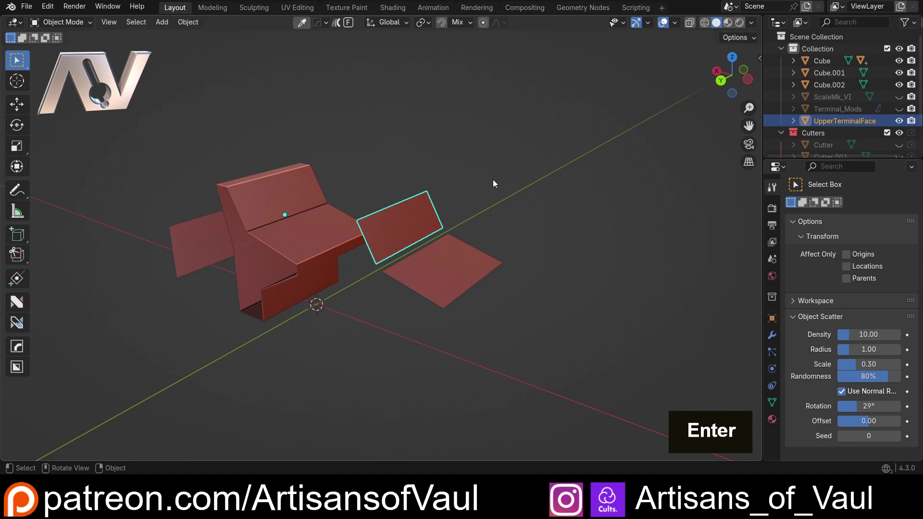
Step: Rename the detached seat panel as LowerTerminalFace
click(444, 267)
key(F2)
text(Lo)
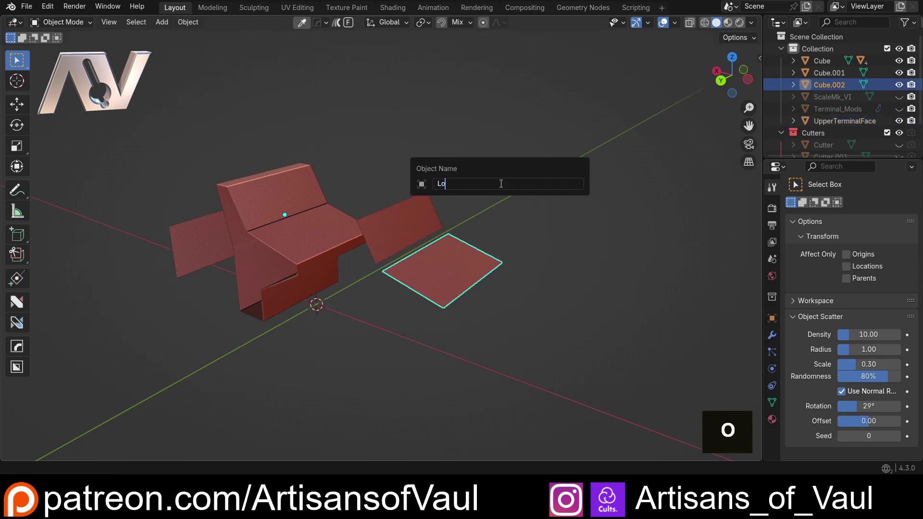
text(werTerminalFace)
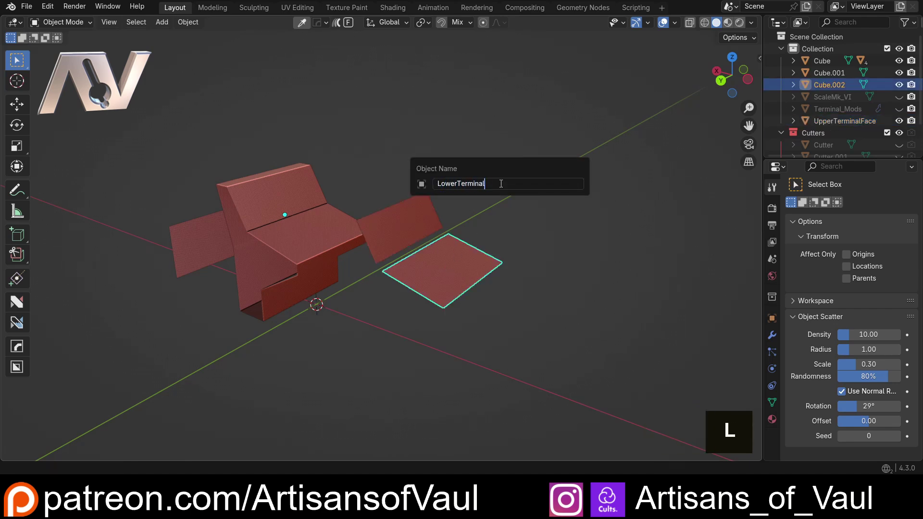
key(Return)
Step: Rename the detached rear panel behind the terminal as BackTerminalFace
click(188, 242)
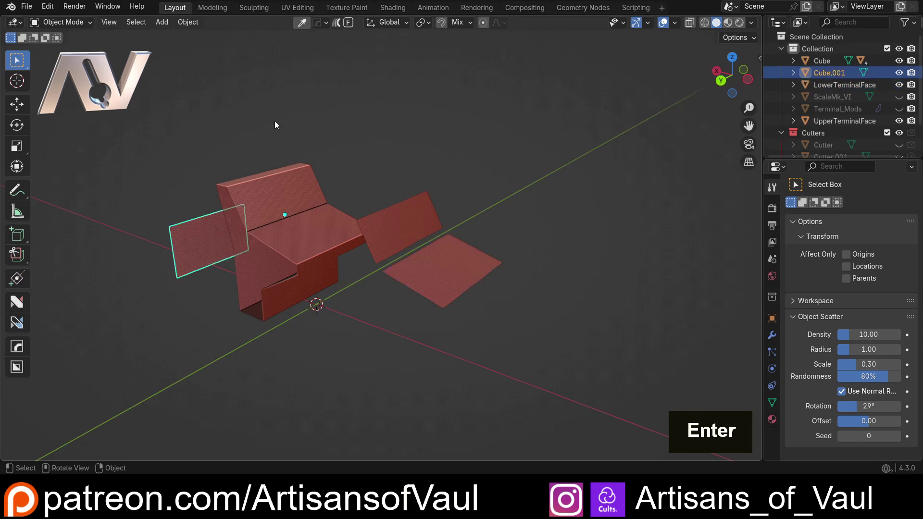
key(F2)
text(BackTe)
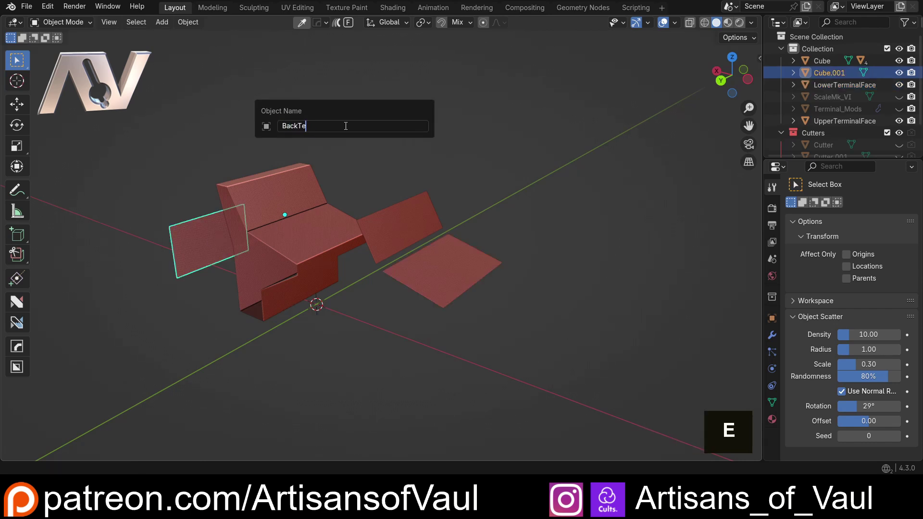
text(rminalFace)
key(Return)
key(KP_Add)
scroll(453, 141, down, 3)
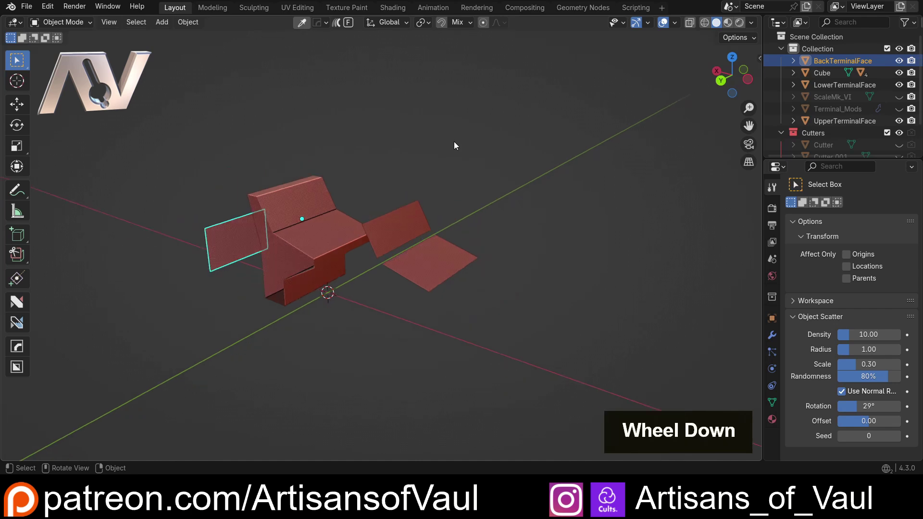
Step: Move the BackTerminalFace, LowerTerminalFace and UpperTerminalFace panels into a new collection named Faces
click(453, 141)
middle_drag(453, 141, 468, 183)
scroll(464, 167, up, 2)
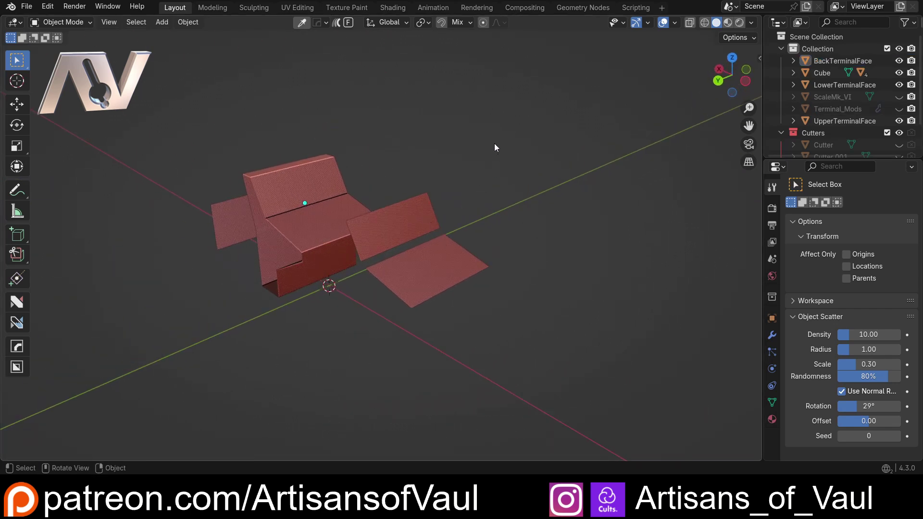
click(394, 217)
shift+click(409, 260)
shift+click(244, 214)
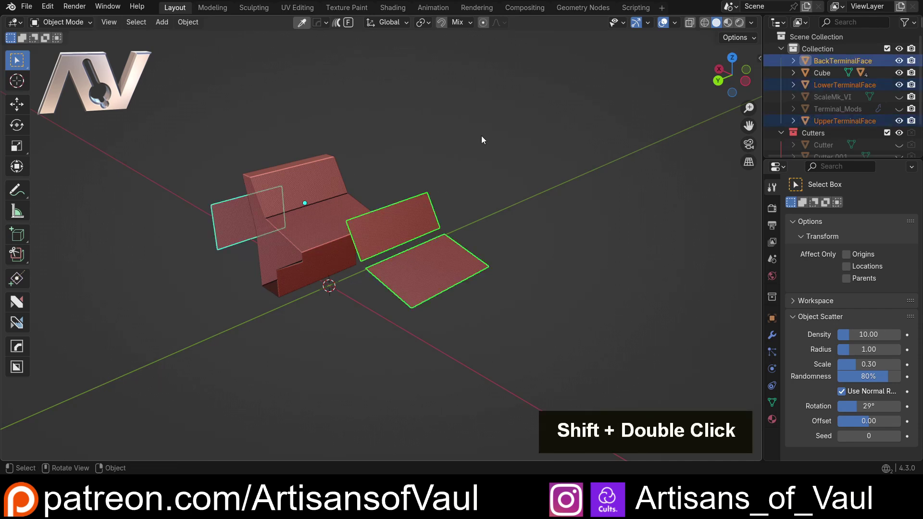
key(m)
click(481, 138)
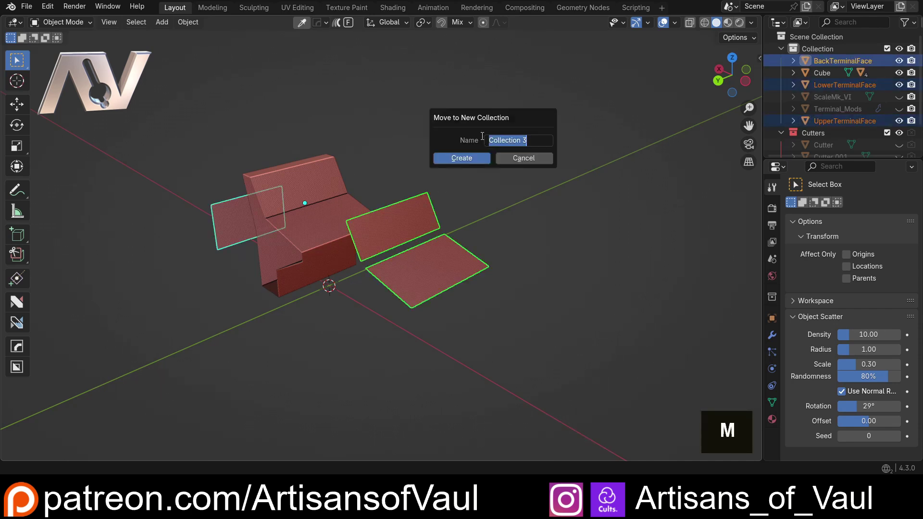
text(Faces)
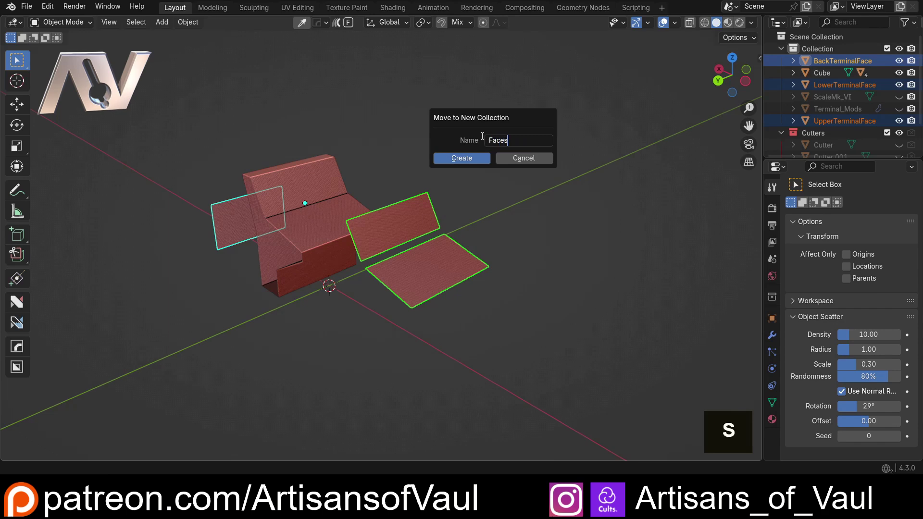
key(Return)
double_click(471, 159)
scroll(522, 162, down, 2)
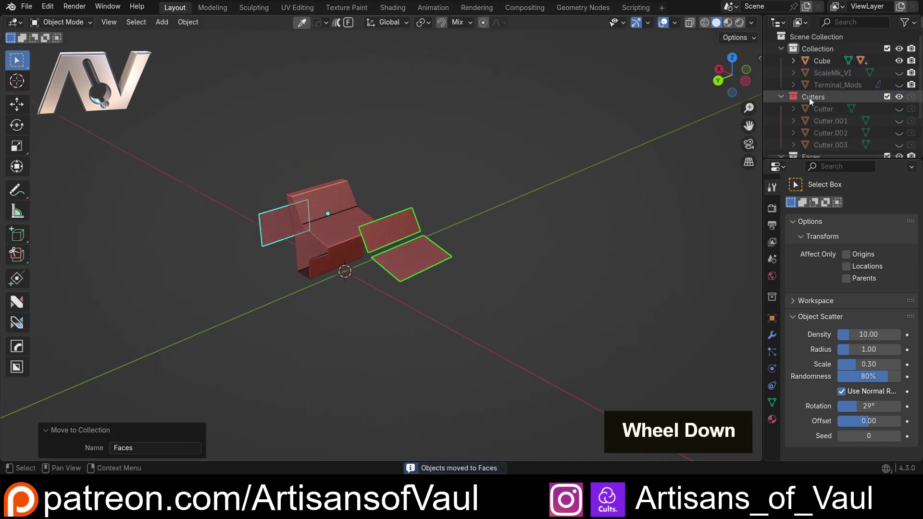
scroll(817, 110, down, 4)
click(575, 166)
scroll(559, 172, up, 2)
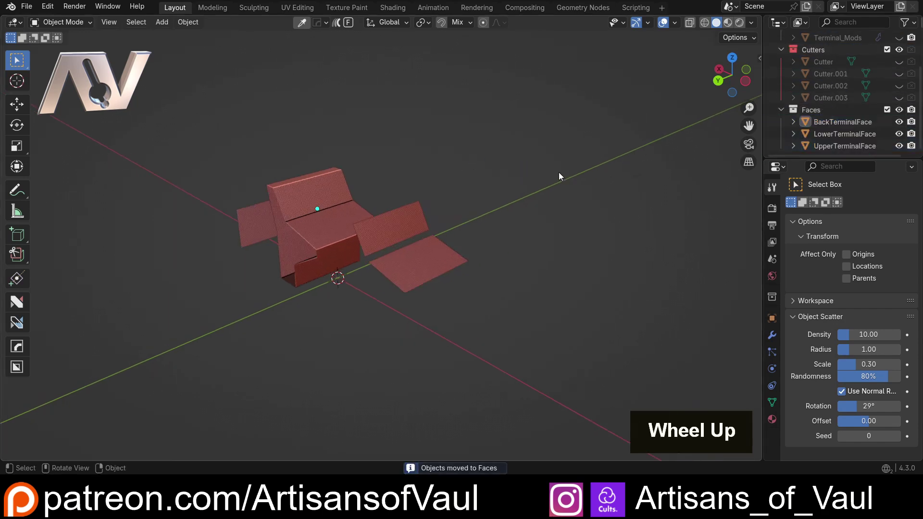
Step: Examine the tilt of the upper and lower detached panels and check the LowerTerminalFace's transform values
middle_drag(559, 172, 484, 212)
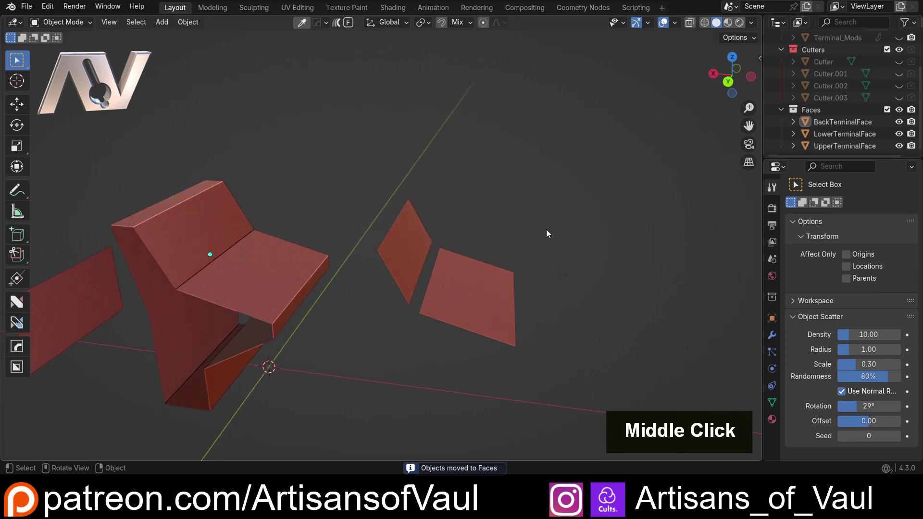
click(728, 81)
shift+middle_drag(642, 151, 384, 226)
scroll(385, 226, up, 4)
click(383, 225)
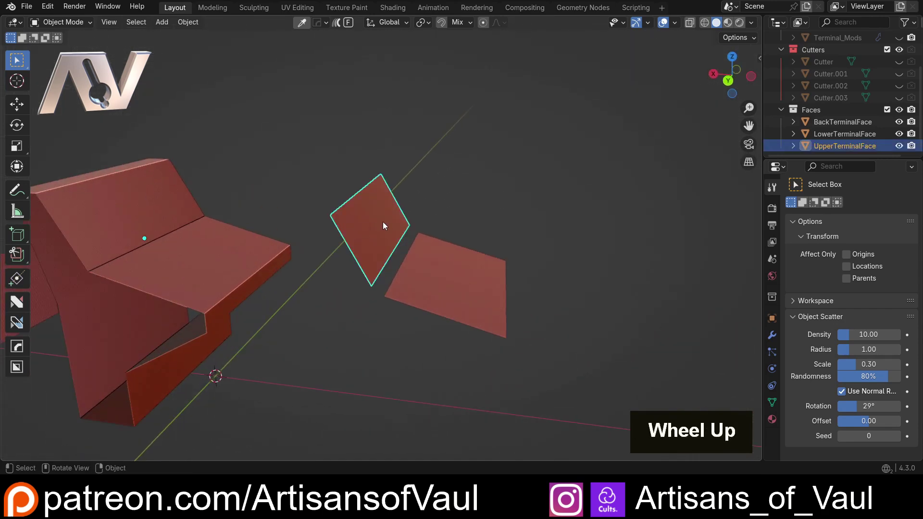
click(428, 240)
mouse_move(428, 239)
middle_down()
mouse_move(428, 255)
mouse_move(430, 246)
middle_up()
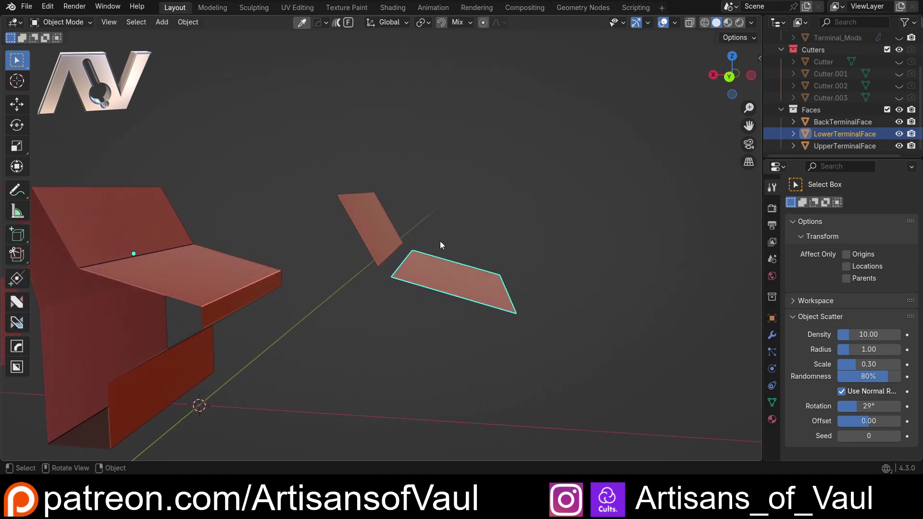
key(n)
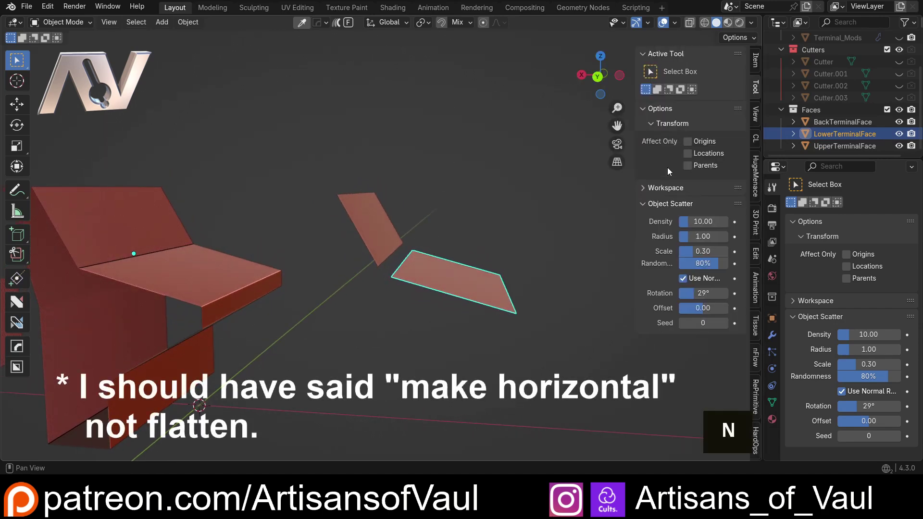
click(757, 63)
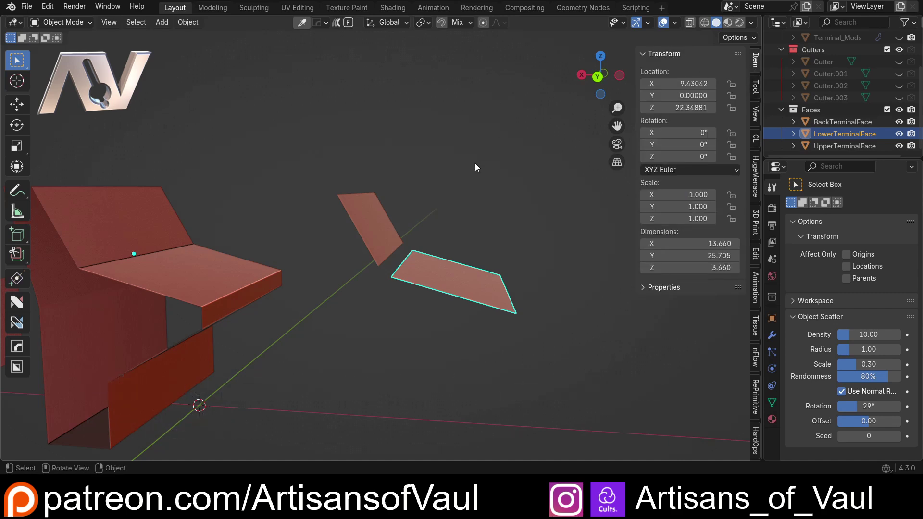
key(n)
Step: Compare the slope of the detached panels with the terminal's angled surfaces from several viewing angles
middle_drag(485, 185, 410, 220)
scroll(404, 167, down, 3)
middle_drag(403, 167, 464, 187)
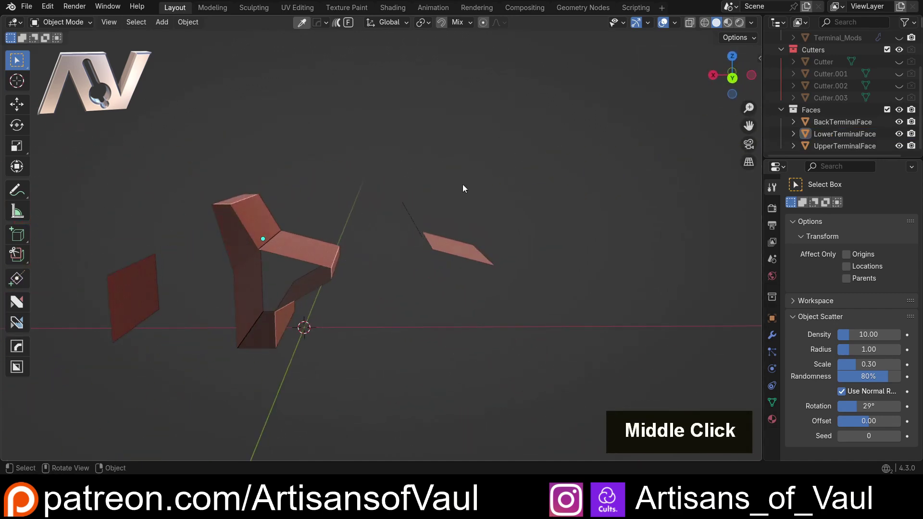
scroll(437, 249, up, 2)
mouse_move(438, 249)
middle_down()
mouse_move(460, 250)
mouse_move(440, 248)
mouse_move(447, 264)
middle_up()
click(452, 254)
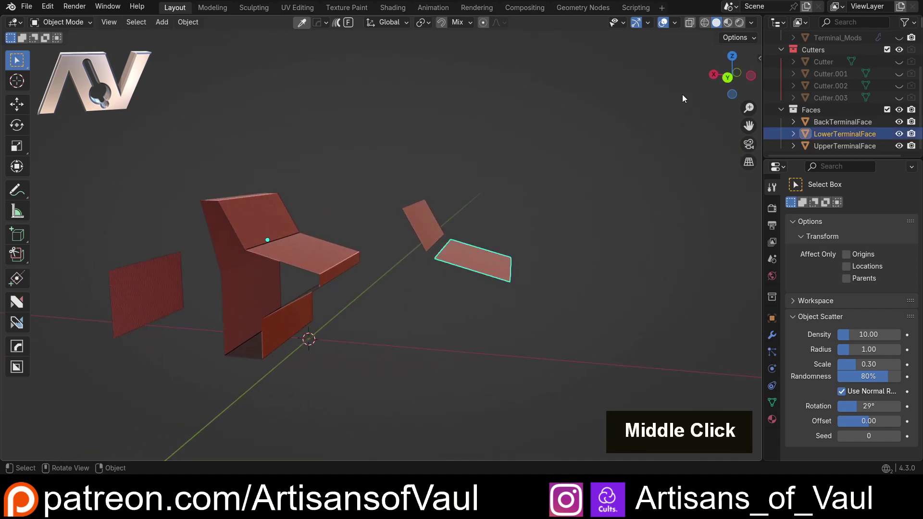
click(725, 77)
middle_drag(523, 175, 456, 253)
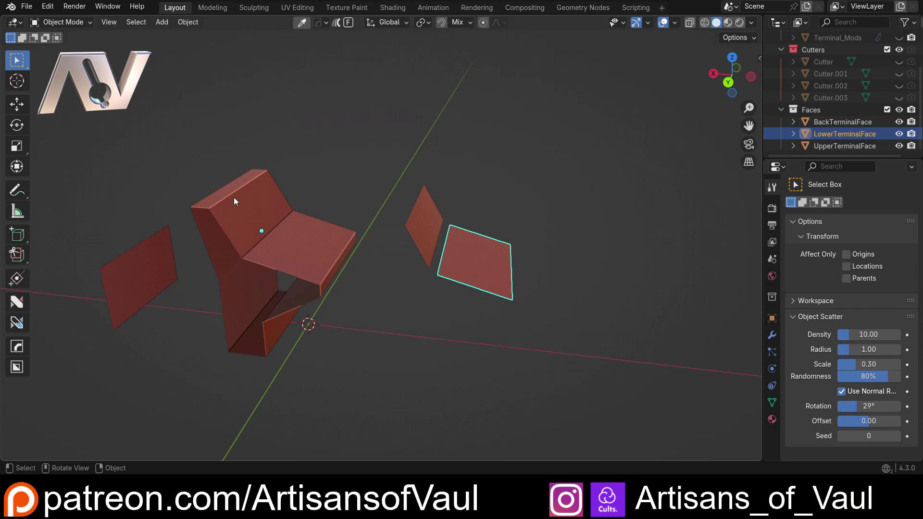
scroll(370, 281, up, 1)
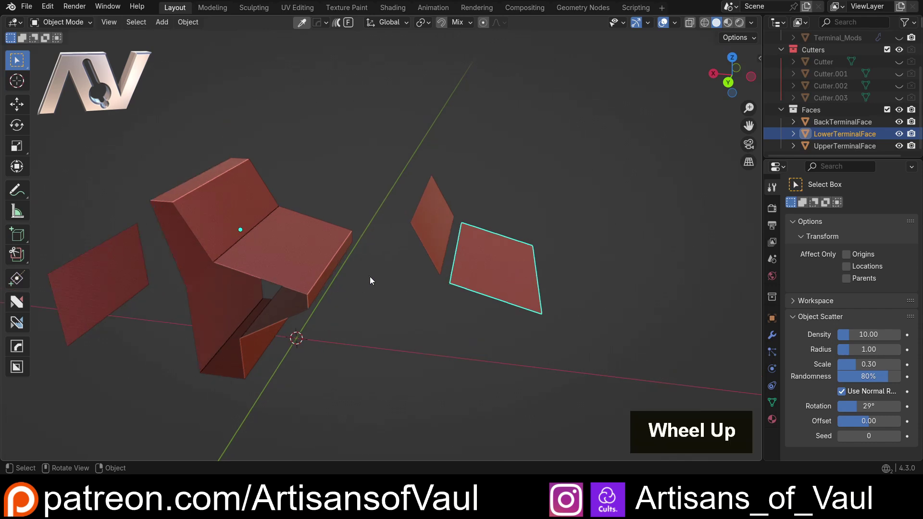
scroll(355, 280, up, 1)
mouse_move(348, 273)
shift+middle_down()
mouse_move(365, 290)
mouse_move(347, 283)
mouse_move(356, 280)
shift+middle_up()
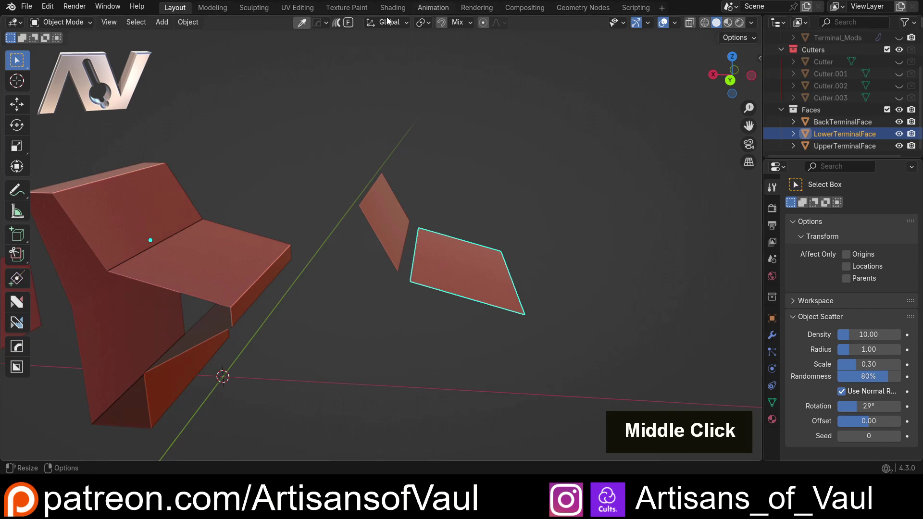
click(404, 150)
shift+middle_drag(404, 151, 384, 186)
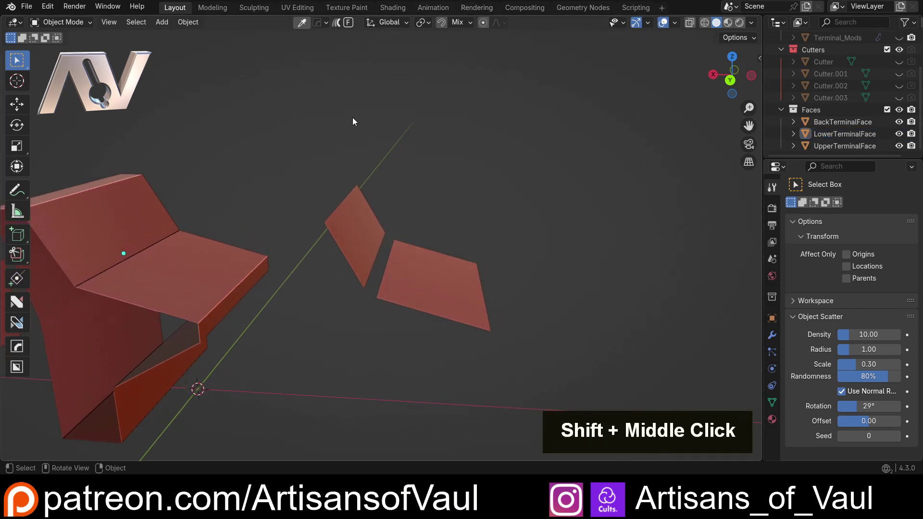
scroll(344, 152, down, 1)
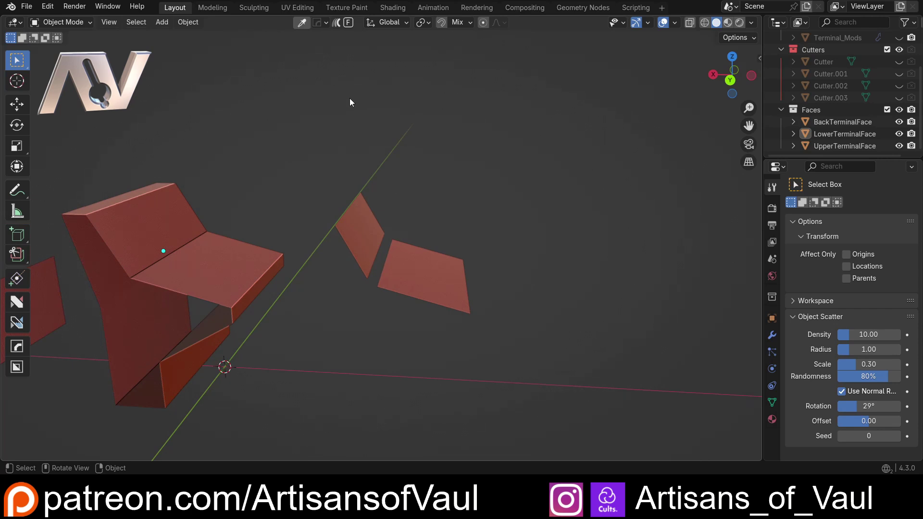
Step: Create a flat Flowify source grid from the LowerTerminalFace target surface and inspect it from the side
click(421, 270)
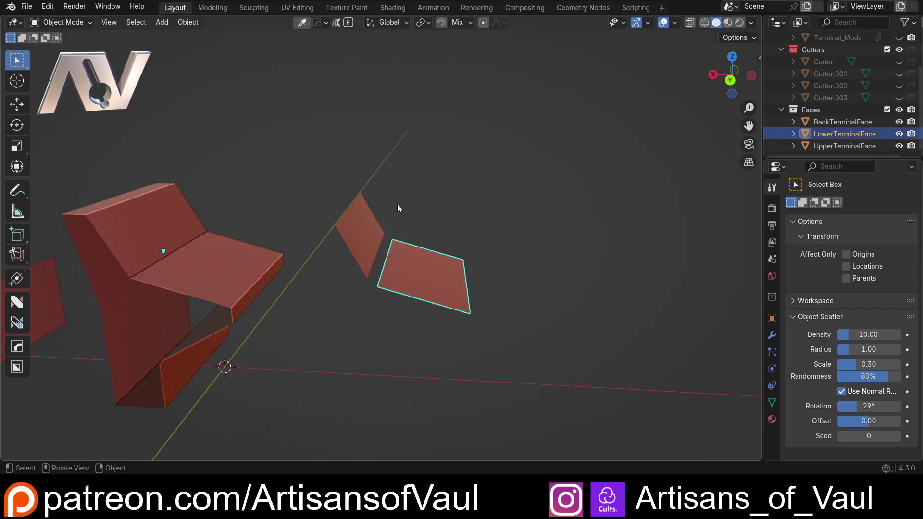
click(347, 23)
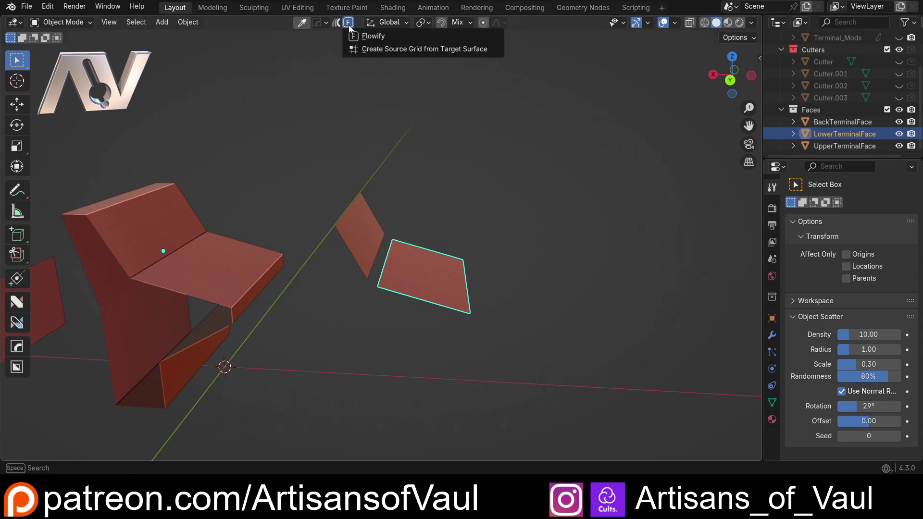
click(425, 50)
shift+middle_drag(451, 284, 430, 175)
click(731, 75)
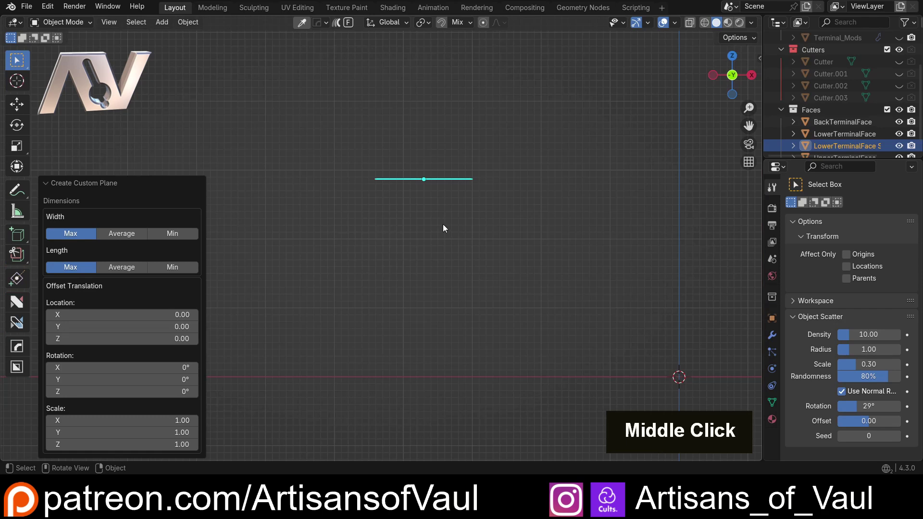
middle_drag(442, 224, 489, 252)
click(424, 249)
middle_drag(425, 250, 389, 203)
click(486, 181)
scroll(480, 213, down, 3)
Step: Create a flat Flowify source grid from the UpperTerminalFace target surface
click(365, 197)
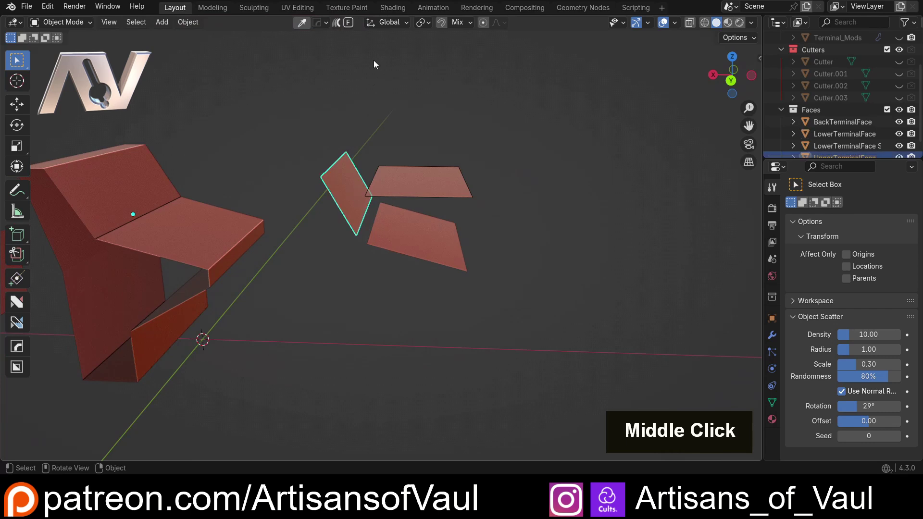
click(346, 22)
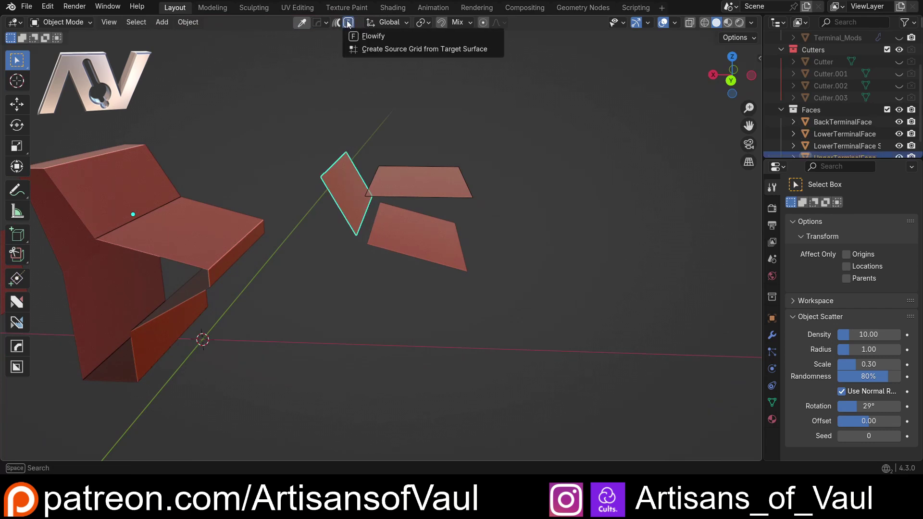
click(417, 49)
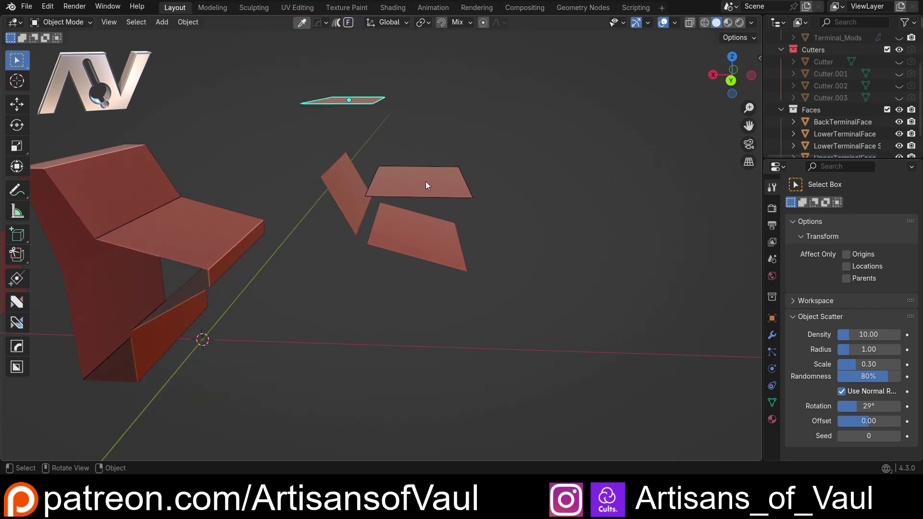
double_click(425, 185)
scroll(803, 95, down, 2)
click(361, 103)
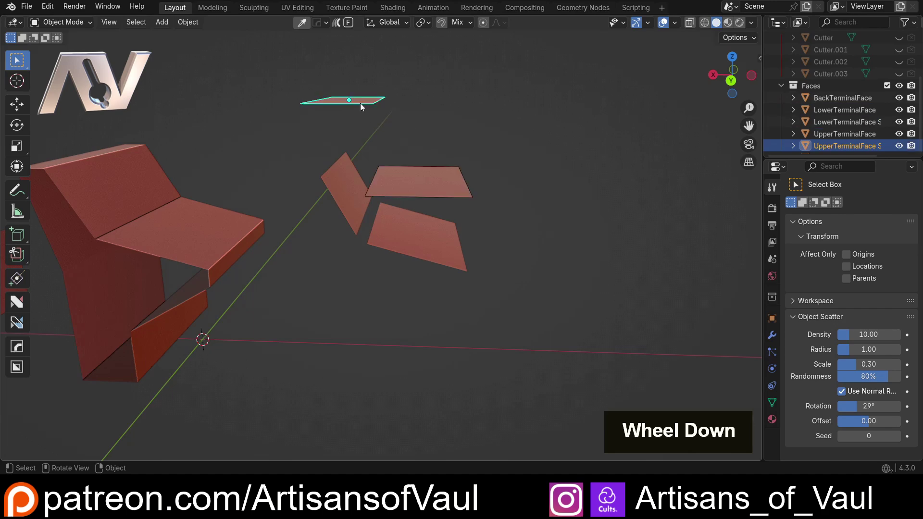
Step: Delete the original tilted LowerTerminalFace and UpperTerminalFace panels, keeping their flat source grids
double_click(421, 170)
click(440, 241)
shift+click(357, 214)
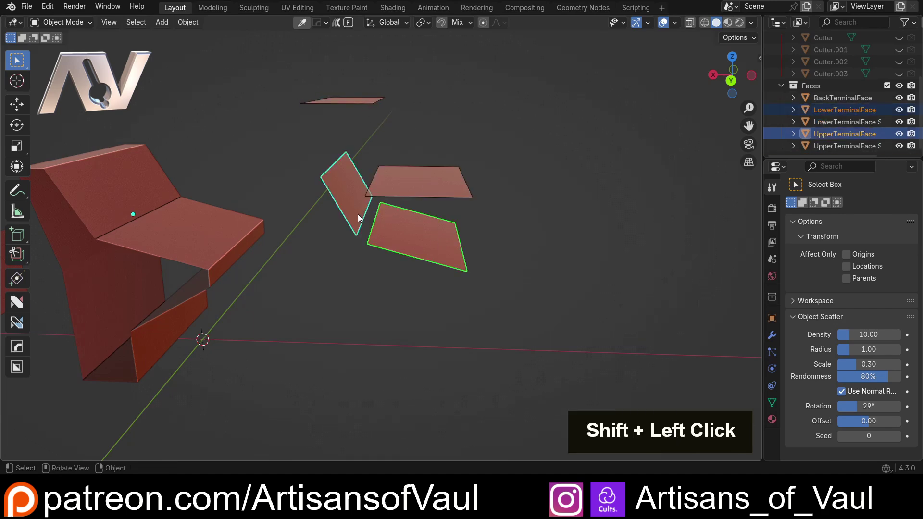
key(Delete)
Step: Move the upper face's source grid out to the open space beside the terminal
middle_drag(402, 201, 265, 202)
shift+middle_drag(394, 159, 379, 213)
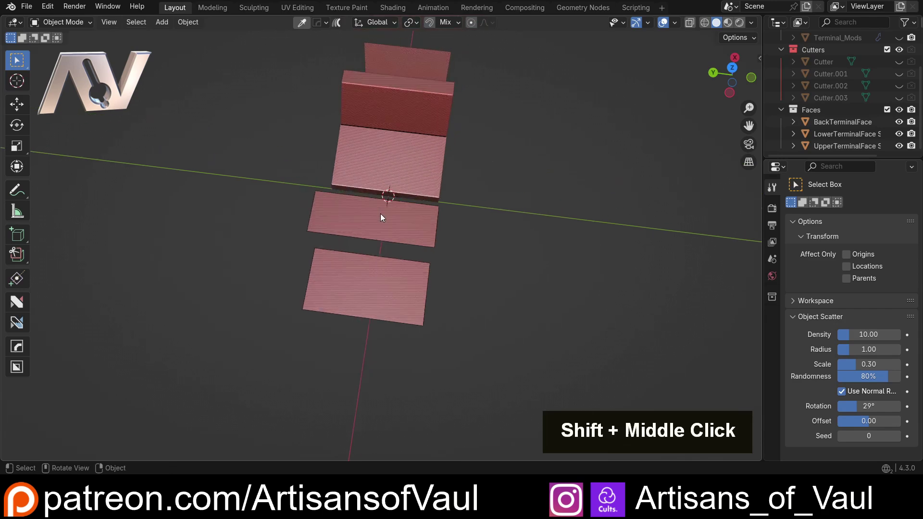
click(380, 216)
key(g)
click(581, 159)
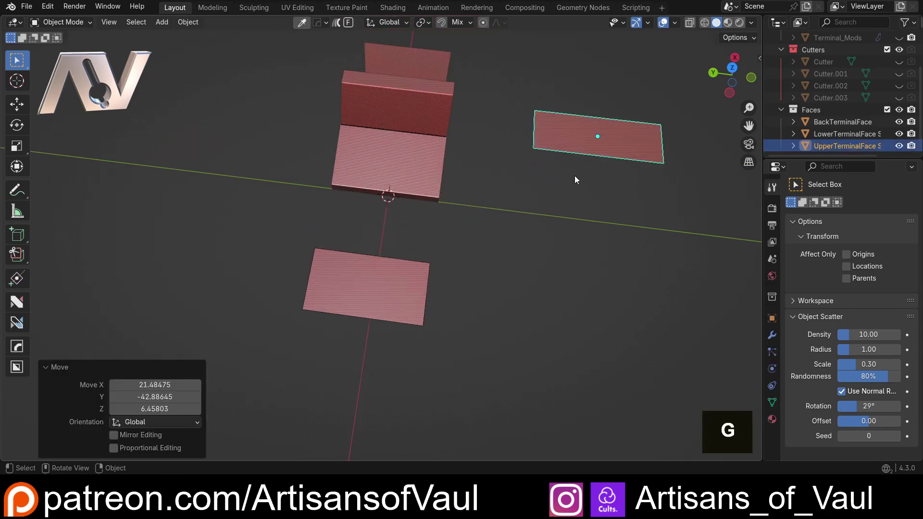
Step: Align the upper source grid to the lower one with MACHIN3 Align, limiting the location alignment to Z
middle_drag(575, 175, 556, 200)
scroll(451, 136, down, 2)
shift+click(556, 201)
middle_drag(518, 171, 520, 150)
key(alt+a)
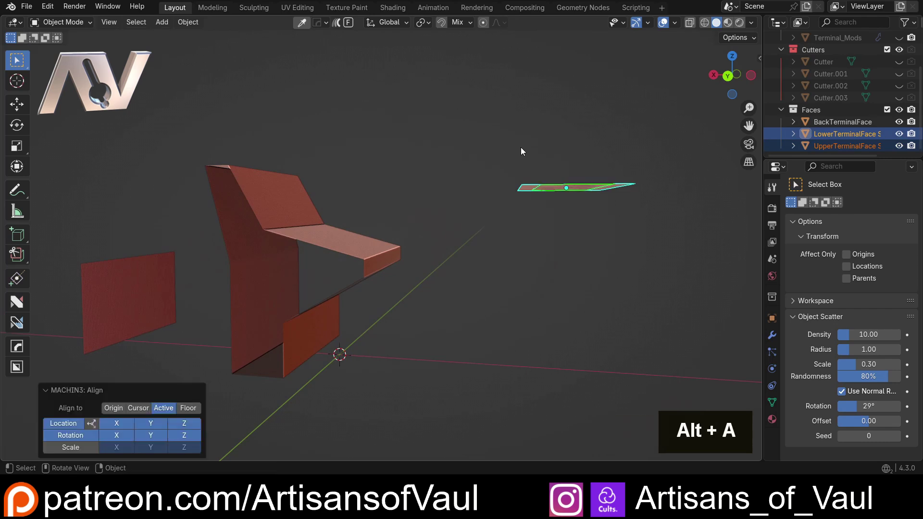
double_click(151, 423)
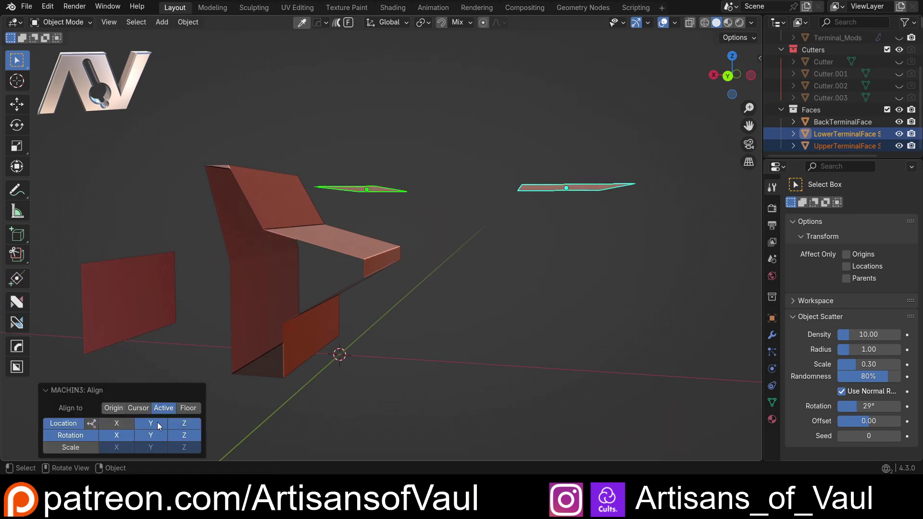
click(511, 134)
Step: Select the lower face's source grid and examine it from directly above
middle_drag(511, 134, 371, 317)
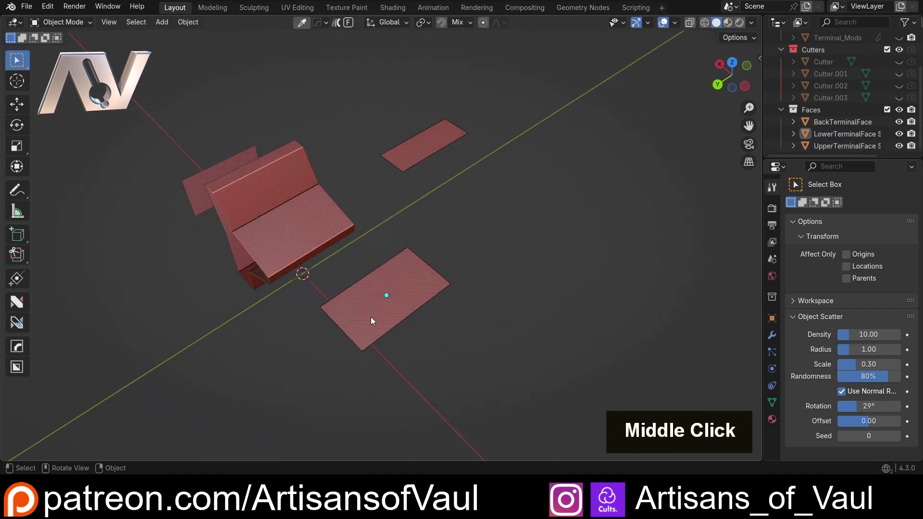
scroll(376, 281, up, 2)
shift+middle_drag(375, 282, 408, 217)
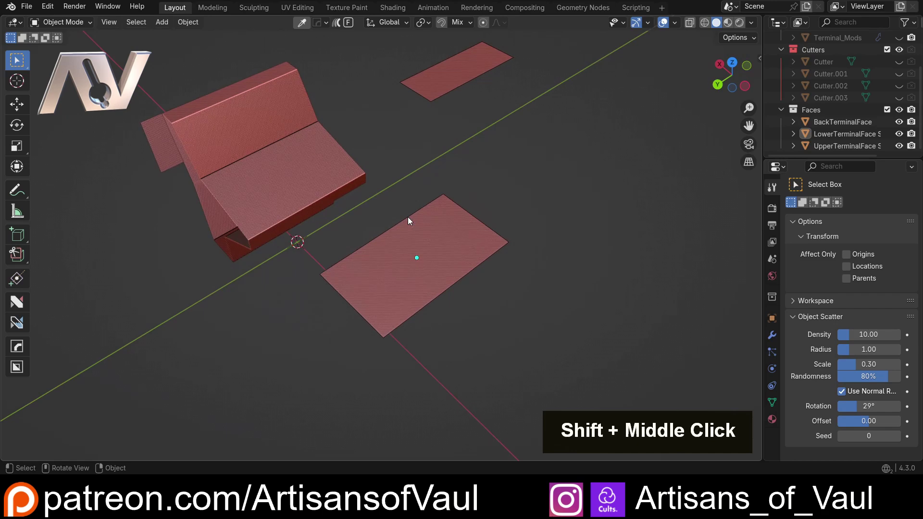
click(439, 235)
mouse_move(447, 206)
middle_down()
mouse_move(430, 222)
mouse_move(447, 211)
middle_up()
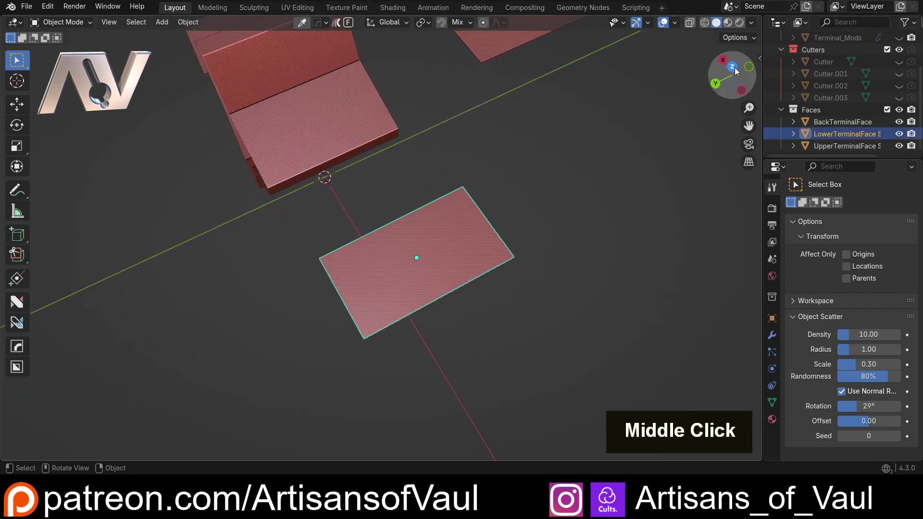
click(732, 68)
scroll(612, 158, down, 2)
shift+middle_drag(442, 267, 446, 242)
scroll(442, 216, up, 3)
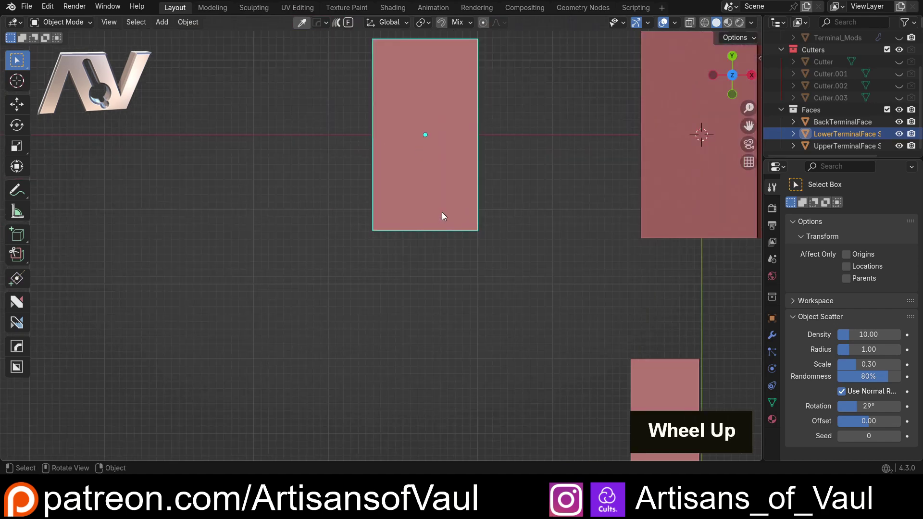
shift+middle_drag(495, 192, 298, 202)
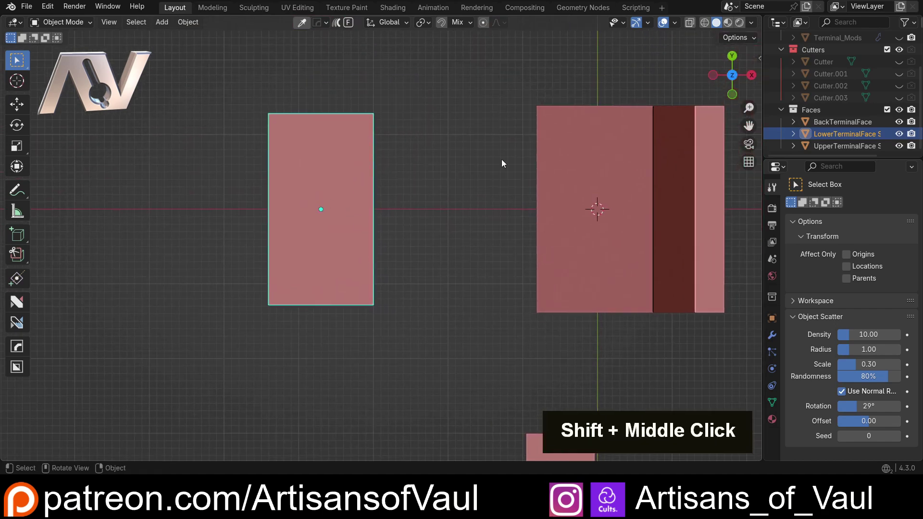
Step: Examine the inset panel faces on the terminal body in Edit Mode
click(579, 160)
key(Tab)
click(689, 168)
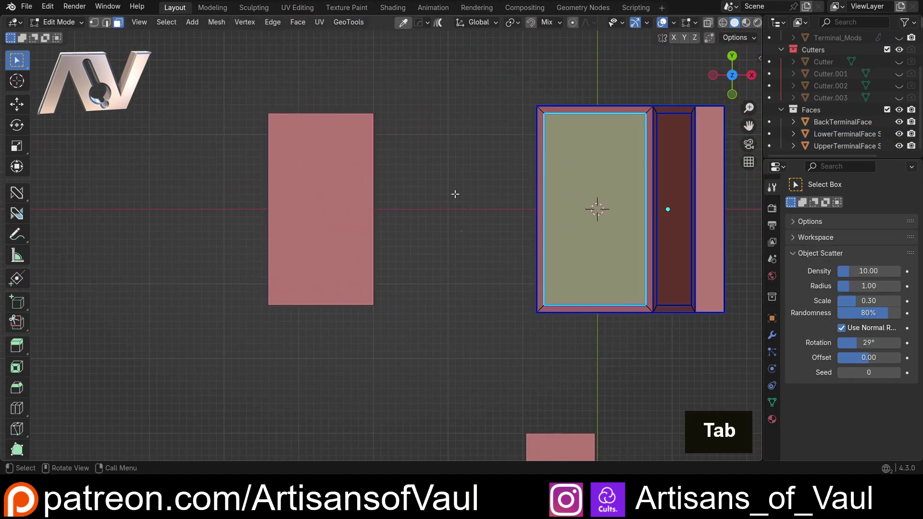
click(352, 181)
key(Tab)
click(401, 160)
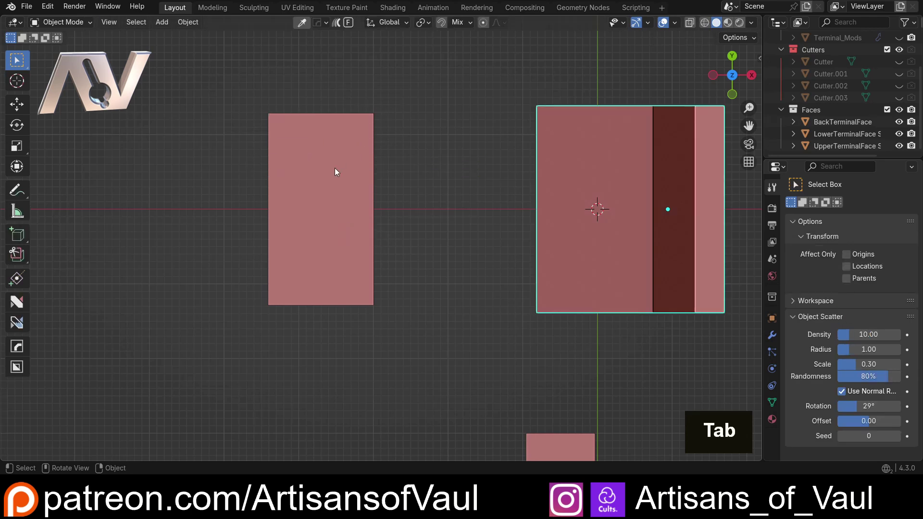
Step: Duplicate the lower face's source grid twice along Y, making a row of three panels with the first copy about 31 units away
click(336, 172)
shift+middle_drag(367, 253, 412, 155)
scroll(396, 166, down, 2)
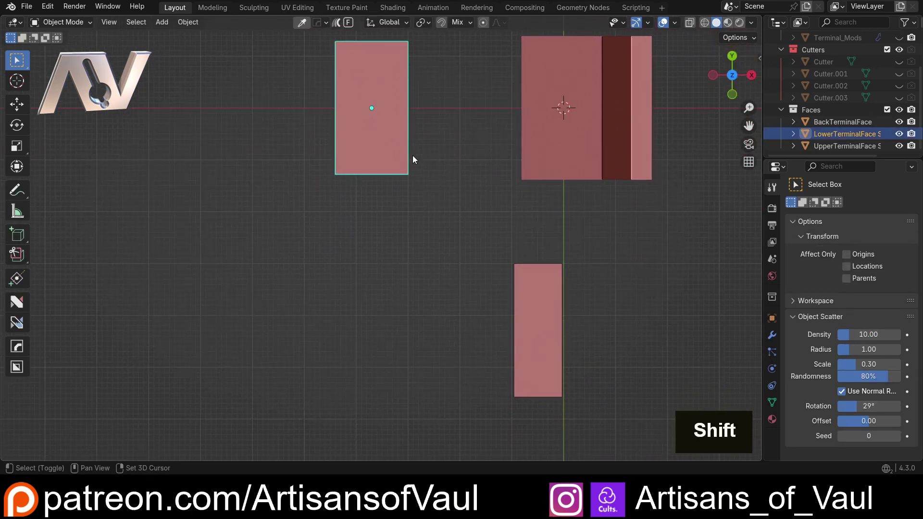
key(shift+d)
key(y)
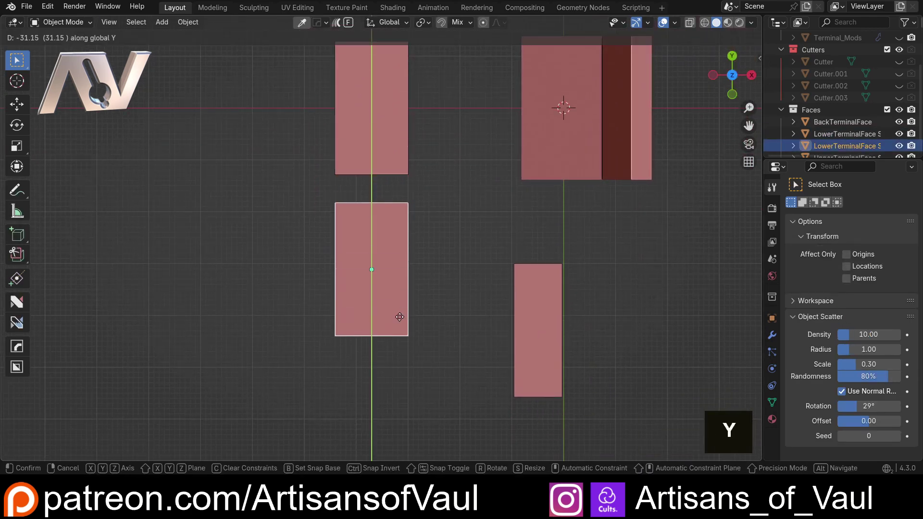
click(400, 316)
key(shift+d)
scroll(440, 352, down, 1)
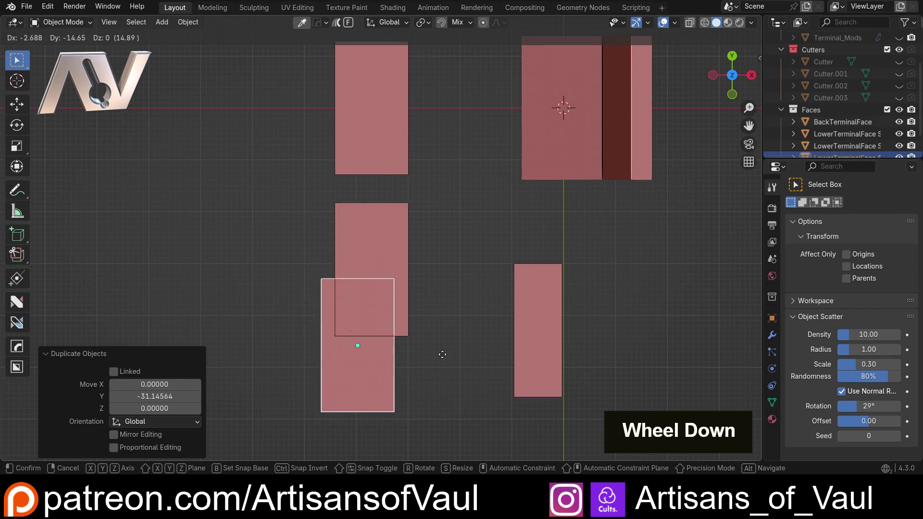
key(y)
click(433, 418)
Step: Inset the faces of all three lower panels together by about 0.51 to give each an even border
middle_drag(432, 418, 357, 296)
scroll(366, 203, up, 2)
middle_drag(365, 203, 370, 222)
click(371, 222)
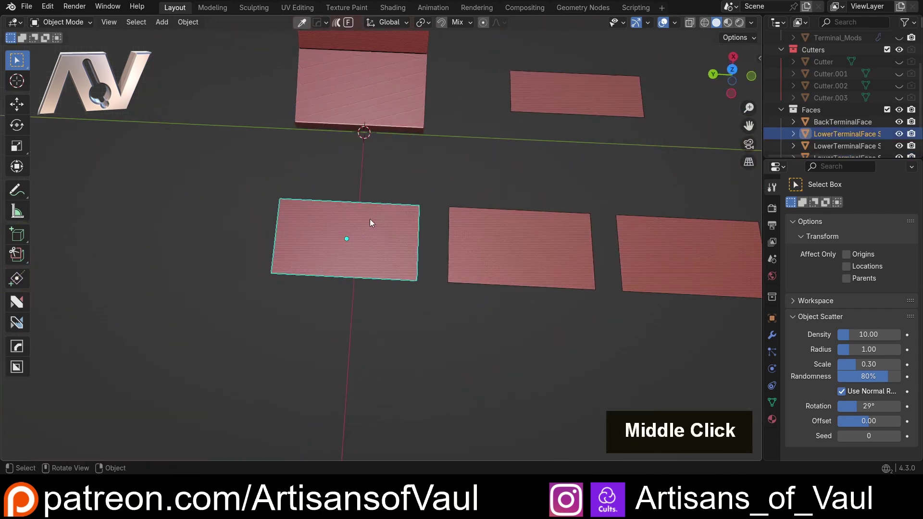
drag(313, 208, 673, 306)
key(Tab)
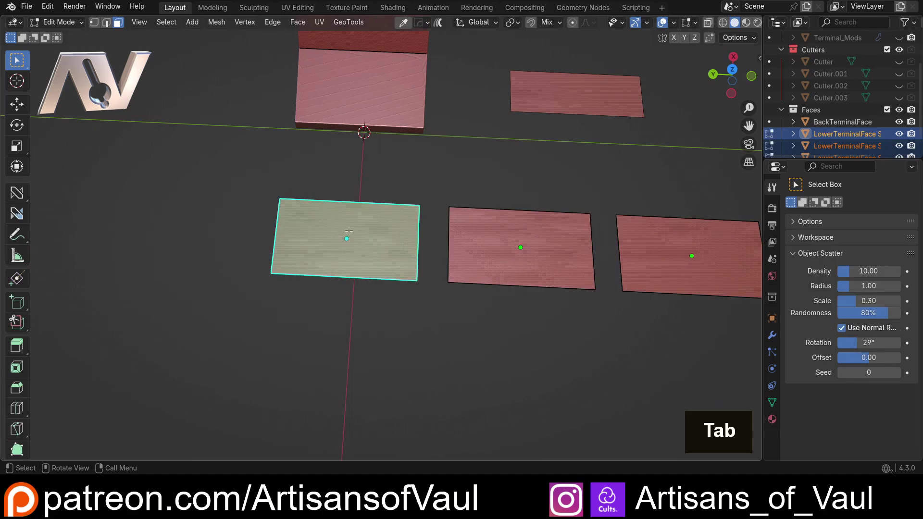
shift+click(519, 252)
shift+click(638, 248)
scroll(583, 208, up, 3)
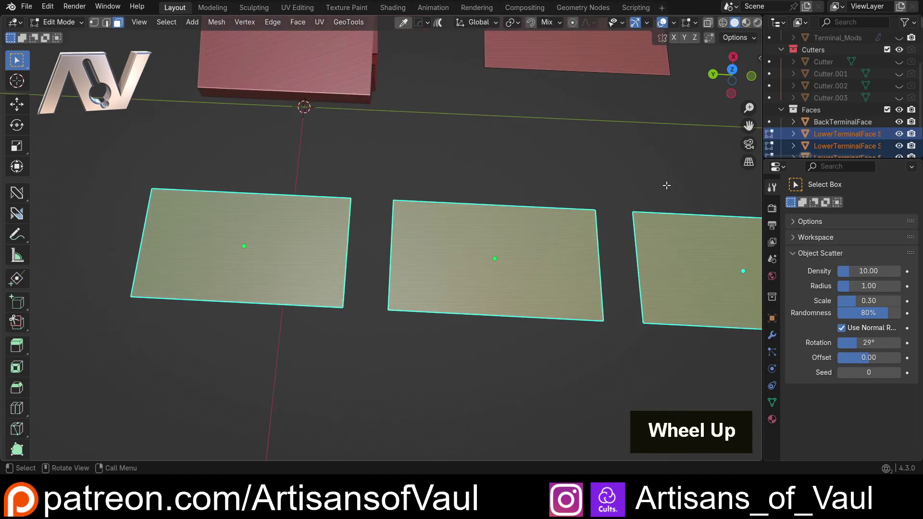
key(i)
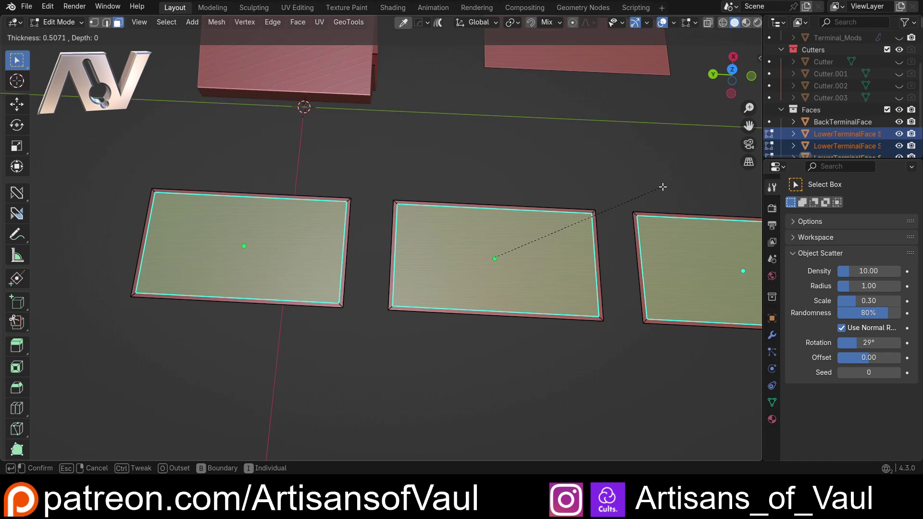
click(663, 187)
Step: Subdivide the two long inner edges of the middle panel with one cut, splitting its inset face into halves
shift+middle_drag(550, 265, 381, 247)
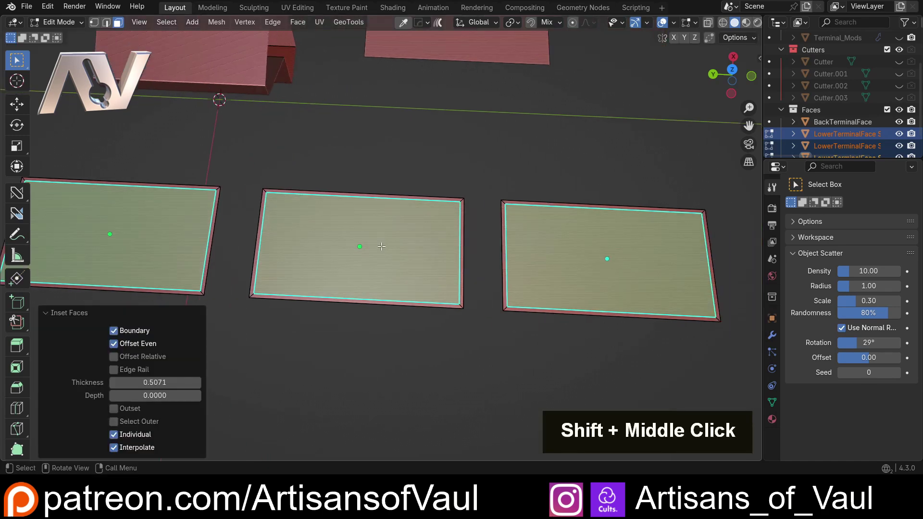
scroll(368, 209, up, 2)
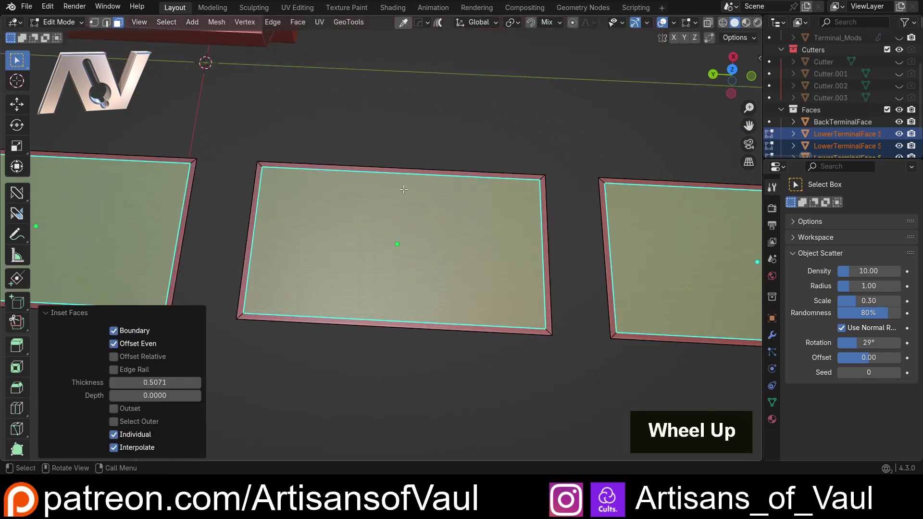
key(ctrl+Tab)
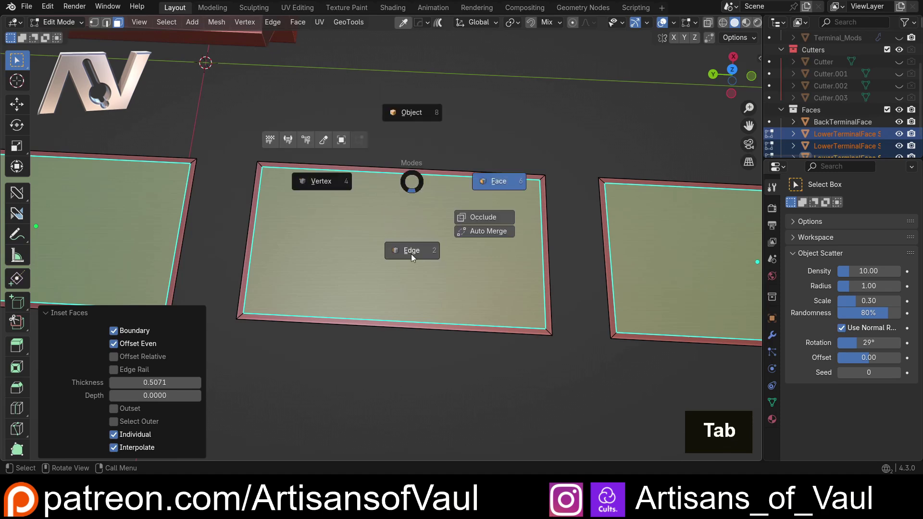
click(411, 252)
click(408, 176)
shift+click(391, 321)
key(ctrl+e)
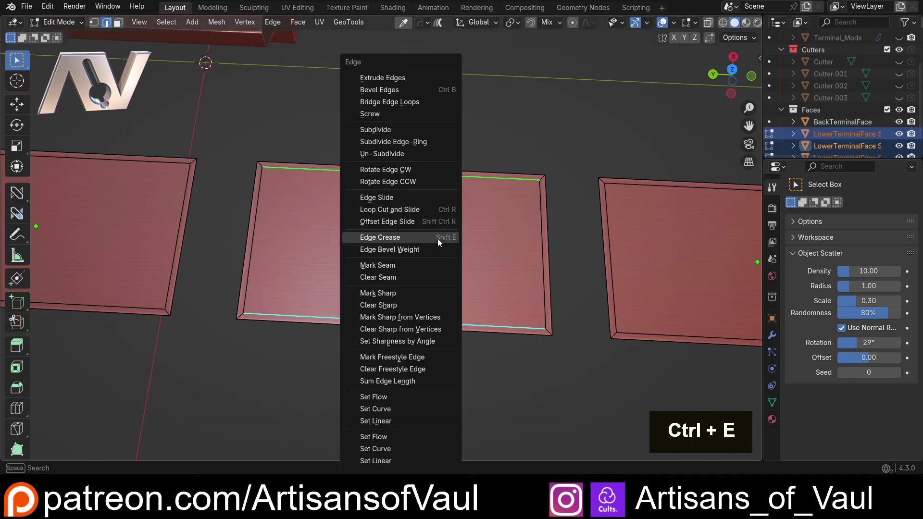
click(413, 131)
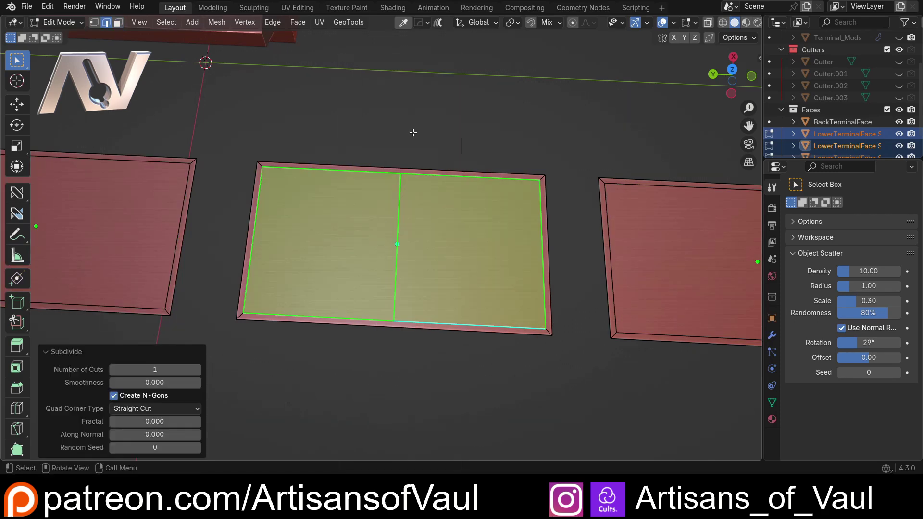
scroll(272, 231, down, 3)
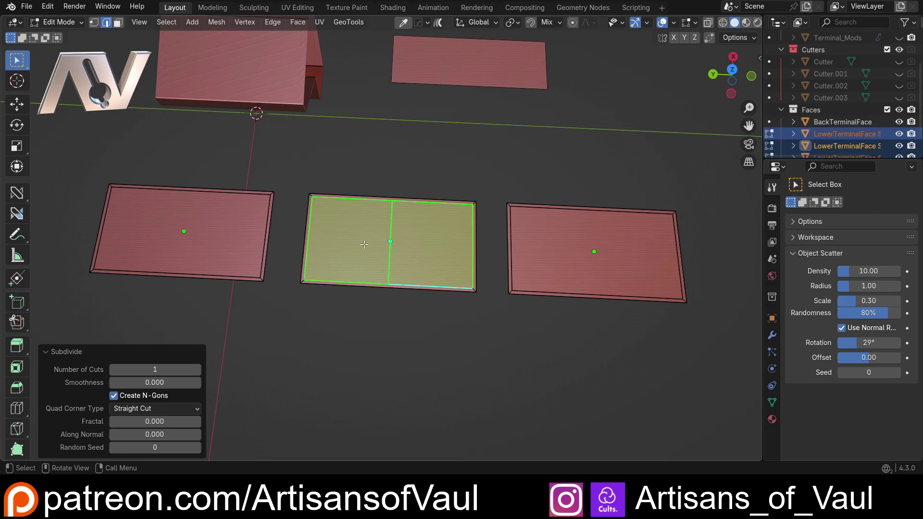
Step: Delete the undivided third panel at the far end of the row
key(Tab)
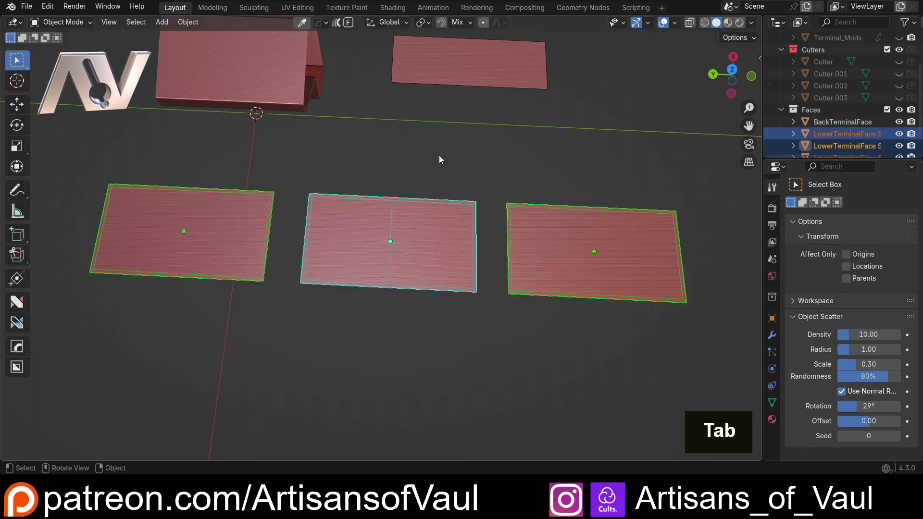
double_click(549, 249)
key(Delete)
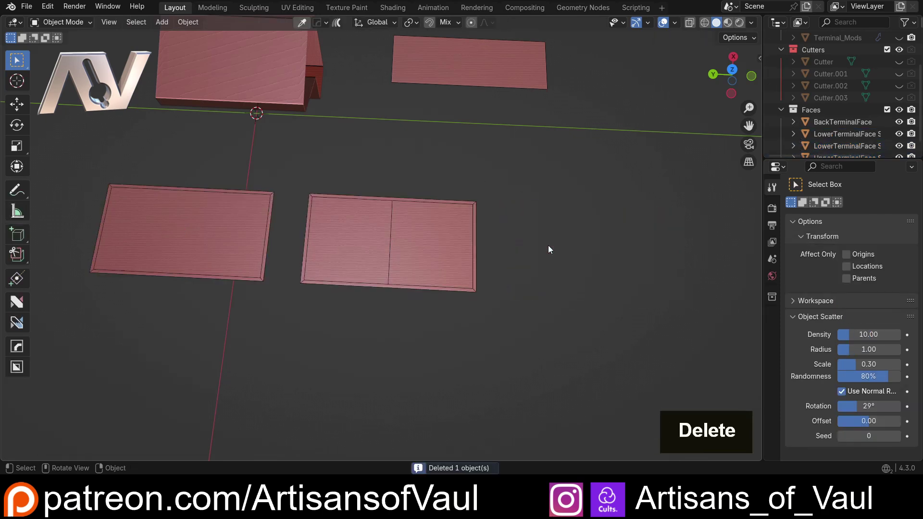
Step: Duplicate the halved panel along Y and repeat the duplication, extending the row with two evenly spaced copies
shift+middle_drag(543, 241, 426, 238)
key(shift+d)
key(y)
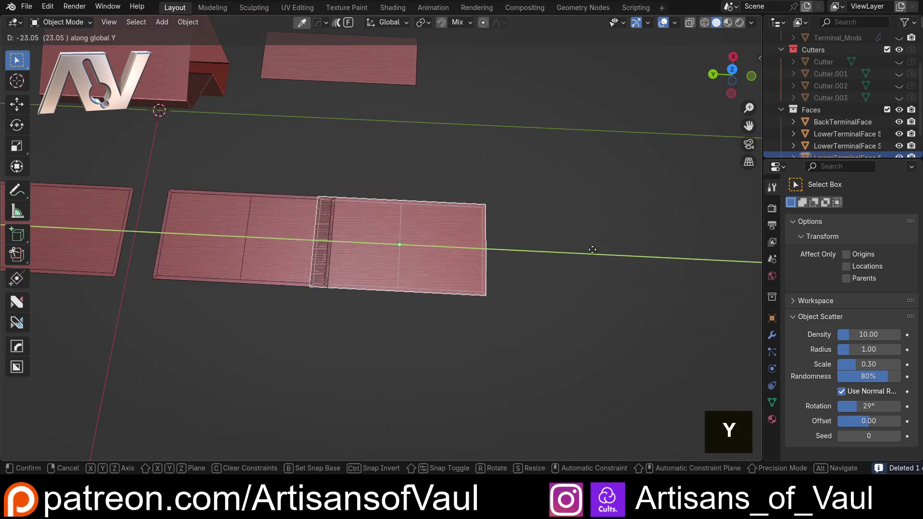
click(624, 252)
key(shift+r)
click(497, 176)
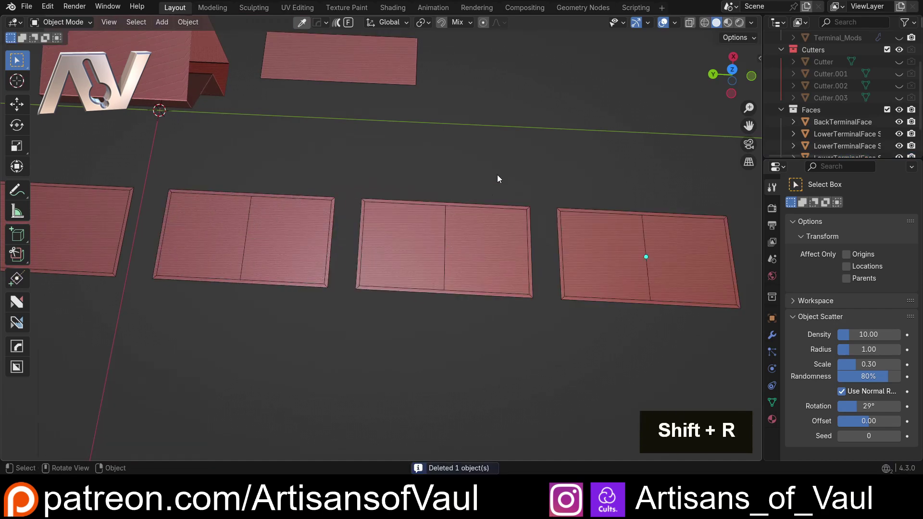
Step: Inset the left half-face of the first halved copy by about 0.09
click(485, 244)
key(Tab)
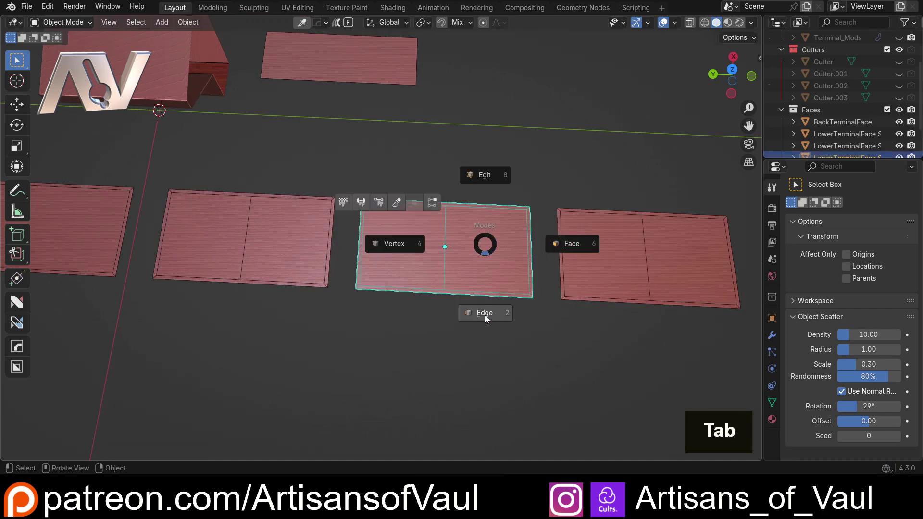
click(484, 313)
shift+middle_drag(484, 313, 436, 299)
scroll(436, 300, up, 3)
click(397, 210)
scroll(397, 210, up, 2)
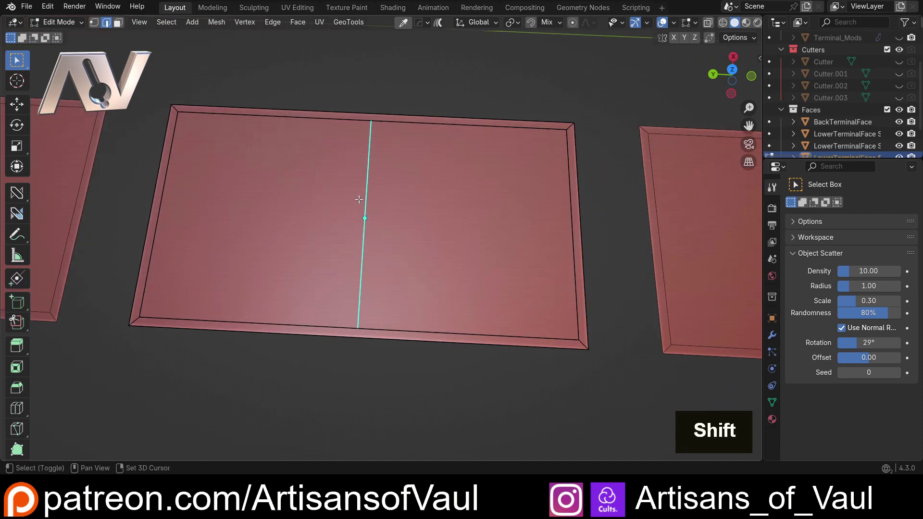
shift+middle_drag(397, 210, 471, 224)
key(Tab)
click(563, 198)
click(362, 194)
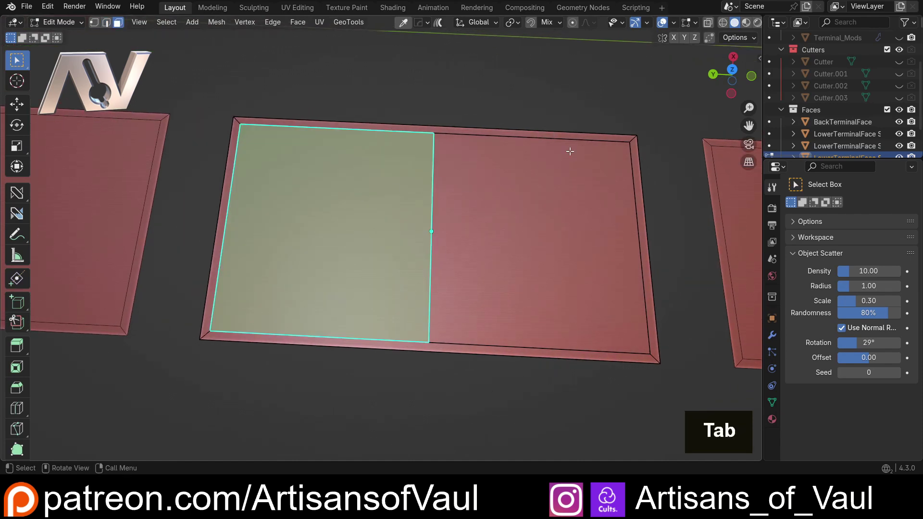
key(i)
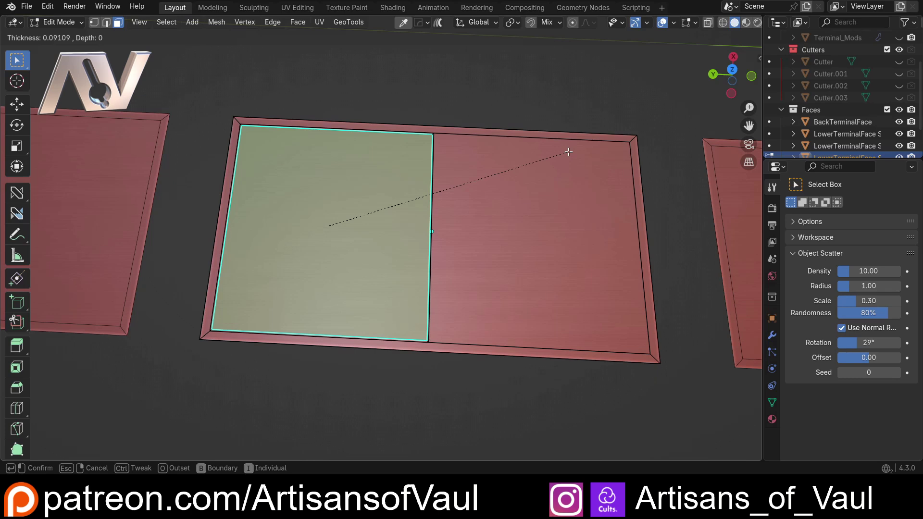
click(569, 152)
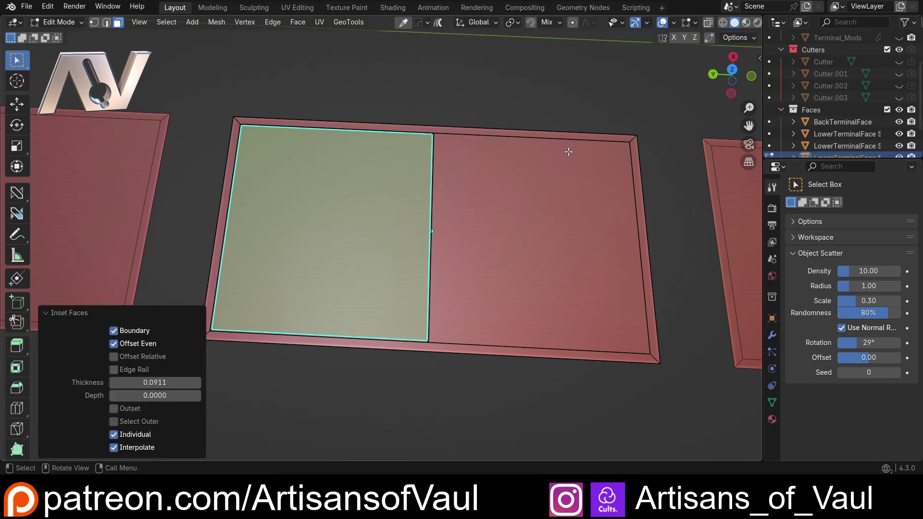
Step: Subdivide the centre and outer edges of the same panel's right half with one cut, splitting that half in two
scroll(537, 211, up, 2)
key(Tab)
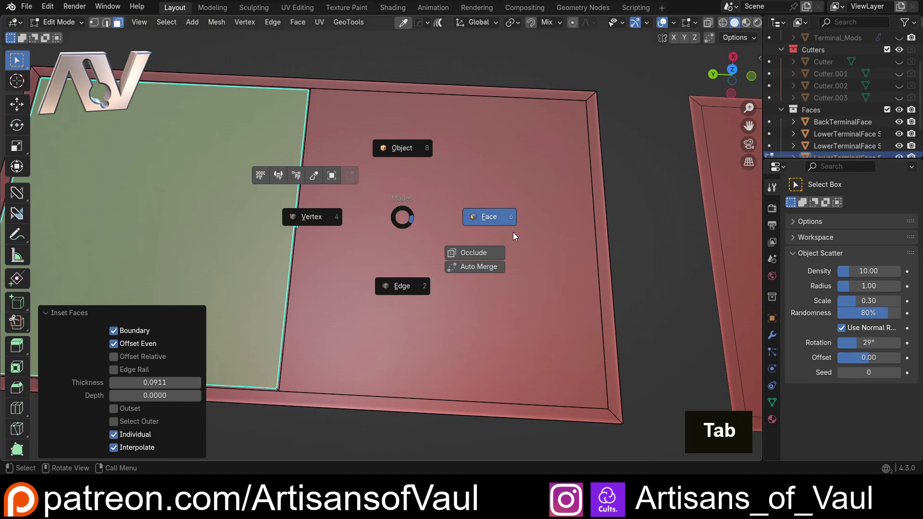
click(406, 284)
shift+click(587, 246)
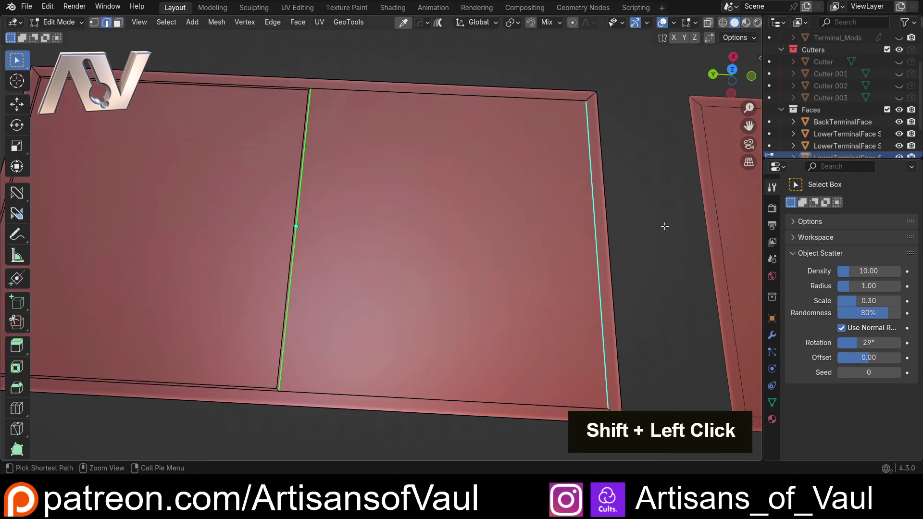
key(ctrl+e)
click(635, 128)
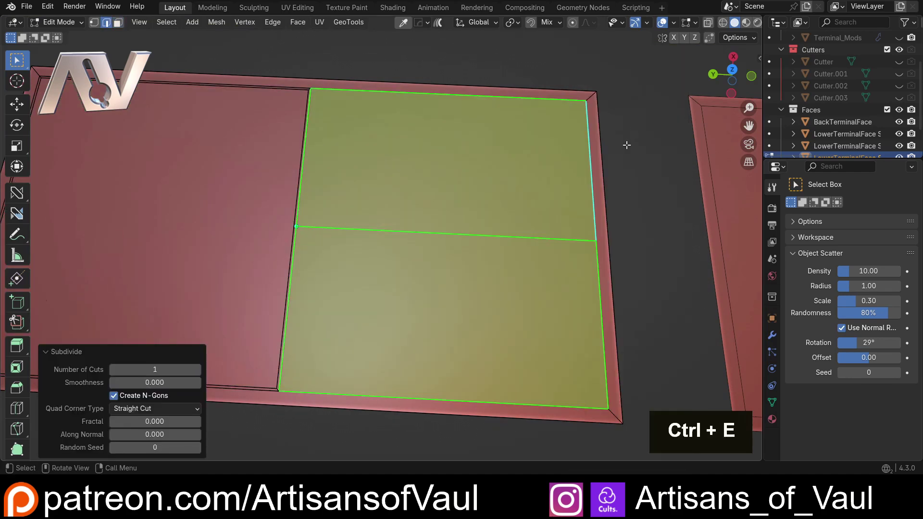
scroll(627, 144, down, 5)
Step: Subdivide the three crosswise inner edges of the last panel with one cut, dividing its inset area into quarters
shift+middle_drag(626, 144, 375, 239)
key(alt+a)
key(alt+q)
click(305, 252)
shift+click(433, 255)
shift+click(583, 254)
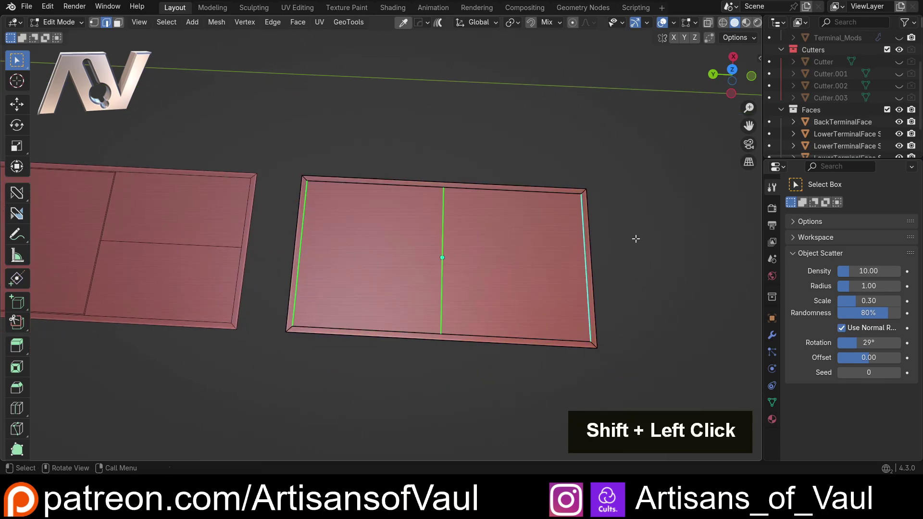
key(ctrl+e)
click(596, 130)
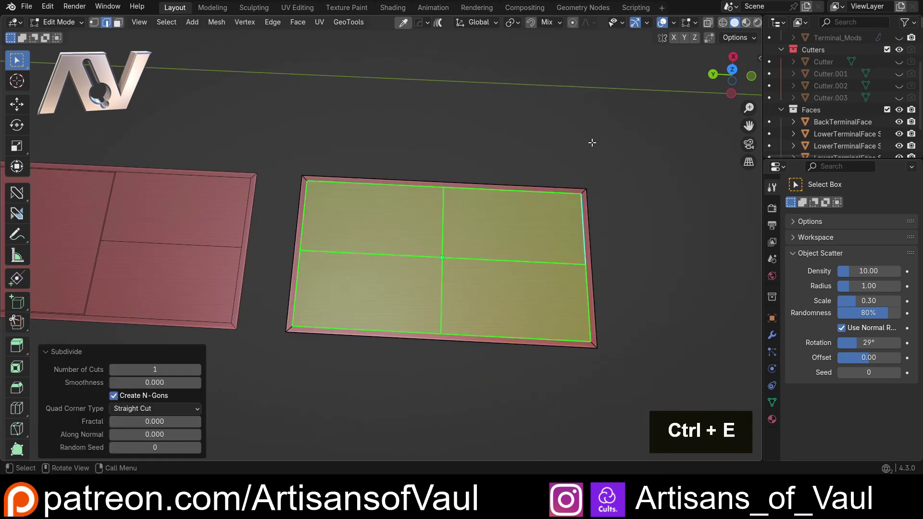
scroll(592, 143, down, 3)
shift+middle_drag(591, 143, 480, 173)
key(Tab)
click(488, 131)
Step: Examine the face layouts of the three divided panels by selecting their individual faces in Edit Mode, ending in Object Mode
scroll(449, 131, down, 3)
scroll(307, 282, up, 1)
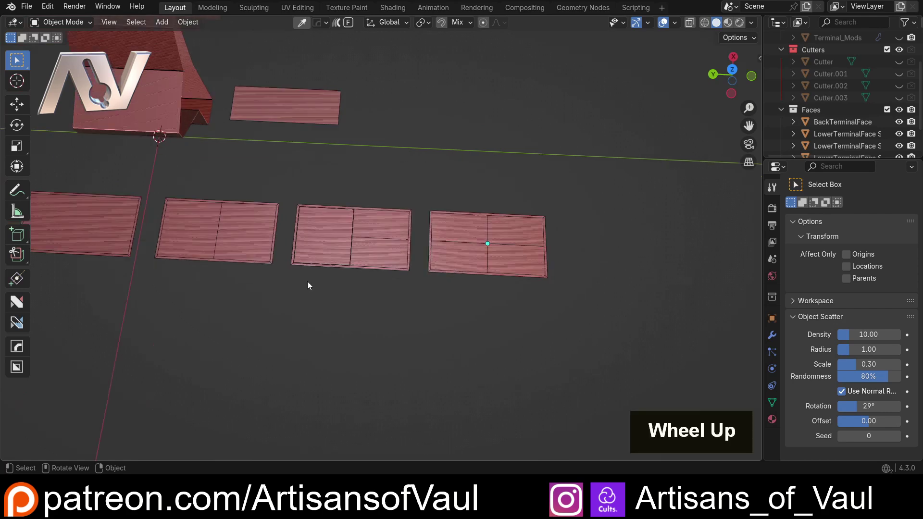
scroll(307, 282, up, 3)
shift+middle_drag(280, 281, 411, 299)
click(254, 249)
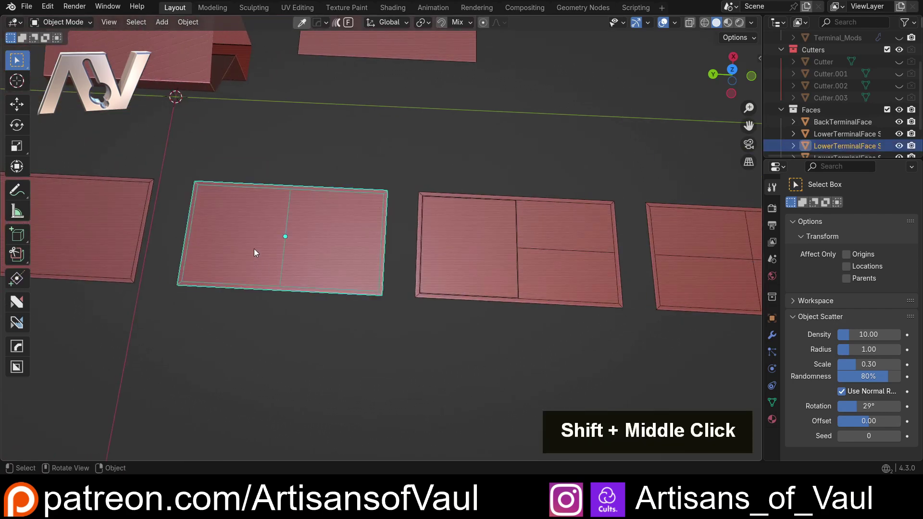
key(Tab)
click(413, 240)
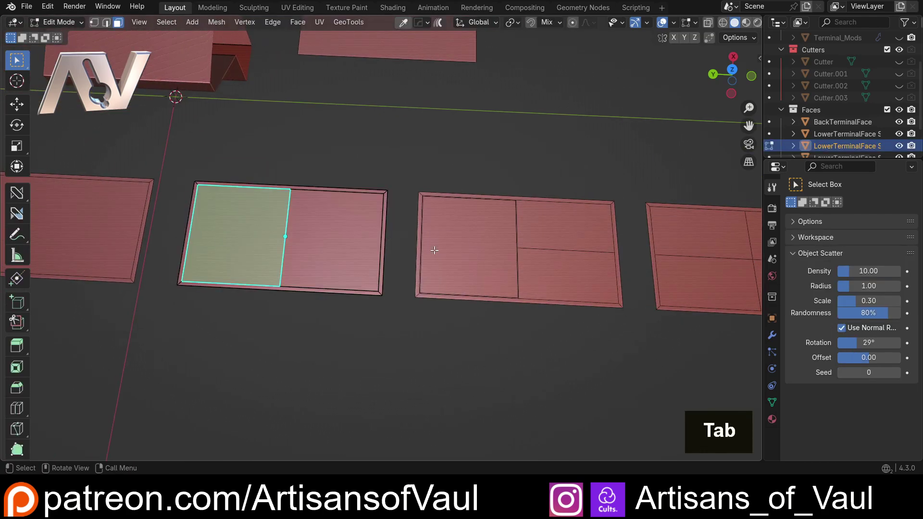
key(ctrl+i)
key(alt+a)
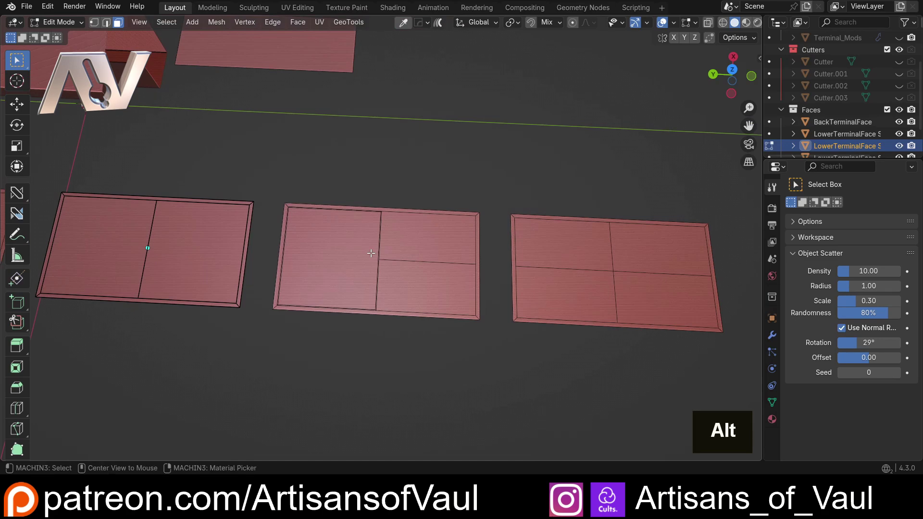
key(alt+q)
click(422, 245)
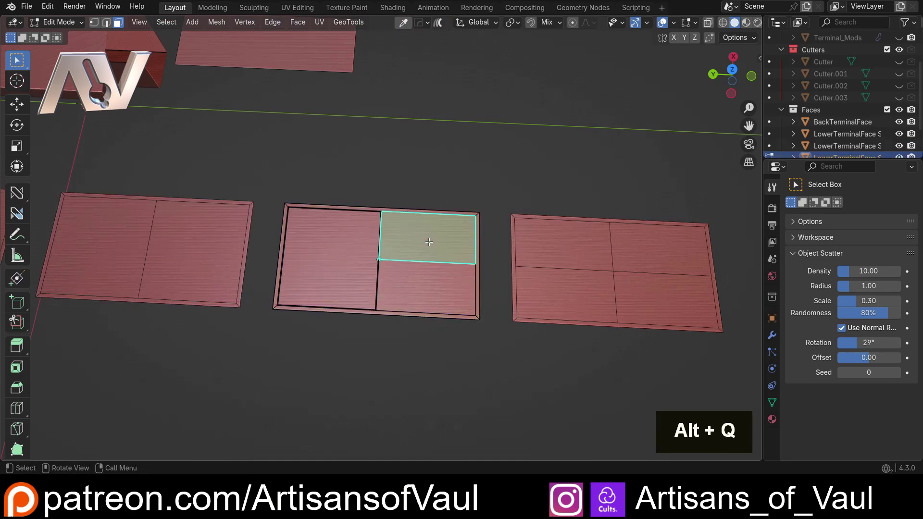
click(421, 282)
key(alt+a)
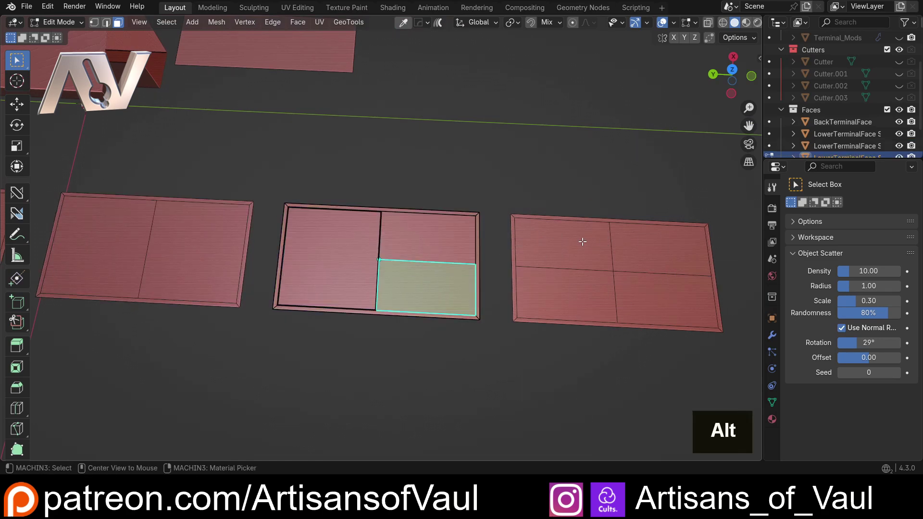
double_click(582, 242)
scroll(595, 288, down, 2)
shift+middle_drag(516, 252, 503, 320)
scroll(583, 260, down, 2)
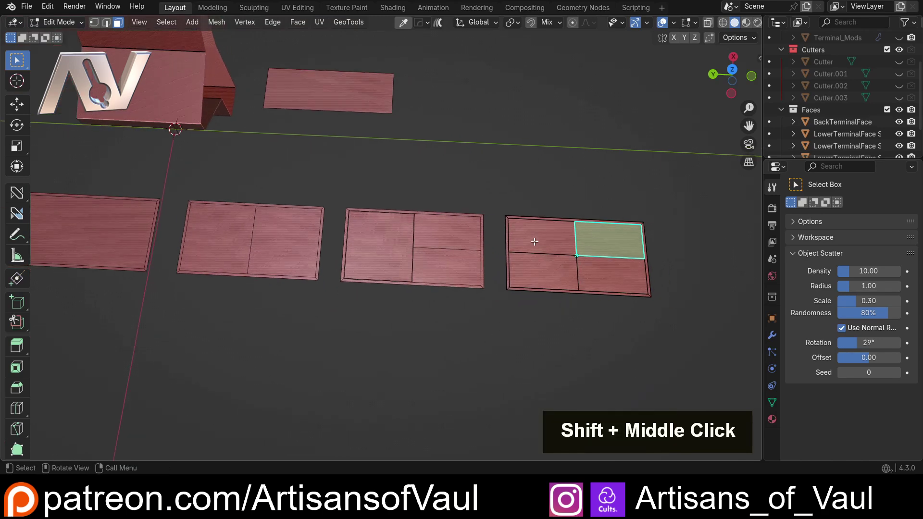
shift+middle_drag(535, 241, 645, 238)
key(Tab)
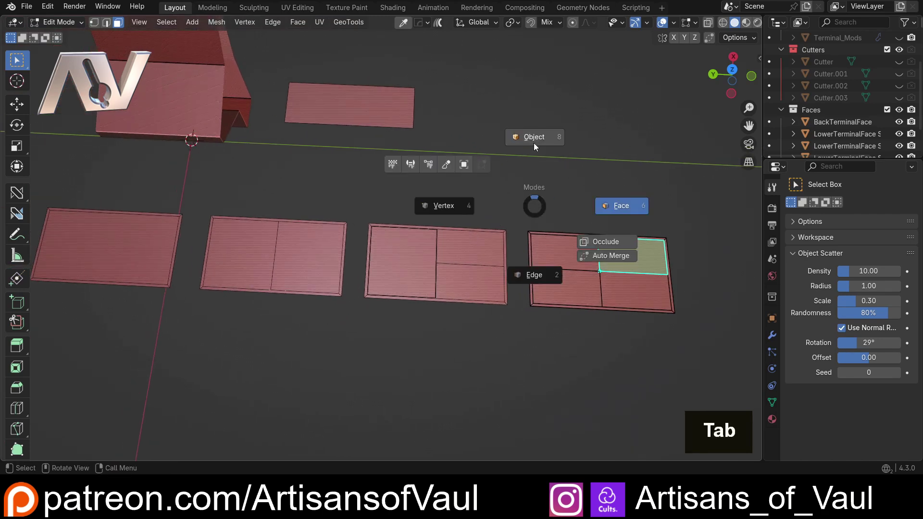
click(532, 139)
Step: Inspect the terminal body's mesh in Edit Mode, and review the row of four panels in Object Mode
shift+middle_drag(179, 126, 323, 183)
click(324, 176)
key(Tab)
click(423, 178)
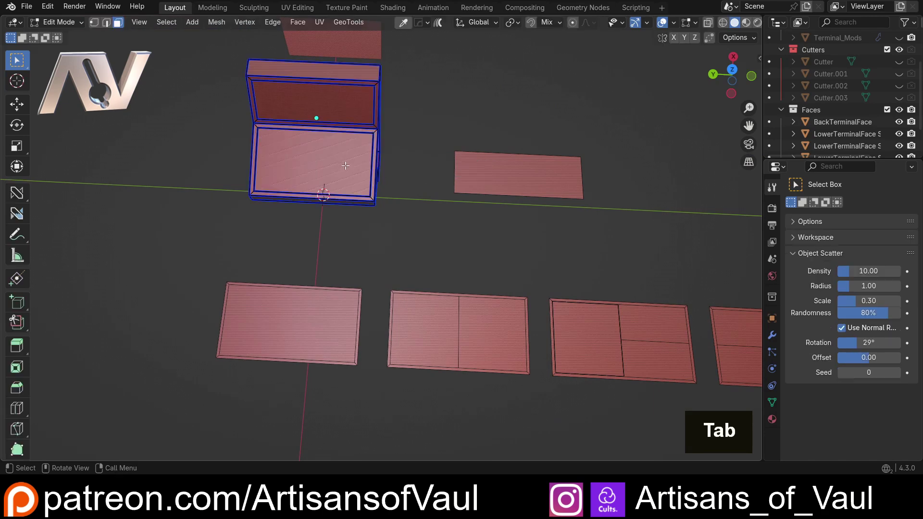
click(312, 129)
key(Tab)
click(416, 86)
scroll(434, 177, down, 3)
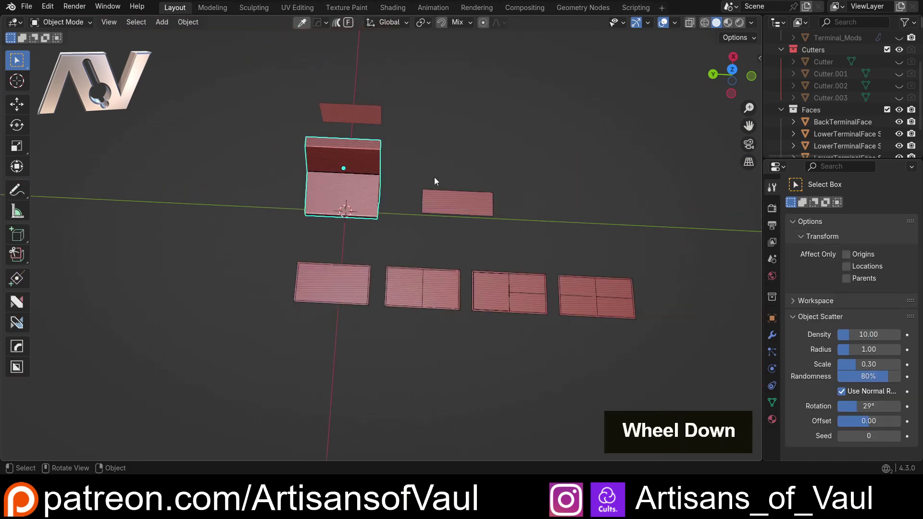
shift+middle_drag(434, 177, 244, 229)
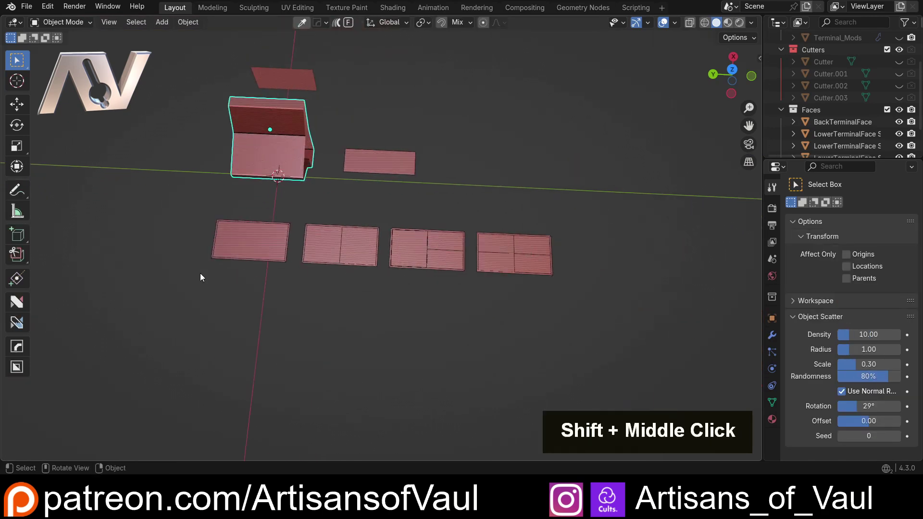
scroll(245, 266, up, 4)
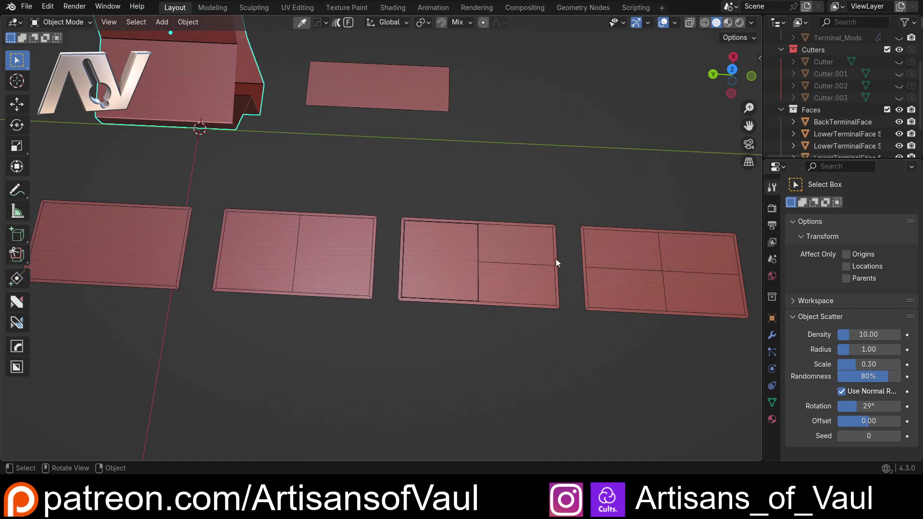
scroll(389, 267, down, 2)
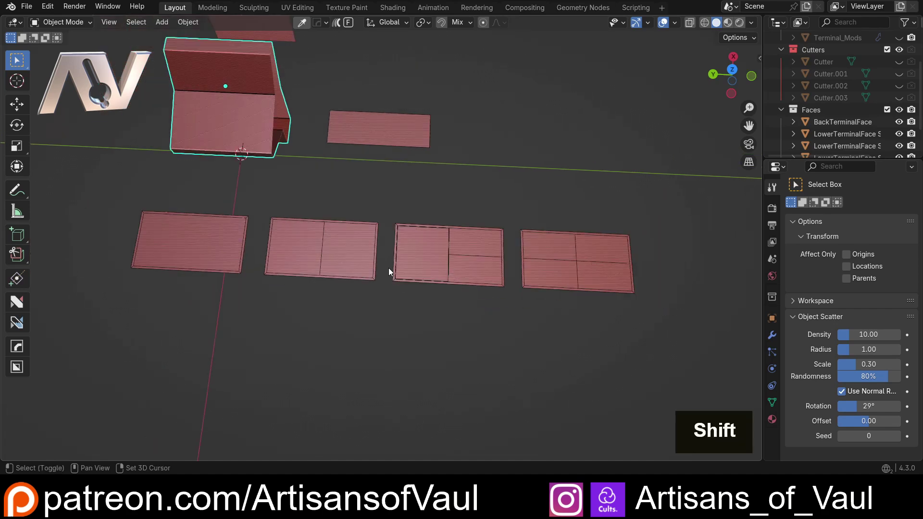
shift+middle_drag(388, 268, 477, 253)
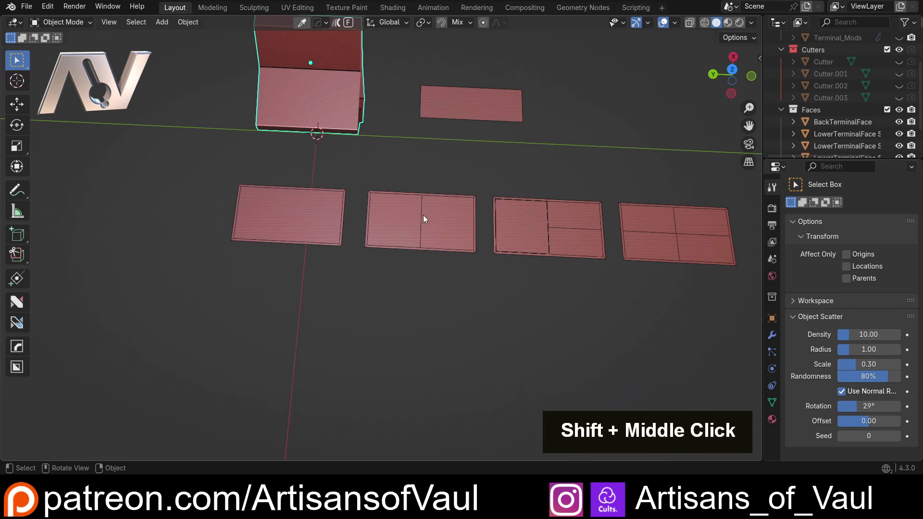
scroll(399, 221, up, 2)
shift+middle_drag(580, 243, 532, 272)
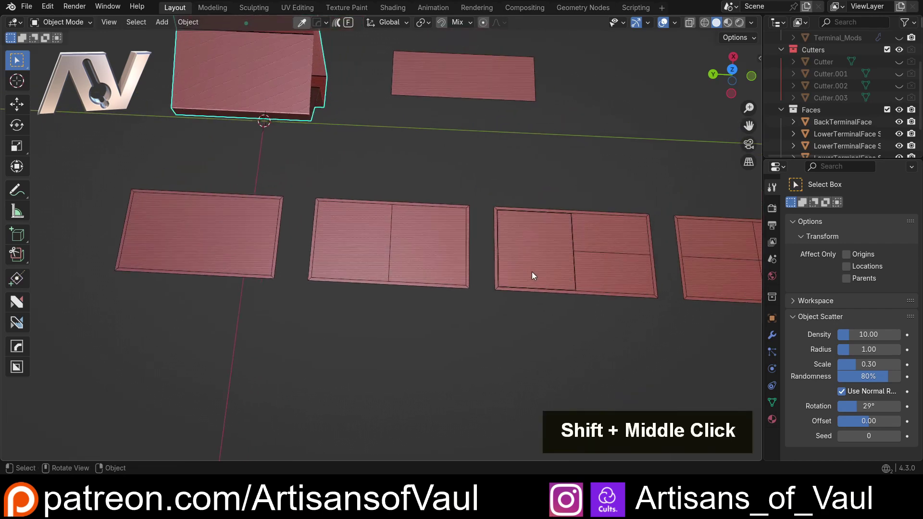
shift+middle_drag(212, 268, 395, 261)
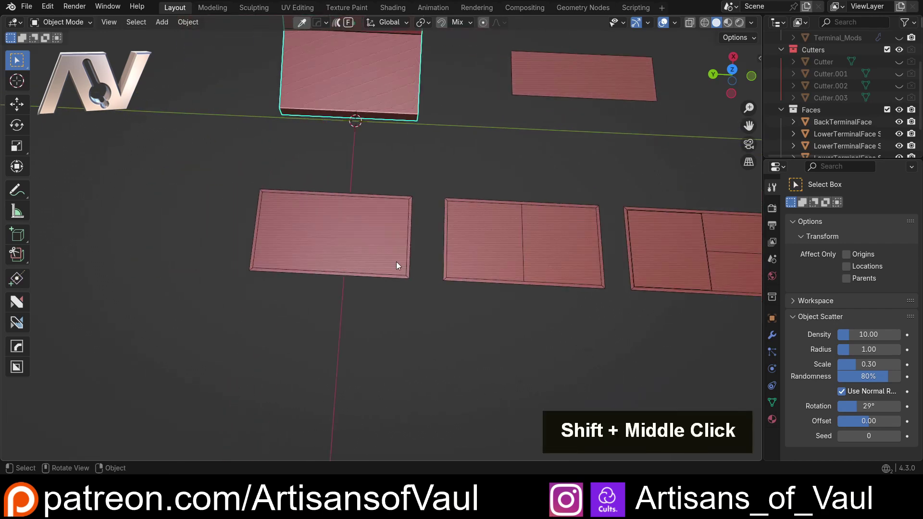
Step: Snap the 3D cursor to the selected undivided panel's centre, working from the top view
click(361, 228)
scroll(371, 195, up, 1)
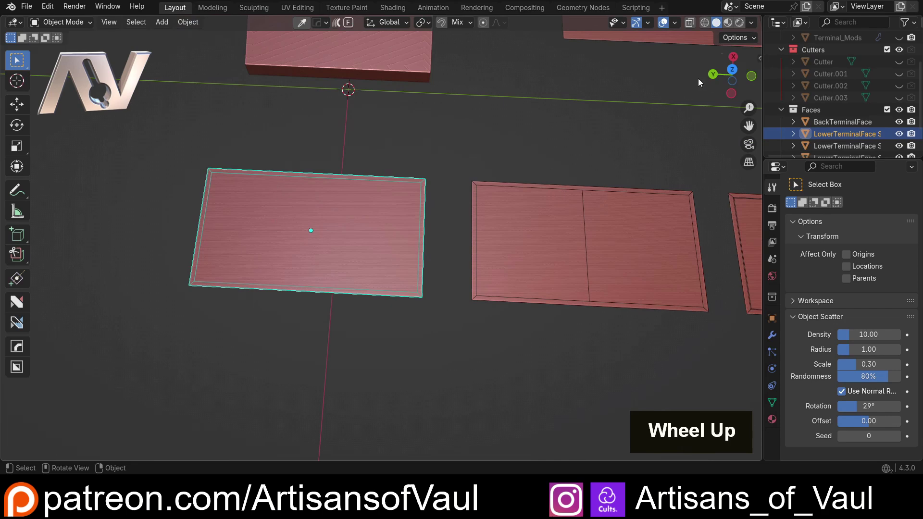
scroll(494, 197, down, 3)
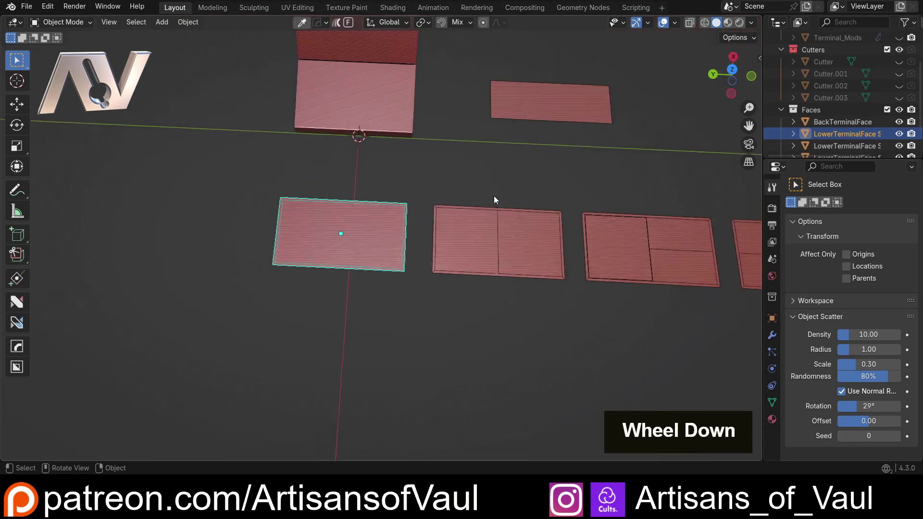
click(732, 70)
scroll(387, 200, up, 4)
shift+middle_drag(387, 201, 491, 182)
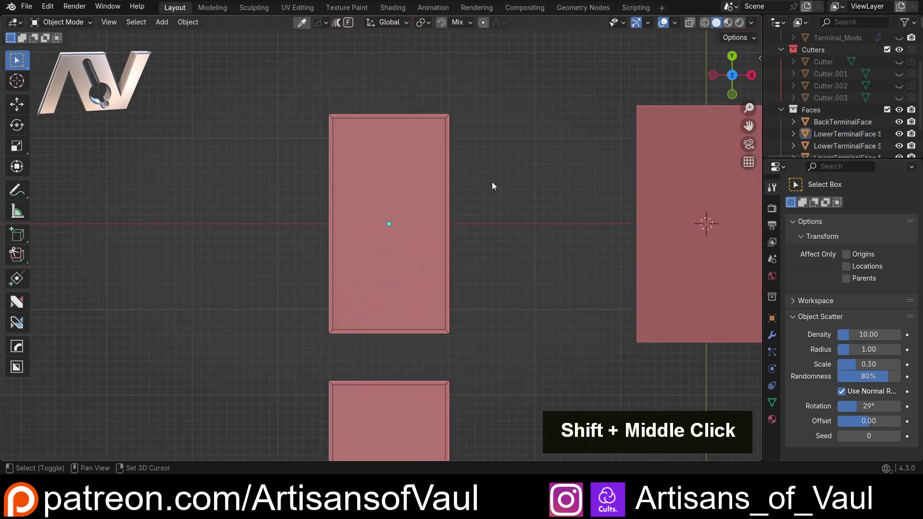
key(shift+a)
double_click(400, 240)
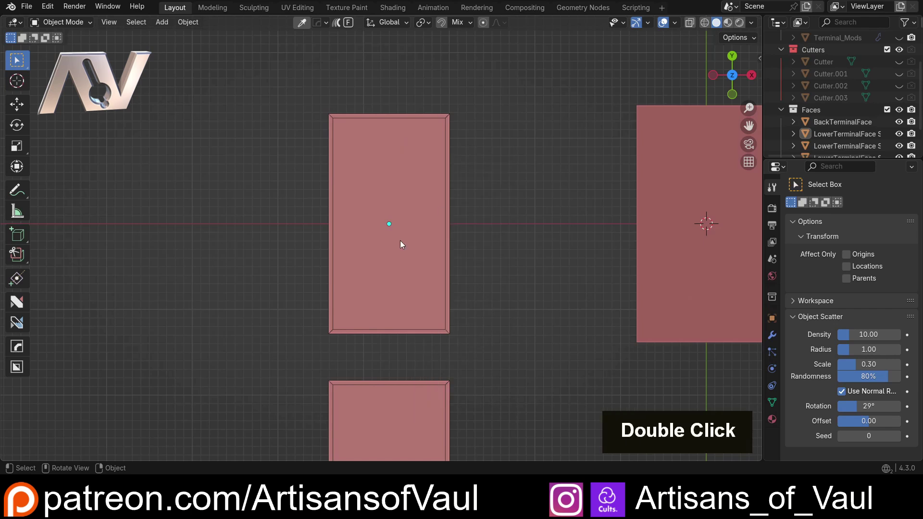
key(shift+s)
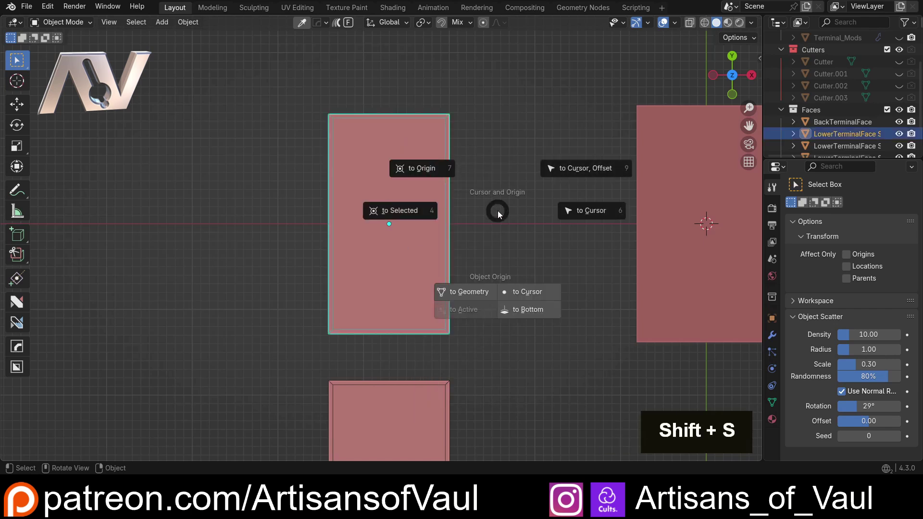
click(388, 210)
Step: Add a cube of size 2 at the 3D cursor on the undivided panel
key(shift+a)
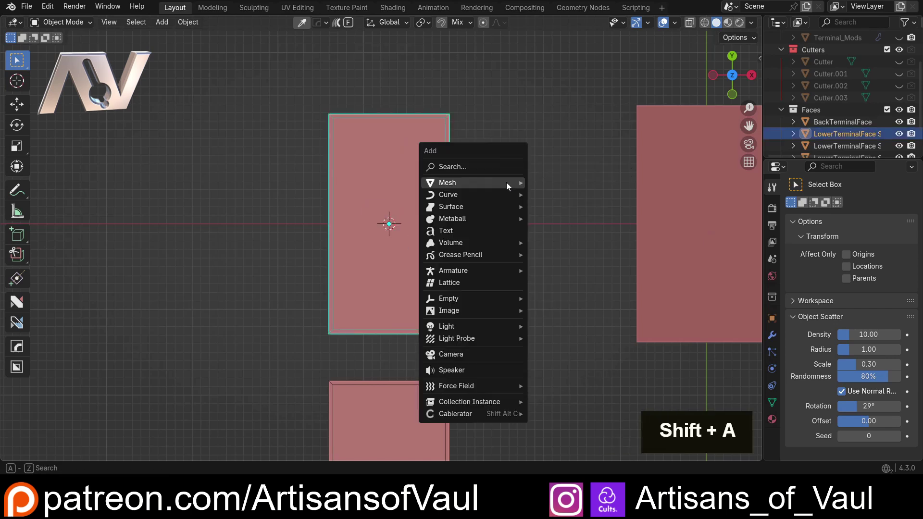
mouse_move(506, 183)
mouse_move(570, 182)
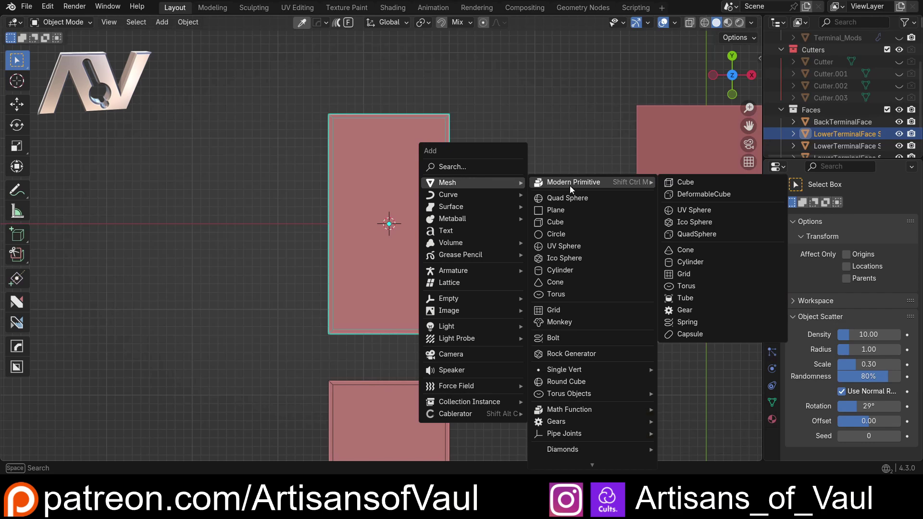
click(564, 222)
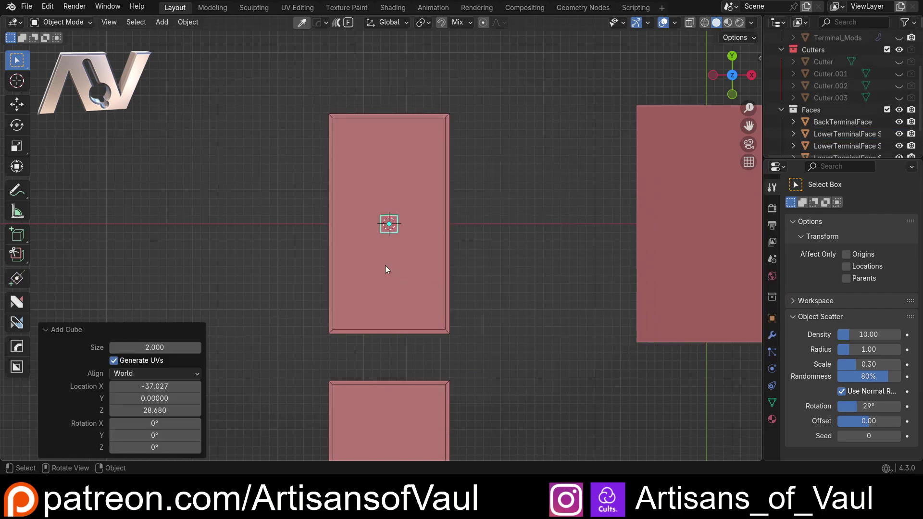
Step: Scale the cube by about 7.59 along Y and about 3.39 along X to form a wide rectangular block
scroll(486, 173, up, 3)
middle_drag(385, 265, 474, 221)
key(s)
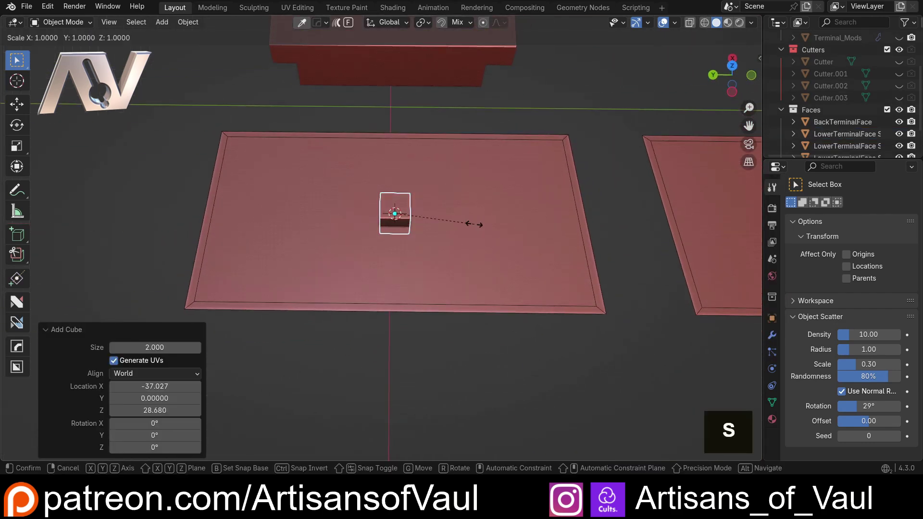
key(y)
click(362, 221)
middle_drag(362, 221, 398, 222)
key(s)
key(y)
key(x)
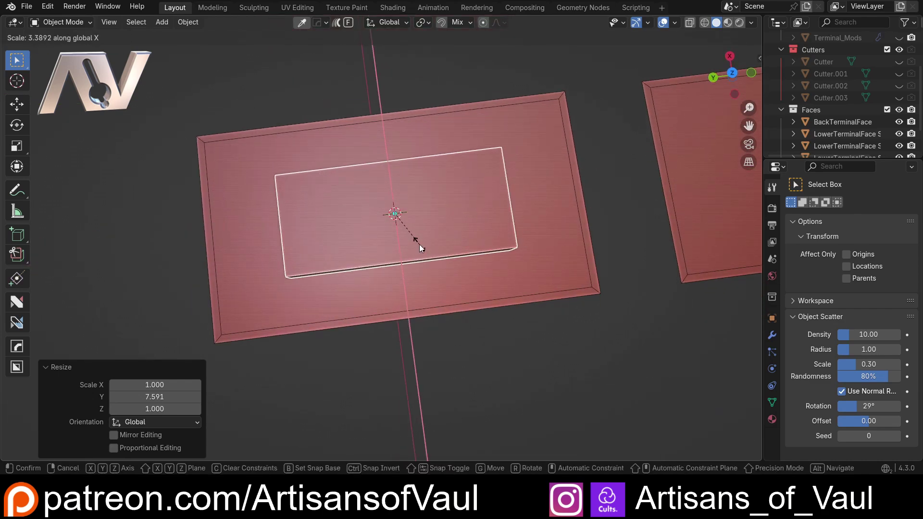
click(420, 245)
Step: Move the block about 2.6 along X and lower it about 0.45 along Z into the panel
key(g)
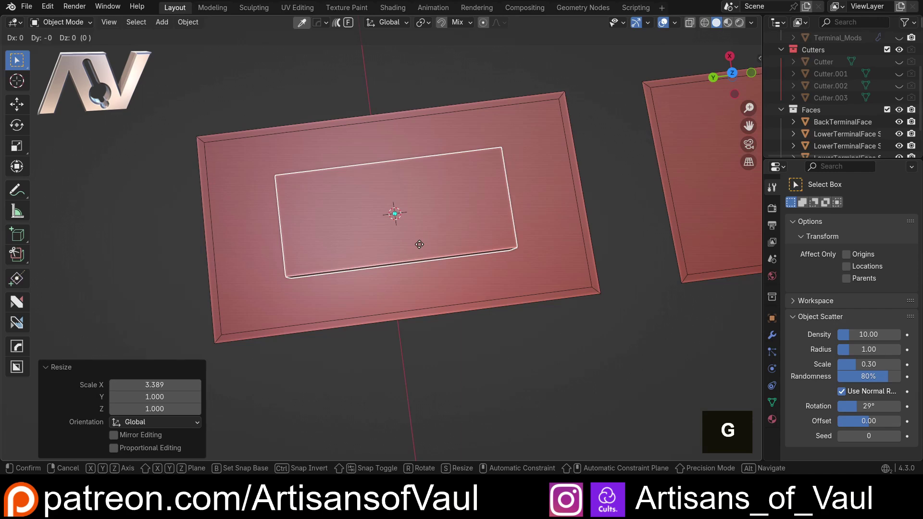
key(x)
click(412, 208)
middle_drag(411, 208, 396, 149)
key(g)
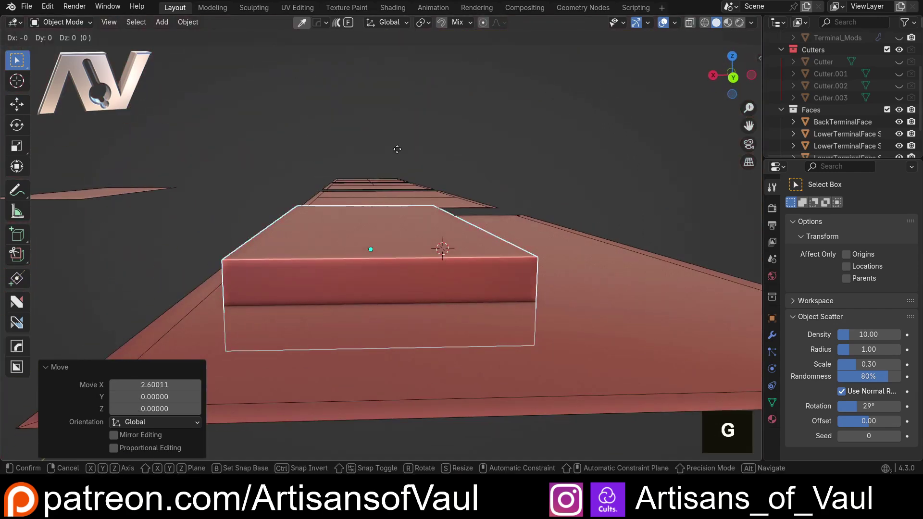
key(z)
click(392, 171)
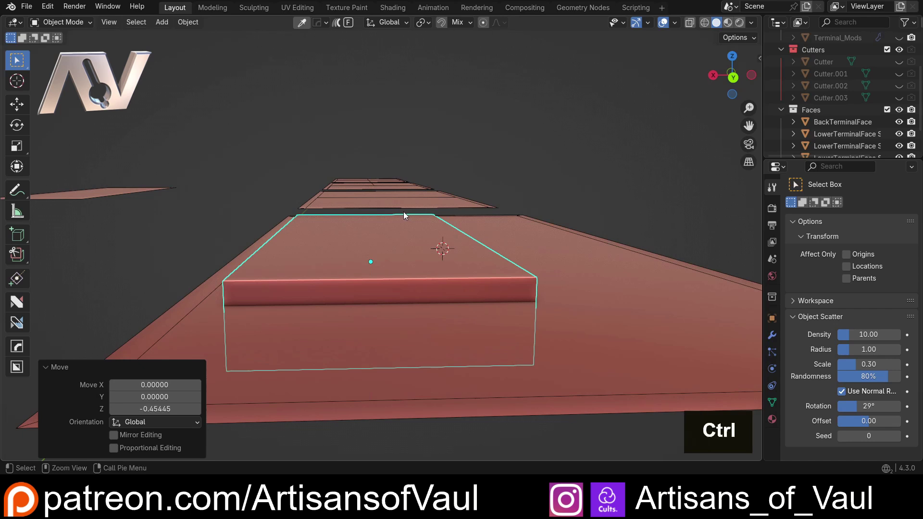
Step: Apply the block's scale and select its four vertical corner edges by matching edge length
key(ctrl+a)
click(362, 212)
key(Tab)
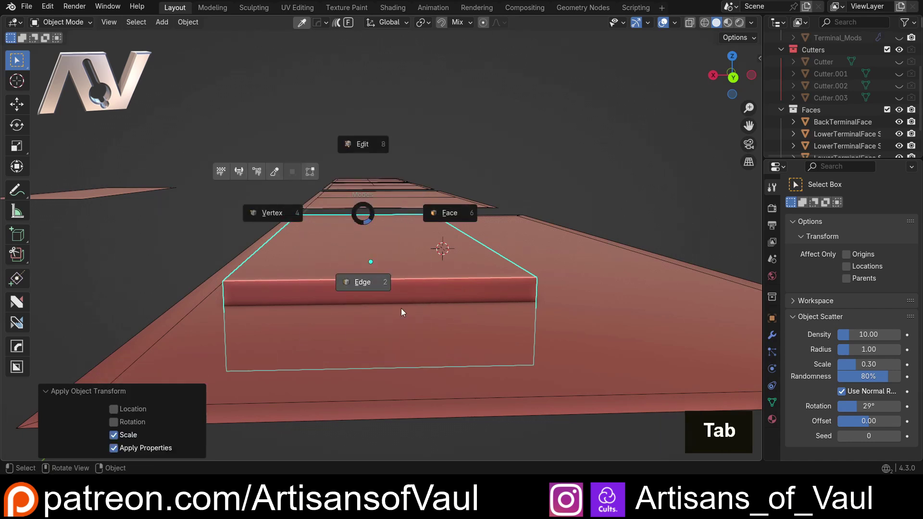
click(402, 309)
click(536, 290)
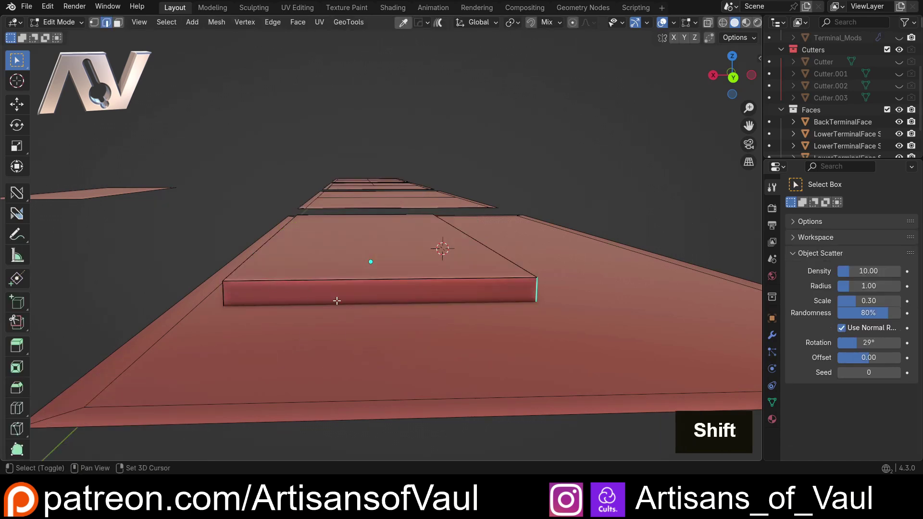
key(shift+g)
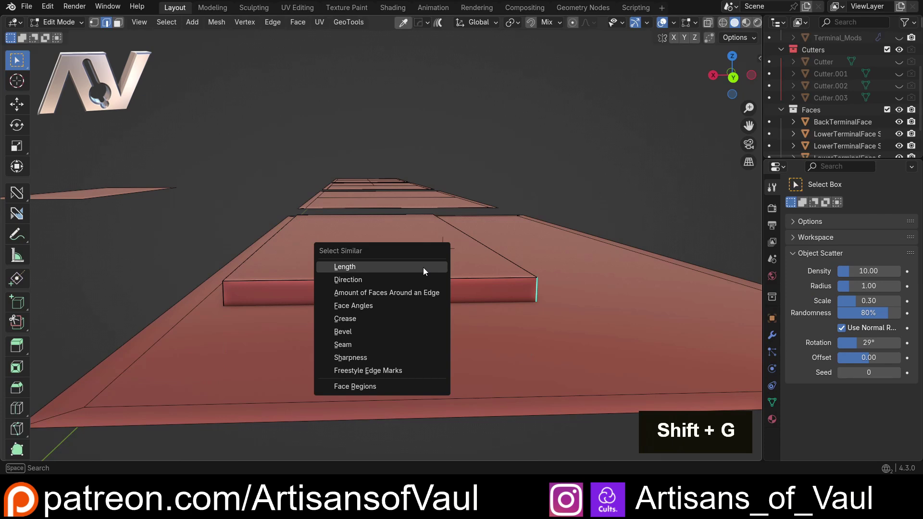
click(423, 267)
Step: Bevel the block's vertical corner edges with a width of about 0.77 and 16 segments
key(ctrl+b)
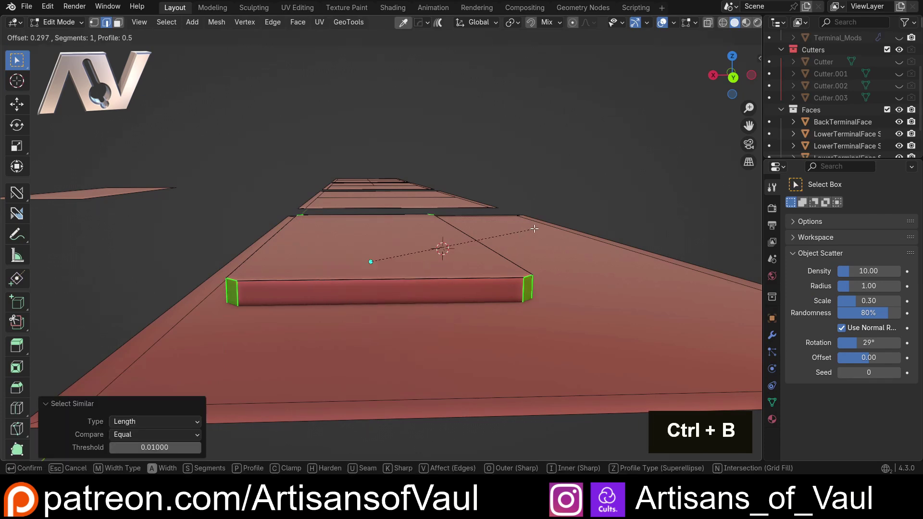
scroll(541, 227, up, 6)
scroll(545, 225, up, 1)
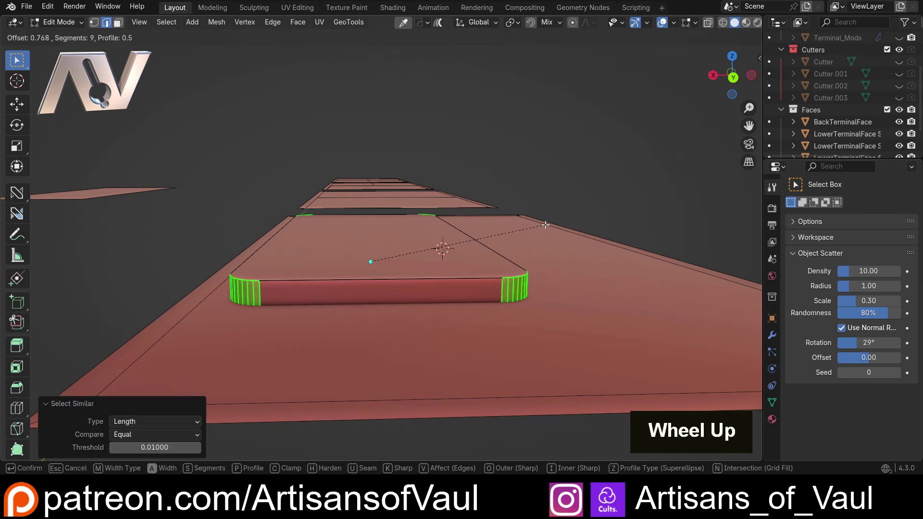
scroll(544, 224, up, 7)
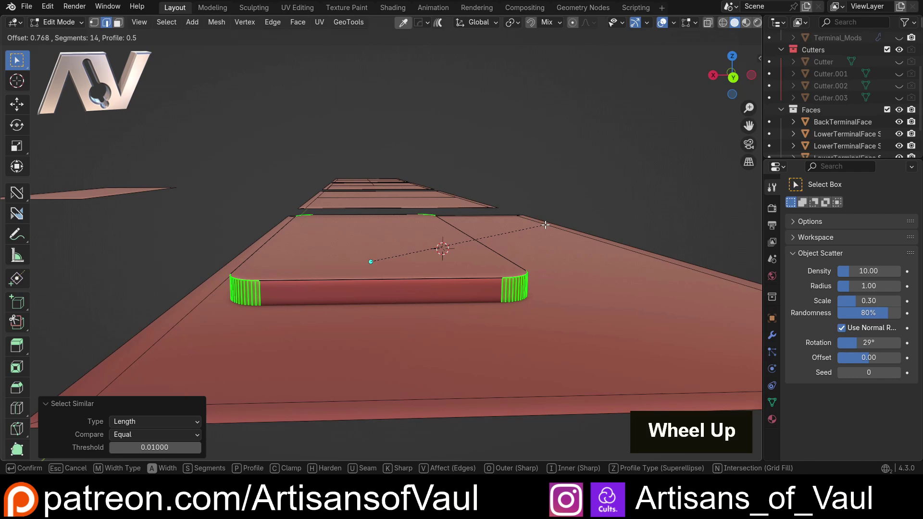
click(545, 225)
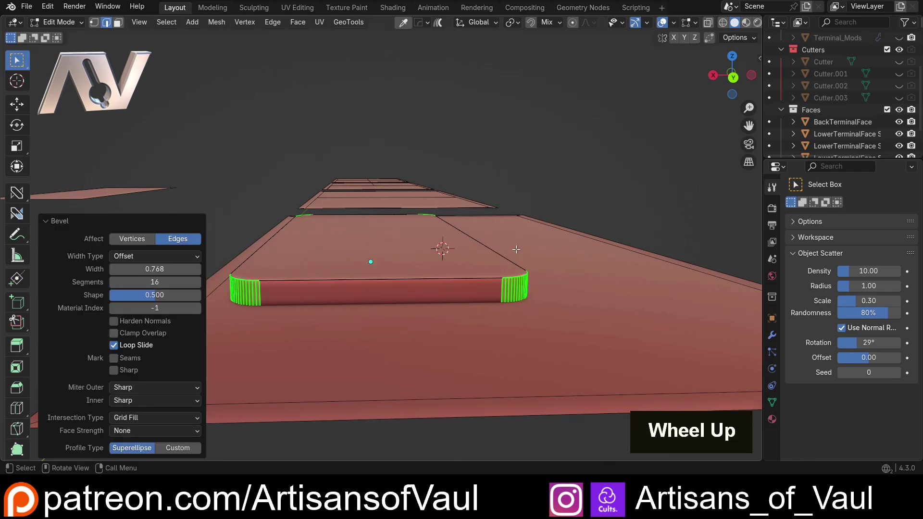
Step: Bevel the edge loop around the block's top face with a width of about 0.31 and 16 segments
alt+click(485, 248)
key(ctrl+b)
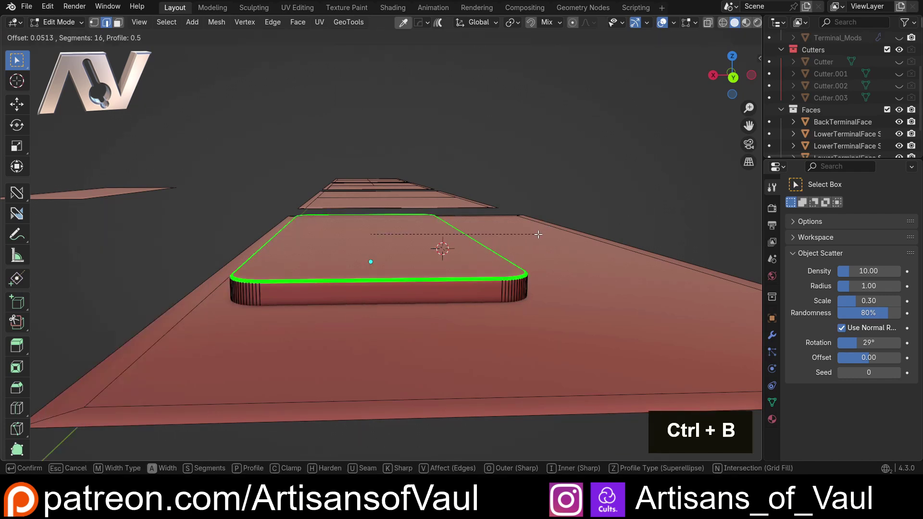
click(544, 231)
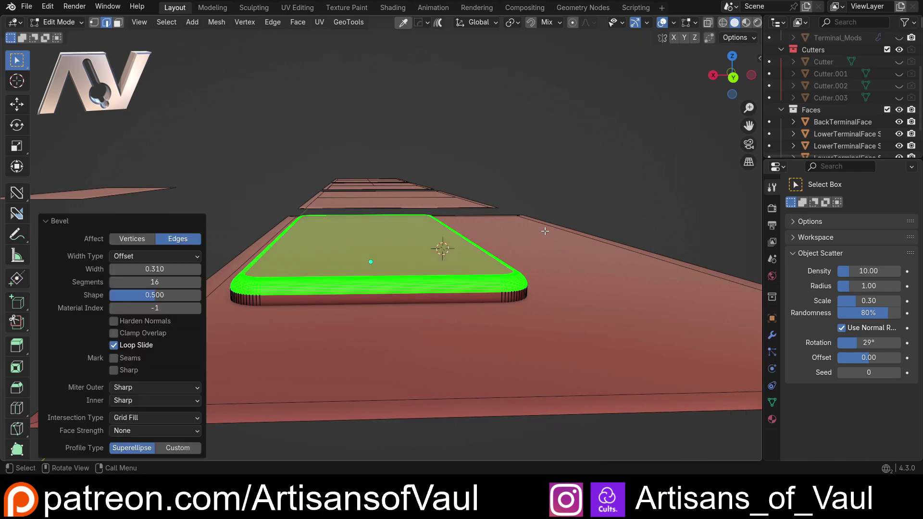
key(Tab)
Step: Raise the rounded block about 0.19 along Z relative to the panel
scroll(489, 137, down, 5)
middle_drag(449, 187, 351, 221)
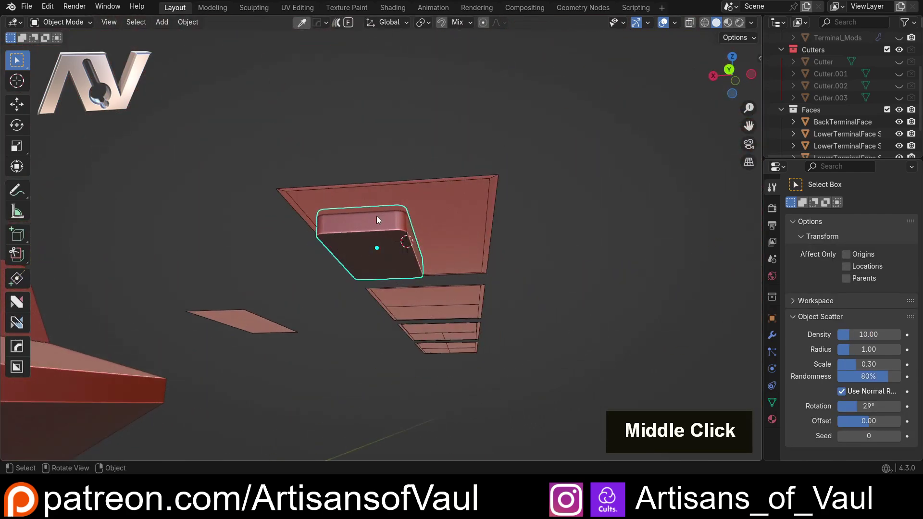
middle_drag(454, 238, 379, 272)
scroll(386, 293, up, 3)
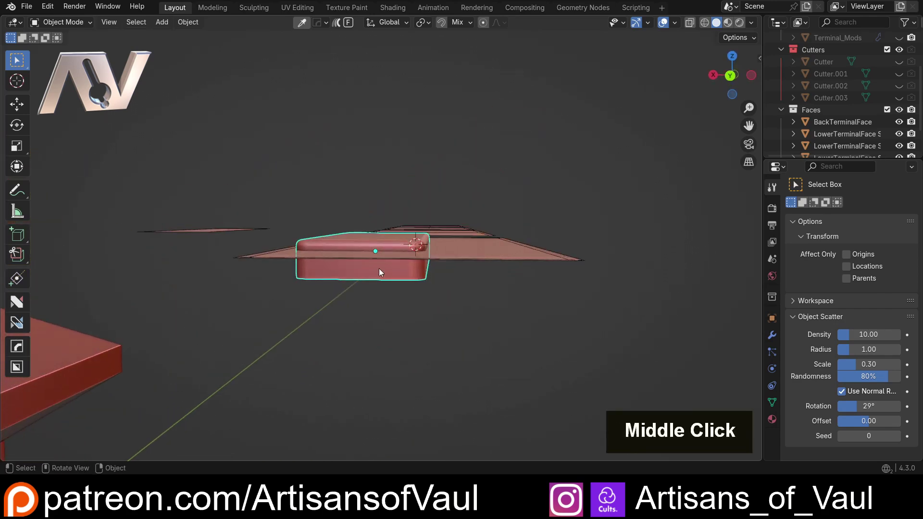
scroll(412, 278, up, 4)
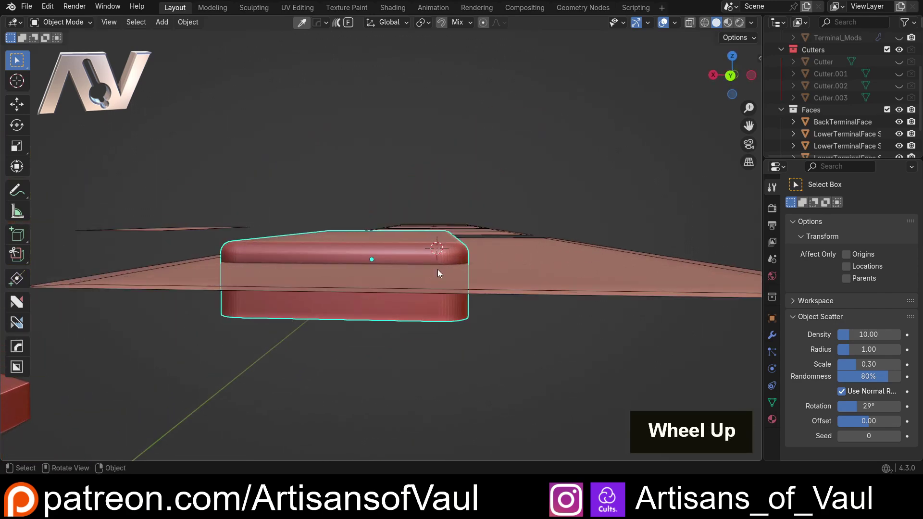
middle_drag(438, 272, 498, 313)
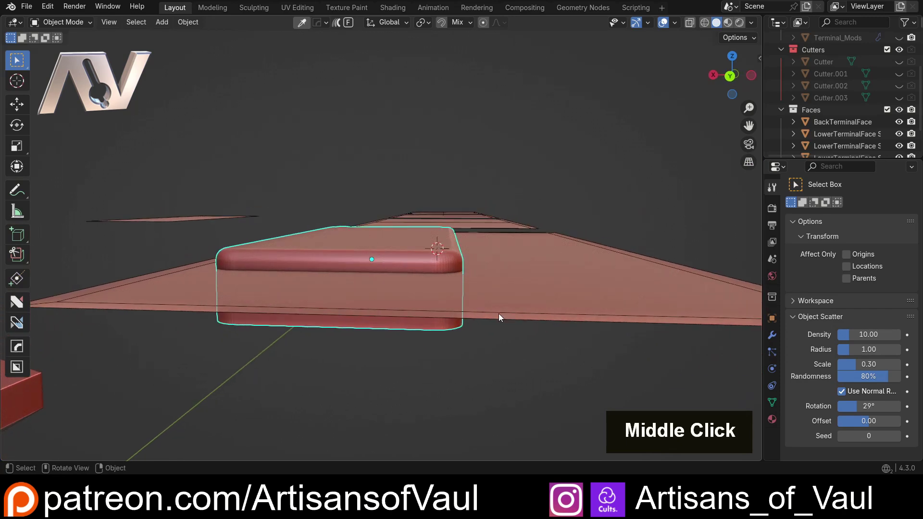
key(g)
key(z)
click(546, 292)
Step: Extrude the ring of side faces below the block's rounded top outward along their normals by about 0.25
key(Tab)
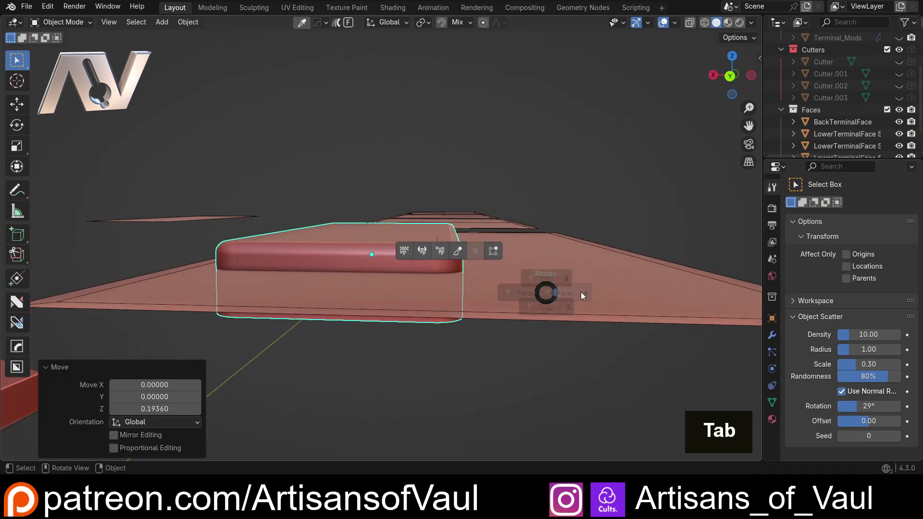
click(616, 290)
alt+click(429, 268)
scroll(521, 274, up, 2)
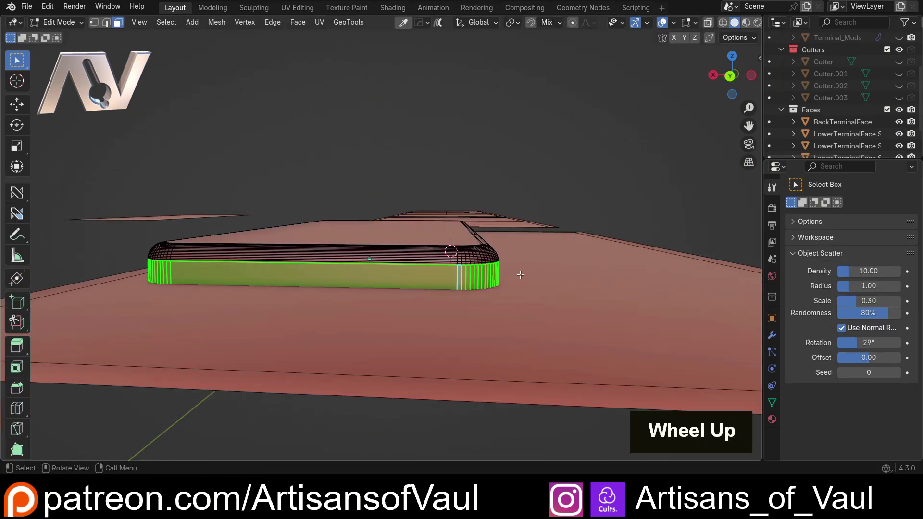
key(alt+e)
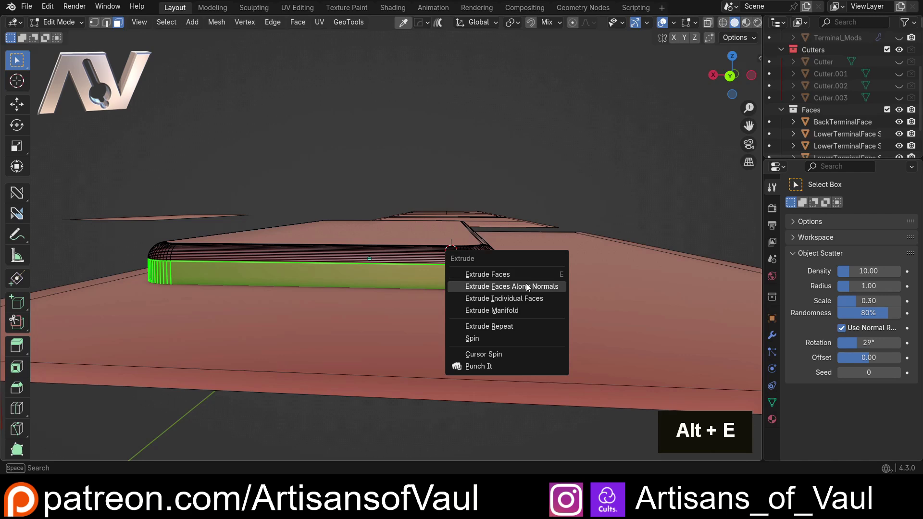
click(531, 284)
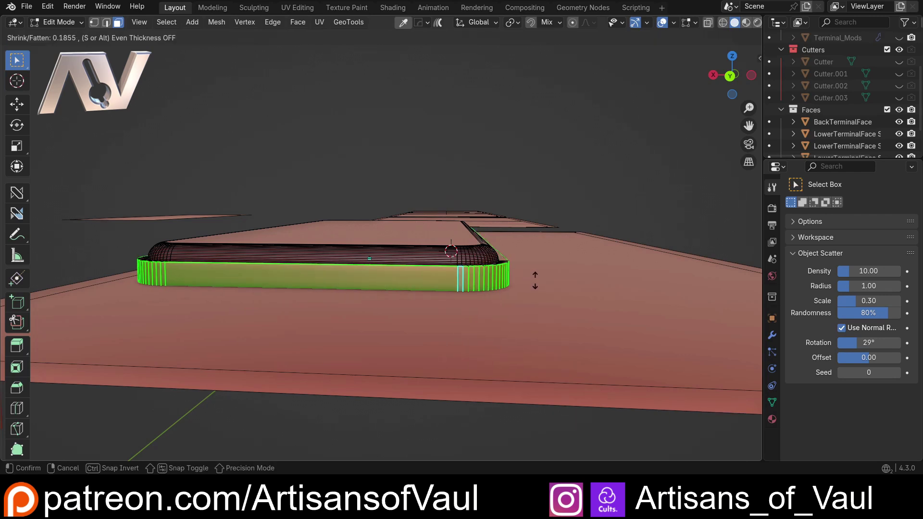
click(535, 278)
key(Tab)
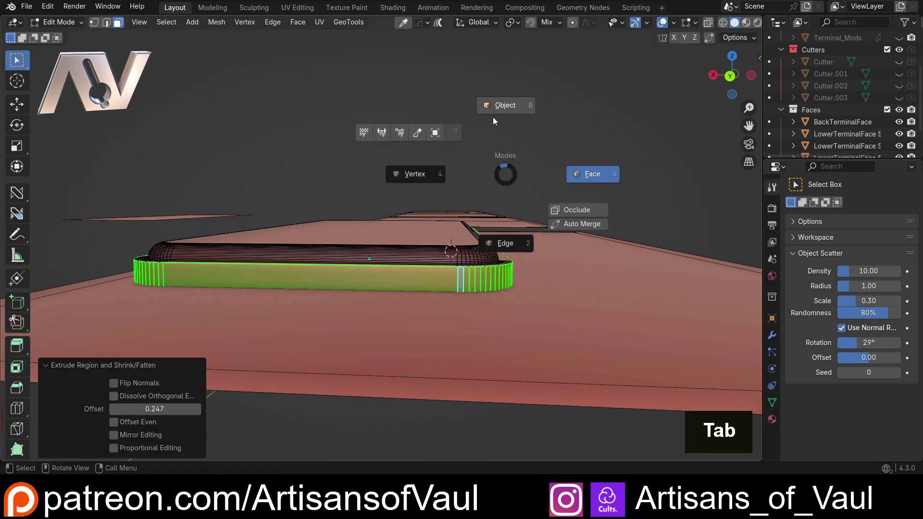
click(492, 117)
Step: Lower the rimmed block about 0.16 along Z into the panel
key(g)
key(z)
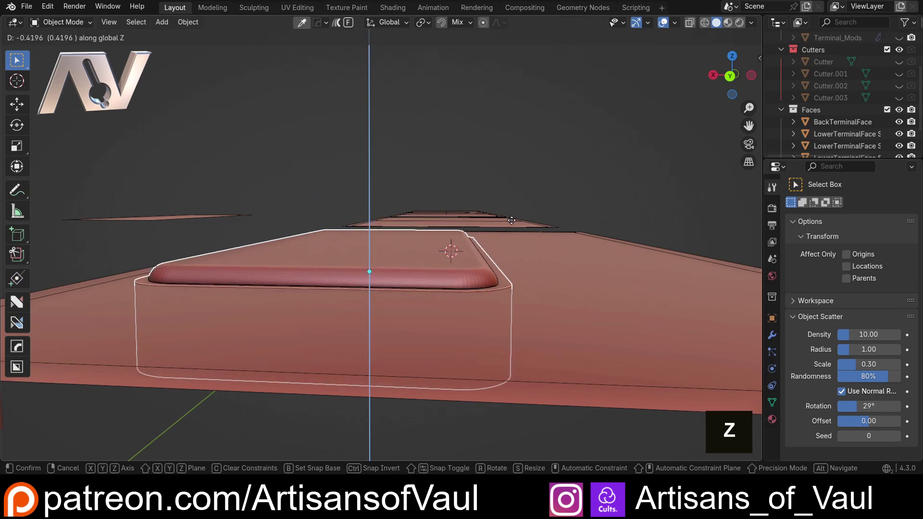
click(512, 212)
scroll(570, 201, down, 3)
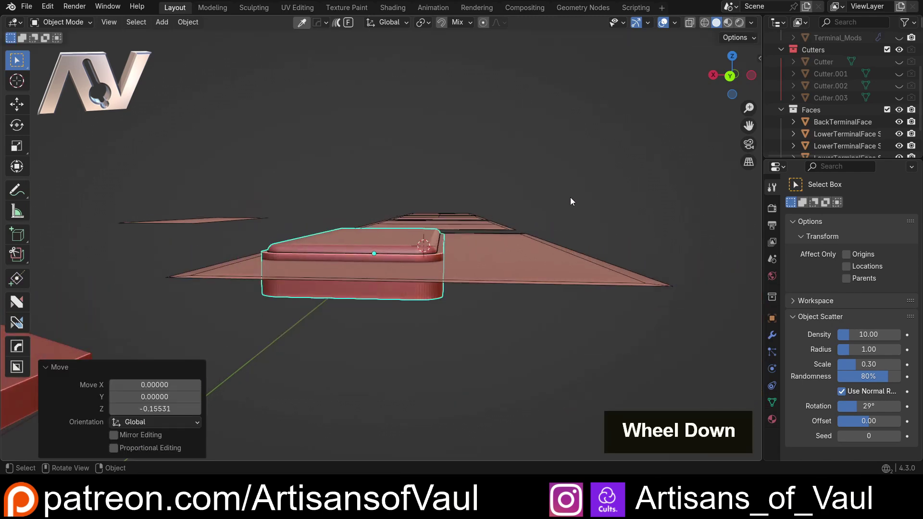
Step: Add a cube of size 0.8 at the 3D cursor, working from the top view
middle_drag(571, 201, 501, 284)
scroll(486, 221, down, 2)
shift+middle_drag(485, 221, 535, 145)
click(731, 75)
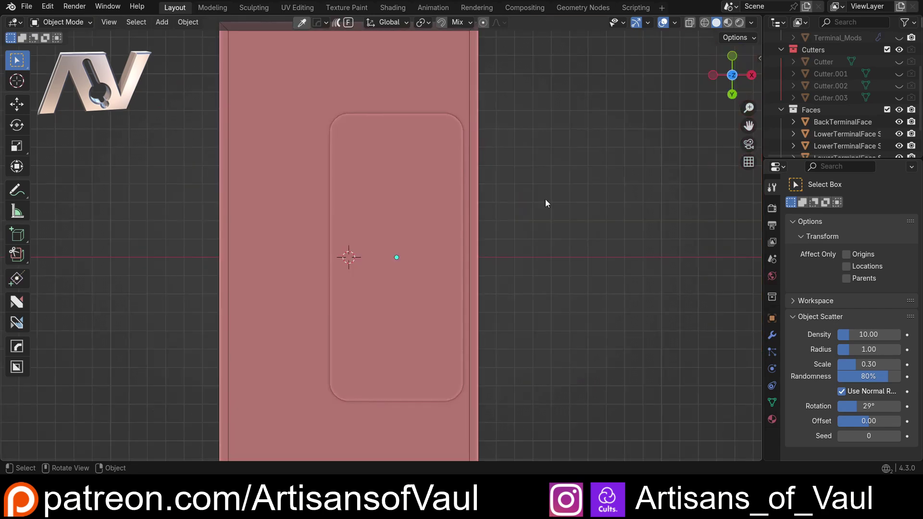
scroll(529, 197, down, 2)
shift+middle_click(467, 210)
key(shift+a)
mouse_move(459, 212)
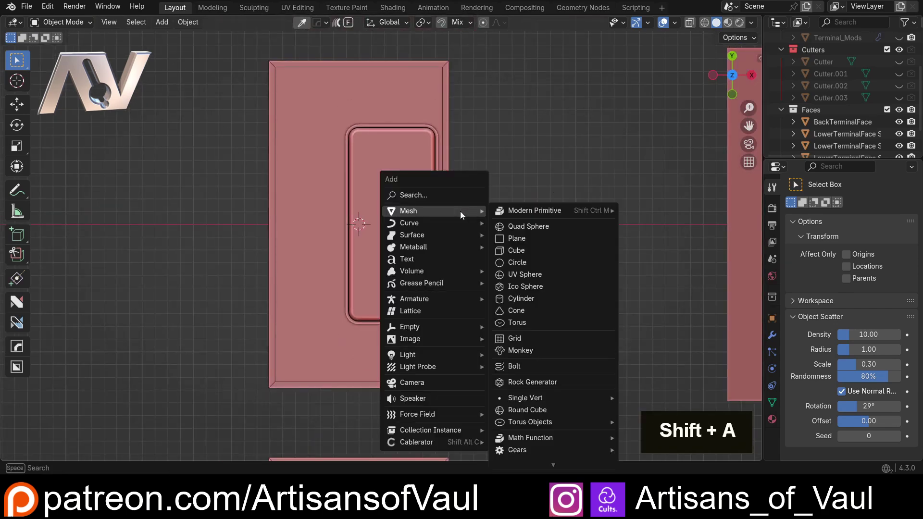
click(523, 252)
shift+middle_drag(359, 224, 364, 276)
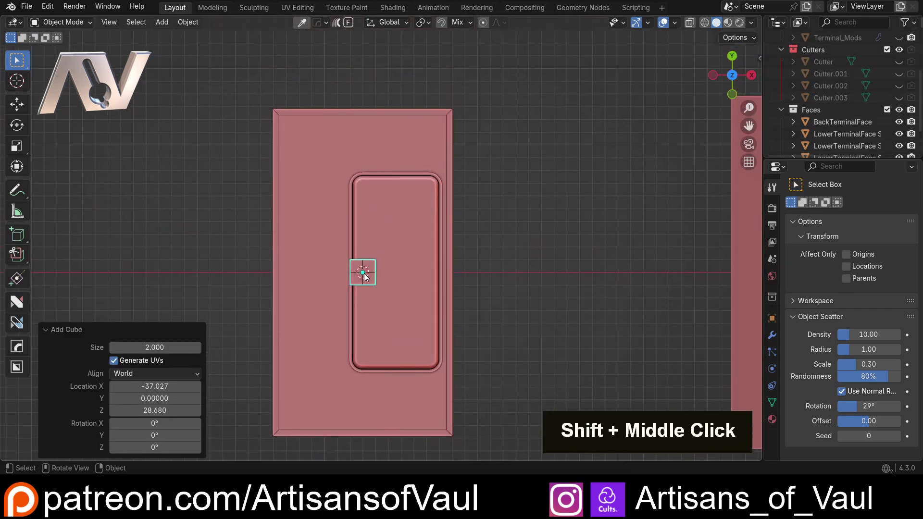
click(159, 352)
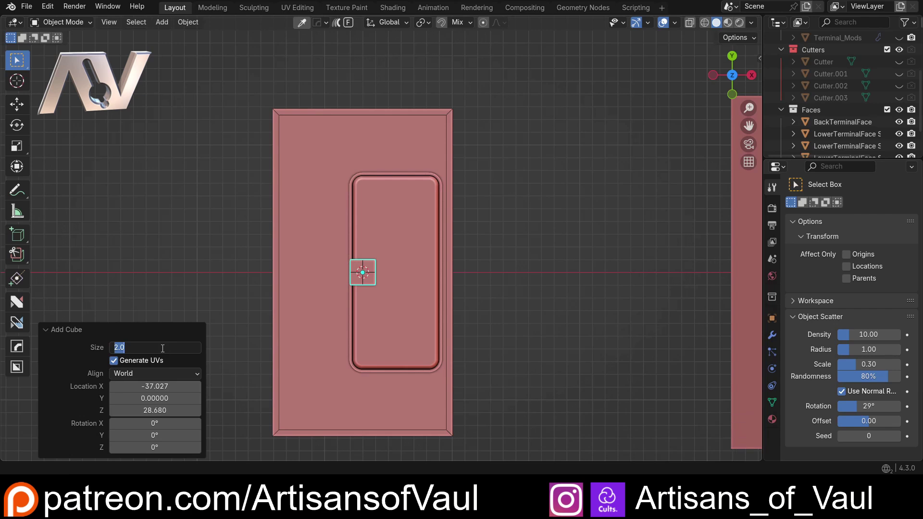
text(0.8)
key(Return)
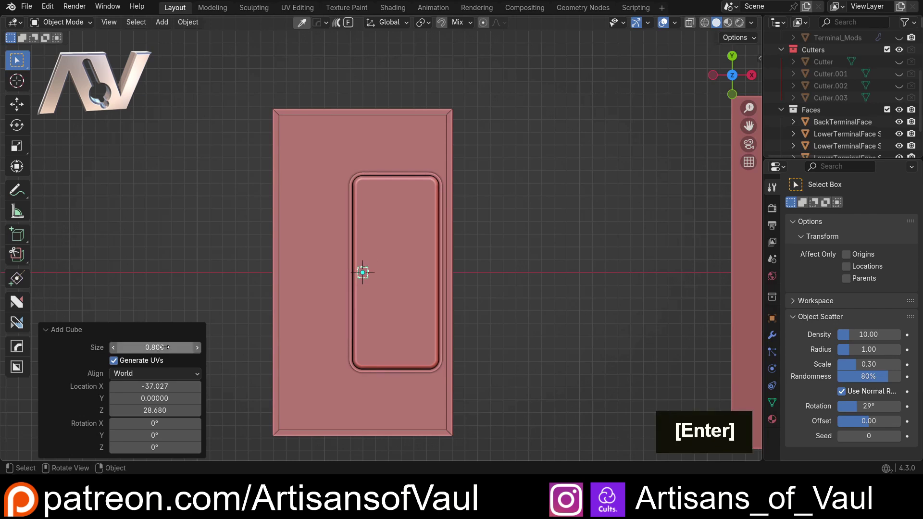
Step: Move the small cube about -2.46 along X onto the panel's empty area beside the rounded block
scroll(361, 287, up, 2)
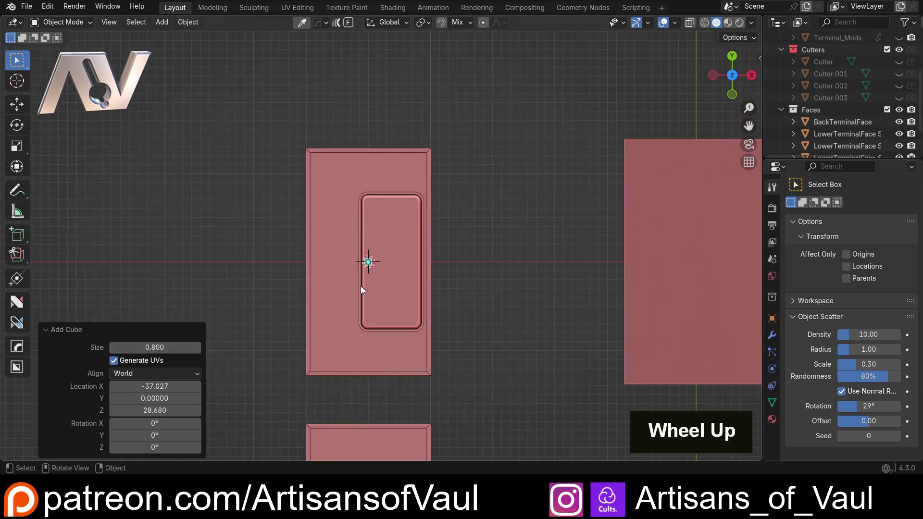
scroll(361, 289, up, 3)
key(g)
key(c)
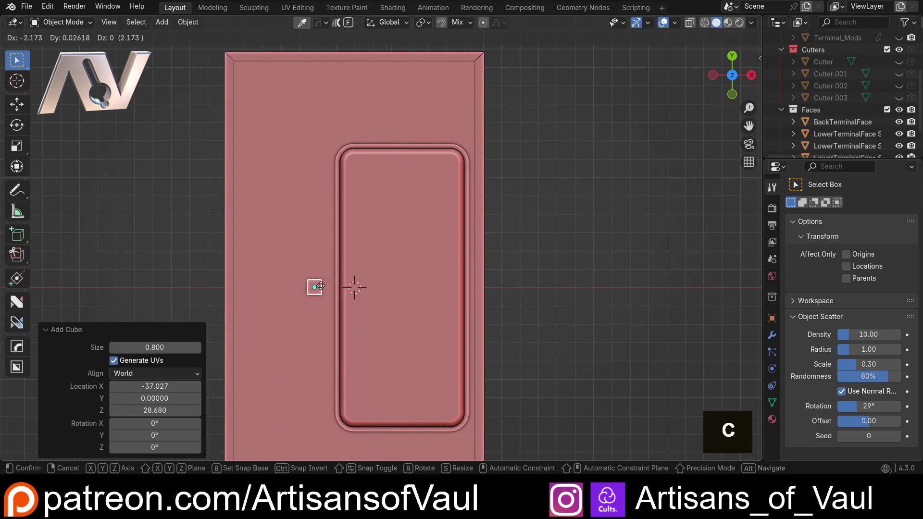
key(x)
click(315, 287)
mouse_move(315, 286)
middle_down()
mouse_move(402, 277)
mouse_move(422, 203)
mouse_move(311, 289)
middle_up()
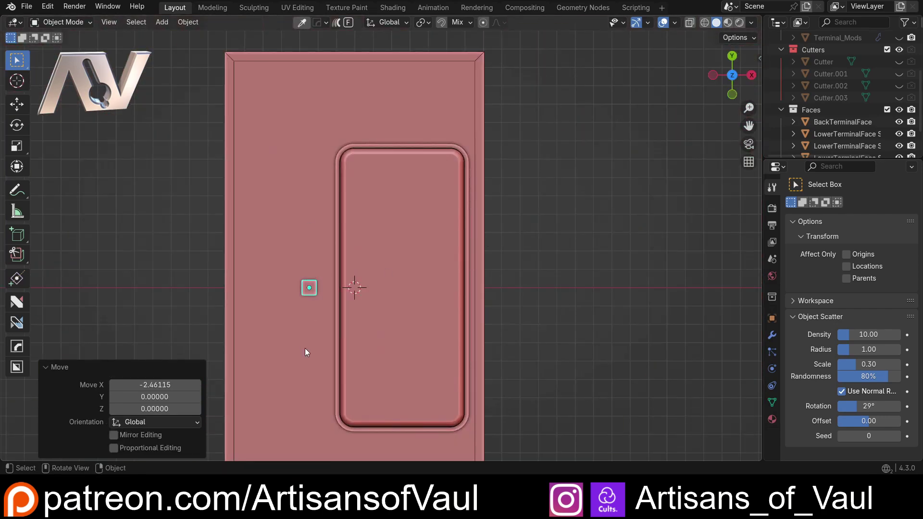
Step: Select the four edges around the small cube's top face for editing
shift+middle_drag(304, 348, 334, 194)
scroll(330, 211, up, 2)
scroll(332, 202, down, 2)
scroll(348, 267, down, 2)
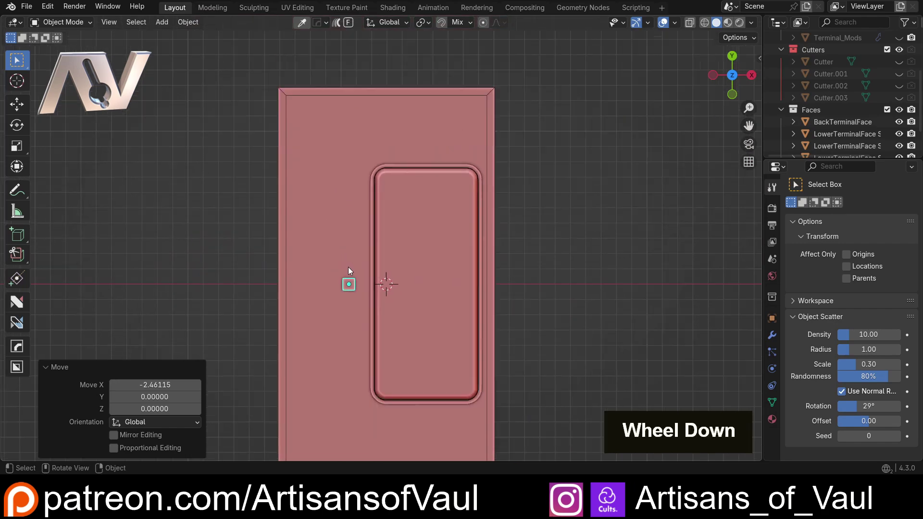
shift+middle_drag(348, 266, 355, 253)
scroll(356, 243, up, 1)
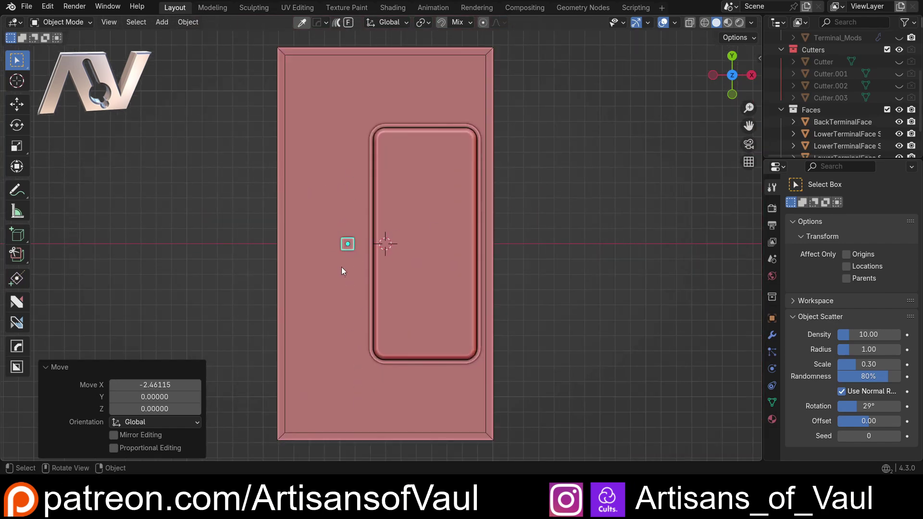
middle_drag(342, 269, 392, 200)
scroll(366, 223, up, 2)
key(Tab)
click(355, 318)
shift+middle_drag(354, 318, 363, 263)
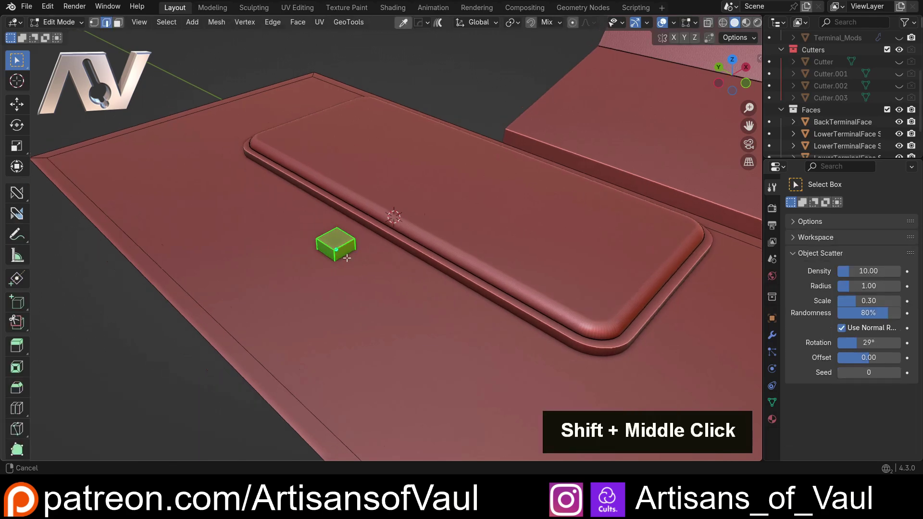
scroll(364, 262, up, 2)
key(alt+a)
shift+click(403, 284)
shift+click(363, 281)
shift+click(363, 251)
shift+click(411, 252)
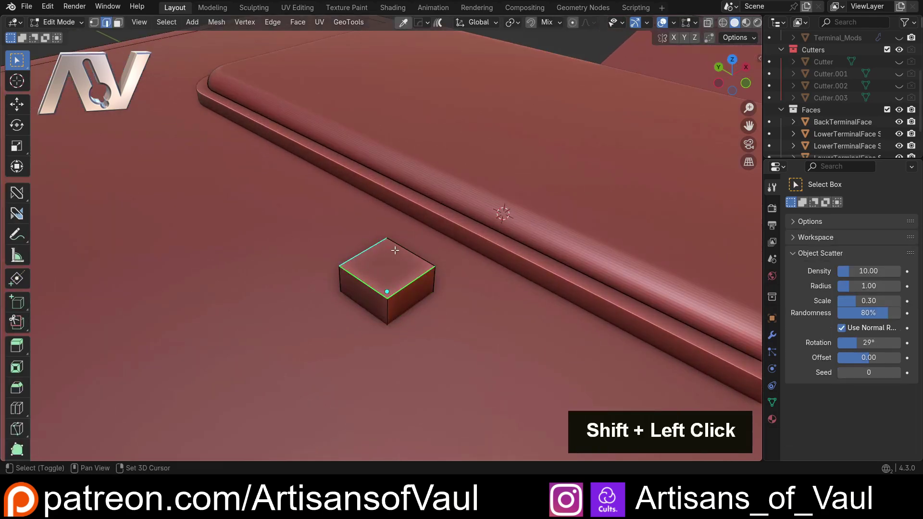
Step: Bevel the small cube's top edges with a width of about 0.11 and a single segment, and return to Object Mode
scroll(461, 263, up, 3)
key(ctrl+b)
scroll(482, 264, down, 15)
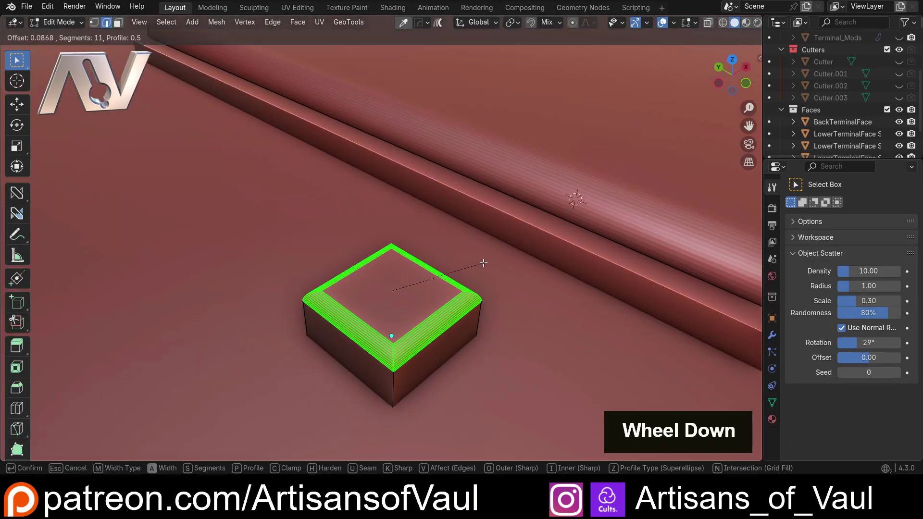
click(487, 262)
key(Tab)
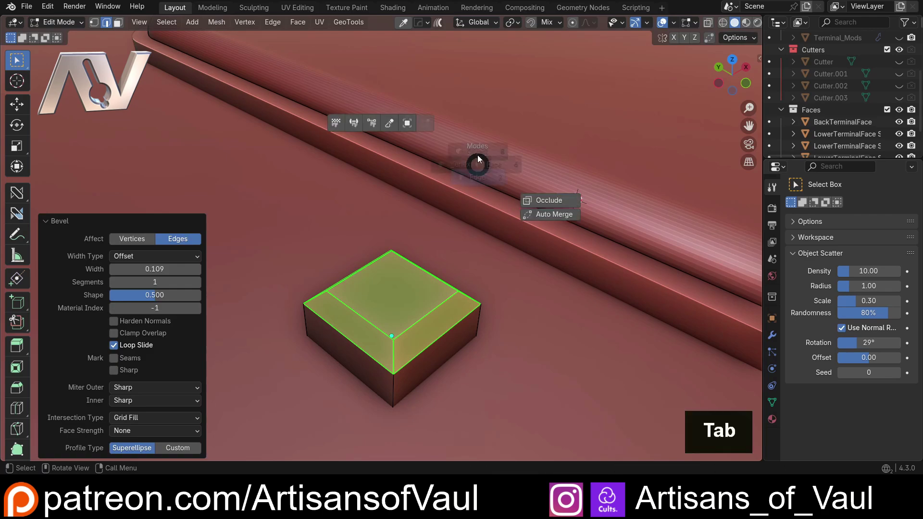
click(476, 95)
scroll(438, 200, down, 5)
middle_drag(437, 200, 567, 238)
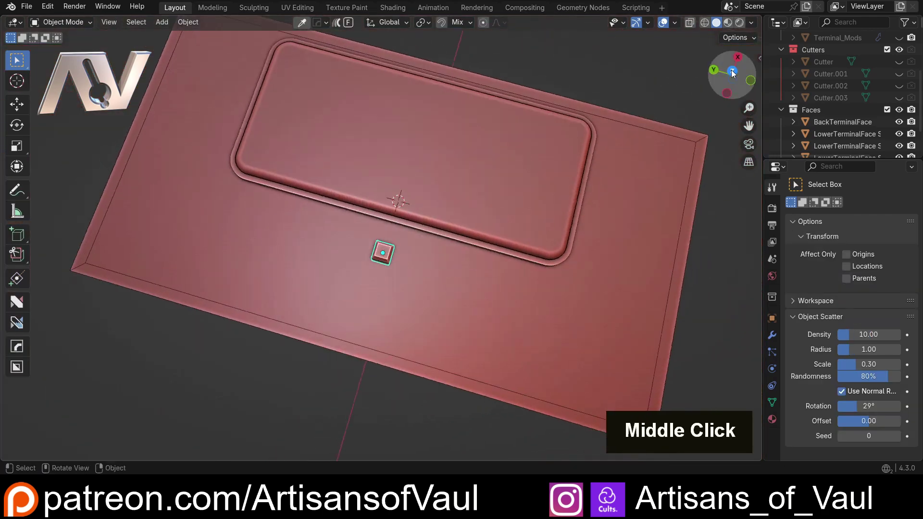
Step: Duplicate the small bevelled button and place the copy about 7.66 along X and -8.87 along Y, beyond the rounded block's end
scroll(567, 237, down, 3)
shift+middle_drag(462, 237, 391, 219)
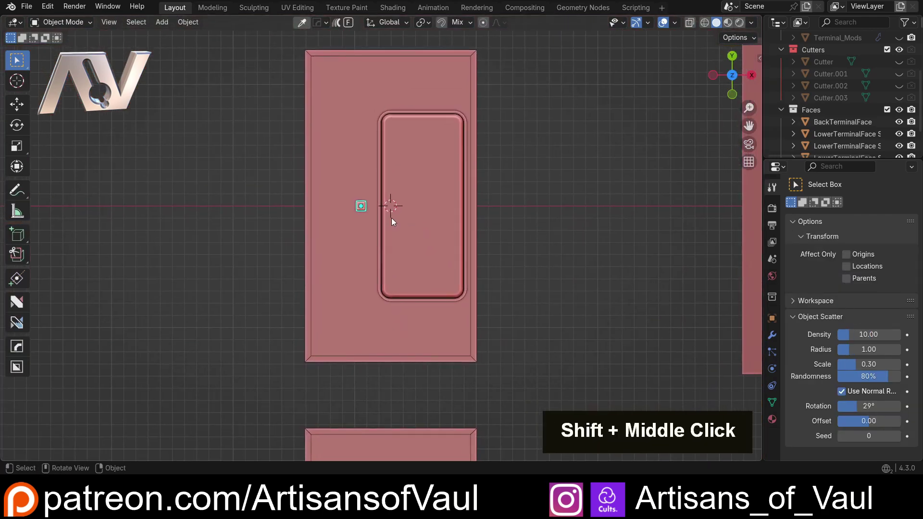
scroll(396, 243, up, 2)
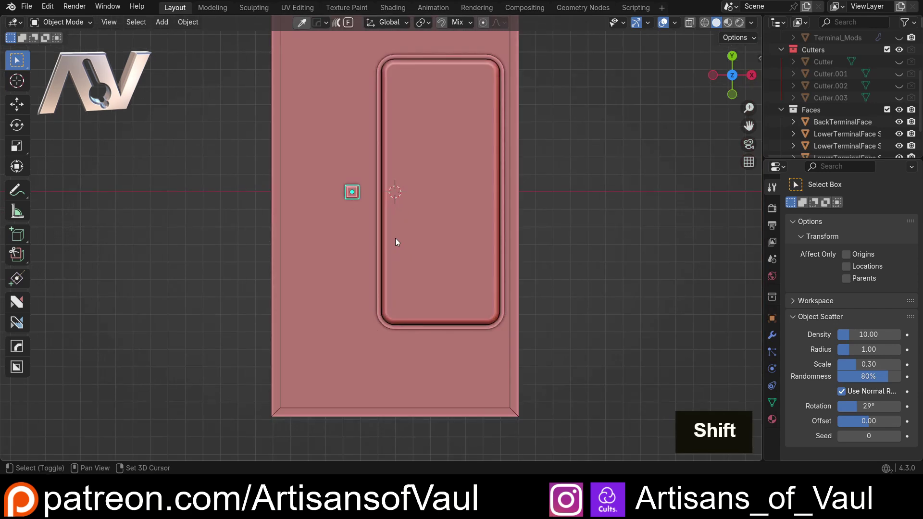
key(shift+d)
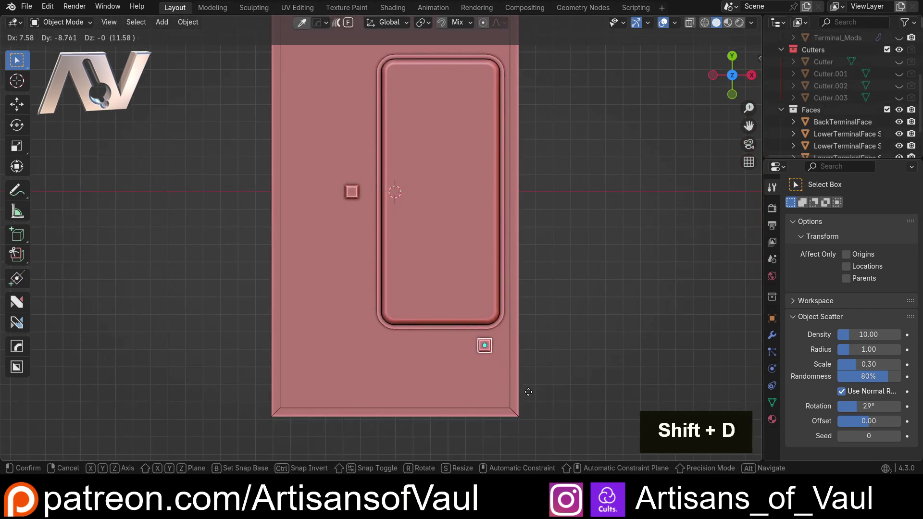
click(531, 377)
Step: Add an Array V2 to the copied button, with a count of 6 along X and an offset of about -1.101
scroll(533, 367, up, 3)
shift+middle_drag(552, 310, 498, 298)
key(q)
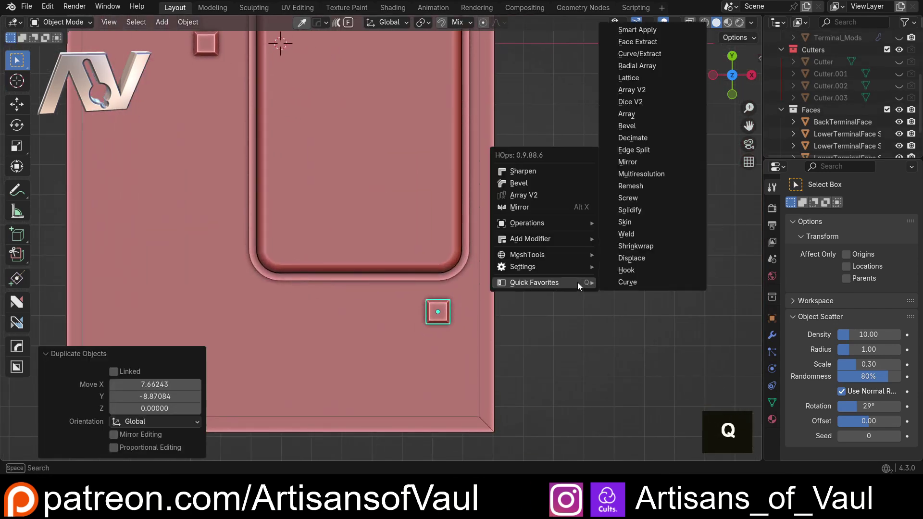
click(555, 198)
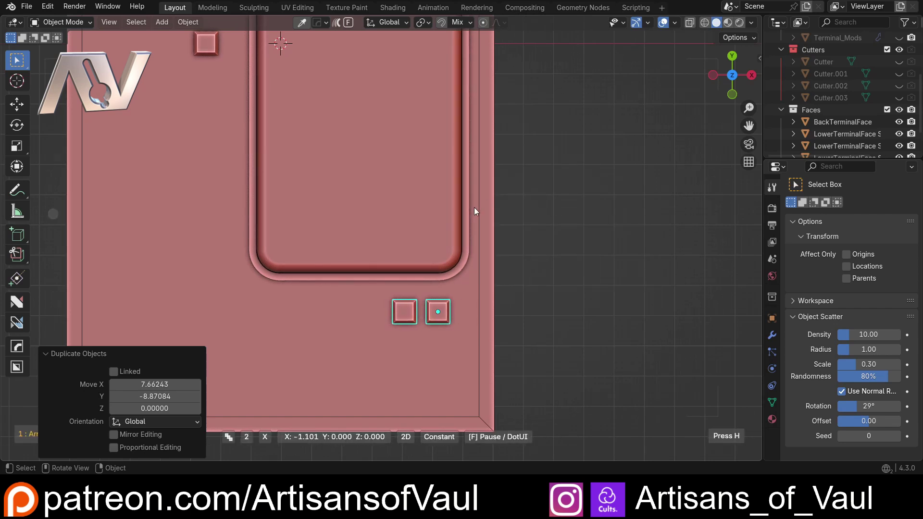
scroll(473, 208, up, 3)
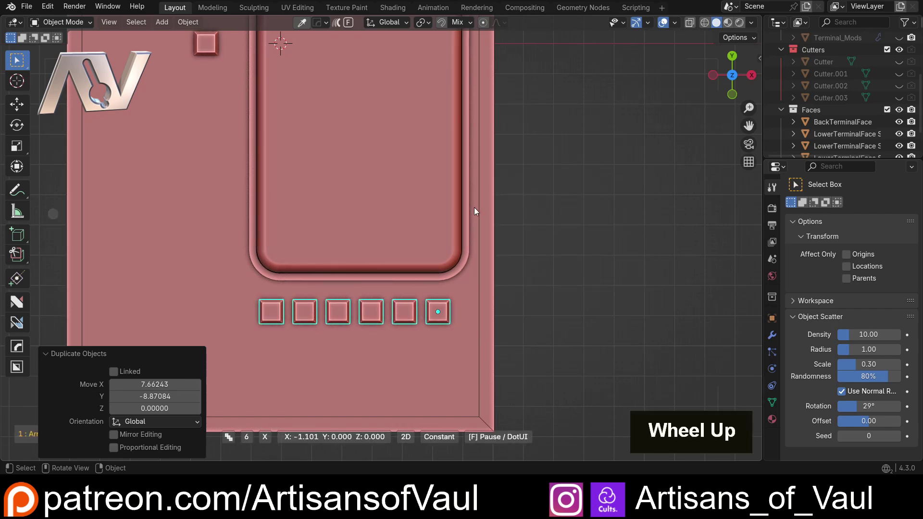
key(h)
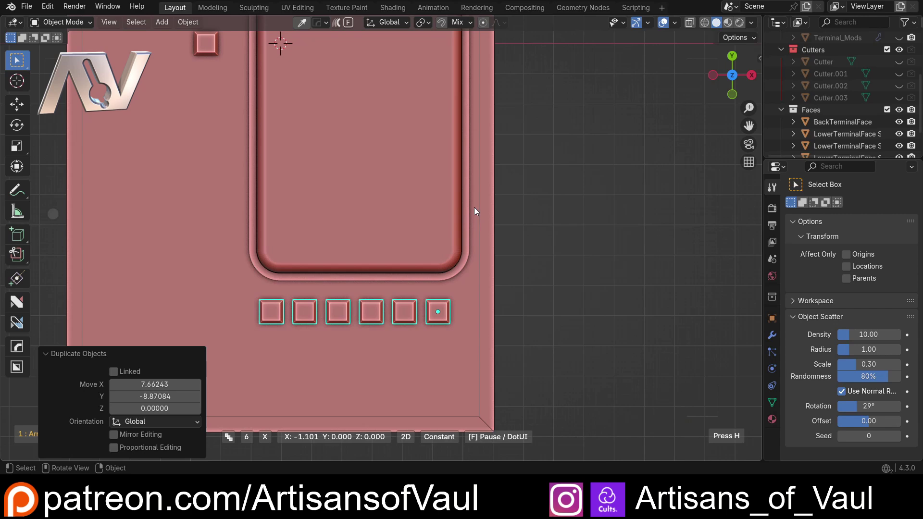
Step: Add a second array to the button row with a count of 3 along Y and an offset of -1.1
key(a)
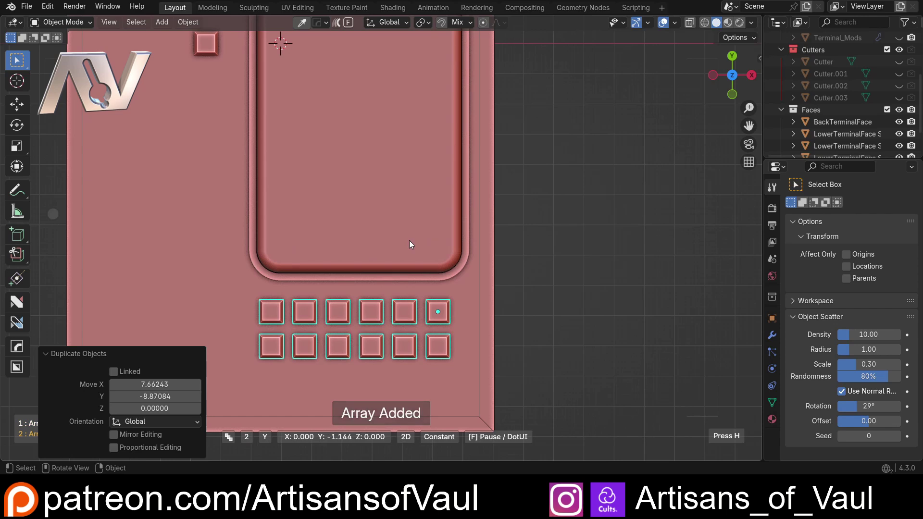
scroll(411, 245, up, 1)
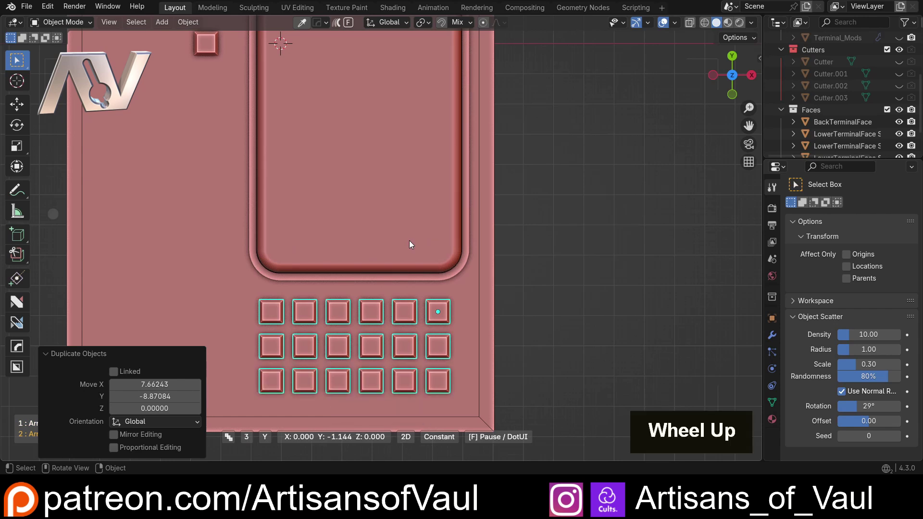
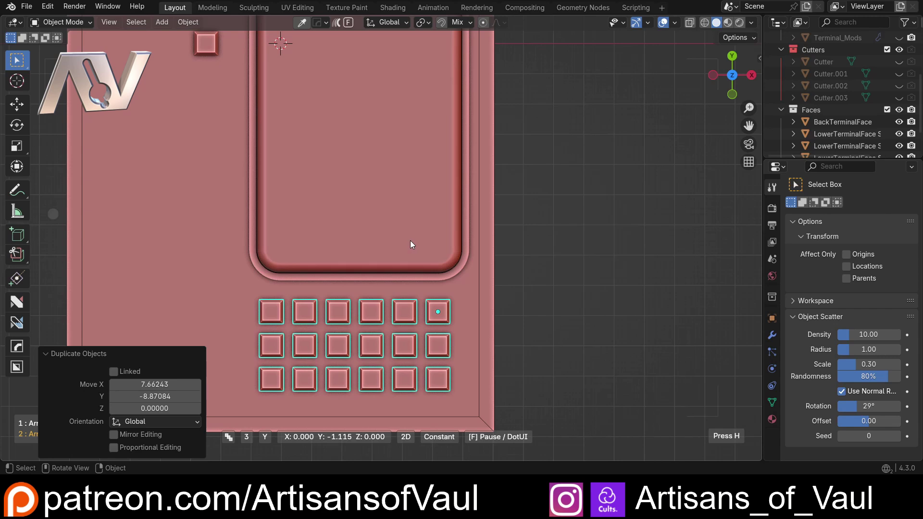
key(Tab)
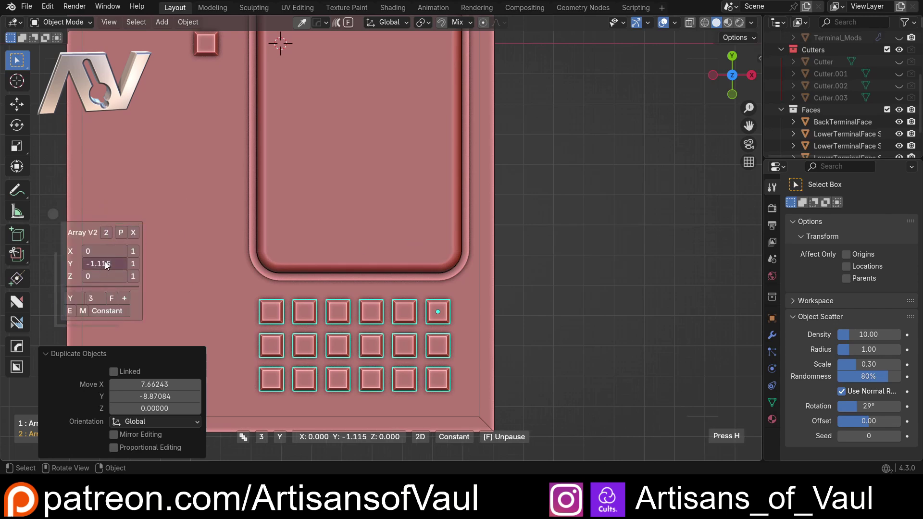
text(1)
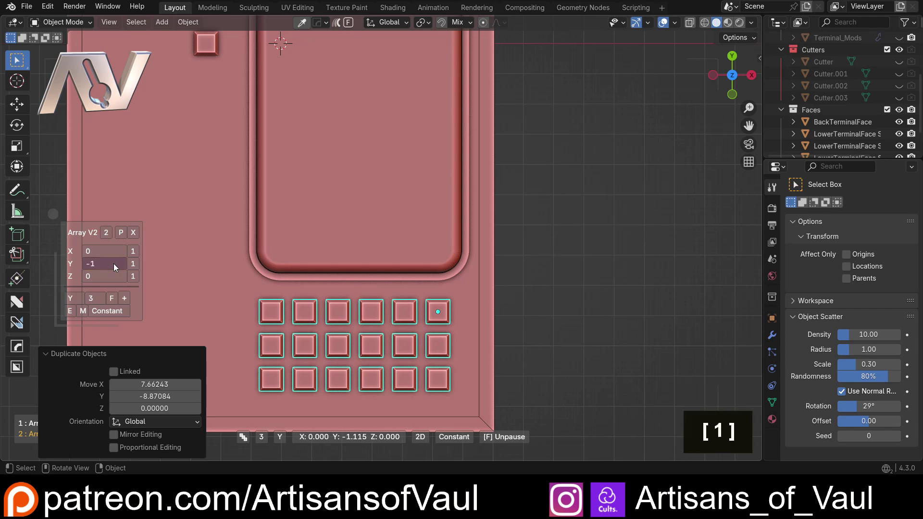
text(h)
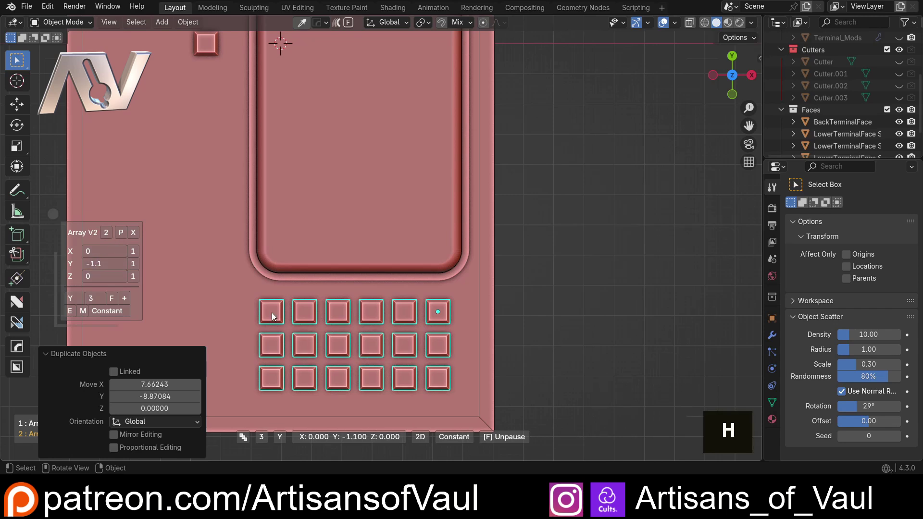
Step: Set the first array's X offset to -1.1 so the spacing matches the Y direction
text(w)
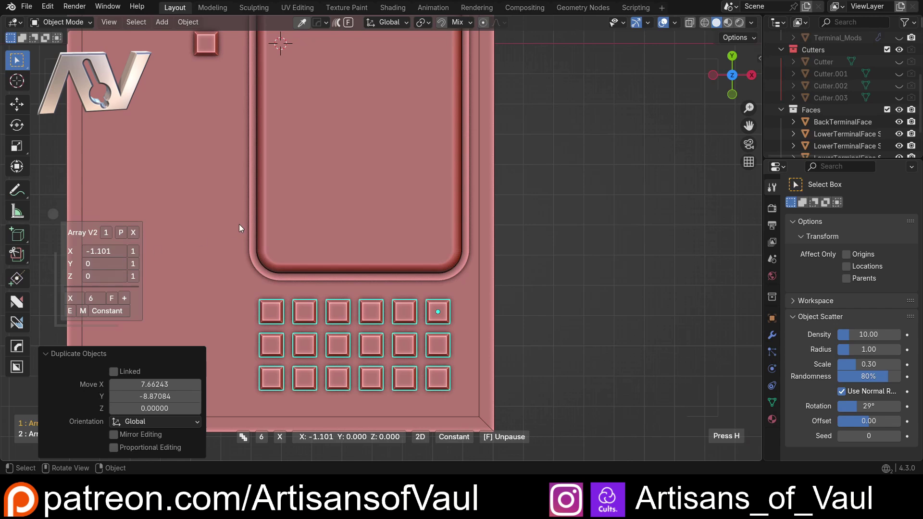
text(w)
double_click(105, 250)
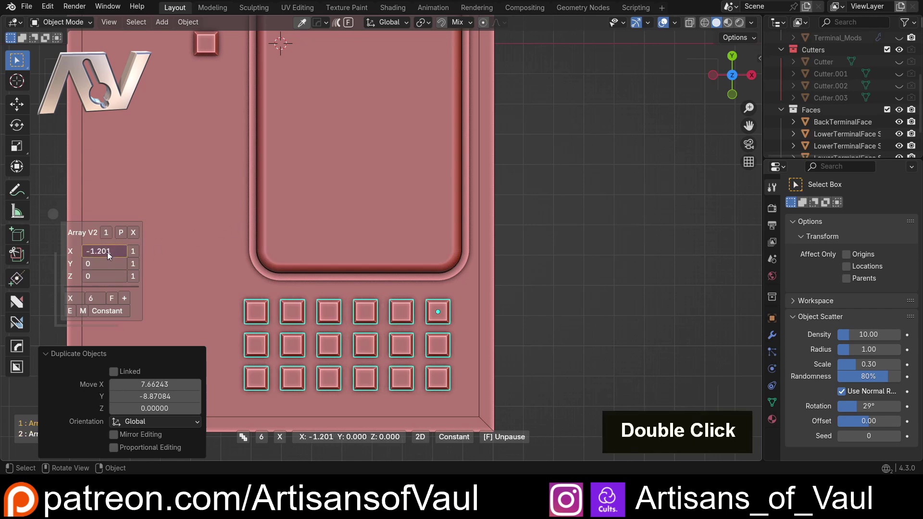
text(-4)
key(BackSpace)
text(1.)
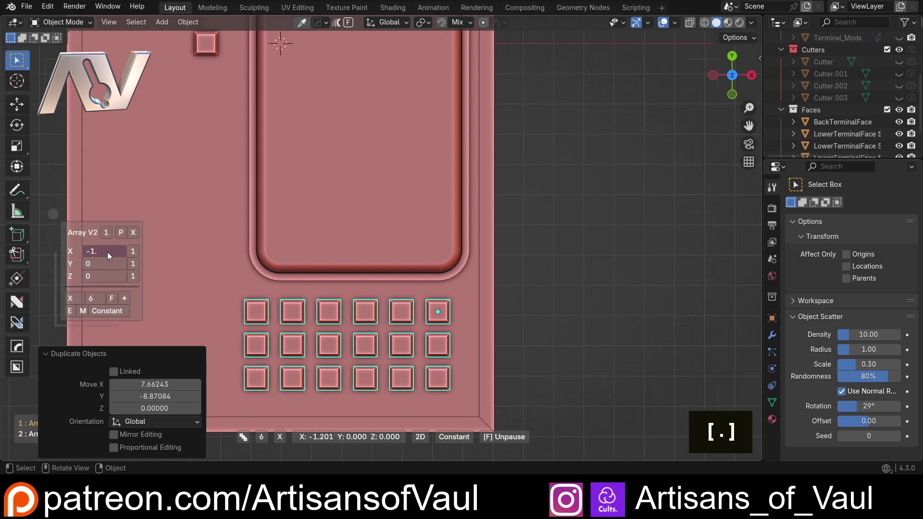
key(Return)
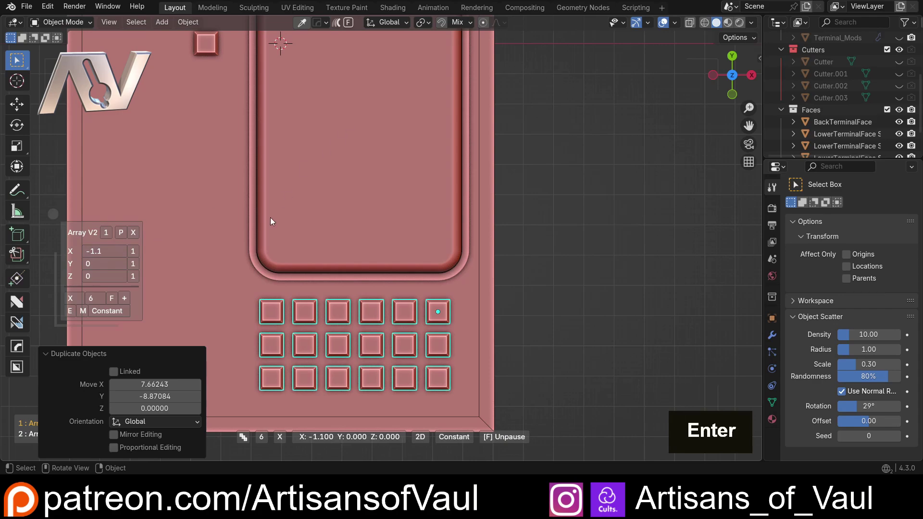
Step: Raise the large rounded block about 0.13 along Z above the panel
middle_drag(222, 232, 332, 243)
key(g)
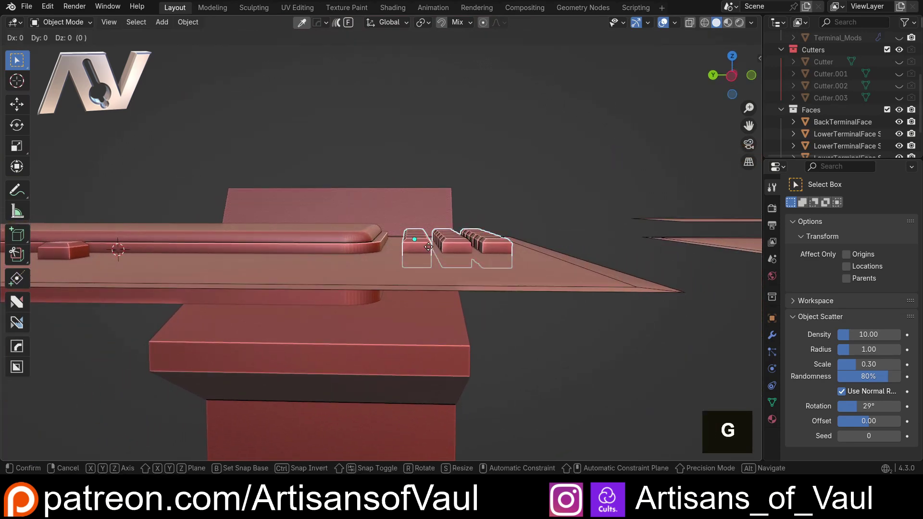
key(Escape)
click(312, 244)
key(g)
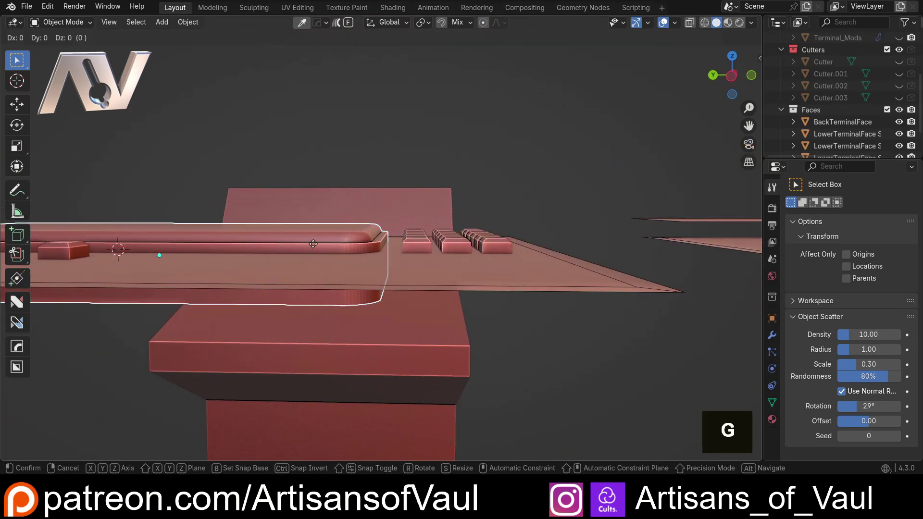
key(z)
click(313, 226)
scroll(322, 134, down, 3)
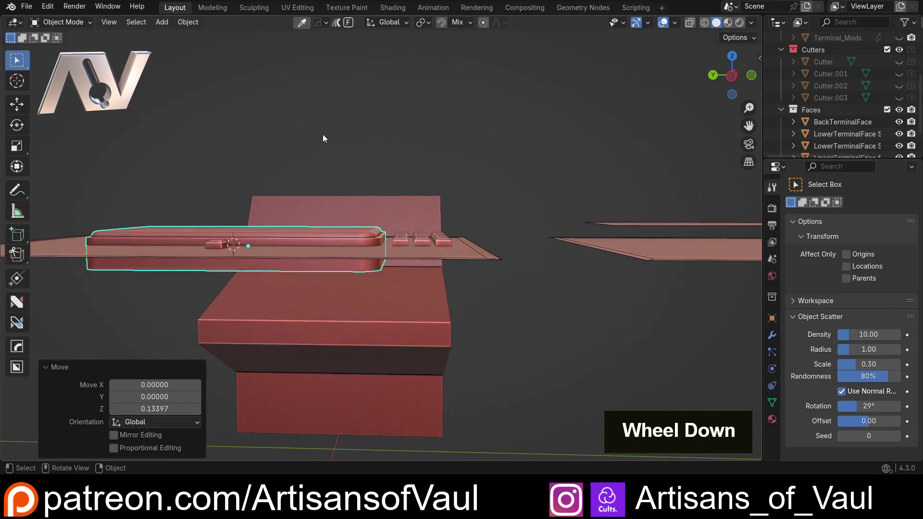
Step: Duplicate the button grid and move the copy about 20.3 along Y to the other end of the rounded block
middle_drag(322, 134, 694, 99)
click(731, 75)
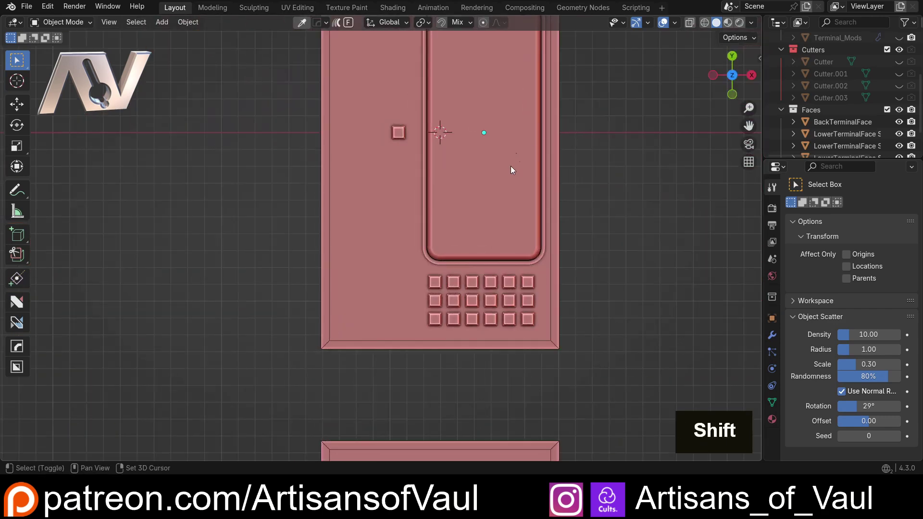
shift+middle_drag(510, 165, 495, 189)
shift+middle_drag(507, 143, 460, 231)
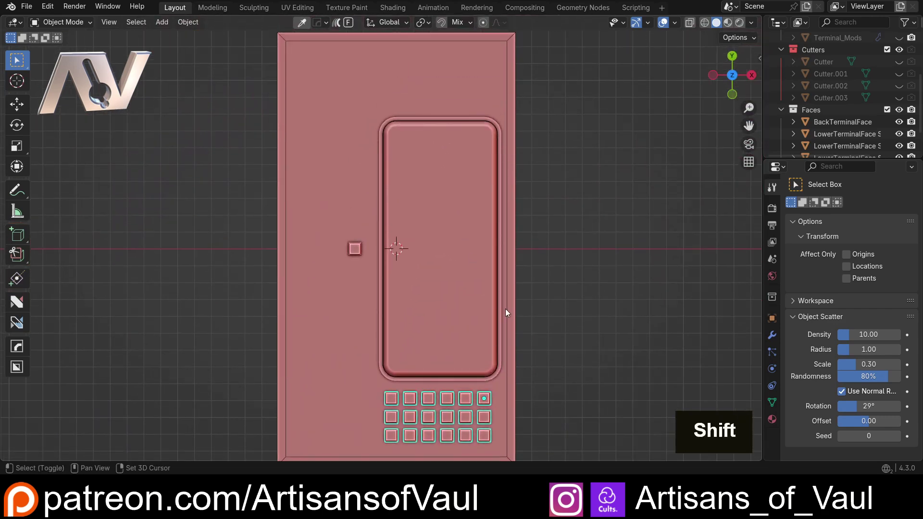
key(shift+d)
key(y)
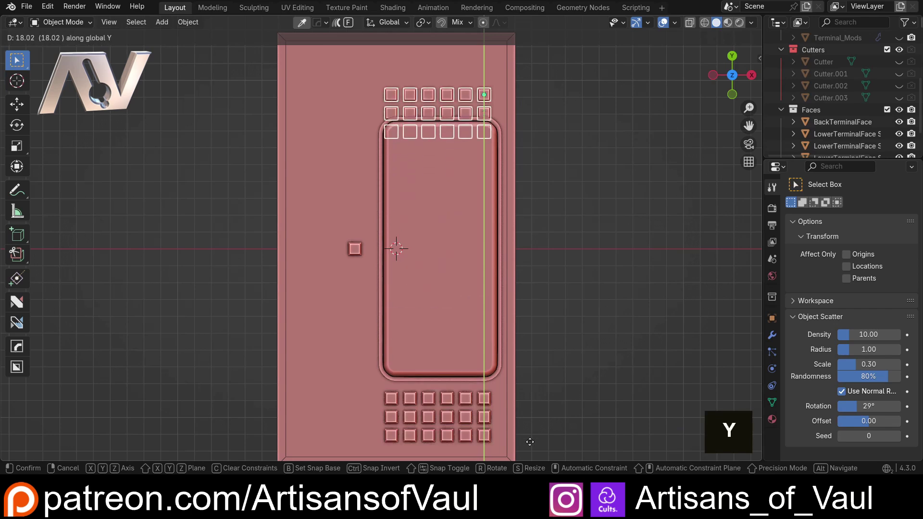
click(553, 389)
Step: Scale the duplicated button grid by about 1.42 and move it about -0.14 along X and -0.55 along Y
shift+middle_drag(552, 388, 541, 437)
scroll(541, 437, up, 2)
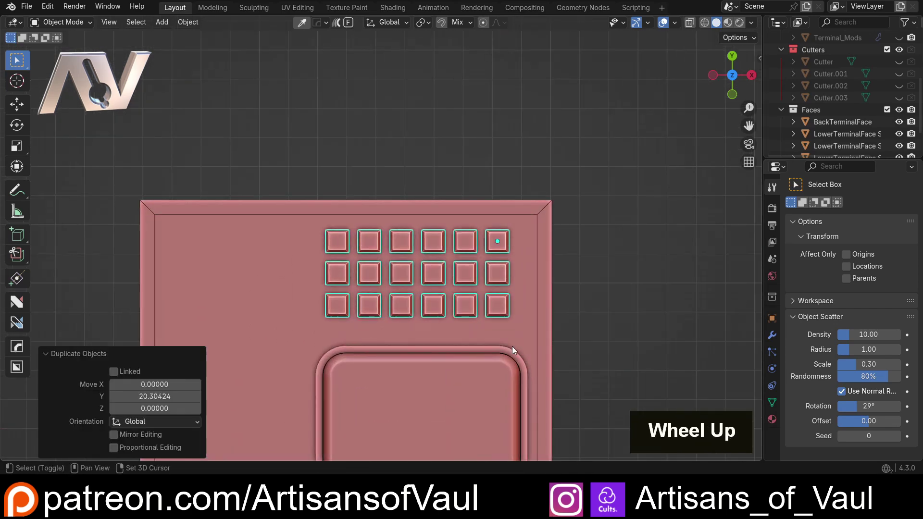
shift+middle_drag(512, 346, 470, 289)
key(s)
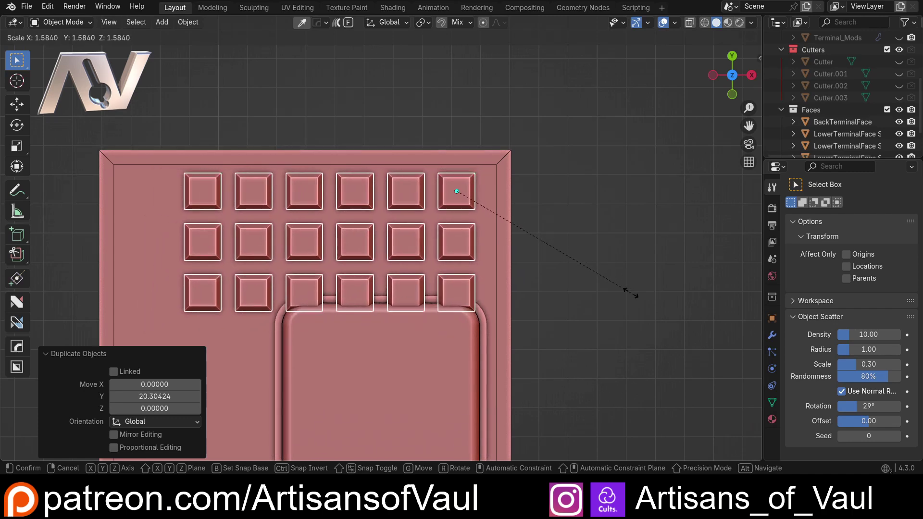
click(603, 290)
scroll(604, 290, down, 4)
shift+middle_drag(507, 301, 509, 225)
key(g)
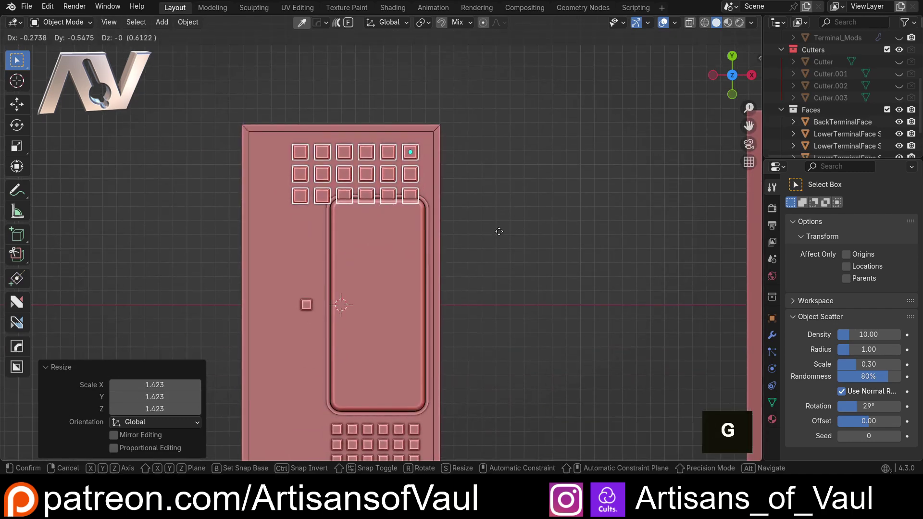
click(500, 231)
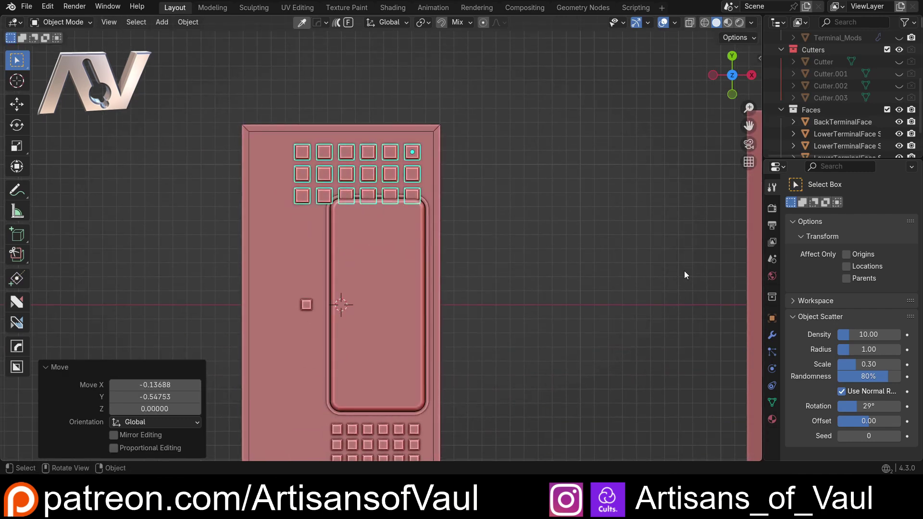
Step: Reduce the enlarged button grid's array counts to 2 along Y and 4 along X
click(771, 335)
click(791, 289)
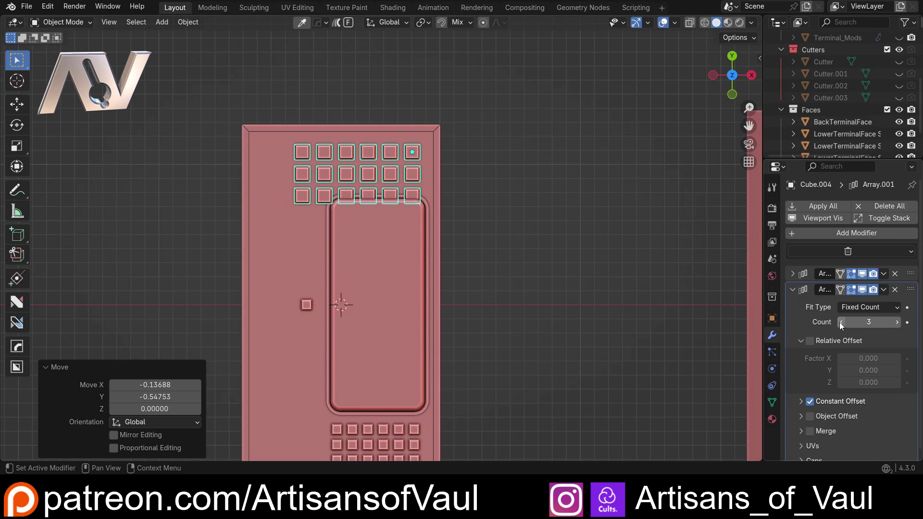
click(840, 322)
click(795, 275)
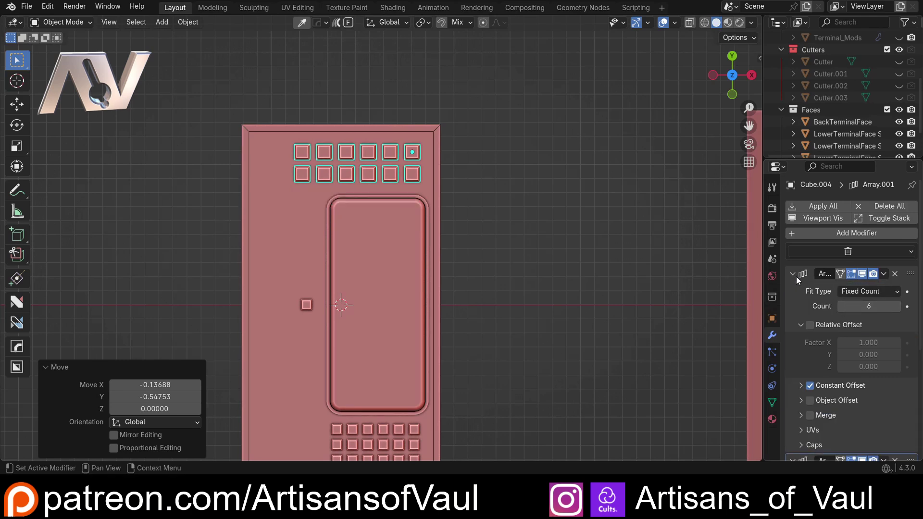
click(897, 306)
click(840, 307)
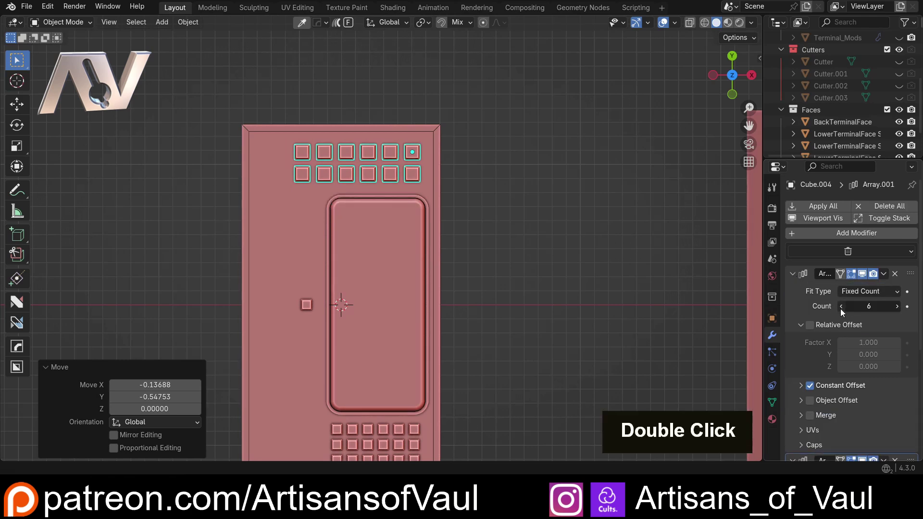
click(840, 307)
click(840, 306)
Step: Move the 4 by 2 button grid about -0.11 along X and -0.23 along Y to centre it beyond the block's end
scroll(485, 255, down, 3)
middle_drag(485, 256, 575, 257)
click(730, 71)
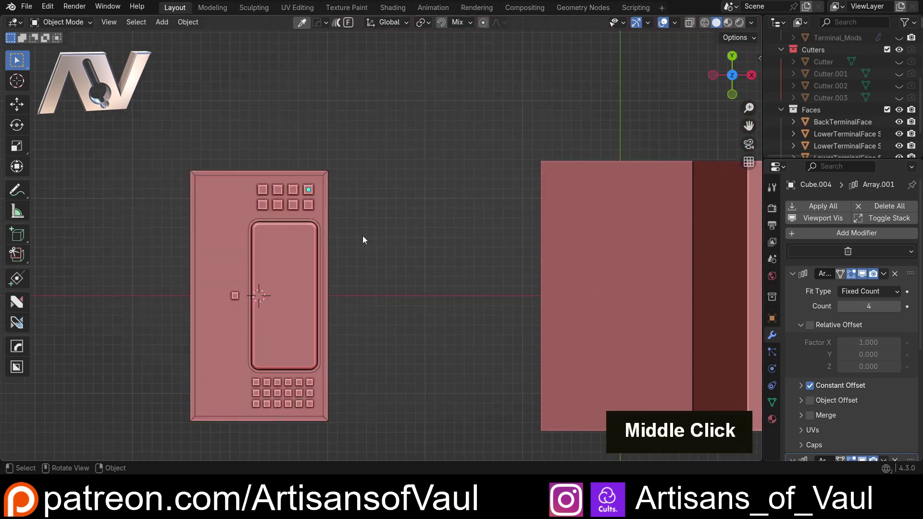
scroll(427, 212, up, 3)
shift+middle_drag(426, 213, 447, 165)
click(436, 148)
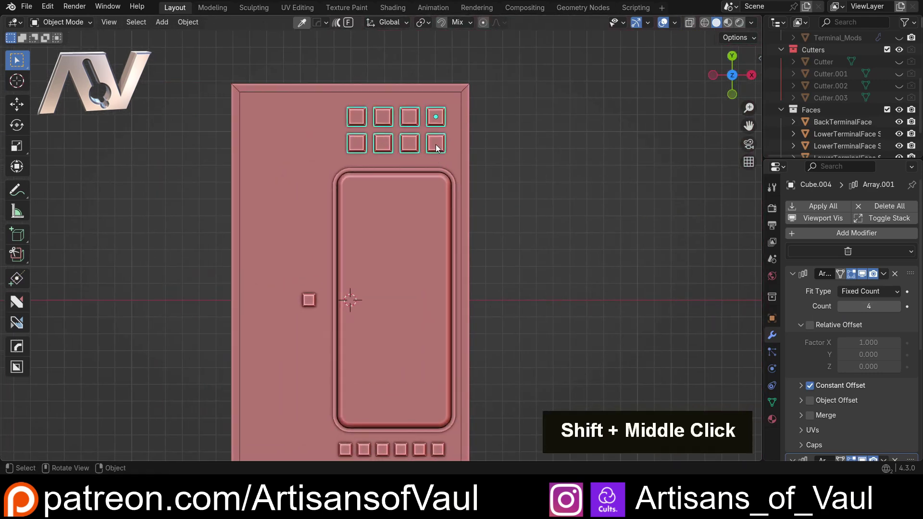
key(g)
click(433, 153)
Step: Add a Centred Array modifier to the single bevelled button beside the rounded block
scroll(431, 211, down, 2)
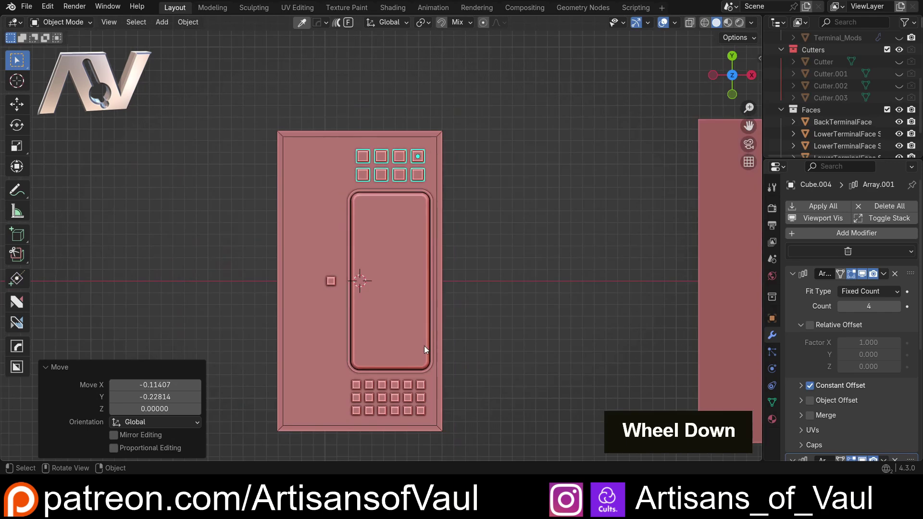
click(330, 283)
middle_drag(329, 282, 692, 117)
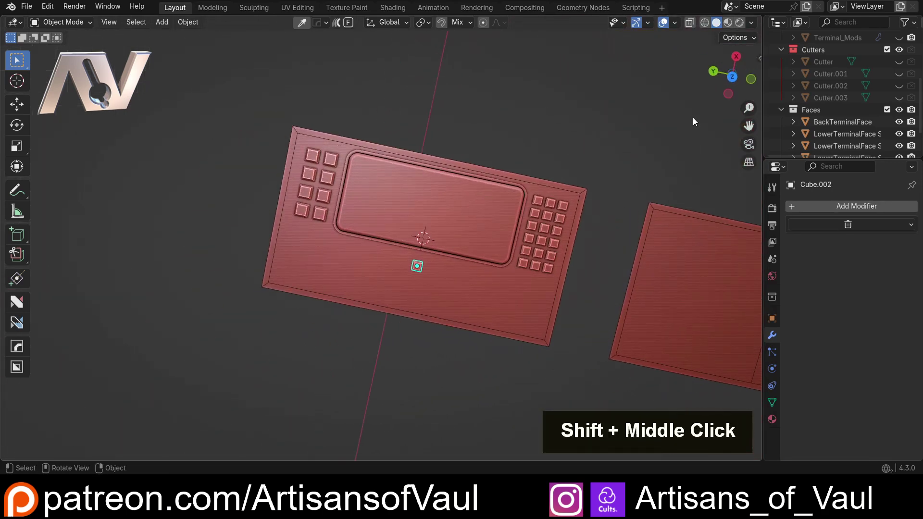
click(736, 80)
scroll(434, 267, up, 3)
shift+middle_drag(471, 172, 432, 250)
click(850, 207)
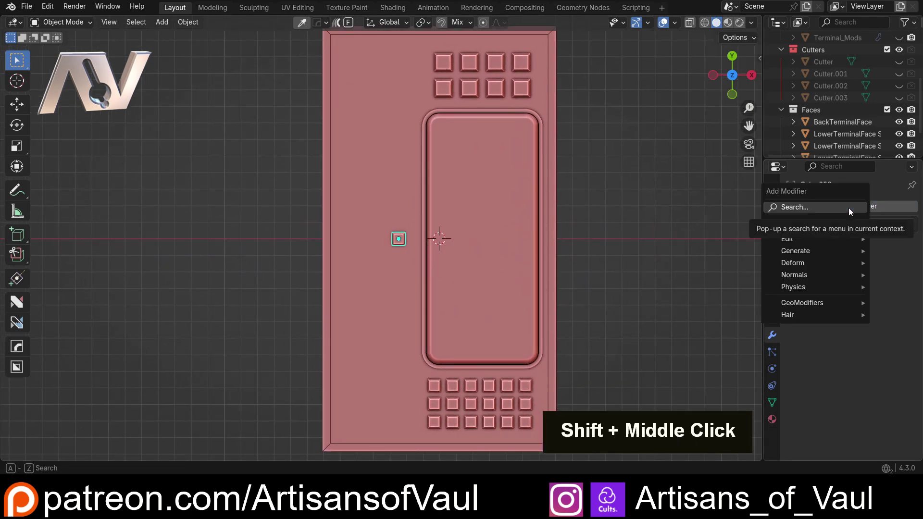
mouse_move(816, 303)
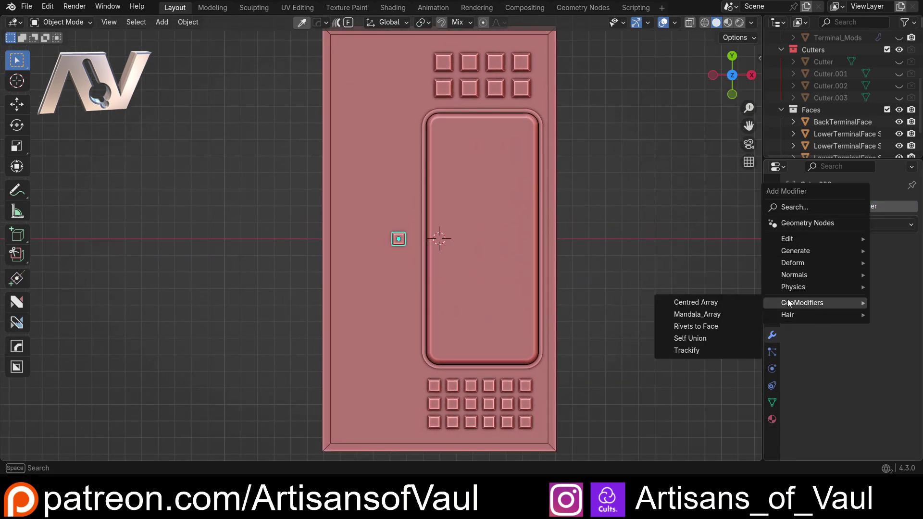
click(707, 303)
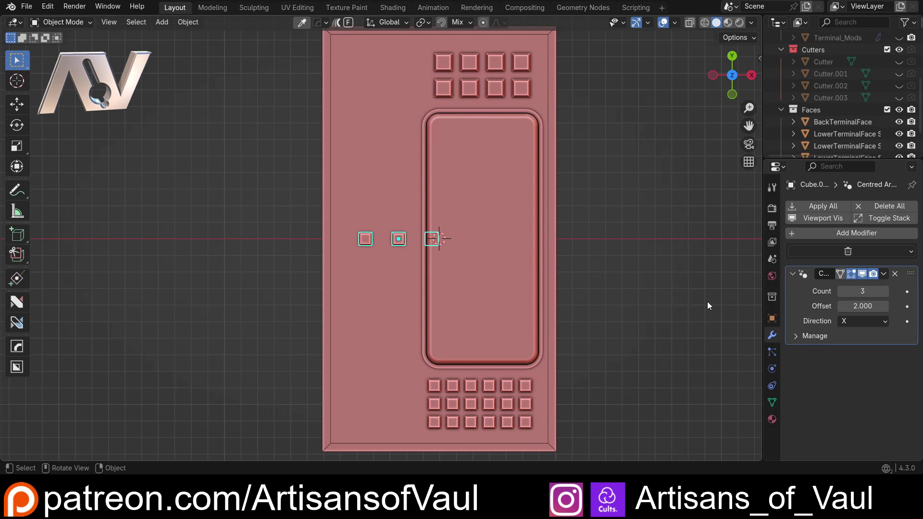
Step: Set the button's centred array to the Y direction with an offset of 1.080 and a count of 12
click(852, 322)
click(842, 343)
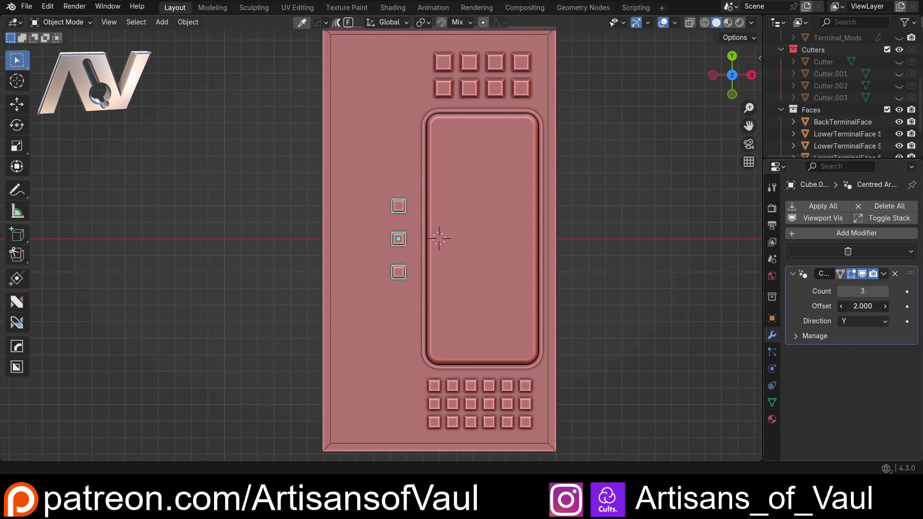
drag(862, 306, 838, 307)
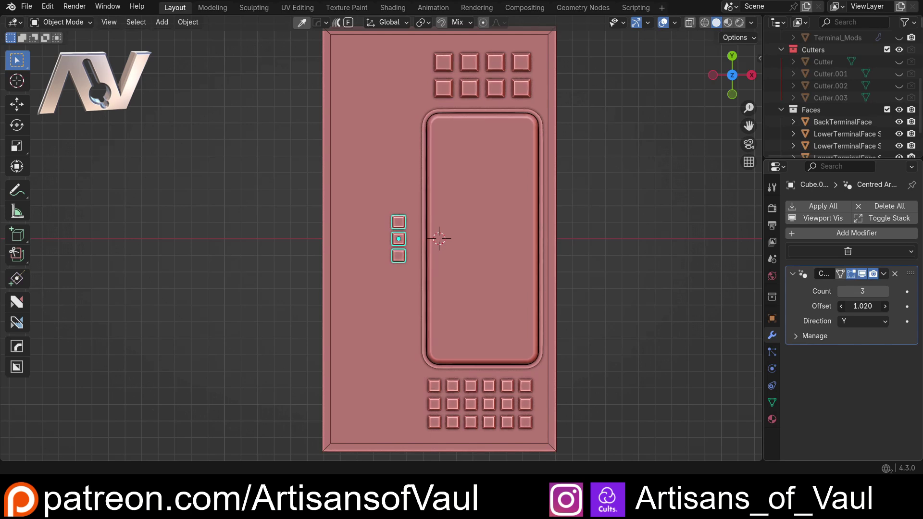
drag(863, 291, 889, 291)
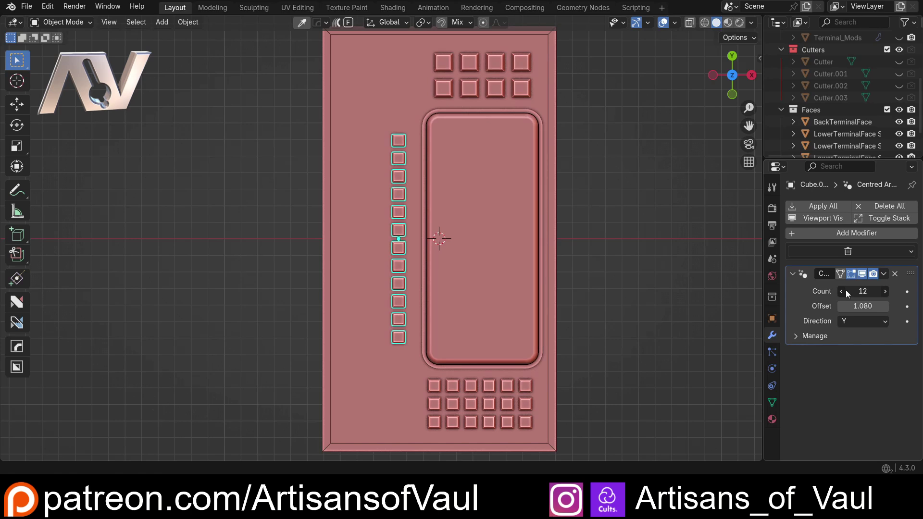
scroll(446, 229, down, 1)
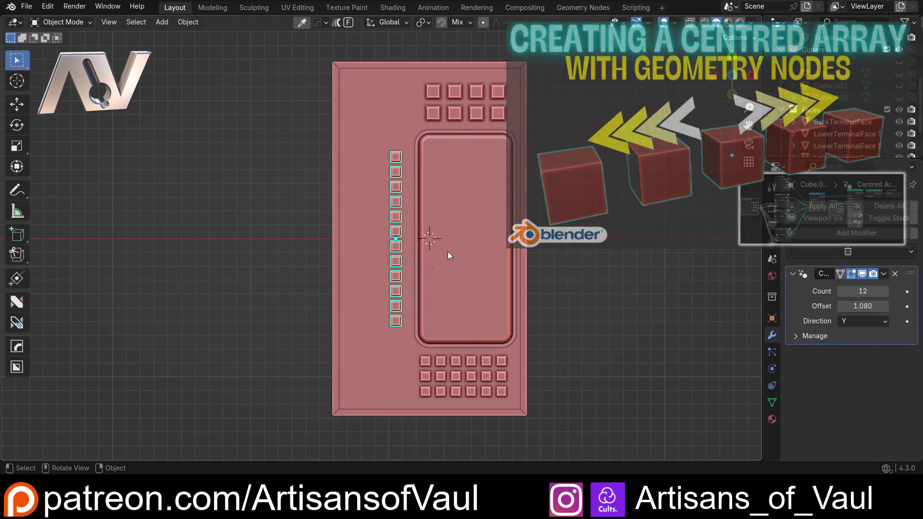
scroll(378, 239, up, 3)
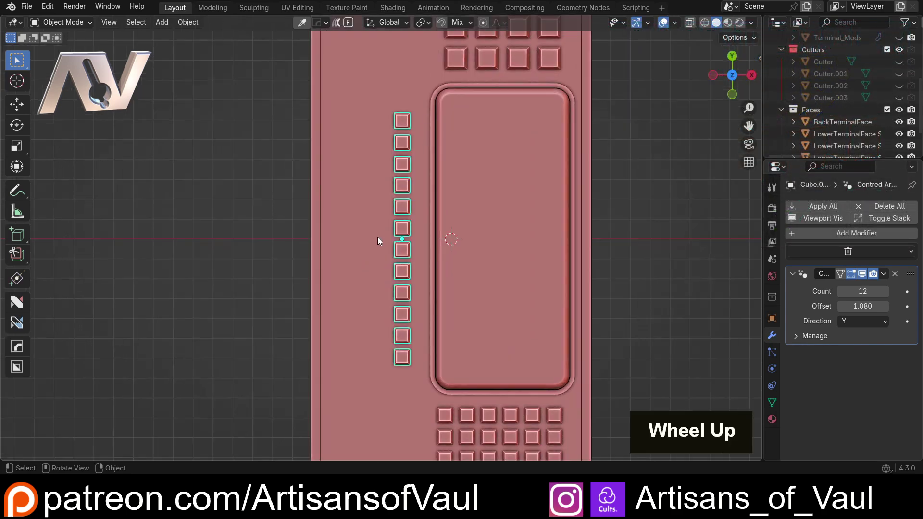
scroll(377, 239, down, 2)
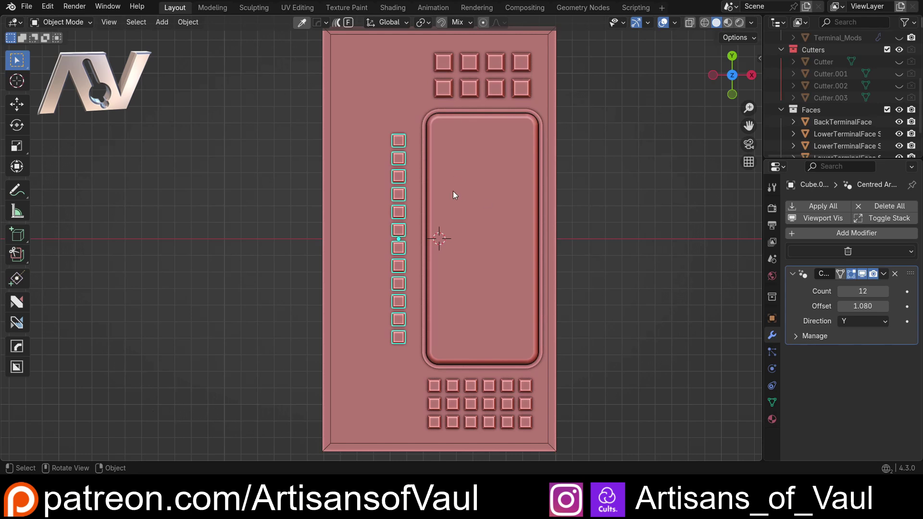
scroll(448, 198, up, 1)
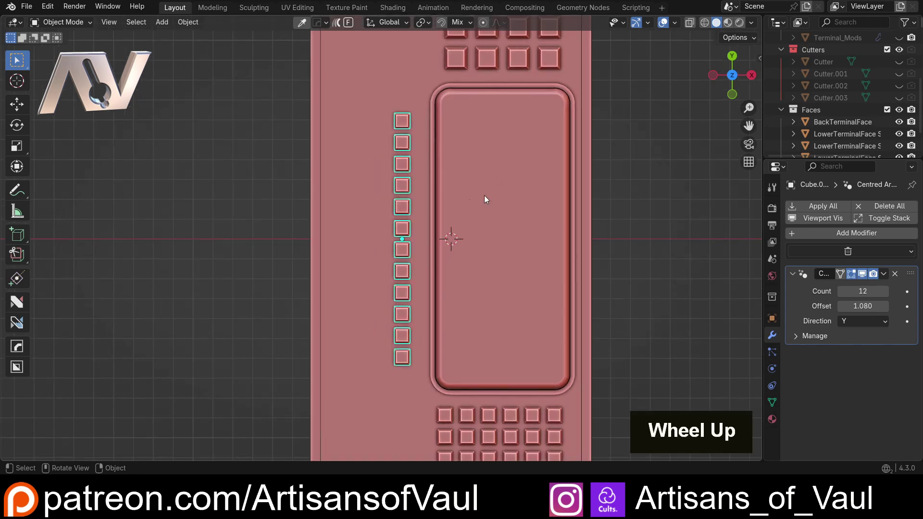
Step: Array the button column into a staggered second column with a constant offset of about -1.086 in X and 0.648 in Y
shift+middle_drag(611, 258, 535, 267)
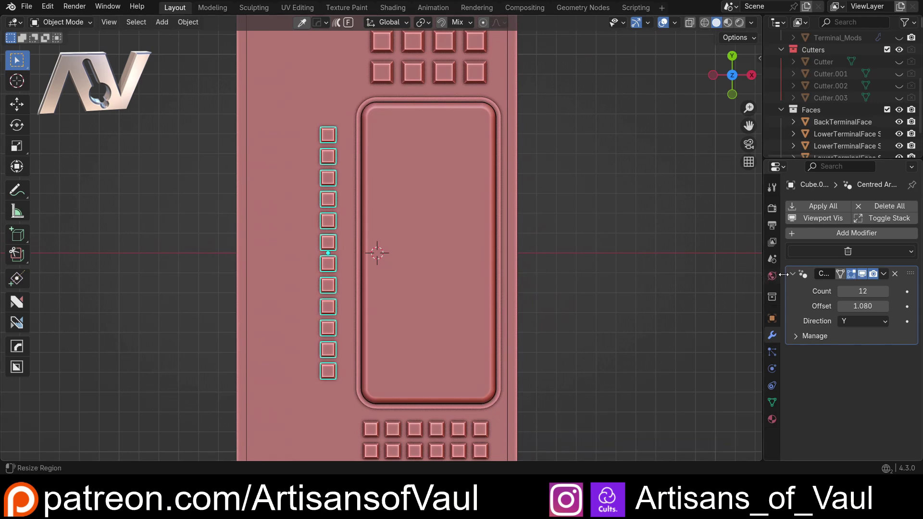
key(q)
click(544, 210)
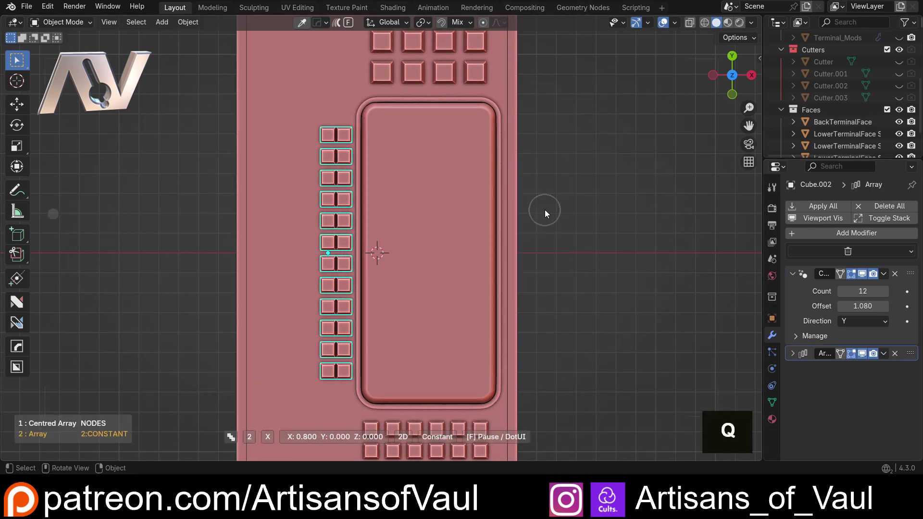
key(h)
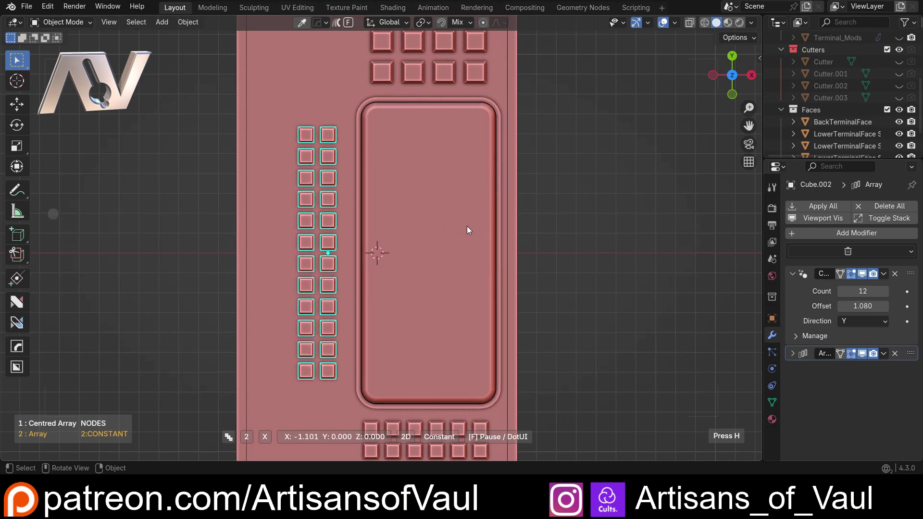
key(ctrl+x)
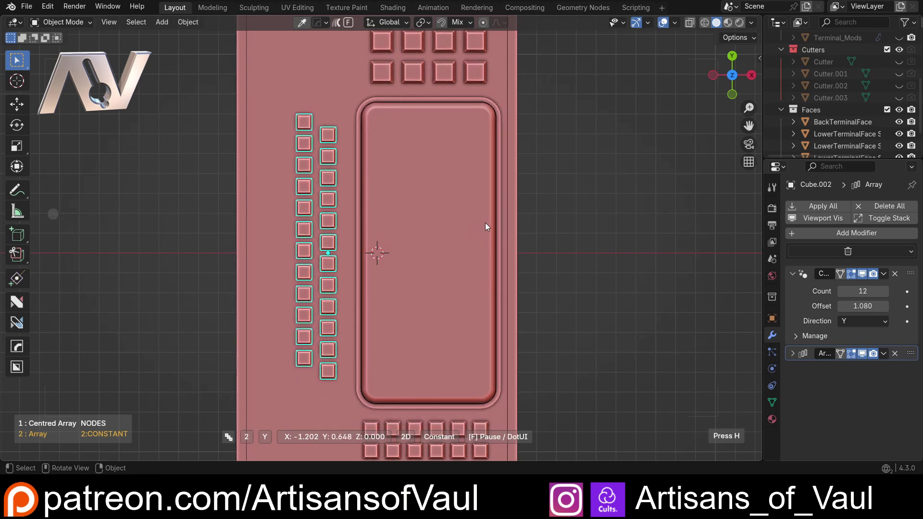
key(ctrl+x)
key(ctrl+x)
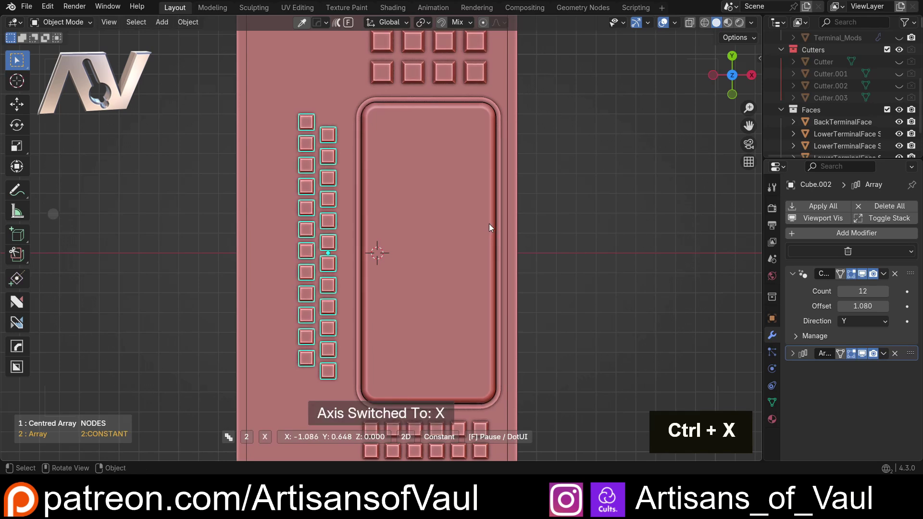
key(Return)
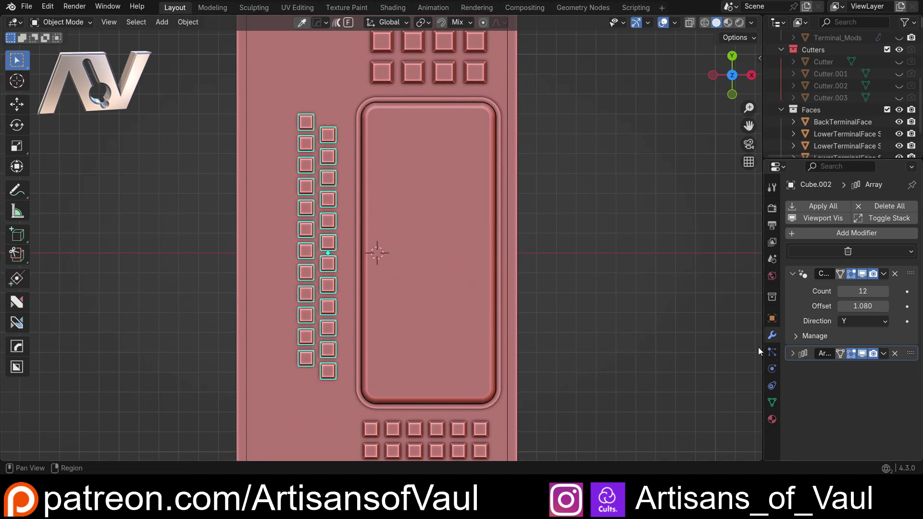
double_click(791, 353)
Step: Add another constant-offset array repeating the staggered column pair along negative X with a count of 3
shift+middle_drag(413, 264, 435, 282)
key(q)
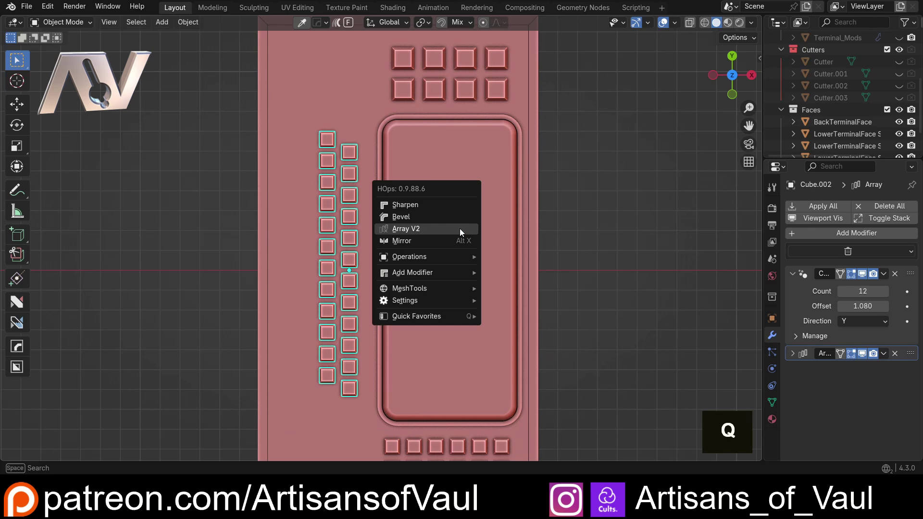
ctrl+click(459, 229)
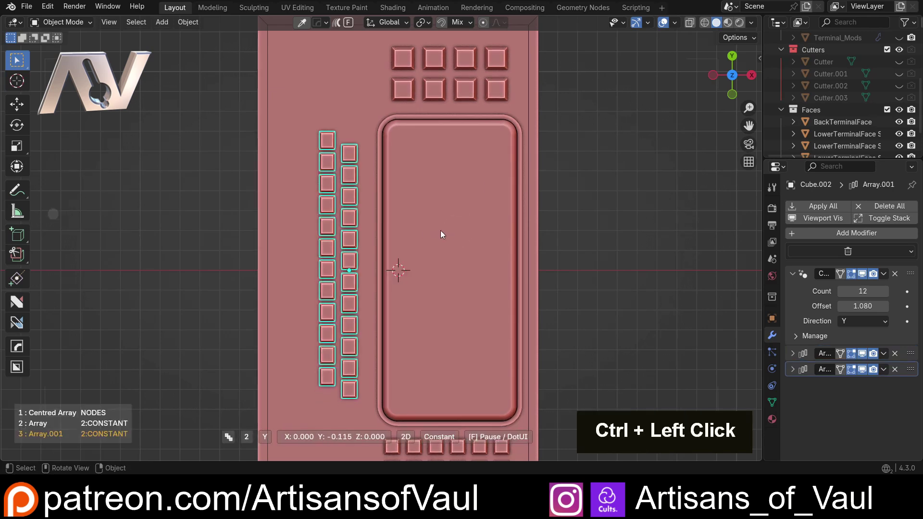
key(x)
key(x)
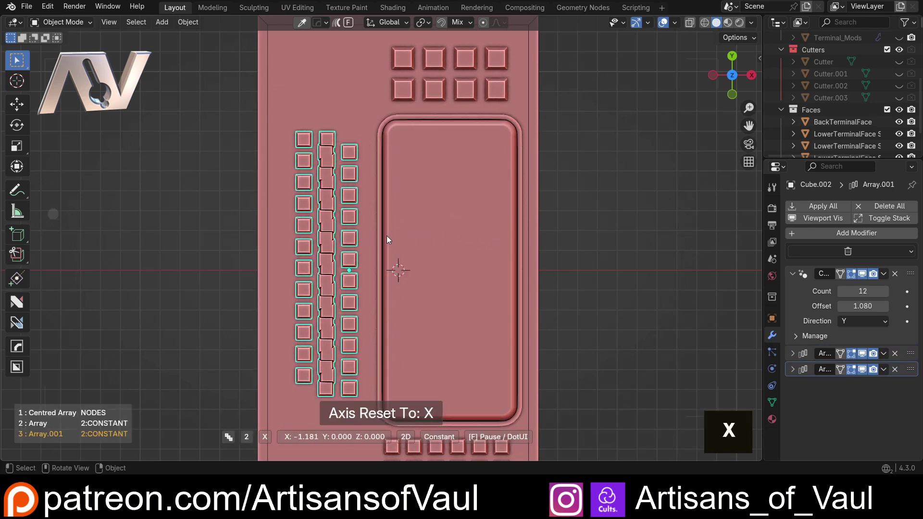
scroll(356, 247, up, 1)
click(354, 242)
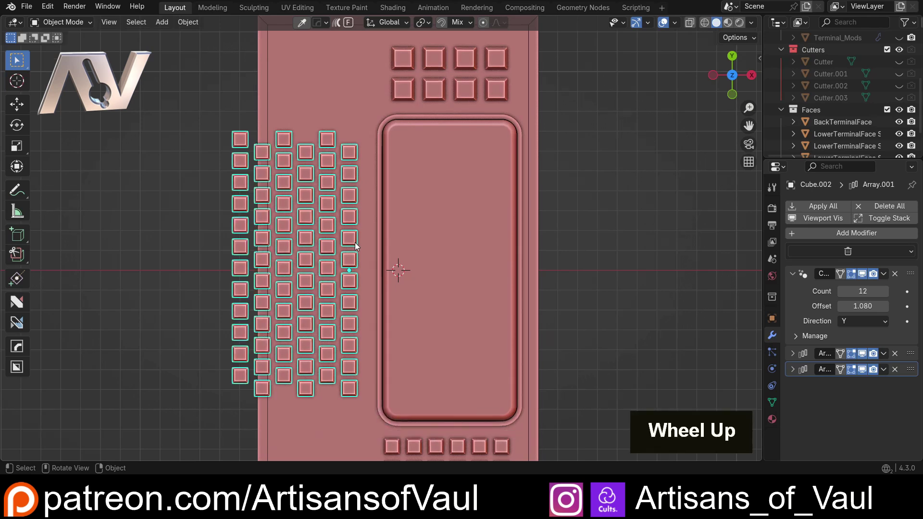
Step: Move the staggered keys about 0.24 along X and reduce the last array's count to 2 so they fit the panel
key(g)
key(x)
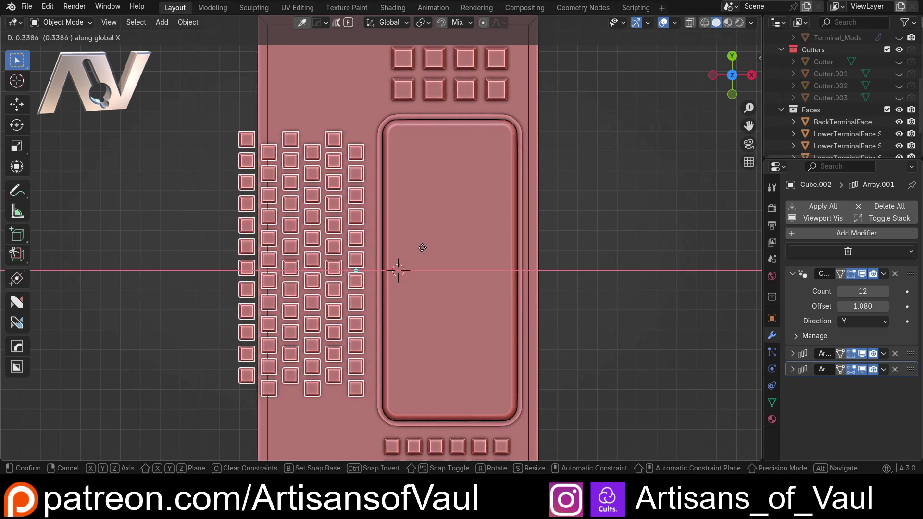
click(422, 248)
click(792, 369)
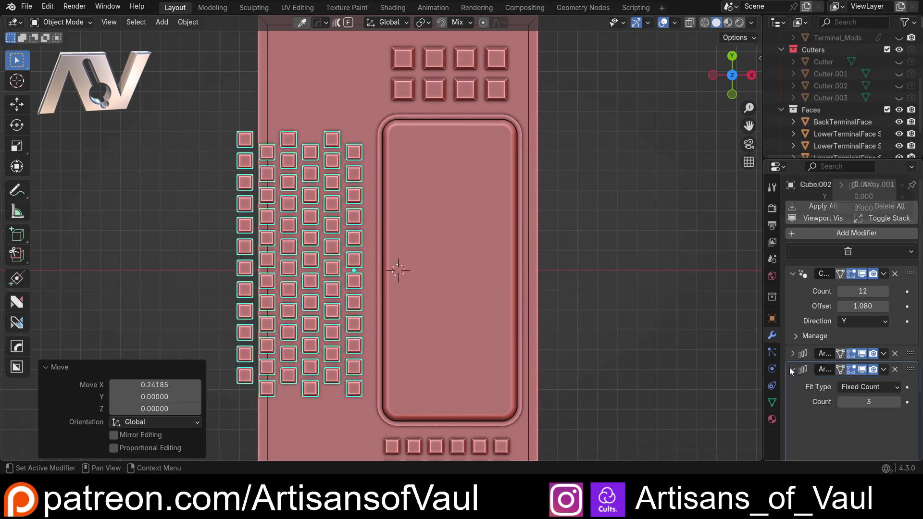
click(869, 401)
text(2)
key(Return)
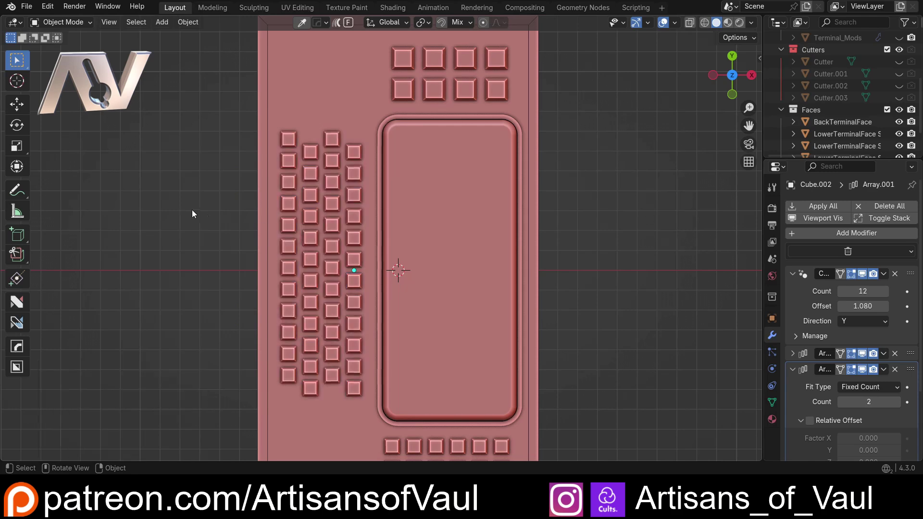
Step: Duplicate all three button groups together and move the copies about -19.72 along X and 24.21 along Y, clear of the panel
middle_drag(192, 210, 295, 242)
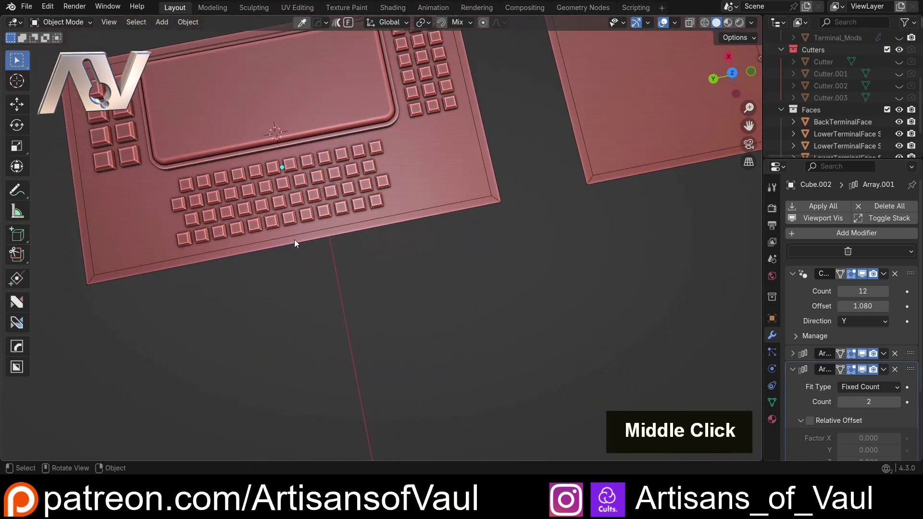
scroll(296, 189, down, 2)
shift+middle_drag(296, 188, 365, 226)
click(416, 164)
shift+click(360, 236)
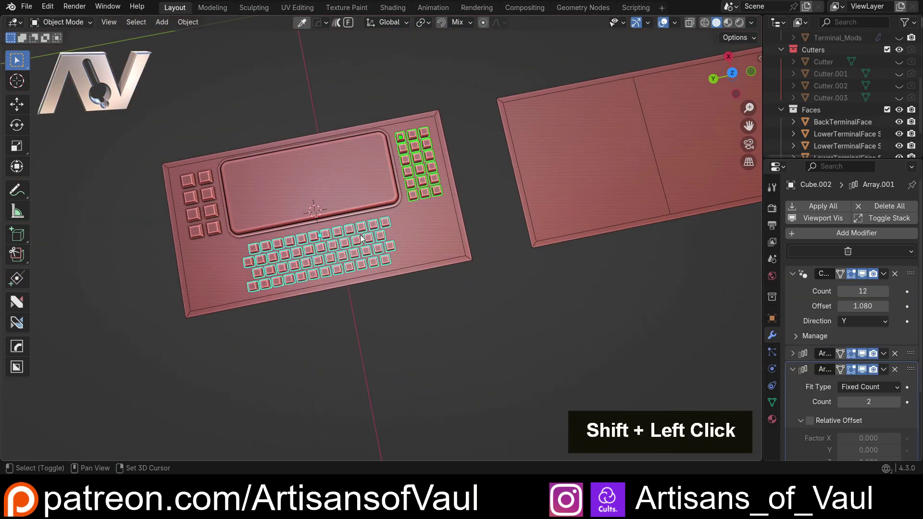
shift+click(190, 209)
click(732, 75)
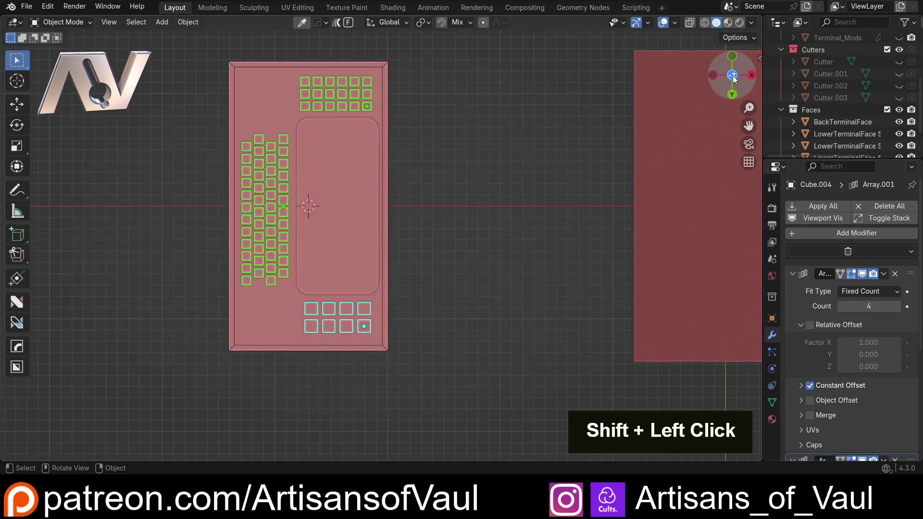
click(732, 74)
scroll(432, 201, down, 2)
shift+middle_drag(433, 201, 460, 245)
key(shift+d)
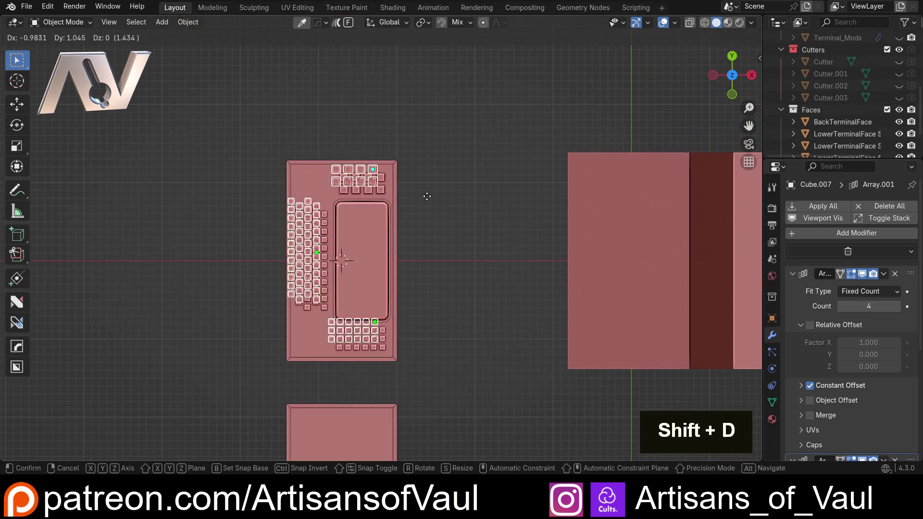
click(307, 56)
shift+middle_drag(366, 114, 413, 204)
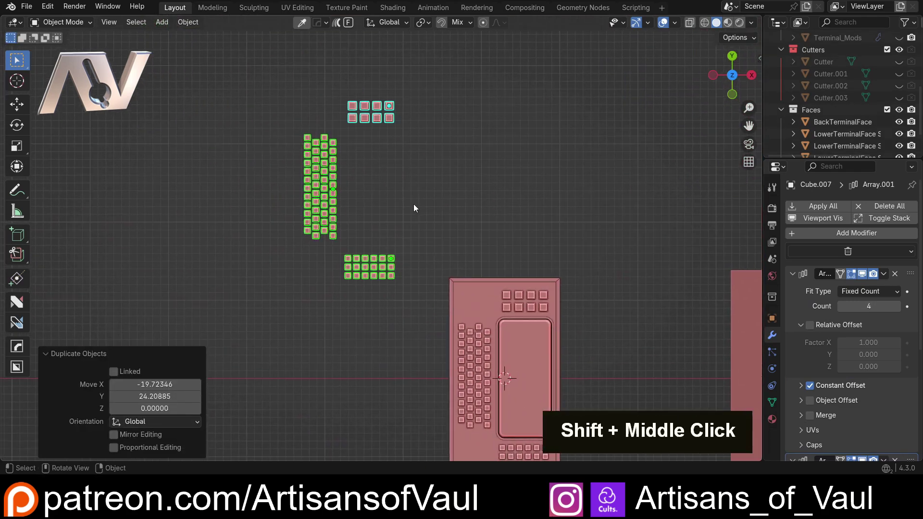
scroll(541, 149, down, 1)
scroll(539, 151, up, 1)
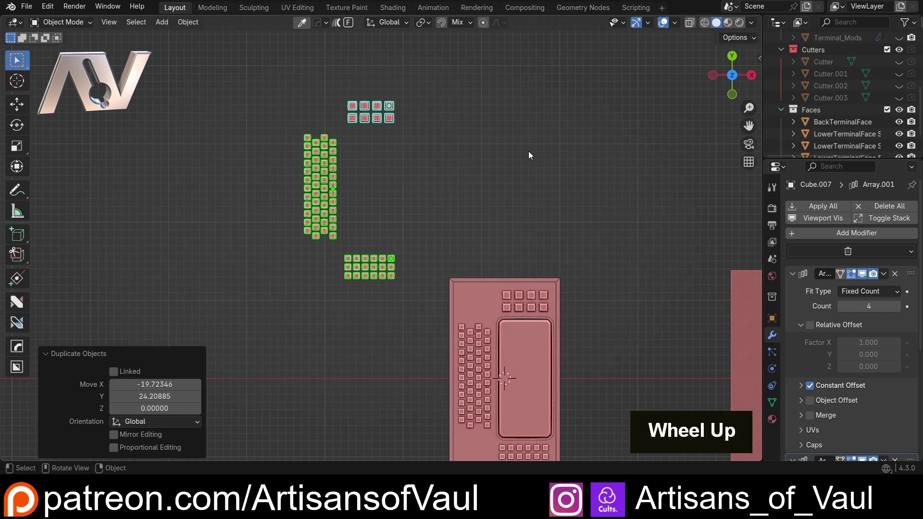
Step: Move the duplicated button groups into a new collection named Keys and deselect them
key(m)
click(482, 157)
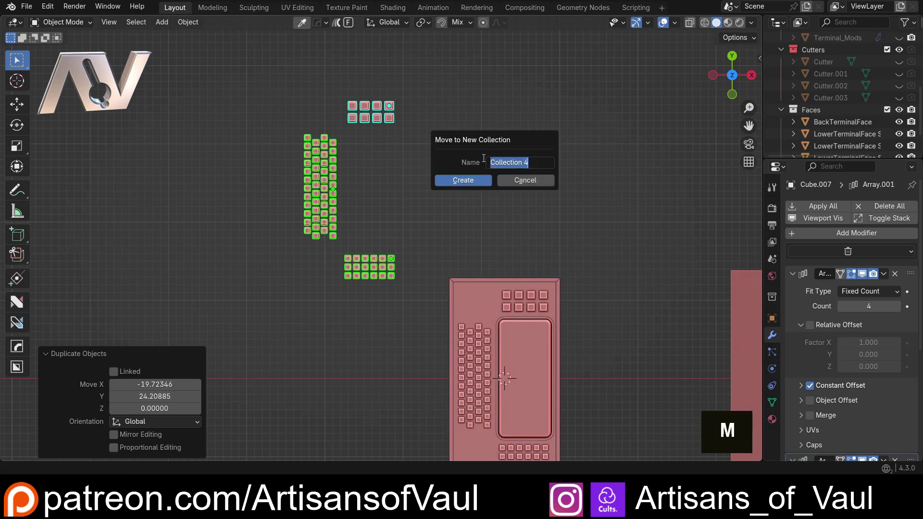
text(Key)
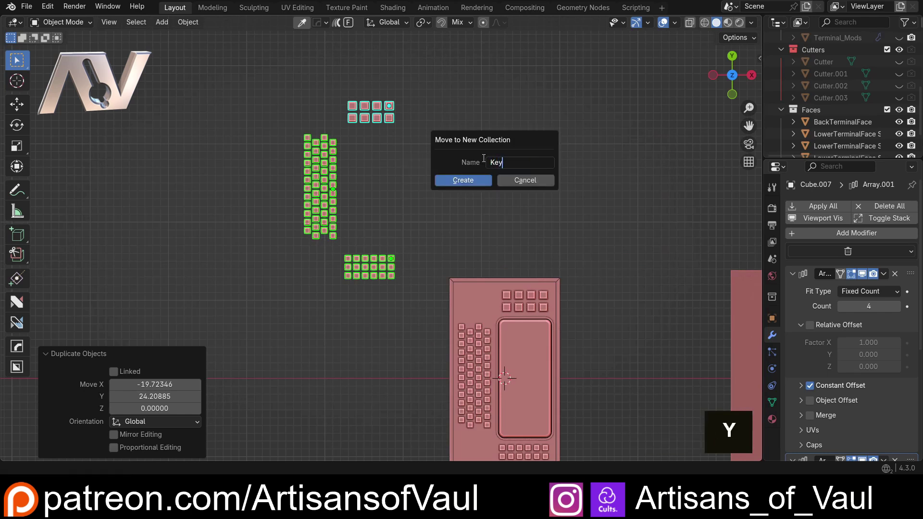
text(s)
key(Return)
key(Return)
shift+middle_drag(482, 158, 354, 332)
scroll(478, 226, up, 2)
scroll(365, 164, down, 2)
scroll(304, 206, up, 1)
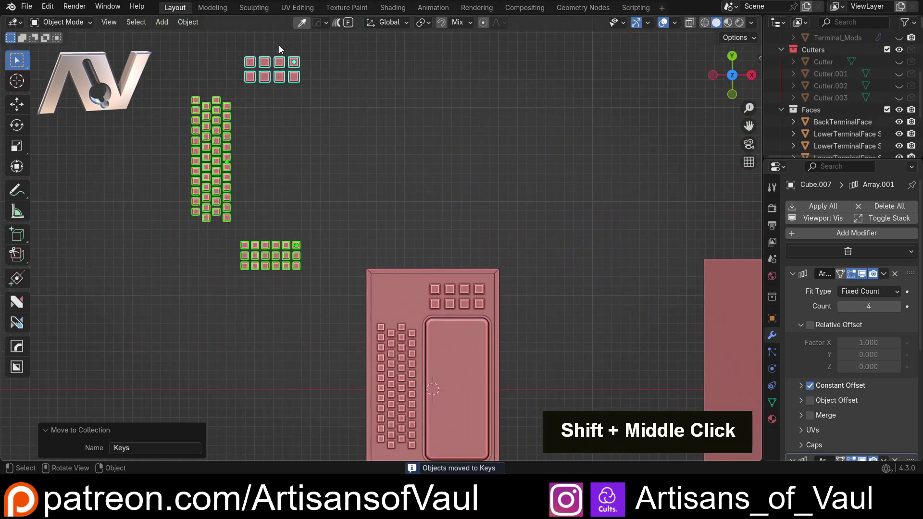
click(368, 170)
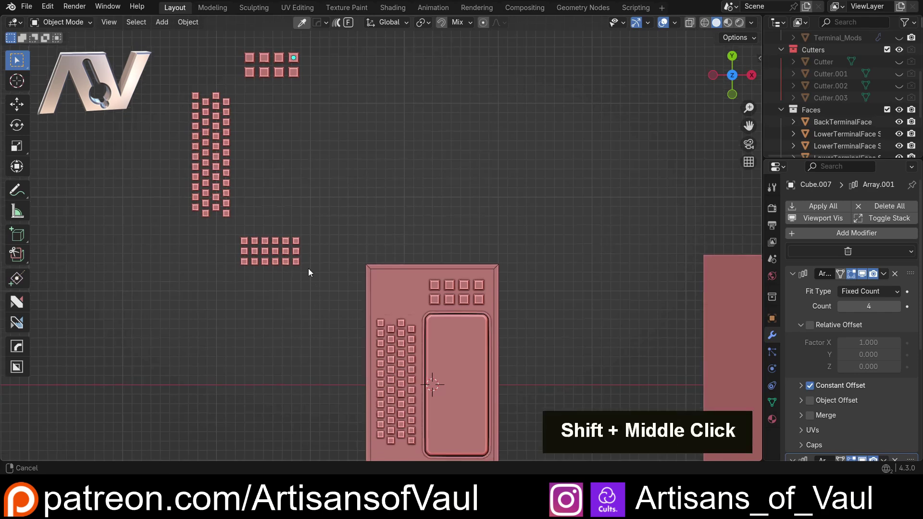
Step: Apply all modifiers on the staggered key group beside the panel's large rounded block, using Smart Apply
shift+middle_drag(308, 268, 249, 186)
scroll(249, 186, up, 2)
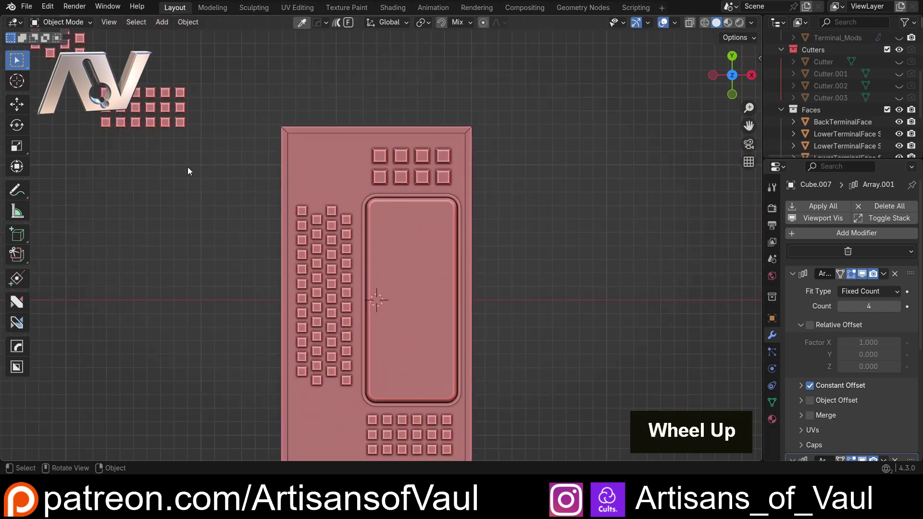
shift+middle_drag(134, 105, 324, 40)
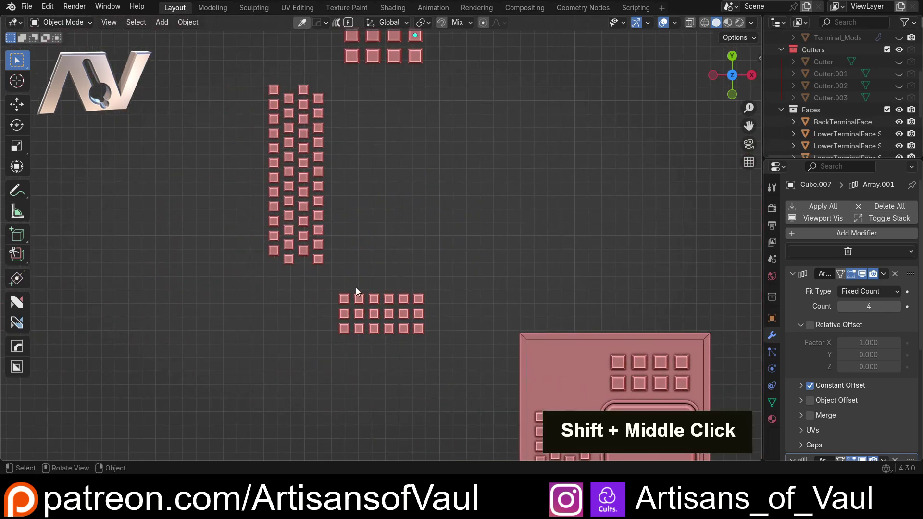
shift+middle_drag(356, 288, 191, 137)
scroll(358, 327, up, 2)
shift+middle_drag(359, 327, 377, 241)
click(324, 237)
key(Return)
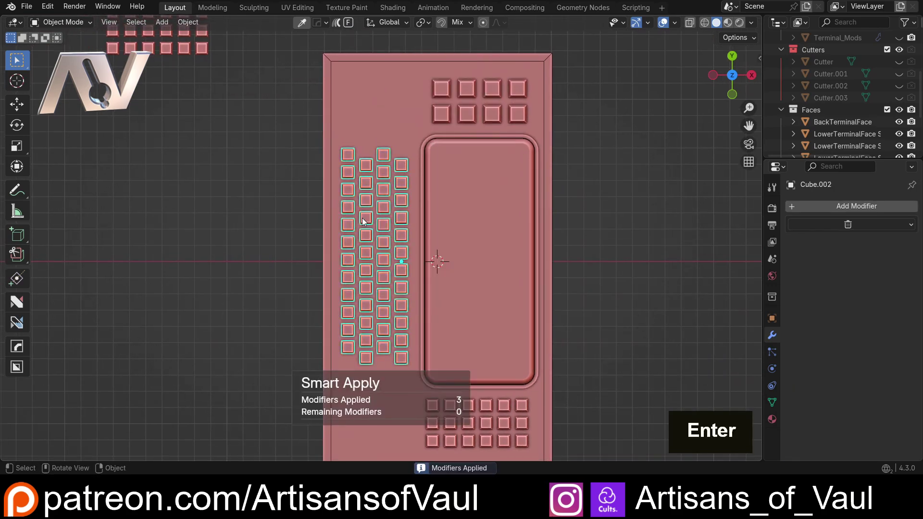
Step: Enter vertex editing on the staggered keys and delete the two end keys of the outermost column
scroll(361, 217, up, 1)
key(Tab)
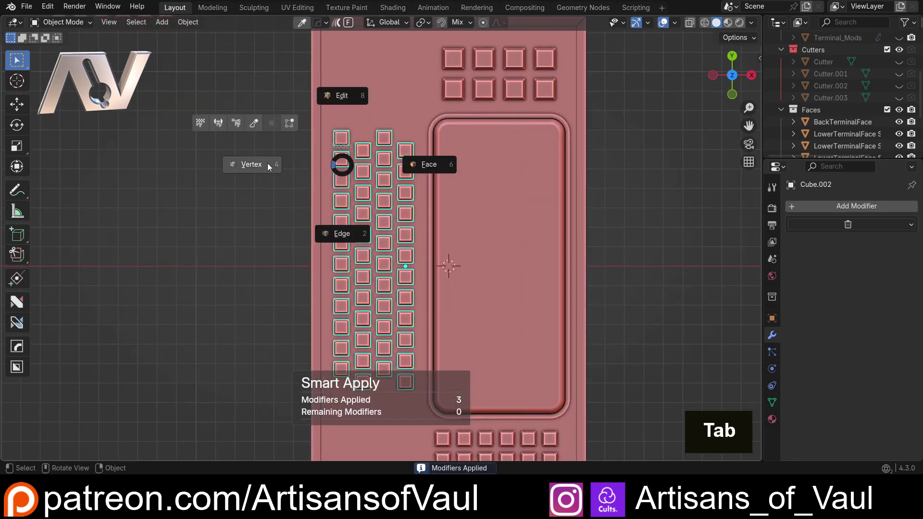
click(341, 144)
key(l)
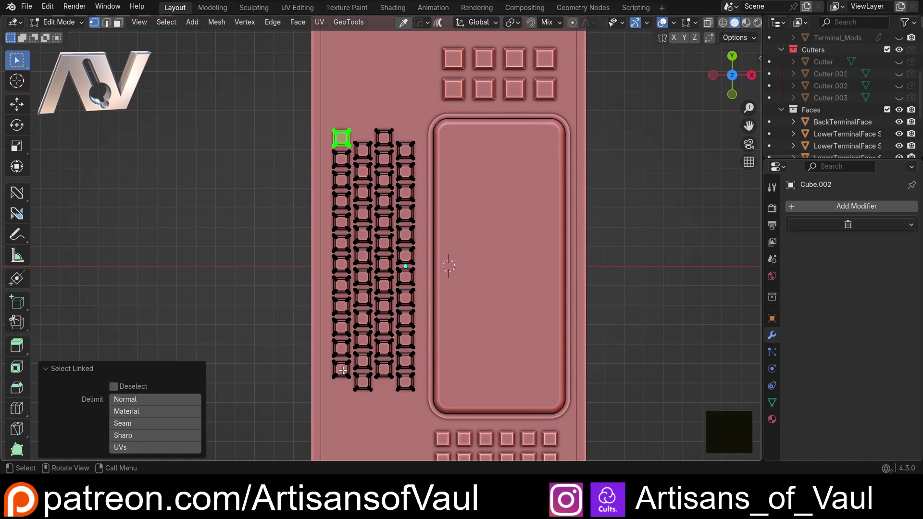
key(l)
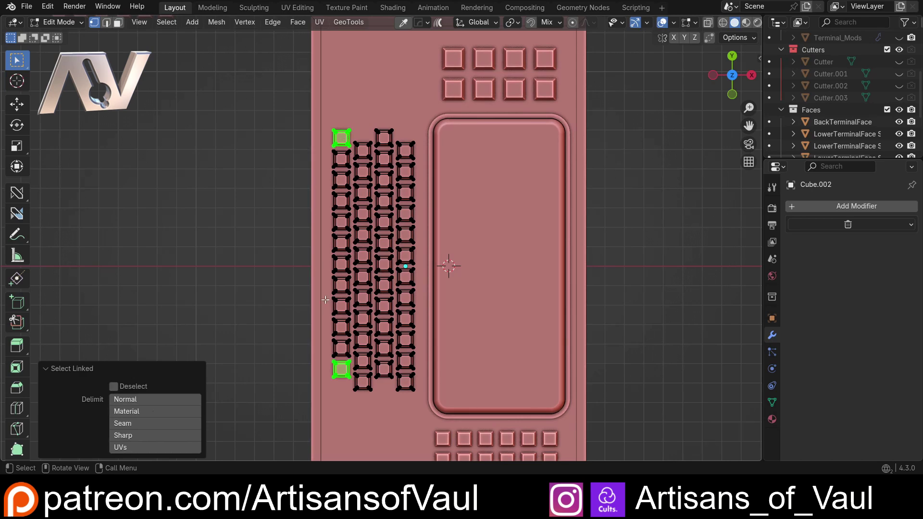
key(Delete)
click(310, 273)
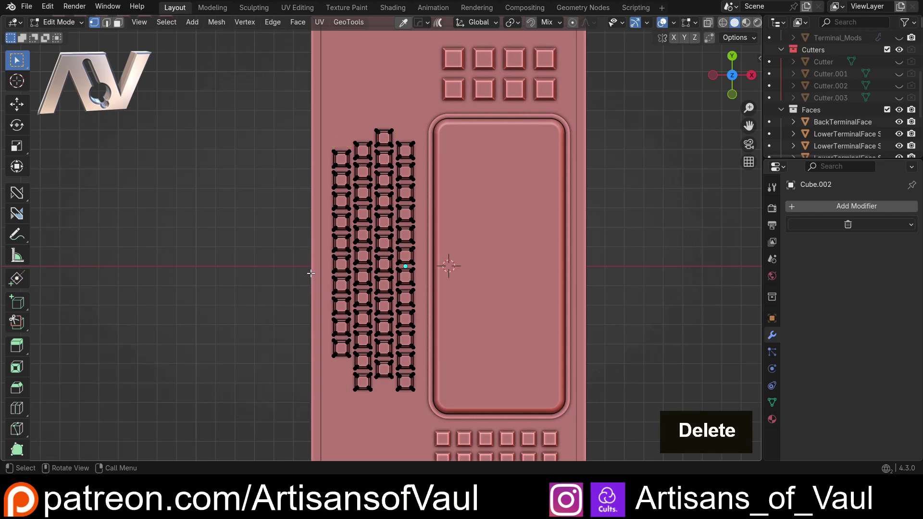
Step: Delete both end keys of the second column from the outer edge and the top keys of the first and third columns
key(l)
key(l)
key(l)
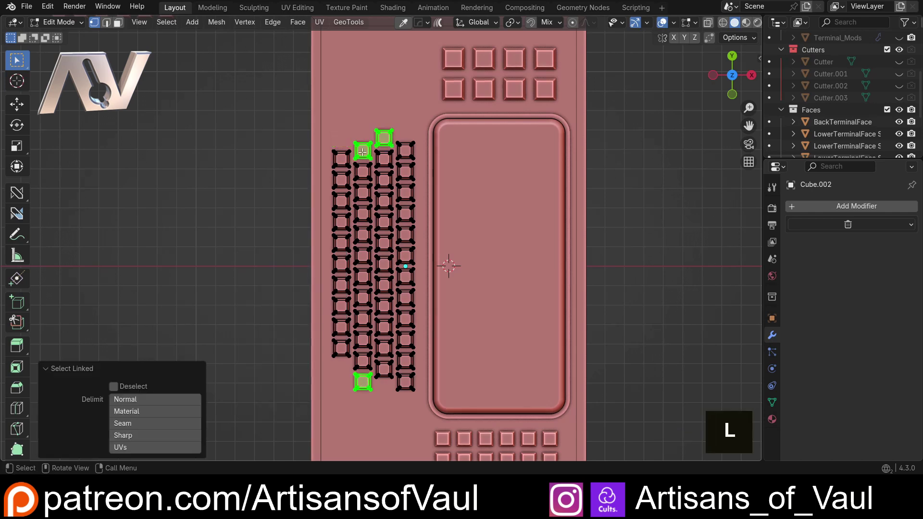
key(l)
key(Delete)
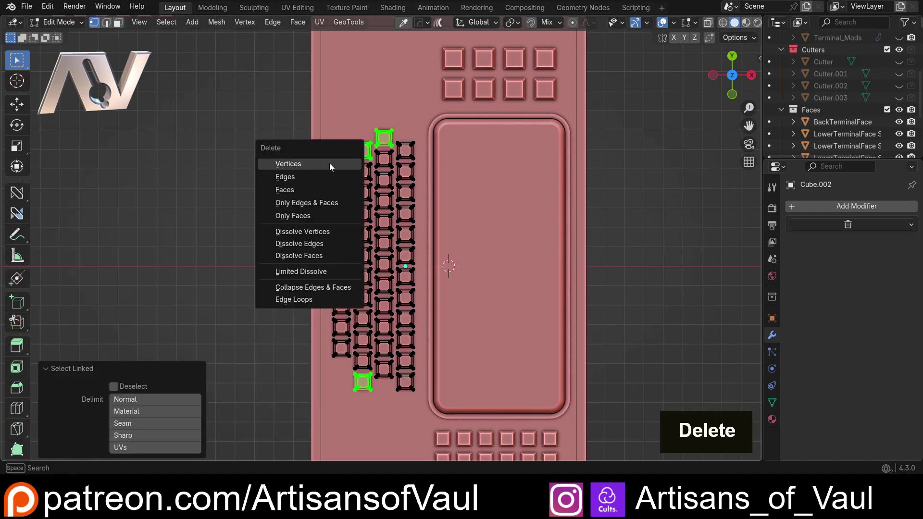
click(330, 162)
Step: Stretch the second key of the outermost column into a spacebar by snapping its lower-end vertices -6.48 along Y
scroll(327, 238, up, 2)
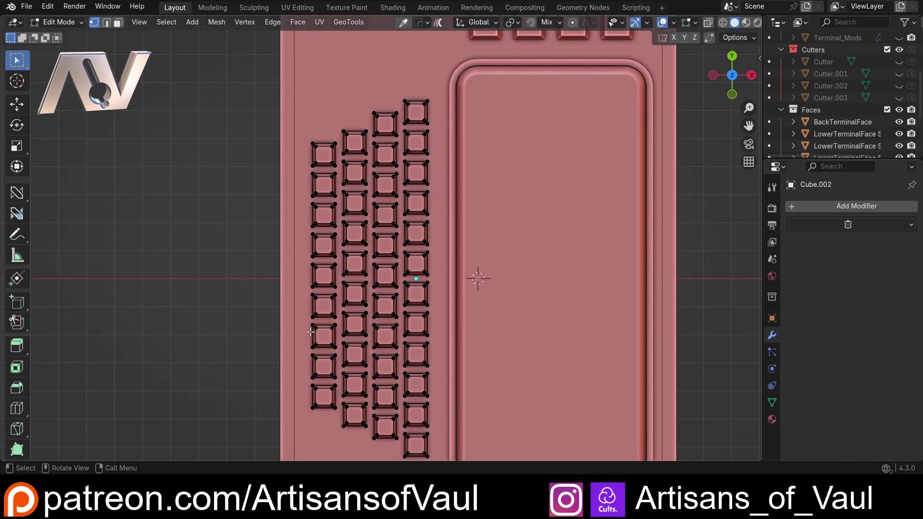
drag(305, 188, 336, 196)
key(shift+z)
key(shift+z)
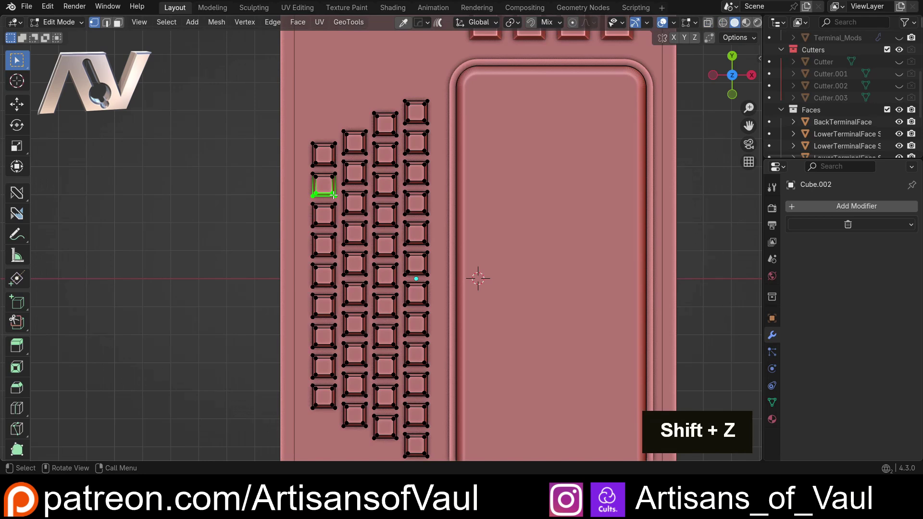
scroll(333, 195, up, 1)
key(g)
key(b)
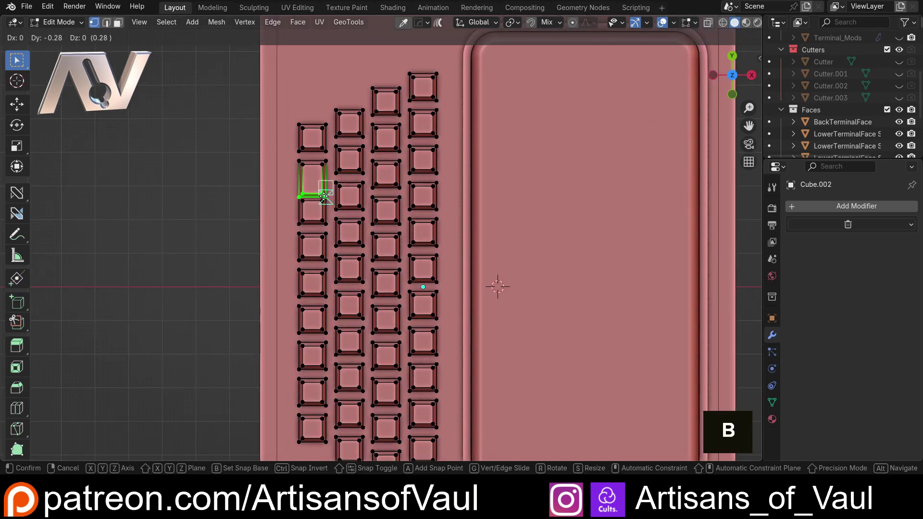
click(323, 196)
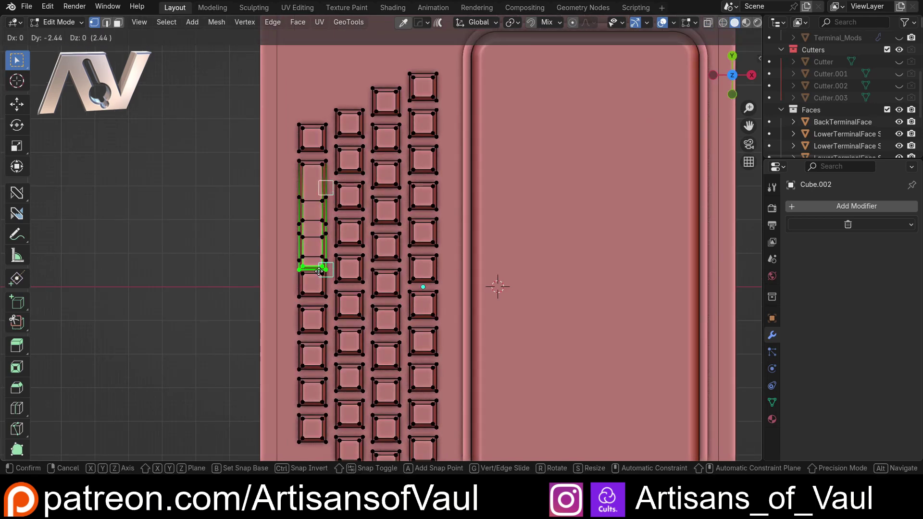
key(y)
click(317, 373)
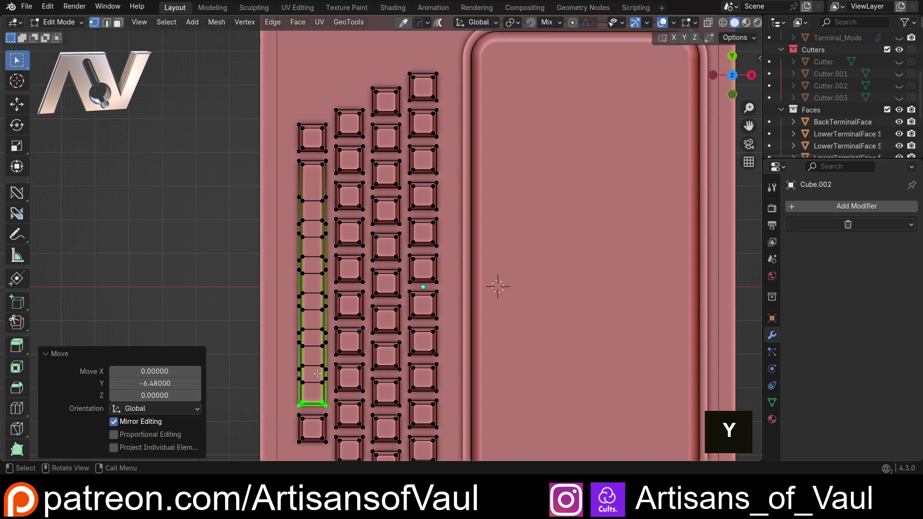
Step: Delete the vertices of the six keys overlapped by the stretched spacebar and return to Object Mode
click(322, 201)
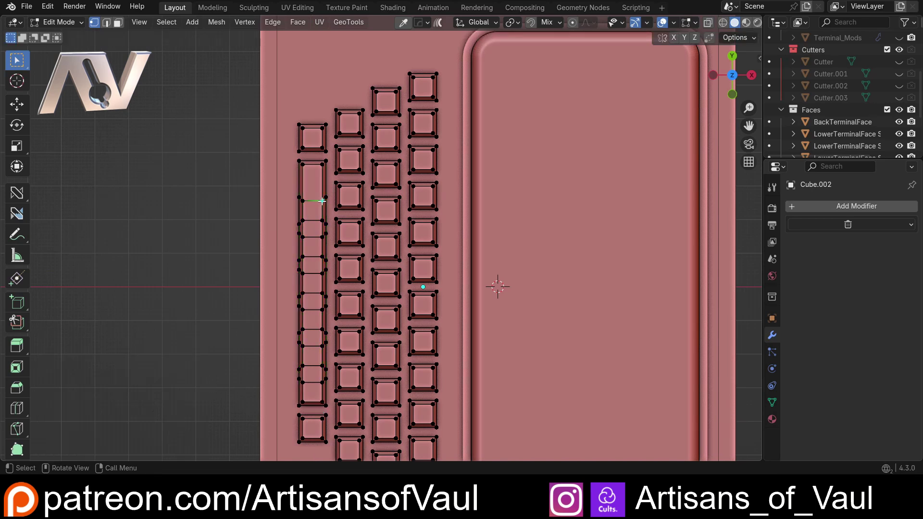
key(l)
key(l)
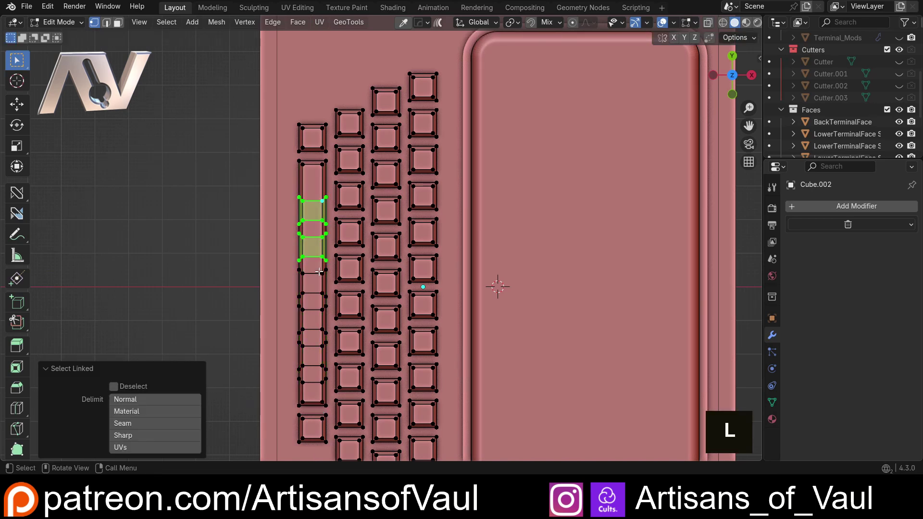
key(l)
key(l)
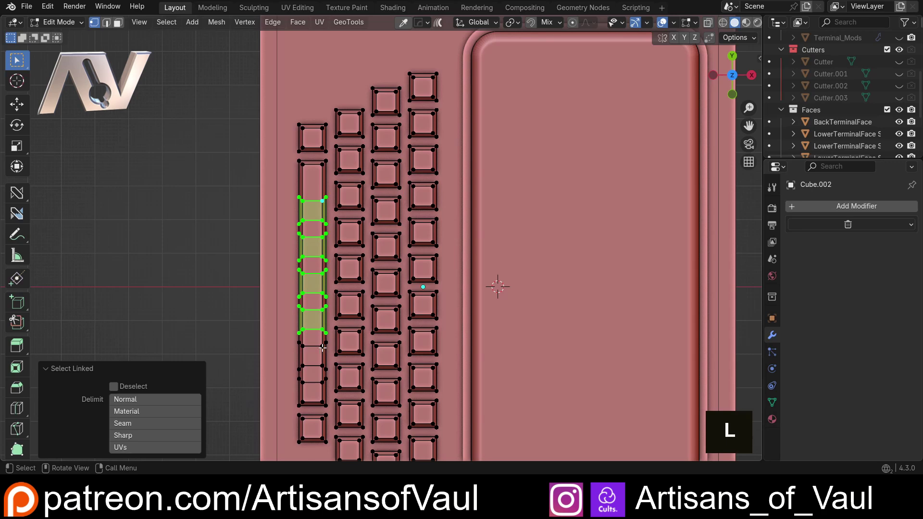
key(l)
key(l)
key(x)
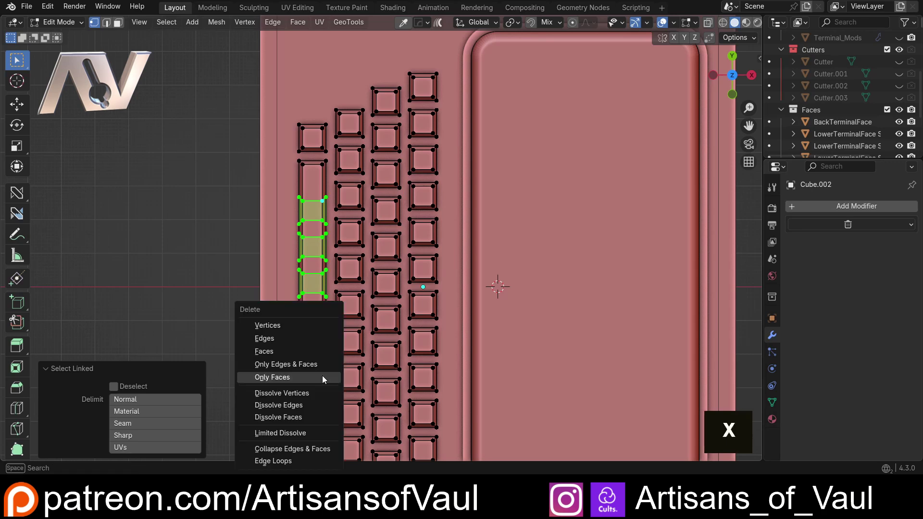
click(309, 329)
key(Tab)
click(325, 232)
scroll(282, 250, down, 5)
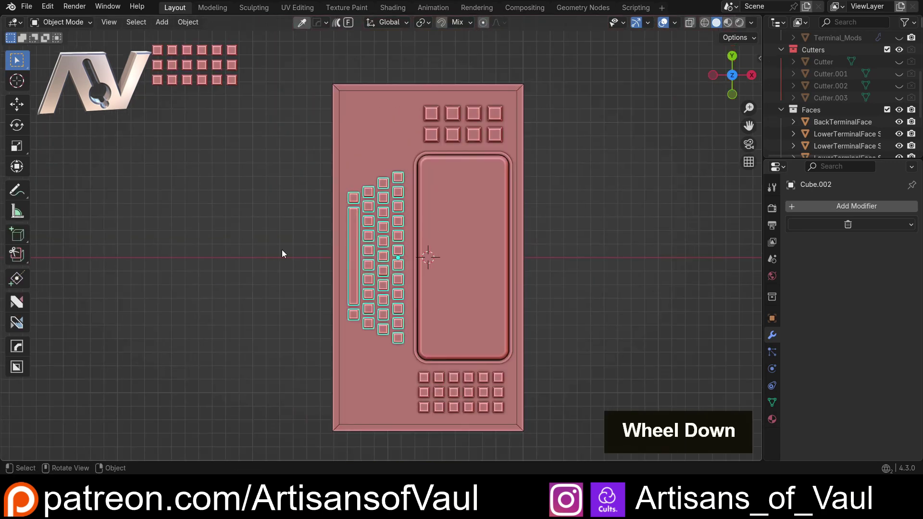
Step: Examine the keyboard panel from several angles and compare it with the other divided source panels
middle_drag(281, 250, 360, 261)
scroll(416, 216, up, 3)
middle_drag(416, 216, 298, 186)
scroll(291, 184, down, 3)
scroll(359, 249, down, 3)
scroll(376, 232, down, 2)
scroll(314, 255, up, 3)
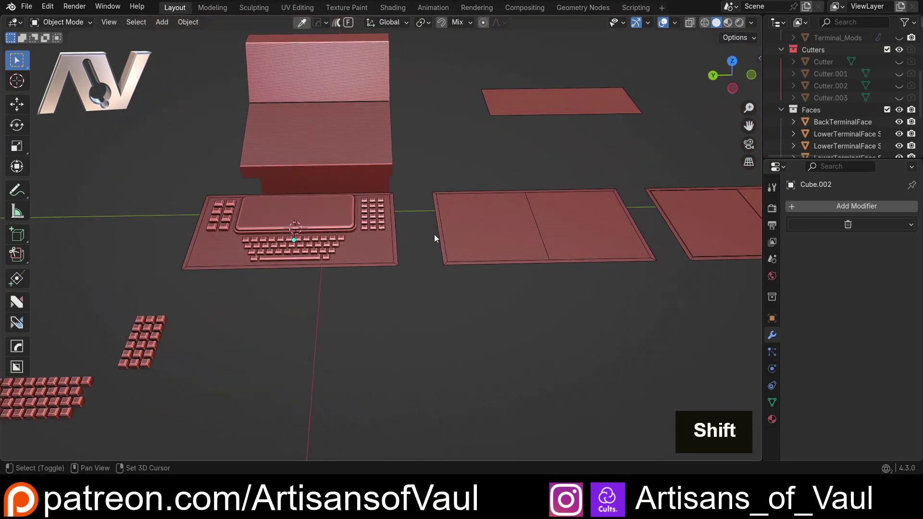
scroll(289, 212, down, 2)
shift+middle_drag(434, 234, 275, 142)
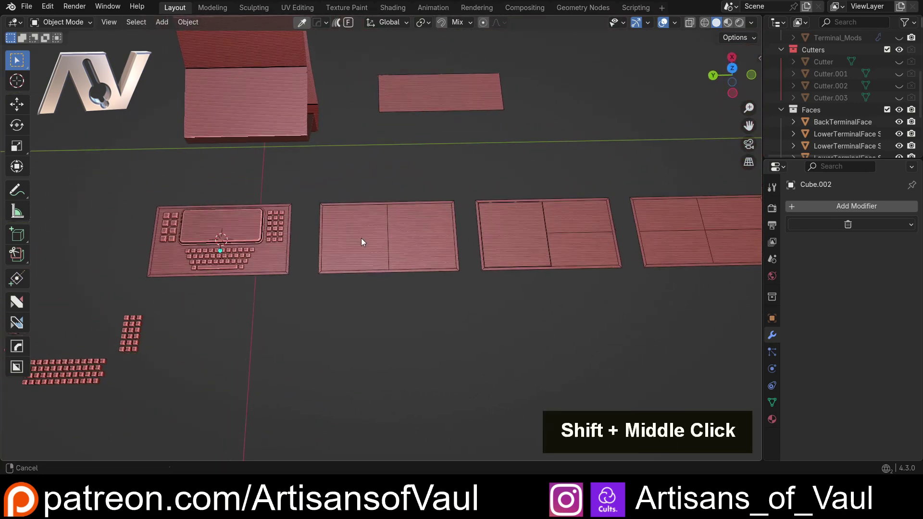
shift+middle_drag(363, 241, 329, 174)
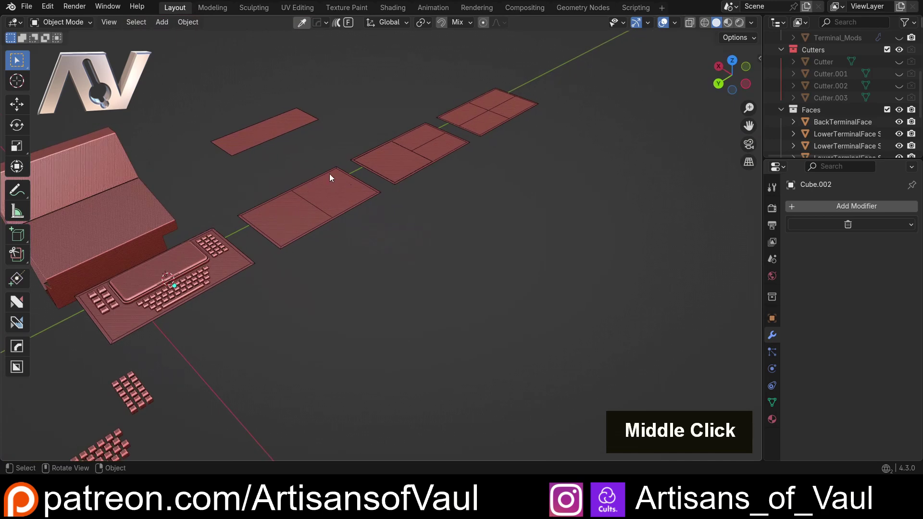
shift+middle_drag(401, 171, 277, 234)
Step: Duplicate one half face of the two-part panel and one quarter face of the four-part panel, moving the copies -20.46 along X
click(276, 230)
shift+click(523, 212)
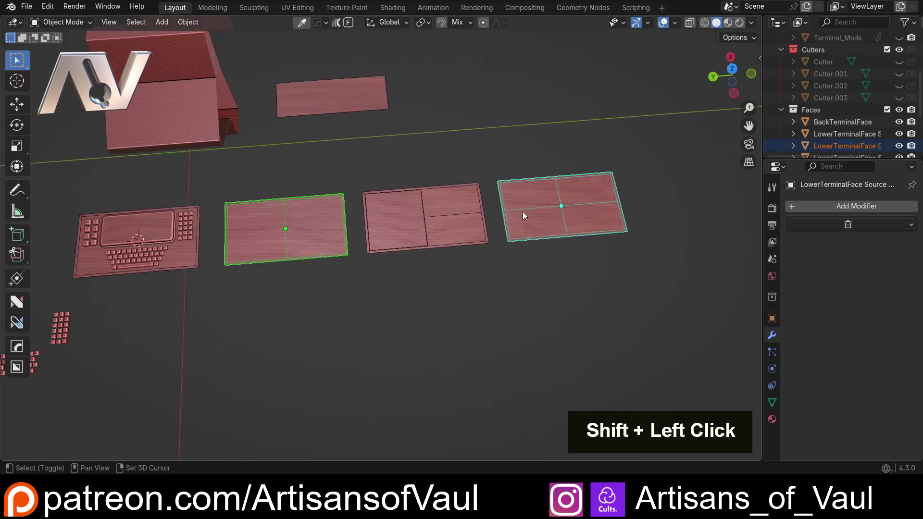
key(Tab)
key(Tab)
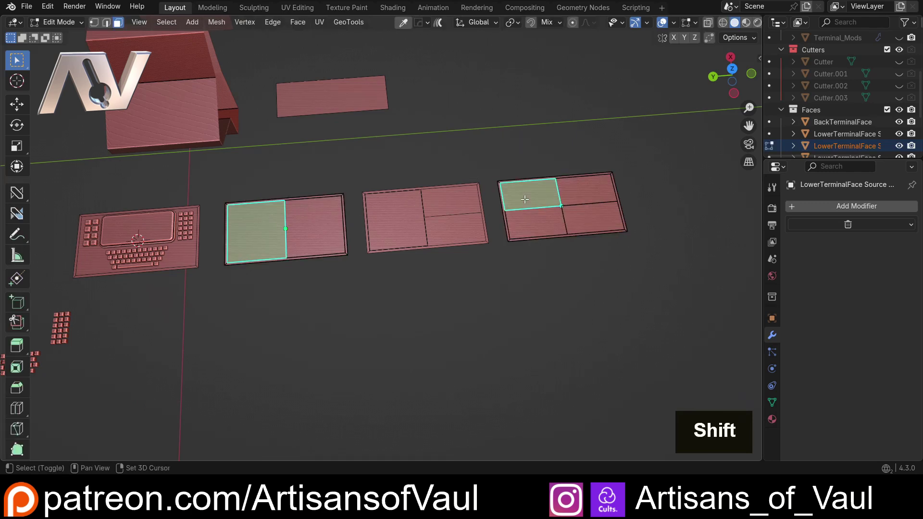
key(shift+d)
key(x)
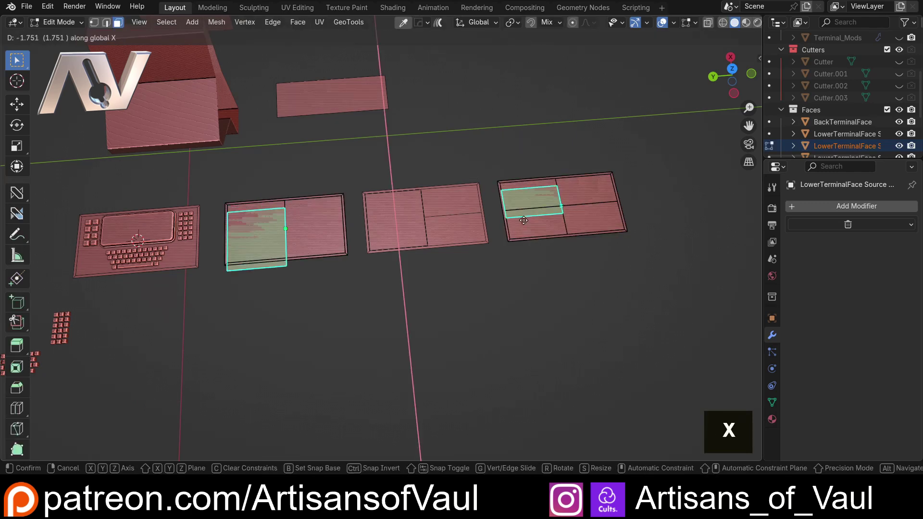
click(526, 294)
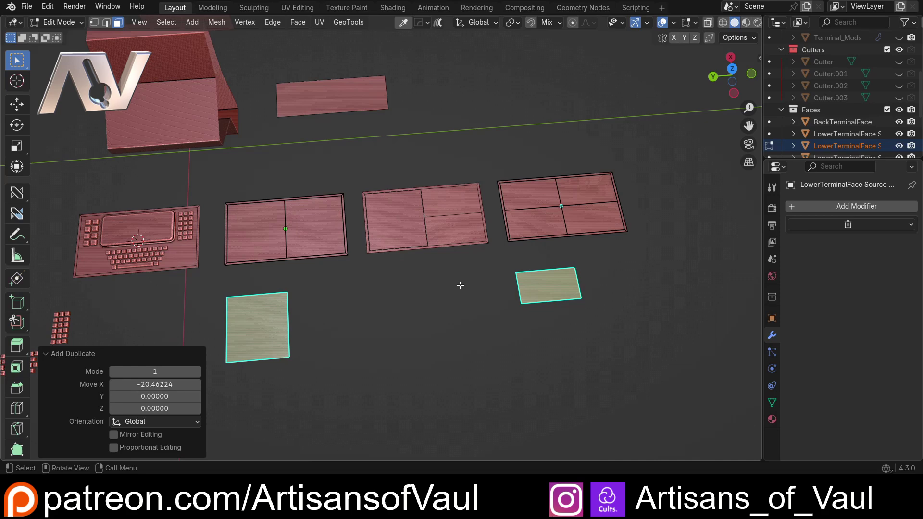
Step: Separate the two duplicated faces into their own objects and set both origins to their geometry
click(445, 286)
key(Tab)
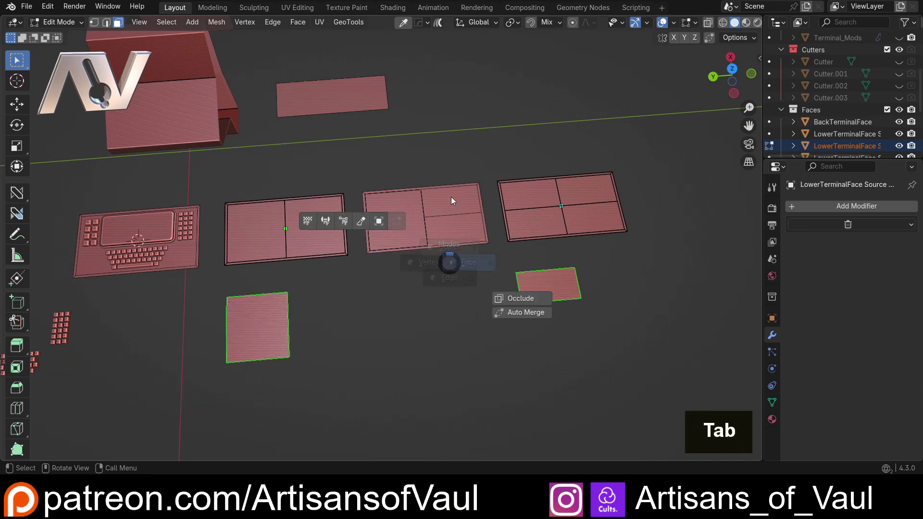
double_click(261, 318)
shift+middle_drag(549, 284, 325, 254)
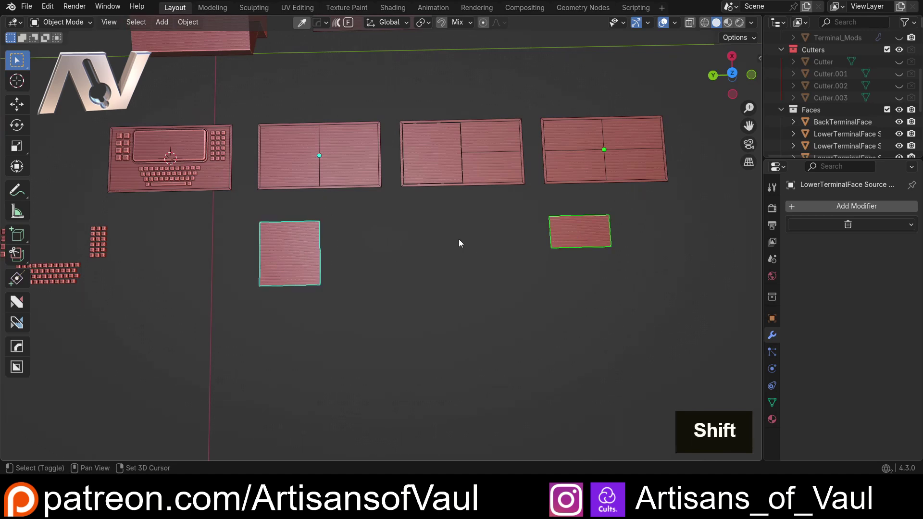
key(shift+s)
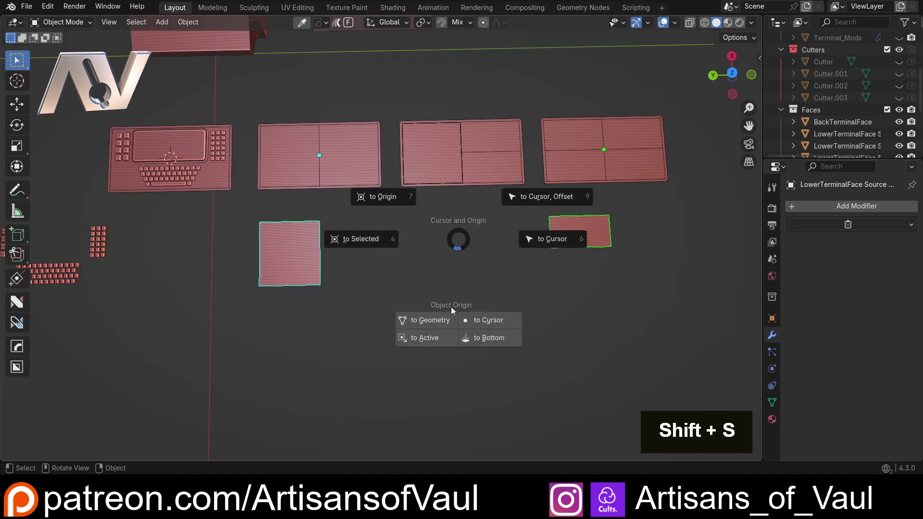
double_click(425, 322)
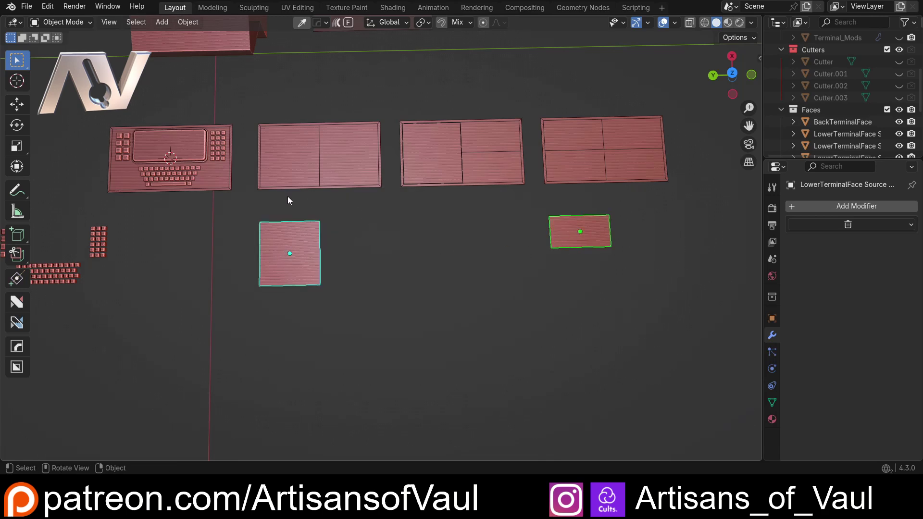
Step: Duplicate the separated half-panel face about -16.18 along X, repeating until six panels form a line
middle_drag(341, 277, 370, 248)
click(302, 249)
key(g)
key(y)
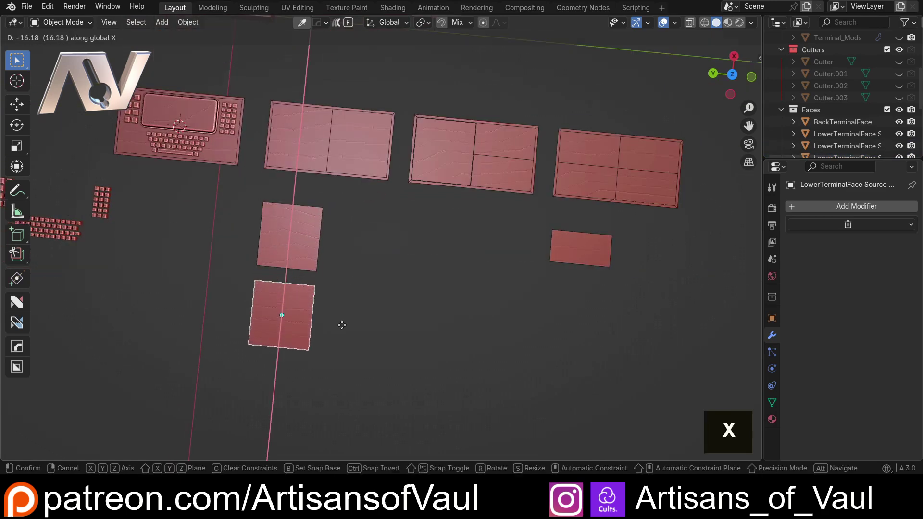
click(341, 325)
scroll(371, 293, down, 3)
key(shift+r)
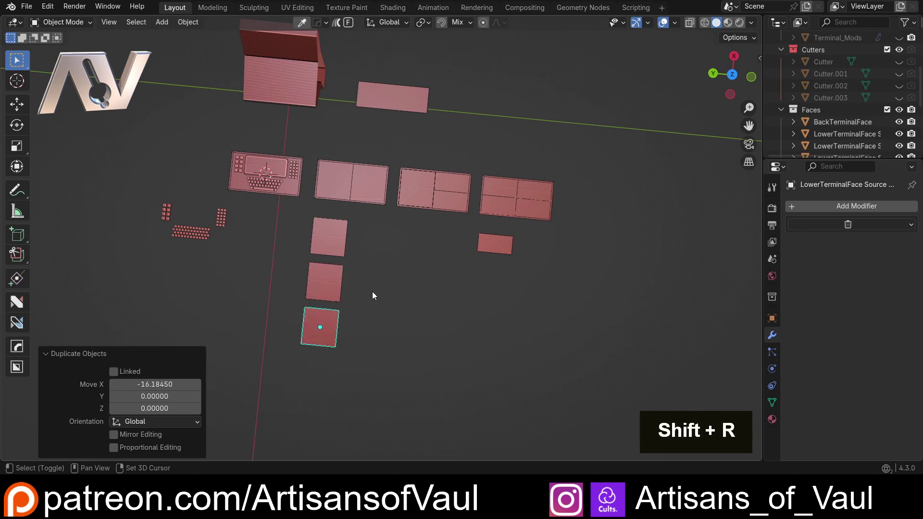
key(shift+r)
key(shift+r)
key(shift+r)
Step: Duplicate the separated quarter-panel face about -11.27 along X, repeating until nine panels form a line
shift+middle_drag(435, 269, 374, 218)
click(434, 193)
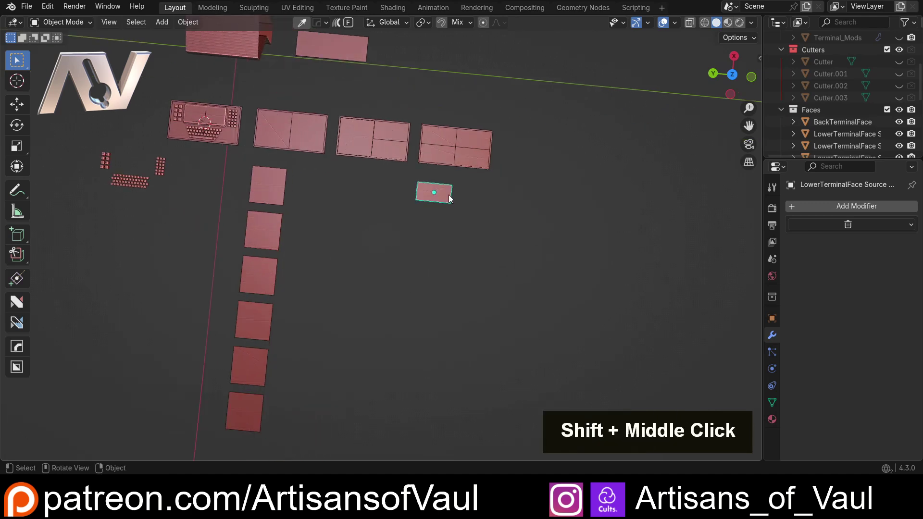
key(shift+d)
key(x)
click(445, 272)
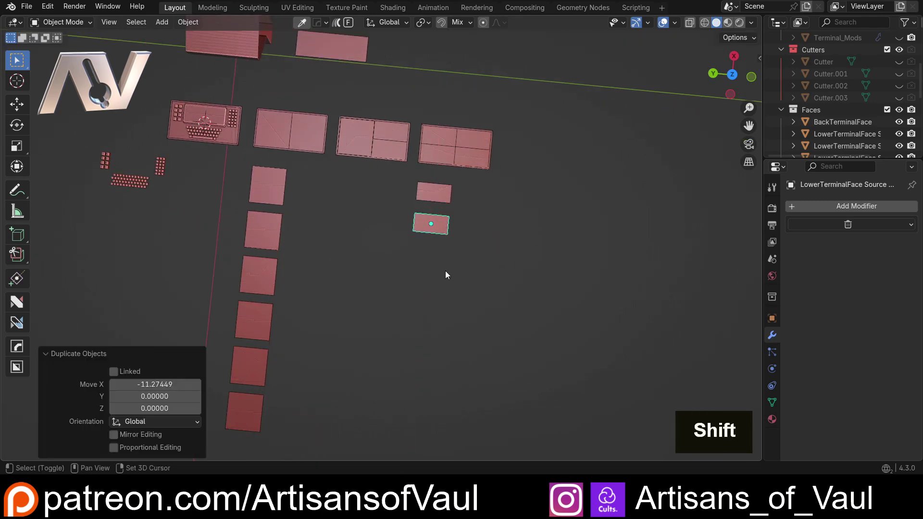
key(shift+r)
key(shift+r)
key(shift+r)
key(shift+r)
key(shift+r)
key(shift+r)
key(shift+r)
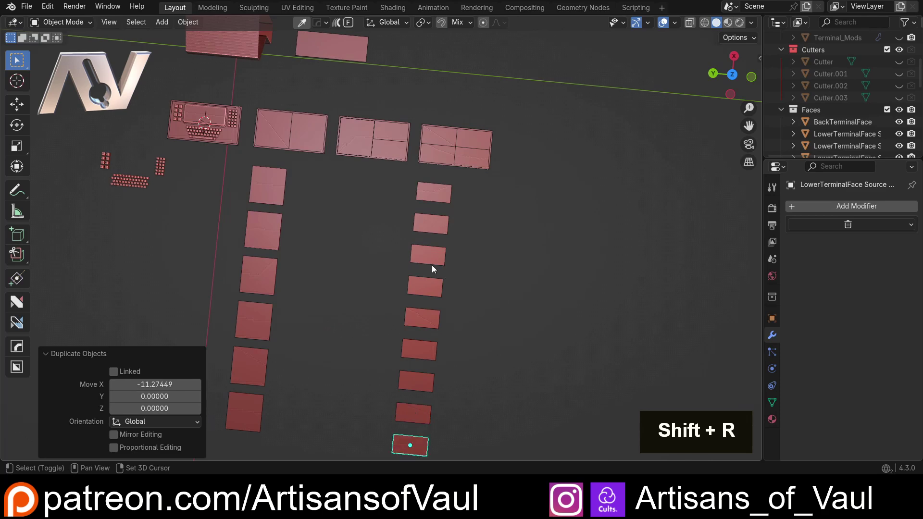
Step: Survey the lines of blank panels and examine the detailed keyboard panel beside the terminal
middle_drag(413, 263, 473, 201)
shift+middle_drag(296, 269, 386, 234)
scroll(419, 234, up, 1)
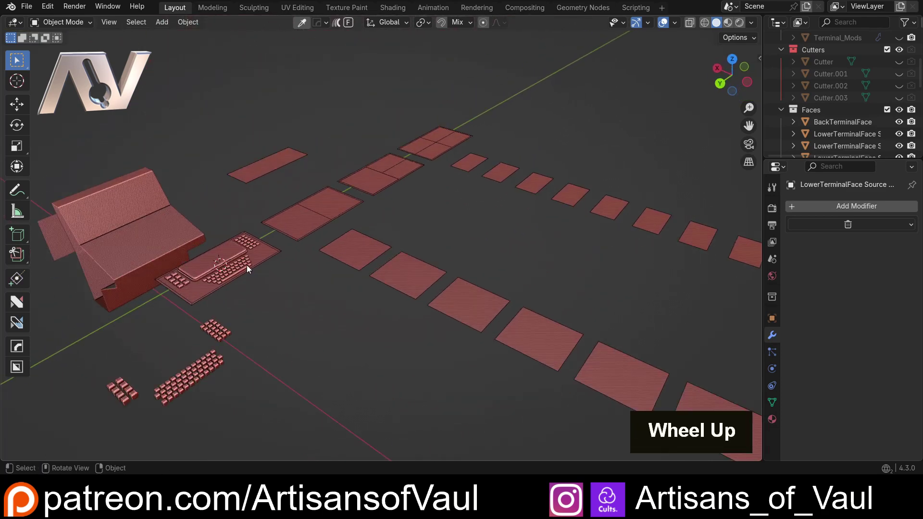
shift+middle_drag(247, 268, 485, 282)
scroll(328, 307, up, 2)
scroll(424, 227, down, 2)
scroll(452, 273, up, 2)
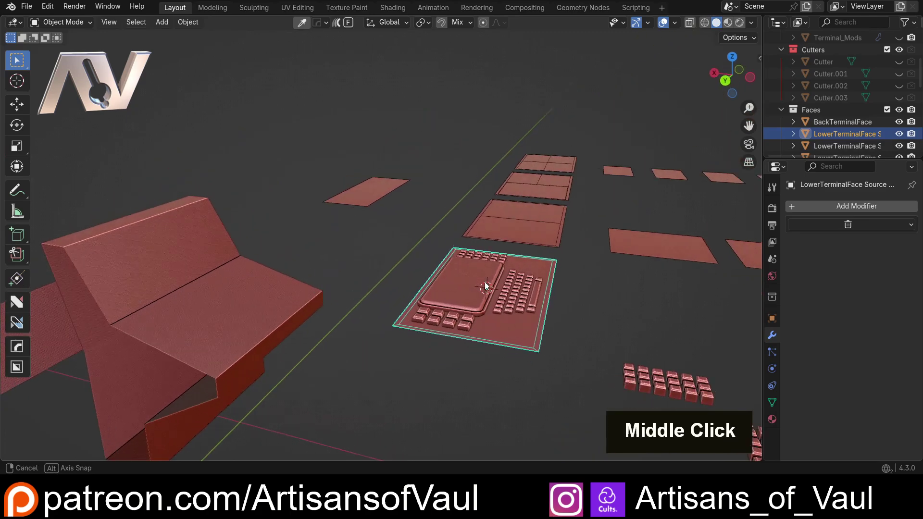
Step: Extrude the entire lower terminal face beneath the keyboard downward by about 7.63 to form a solid block
key(Tab)
click(654, 291)
shift+middle_drag(628, 313, 498, 260)
key(a)
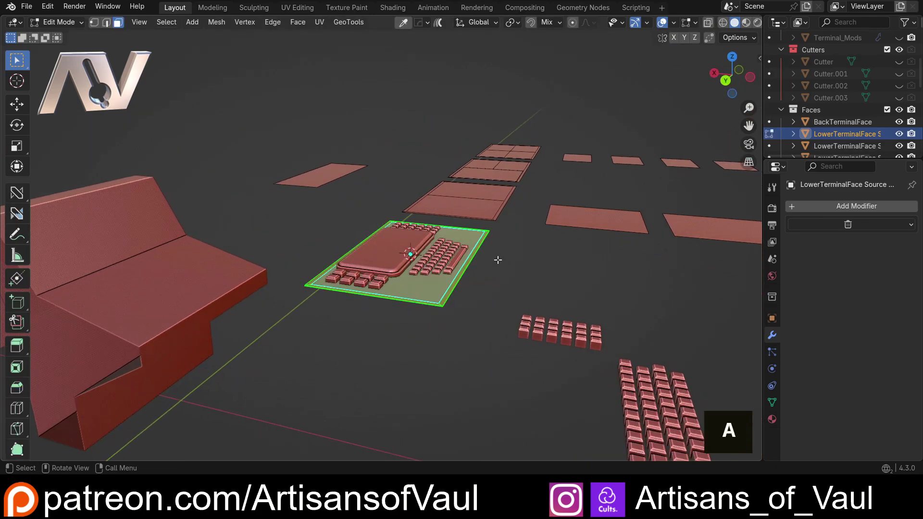
key(e)
click(483, 318)
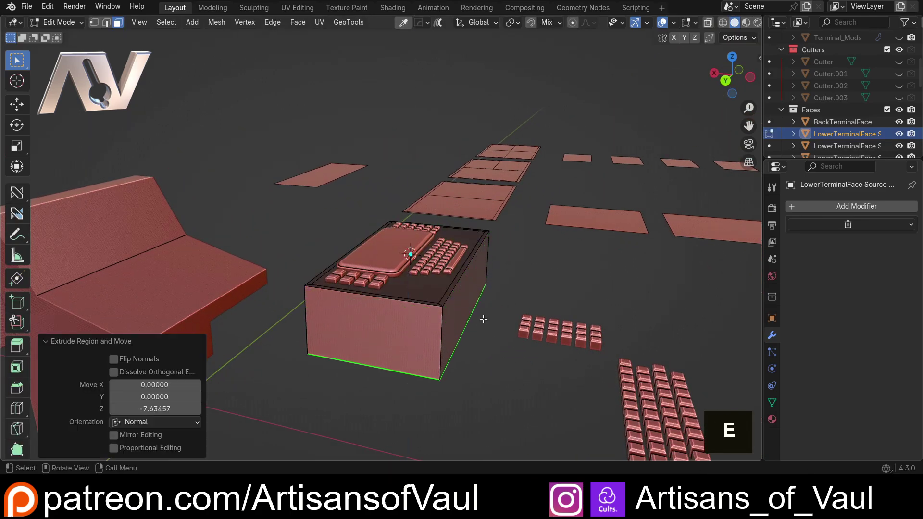
Step: Turn on the Face Orientation overlay to check the normals of the extruded block
middle_drag(482, 318, 385, 270)
scroll(368, 260, up, 2)
scroll(369, 260, up, 2)
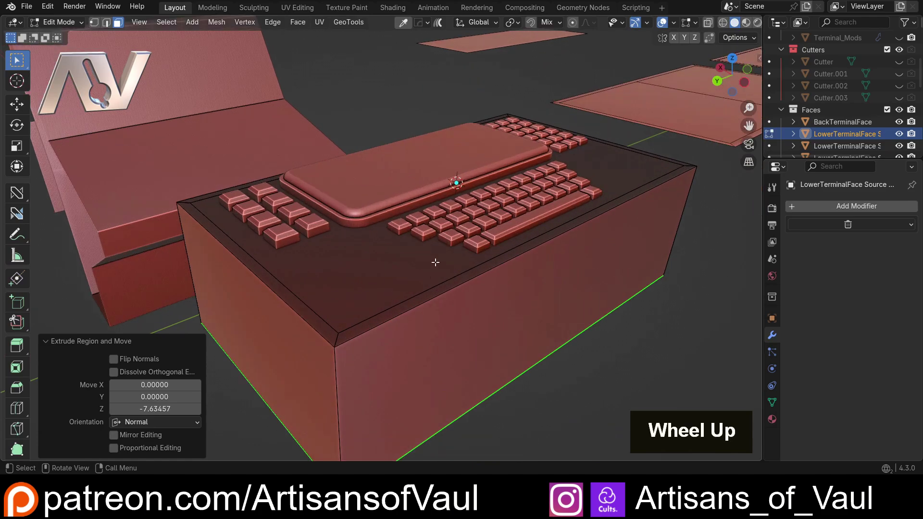
middle_drag(474, 308, 705, 82)
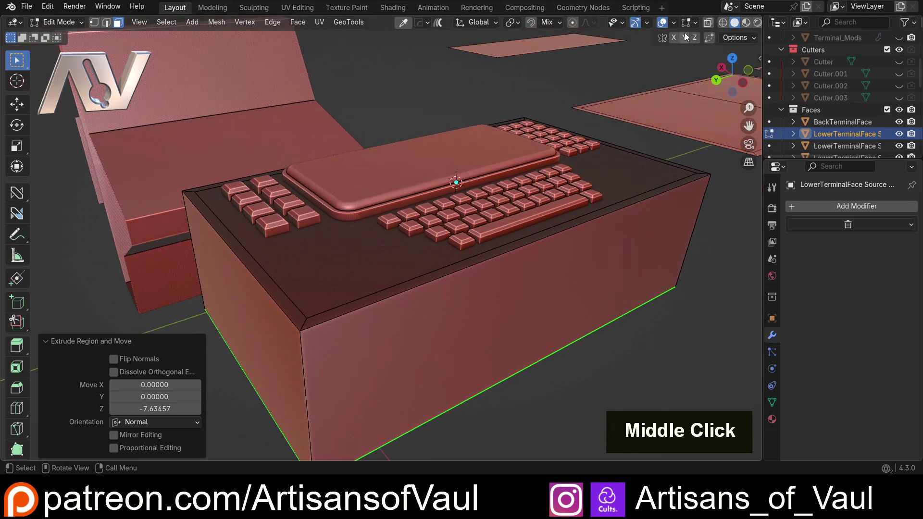
click(673, 22)
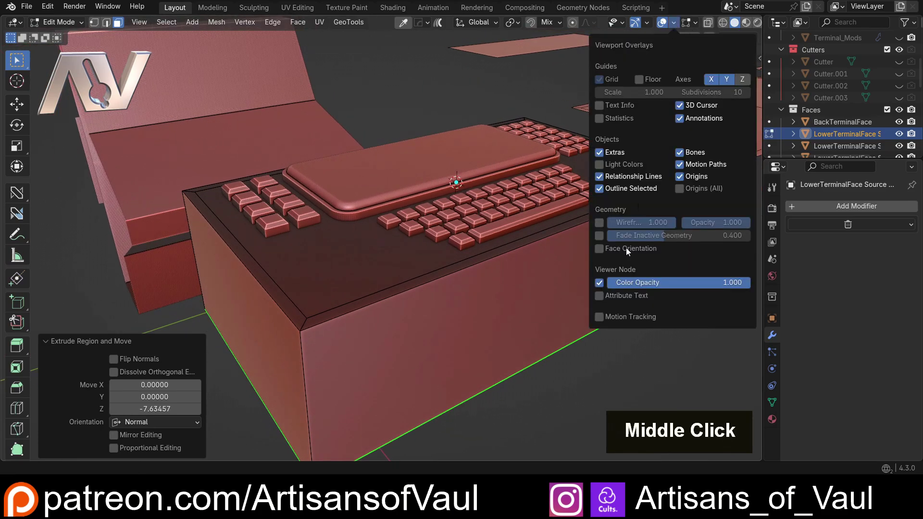
click(596, 250)
scroll(422, 231, down, 2)
middle_drag(409, 235, 407, 158)
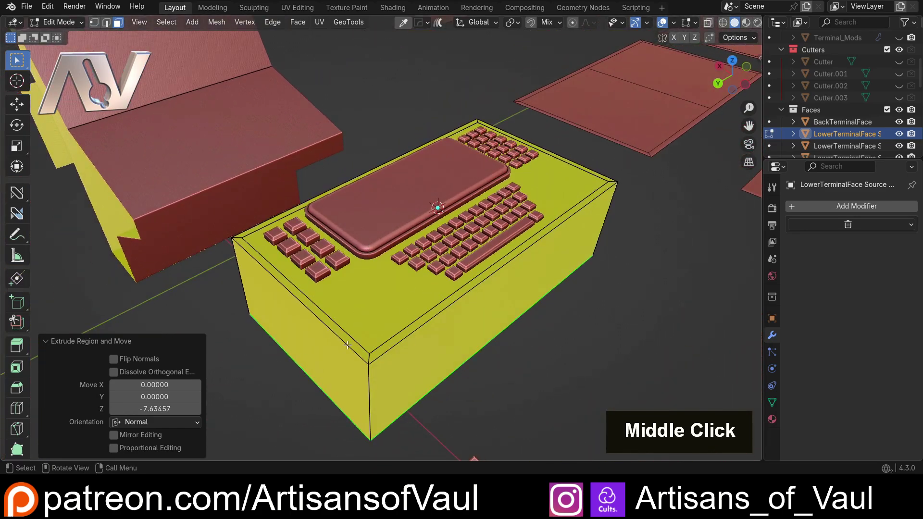
Step: Recalculate the normals of all the extruded block's faces to point outward and return to Object Mode
middle_drag(414, 311, 360, 297)
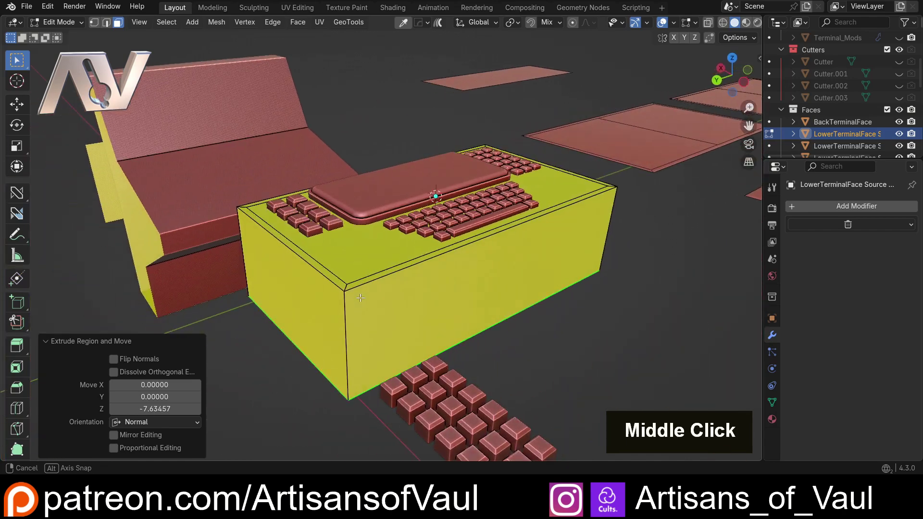
scroll(379, 228, down, 2)
middle_drag(380, 227, 393, 246)
scroll(393, 247, up, 1)
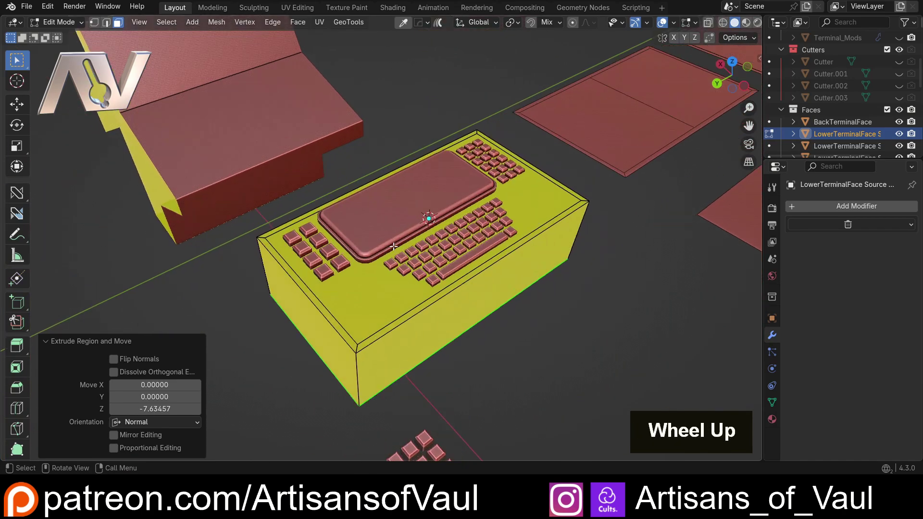
key(a)
key(shift+n)
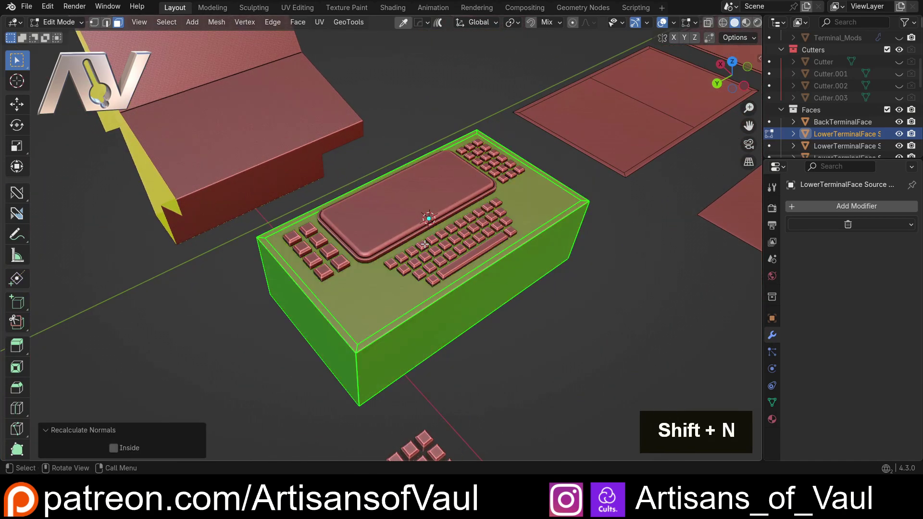
key(Tab)
Step: Inspect the keyboard block and the parts embedded in it in wireframe shading, ending back in solid shading
middle_drag(407, 109, 457, 189)
scroll(453, 230, up, 3)
key(shift+z)
mouse_move(452, 229)
middle_down()
mouse_move(463, 262)
mouse_move(459, 243)
mouse_move(382, 302)
middle_up()
key(shift+z)
scroll(397, 269, down, 3)
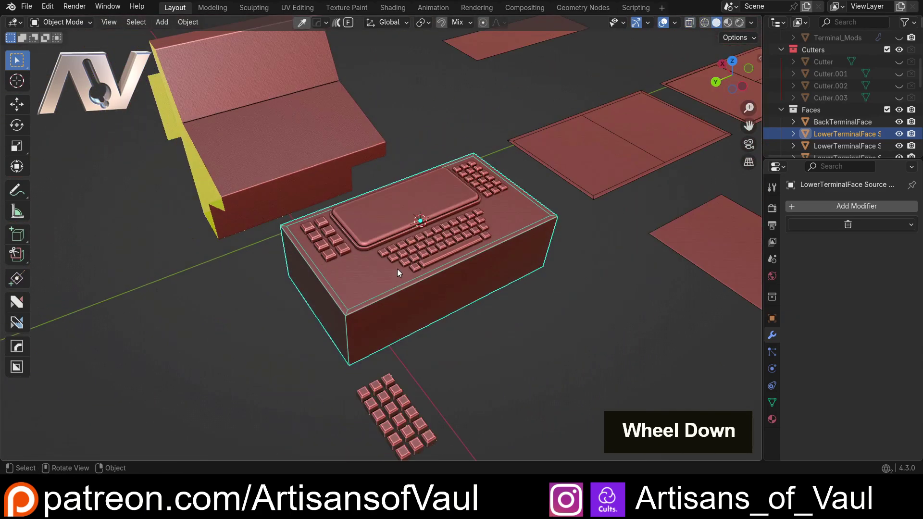
Step: Duplicate the screen and place the copy about 26.95 away along the Y axis, beside the keyboard block
middle_drag(396, 269, 472, 229)
click(383, 244)
key(shift+d)
key(y)
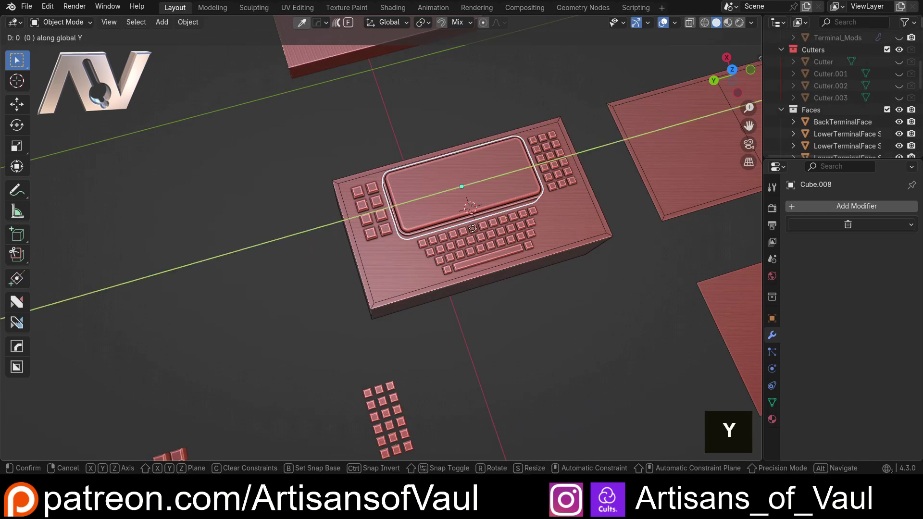
click(231, 280)
Step: Rename the duplicated screen as Screen and move it to a new collection named Screens
key(F2)
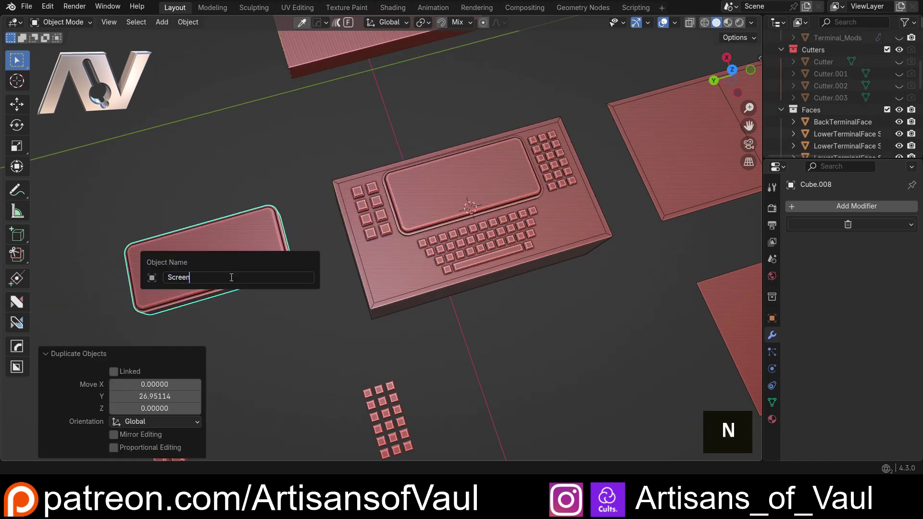
key(Return)
key(m)
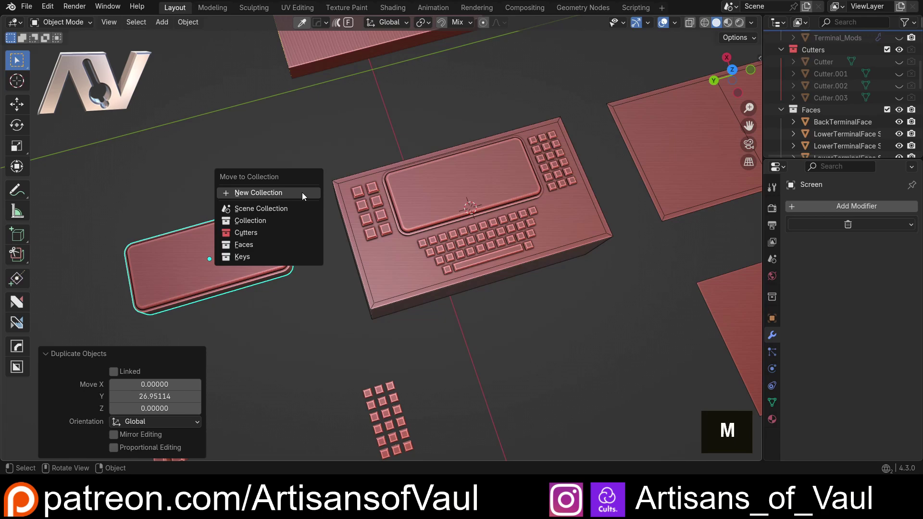
click(301, 192)
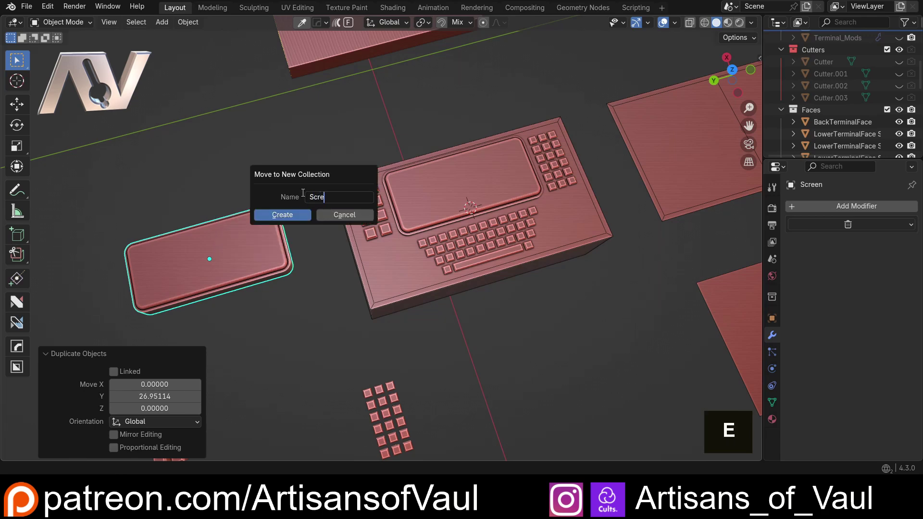
double_click(302, 216)
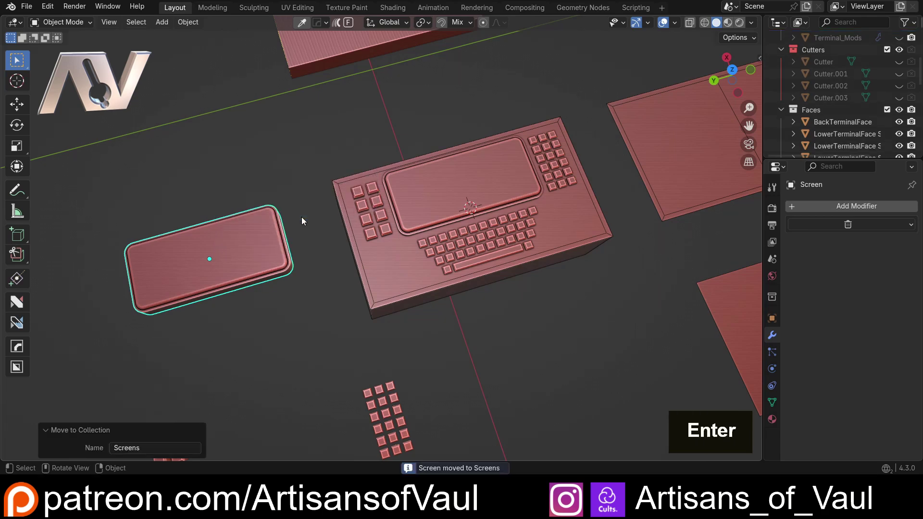
Step: Examine how the key groups and the screen sit on the extruded keyboard block
scroll(408, 208, up, 3)
middle_drag(349, 239, 359, 215)
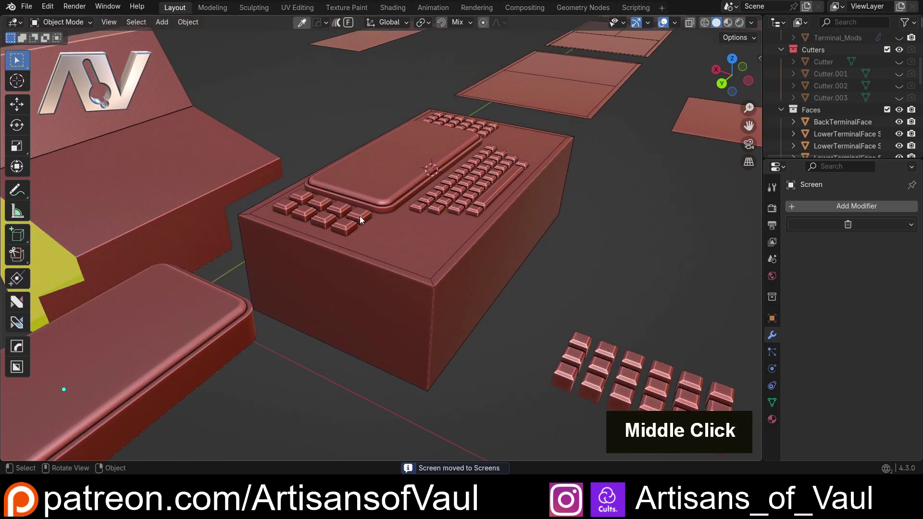
click(359, 216)
click(469, 205)
shift+click(472, 125)
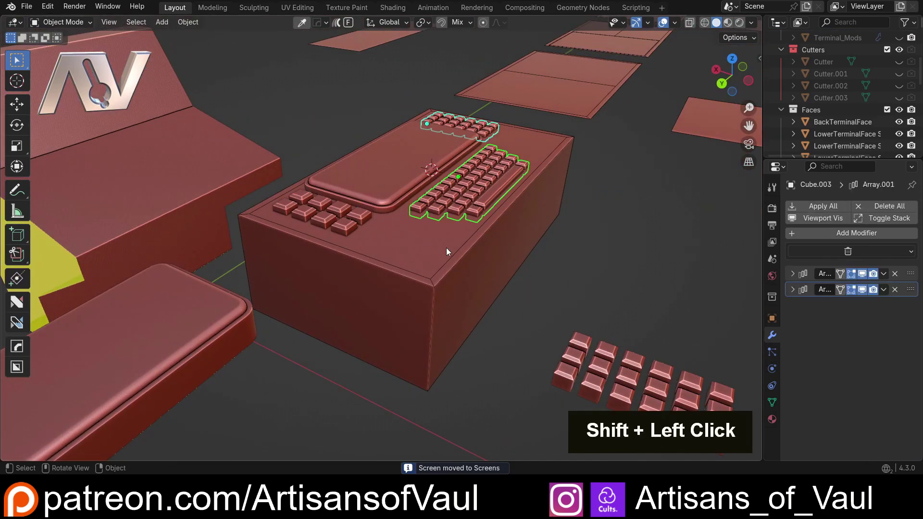
middle_drag(446, 247, 333, 238)
scroll(346, 236, up, 3)
click(414, 202)
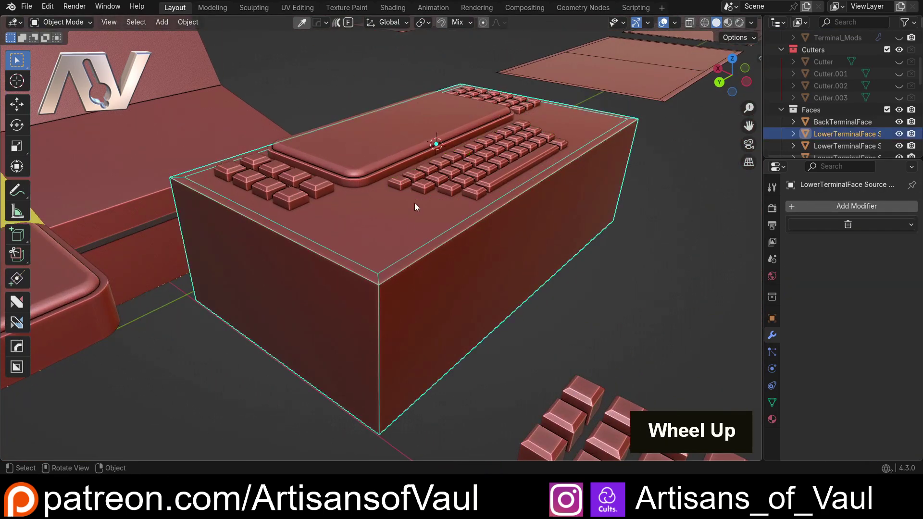
scroll(393, 364, down, 4)
middle_drag(396, 299, 348, 244)
scroll(411, 209, up, 2)
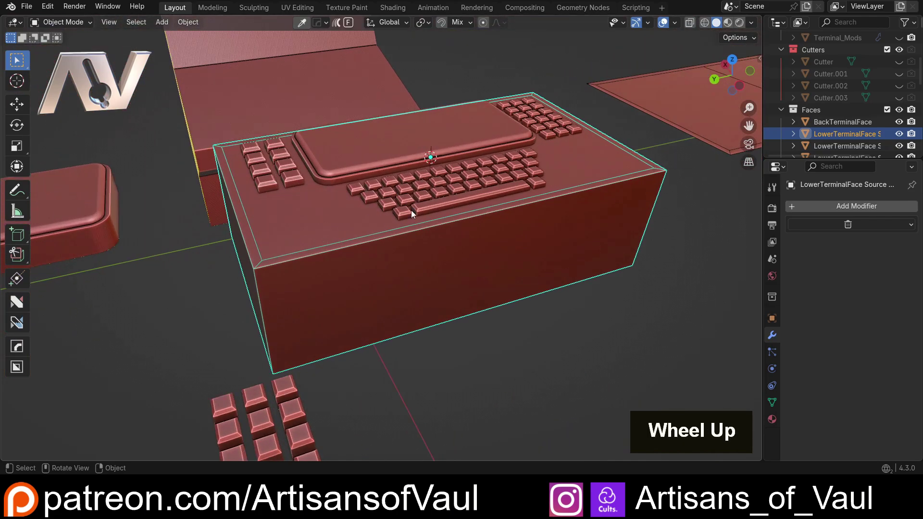
key(Tab)
middle_drag(309, 194, 352, 193)
key(Tab)
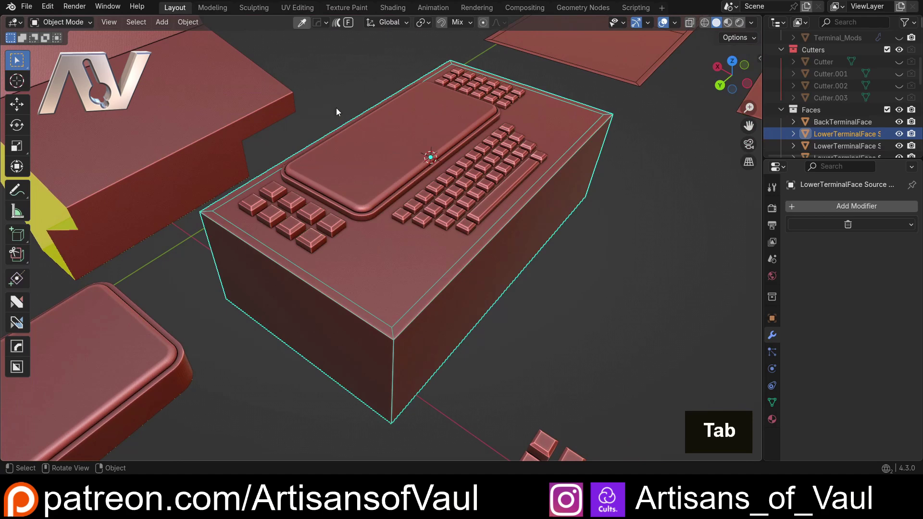
Step: Merge the three key groups and the screen into the extruded keyboard block with an automatic Boolean union
click(309, 215)
shift+click(471, 173)
shift+click(486, 104)
shift+click(413, 144)
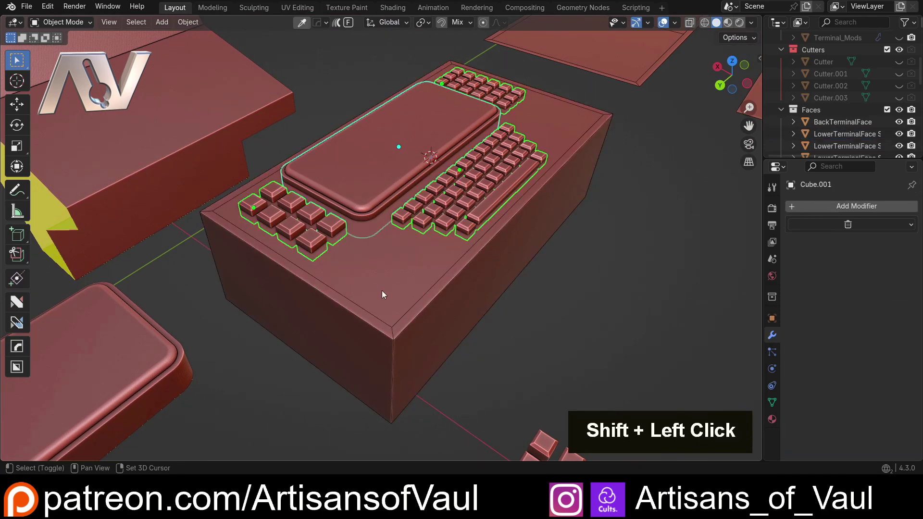
shift+click(382, 291)
key(ctrl+shift+KP_Add)
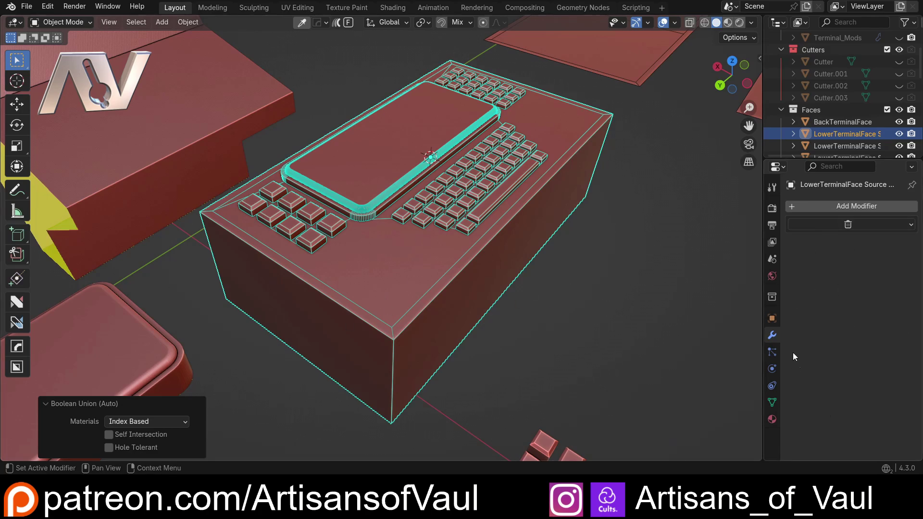
middle_drag(420, 198, 429, 313)
scroll(452, 235, up, 3)
scroll(427, 315, down, 3)
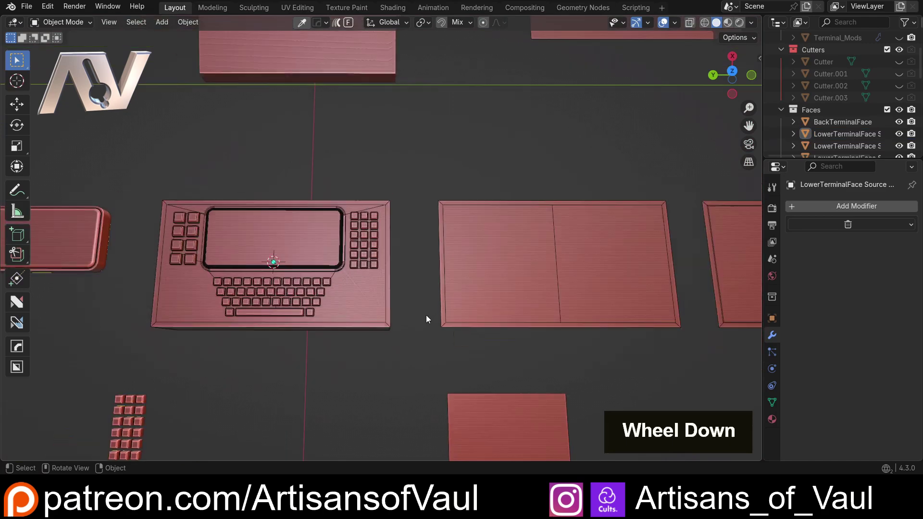
Step: Select the spare screen copy together with the Desktop.Small face, with the face as the active object
shift+middle_drag(405, 383, 287, 253)
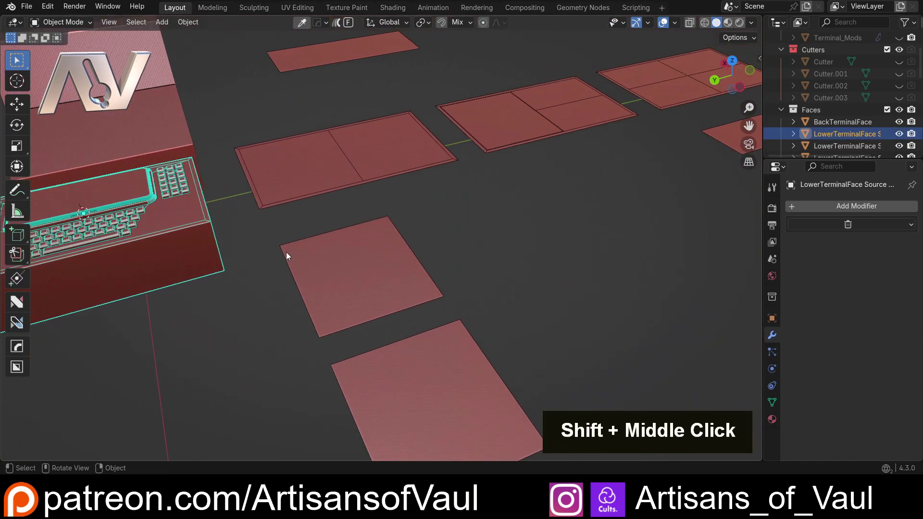
scroll(421, 220, down, 3)
middle_drag(420, 223, 365, 211)
scroll(399, 240, down, 2)
drag(342, 196, 526, 378)
key(Tab)
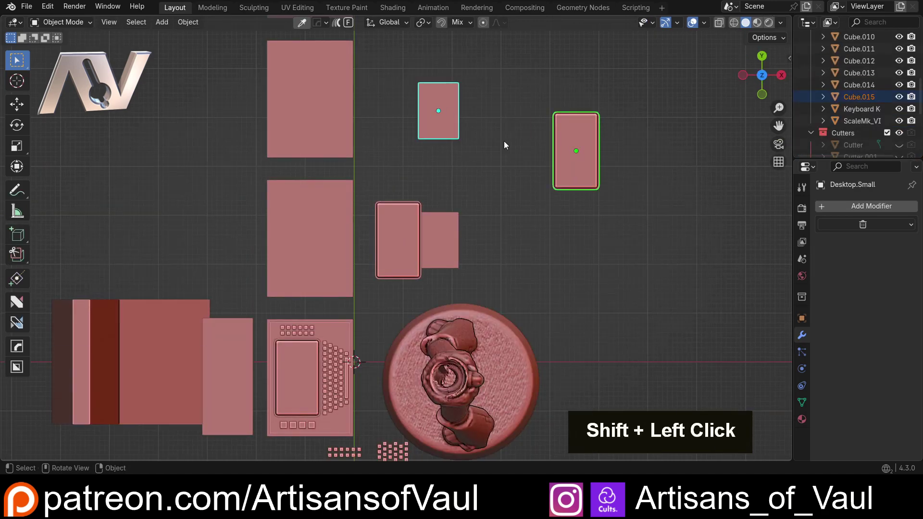
Step: Centre the screen copy on the Desktop.Small face and resize its mesh to fit within the face's borders
key(alt+a)
key(Tab)
key(shift+z)
key(y)
key(alt+a)
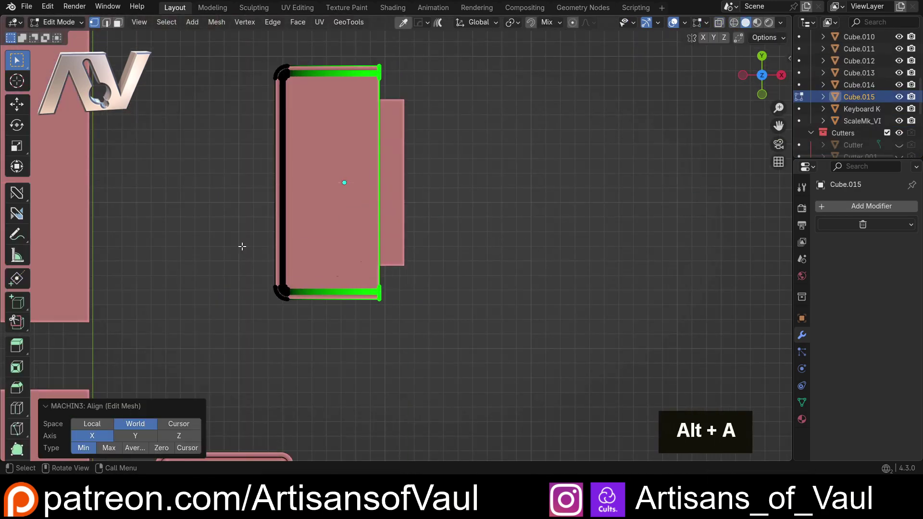
key(alt+x)
key(shift+z)
key(g)
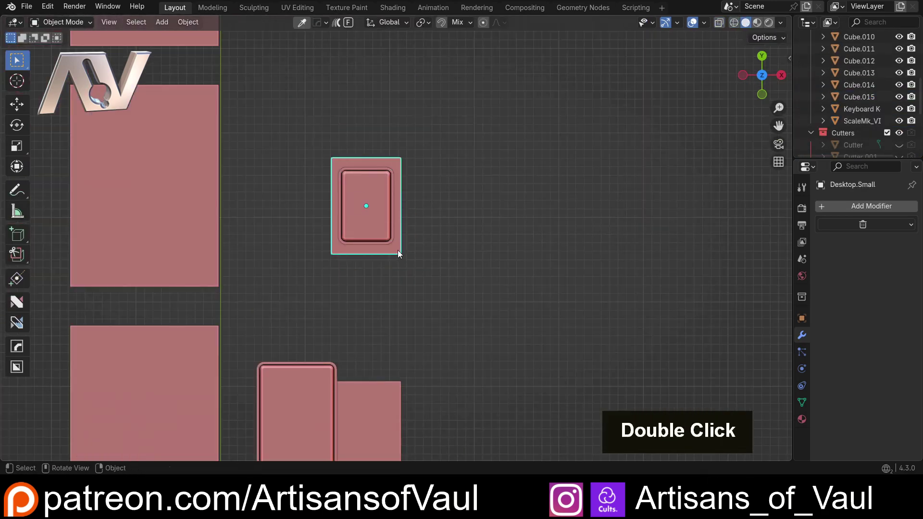
Step: Make four copies each of the small and mid desktop faces along X, spaced about 11.65 and 19.92 apart
key(g)
key(x)
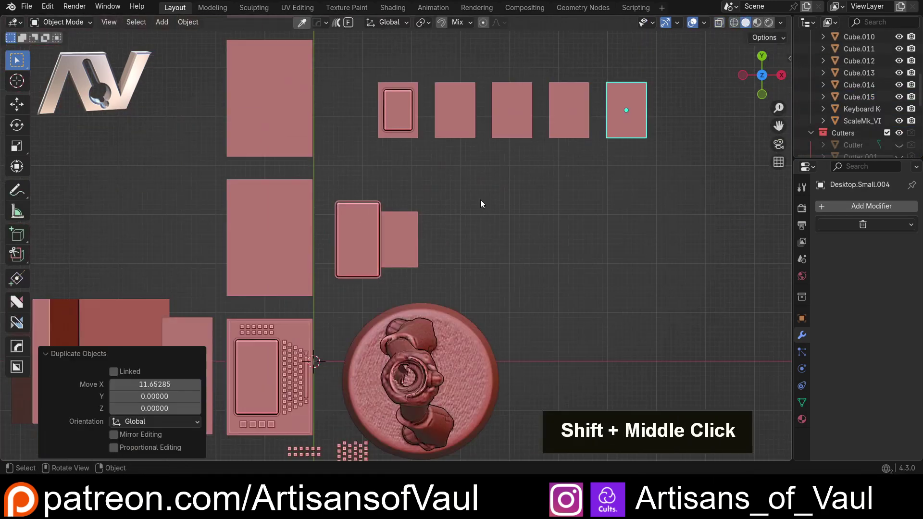
key(shift+d)
key(shift+r)
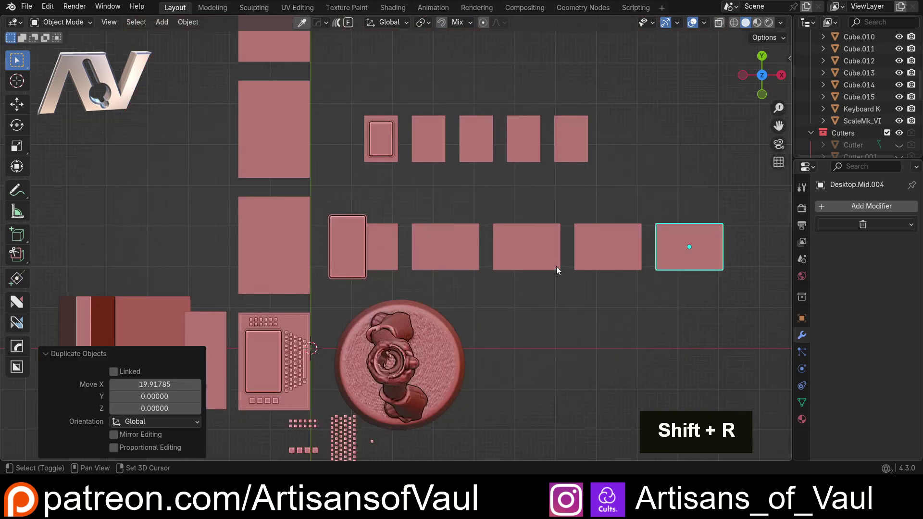
Step: Shorten the screen on the first mid desktop face along Y and position it within the face's height
key(shift+z)
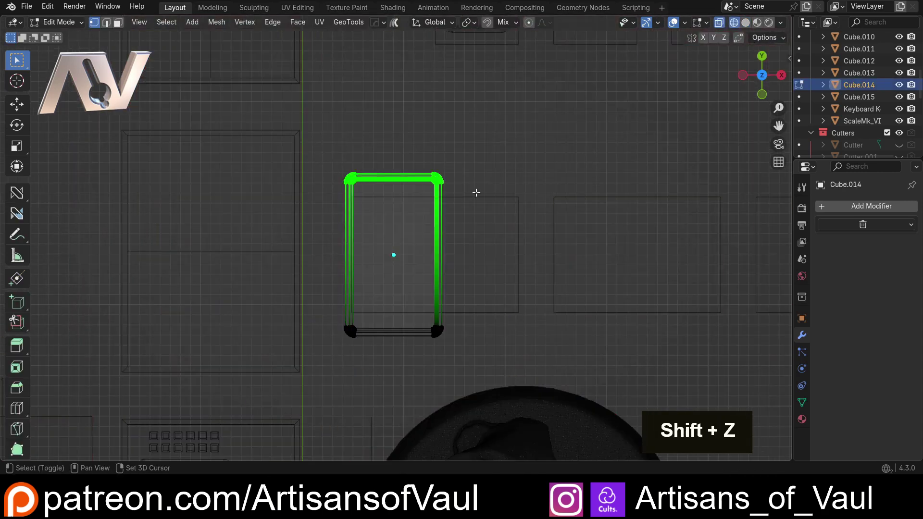
key(y)
key(Tab)
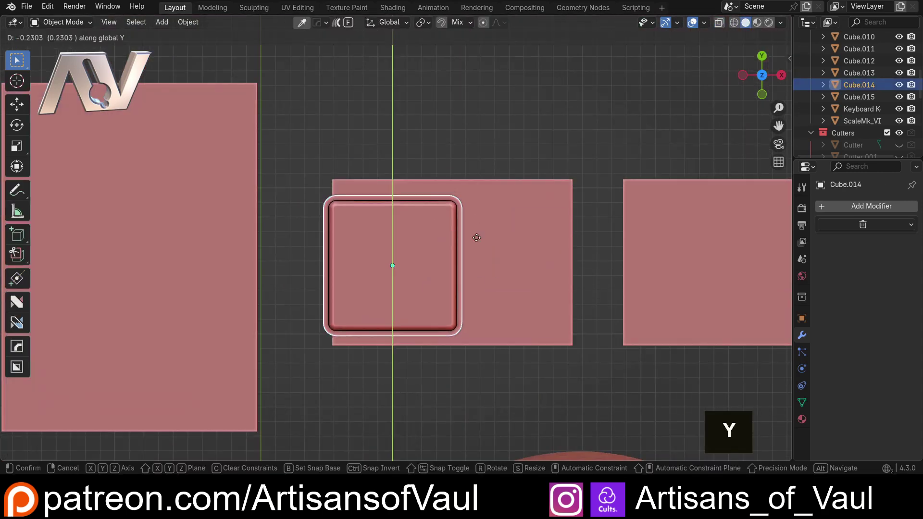
Step: Duplicate the square screen along X onto the far side of the second mid desktop face
shift+middle_drag(474, 236, 295, 259)
key(shift+d)
key(x)
click(422, 262)
Step: Duplicate the small desktop face's screen along X onto the second small face
shift+middle_drag(400, 165, 309, 257)
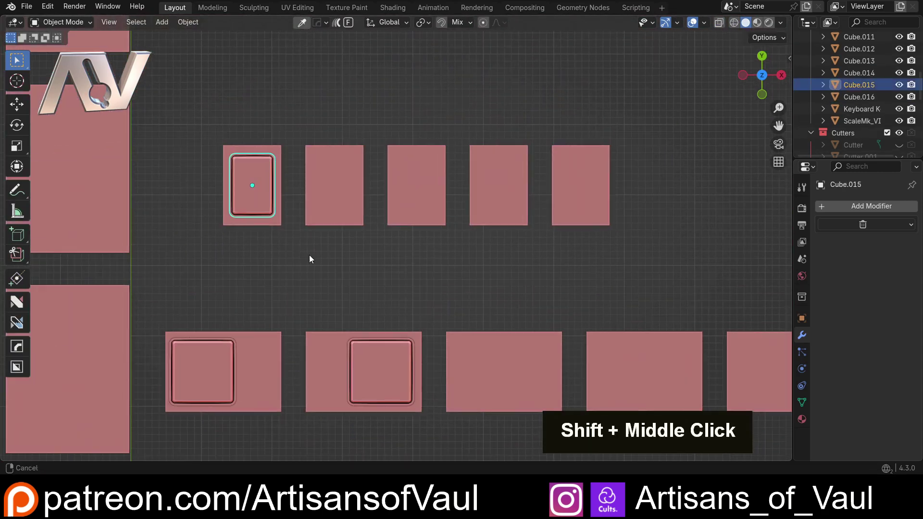
click(260, 192)
key(shift+d)
key(x)
Step: Shorten the second small face's screen to the upper half by moving its lower vertices about 4.61 along Y
key(shift+z)
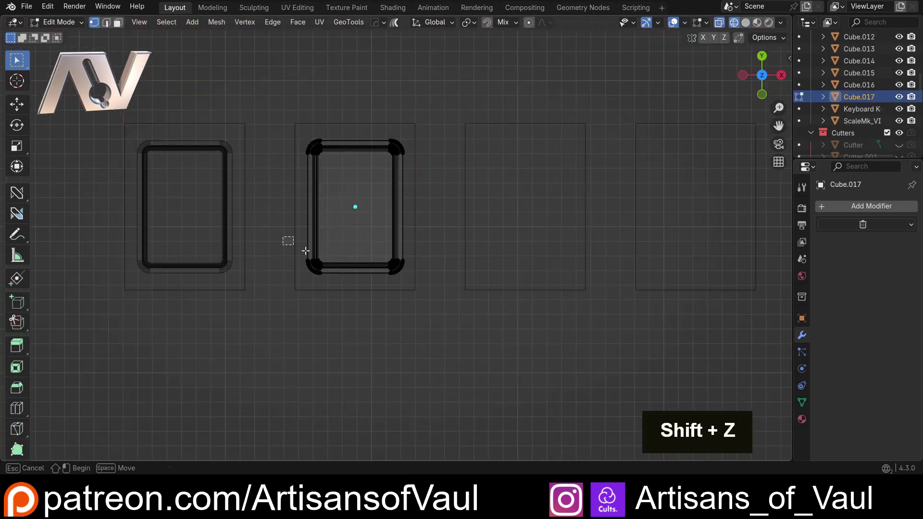
key(y)
key(Return)
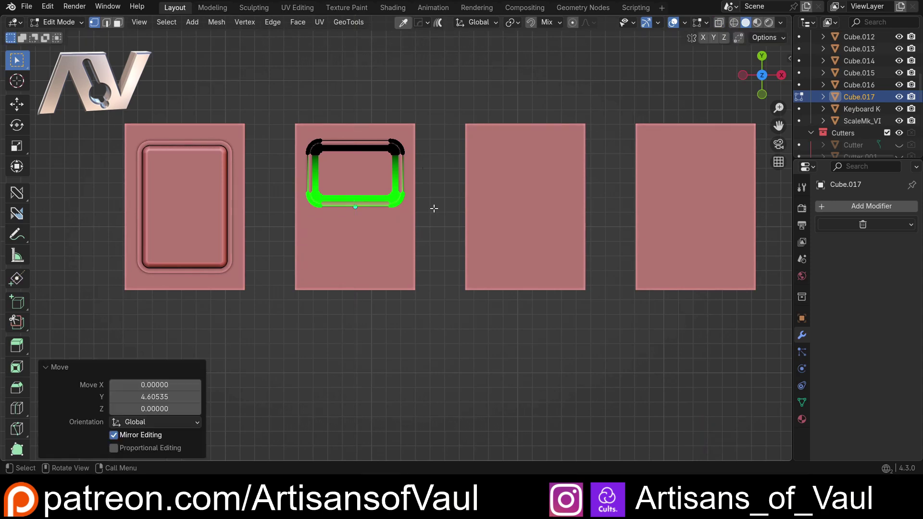
key(Tab)
key(alt+a)
scroll(348, 333, down, 4)
shift+middle_drag(436, 400, 437, 301)
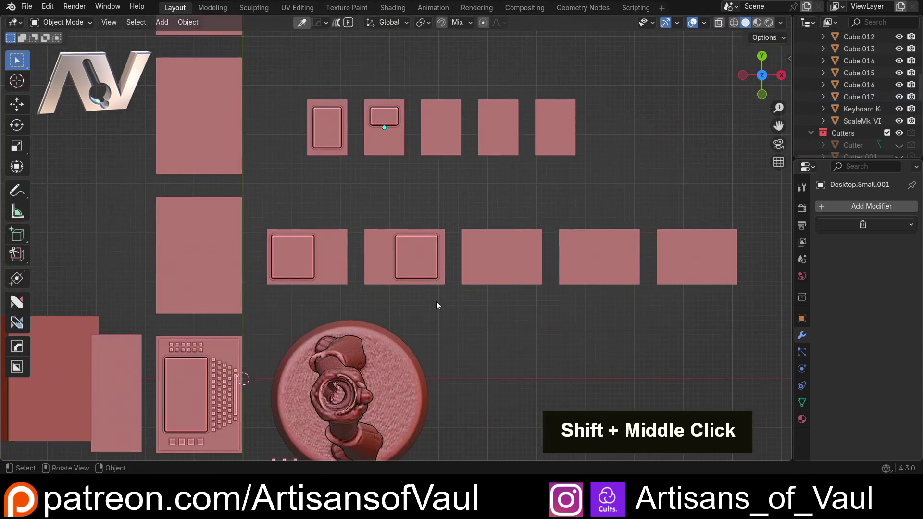
Step: Duplicate the small-key array onto the free area beside the screen on the first mid desktop face
scroll(436, 301, down, 3)
click(327, 345)
scroll(313, 385, up, 4)
key(shift+d)
click(442, 117)
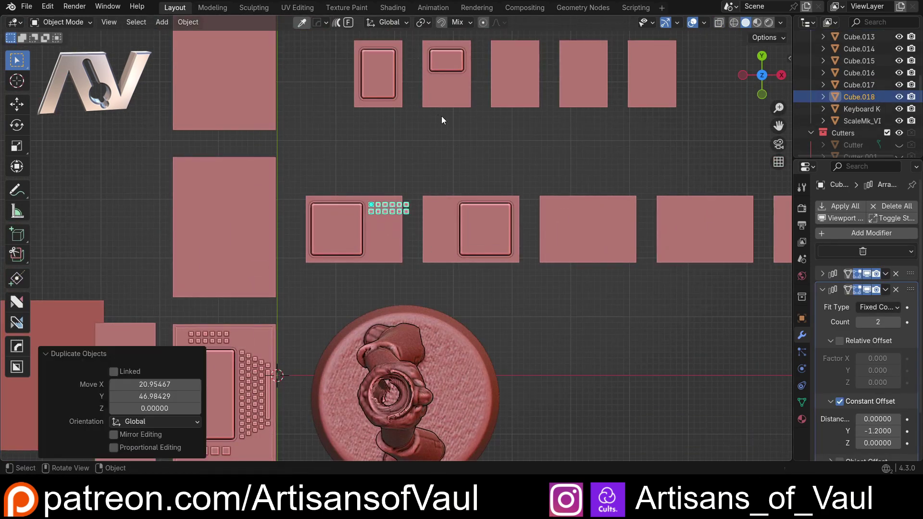
Step: Rework the small-key array into 4 columns and 8 rows and position it beside the first mid face's screen
click(822, 273)
click(831, 385)
scroll(481, 241, up, 5)
shift+middle_drag(322, 225, 526, 298)
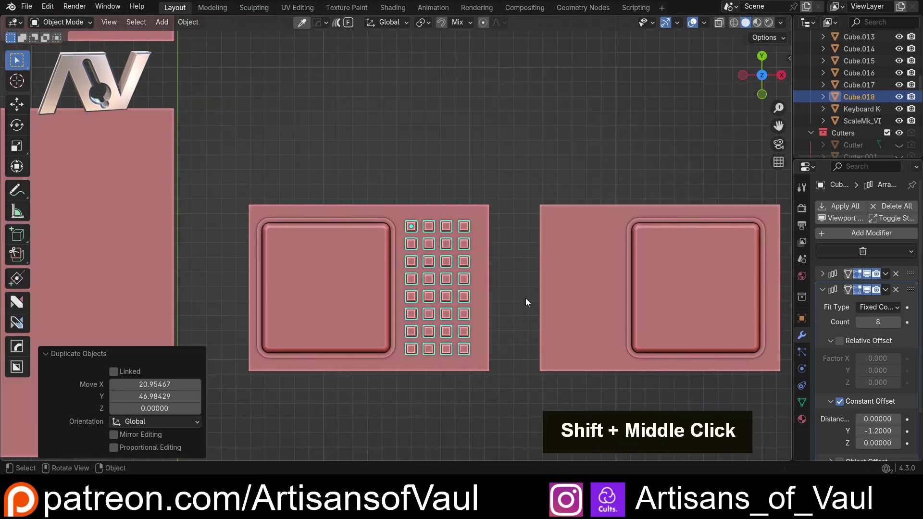
key(g)
click(528, 298)
Step: Duplicate the large-key row onto the second mid desktop face beside its screen and set the array count to 2
scroll(528, 298, down, 7)
key(shift+d)
click(465, 115)
scroll(464, 114, up, 6)
double_click(877, 306)
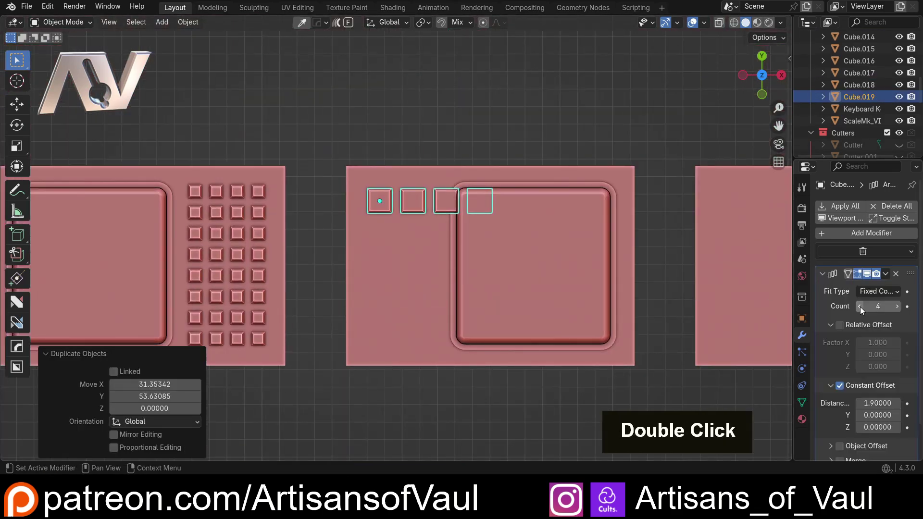
text(2)
key(Return)
Step: Duplicate the large keys' array modifier with count 5 and constant offset 0, -1.9, 0, and position the keys beside the screen
click(885, 273)
click(831, 298)
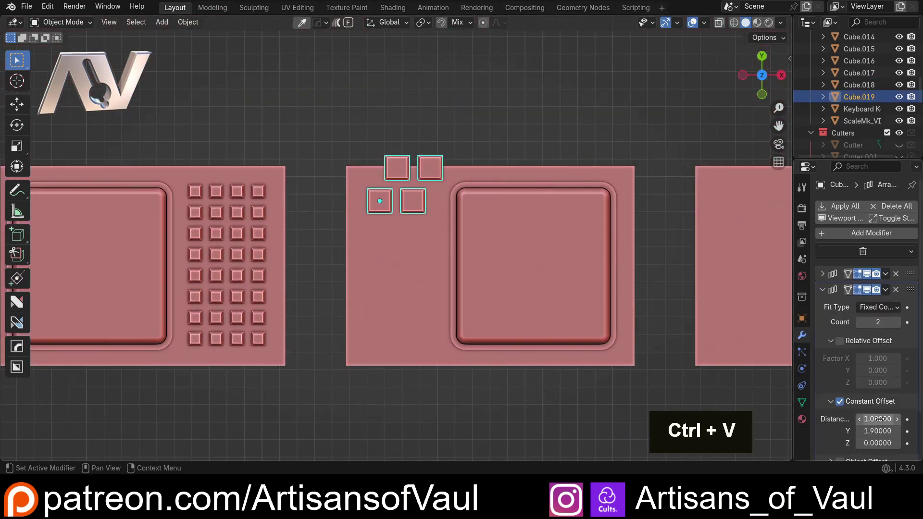
key(g)
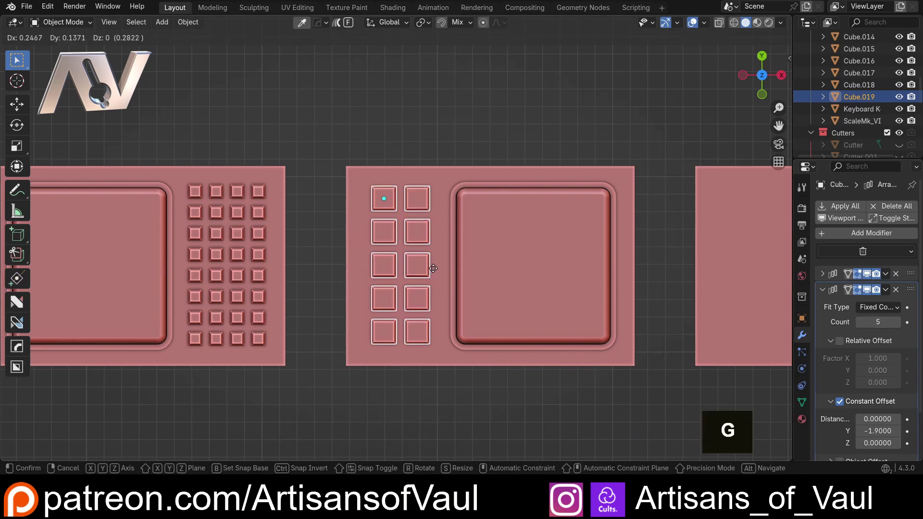
click(428, 267)
Step: Duplicate the first square screen along X onto the third mid desktop face
scroll(476, 289, down, 7)
shift+middle_drag(357, 280, 415, 282)
scroll(416, 283, up, 3)
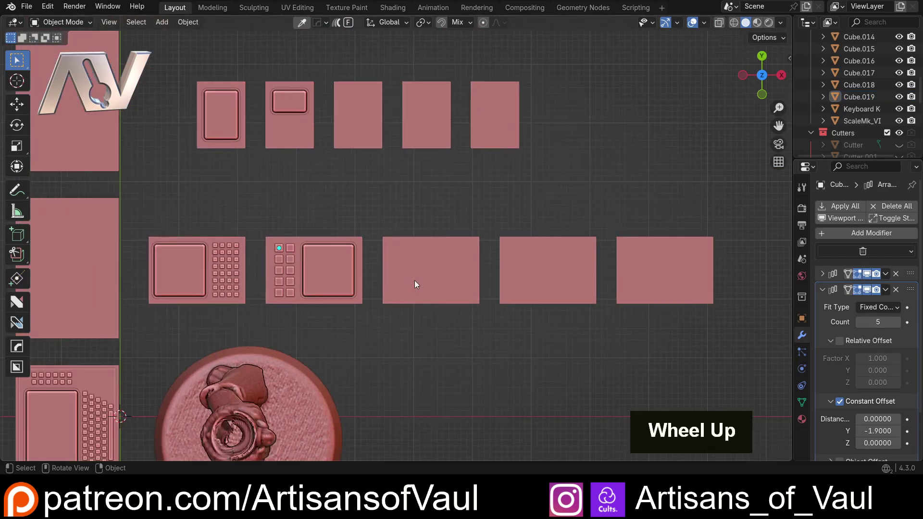
click(416, 278)
key(shift+d)
key(x)
click(458, 287)
Step: Reshape the third mid face's screen into a wide rectangle spanning the face's width and occupying its upper part
scroll(458, 286, up, 3)
key(Tab)
key(g)
key(y)
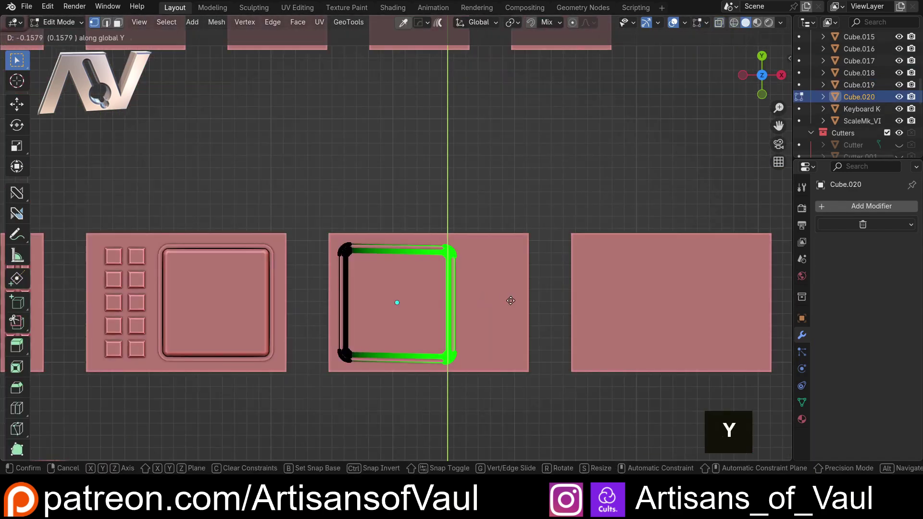
click(528, 312)
key(g)
key(y)
click(552, 353)
scroll(501, 251, down, 6)
key(Tab)
Step: Duplicate the four-key row beneath the wide screen on the third mid desktop face and set its array count to 7
shift+middle_drag(432, 308, 462, 261)
click(210, 385)
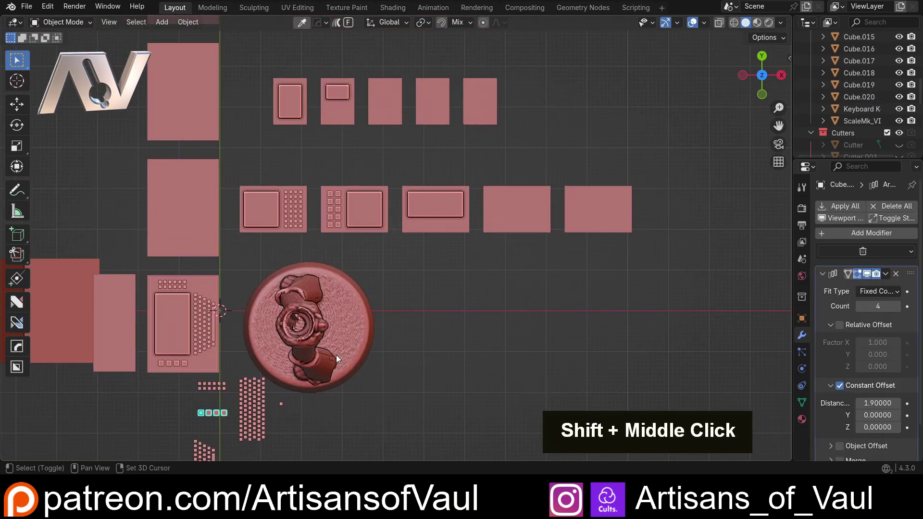
key(shift+d)
click(546, 163)
scroll(483, 198, up, 7)
key(g)
click(394, 283)
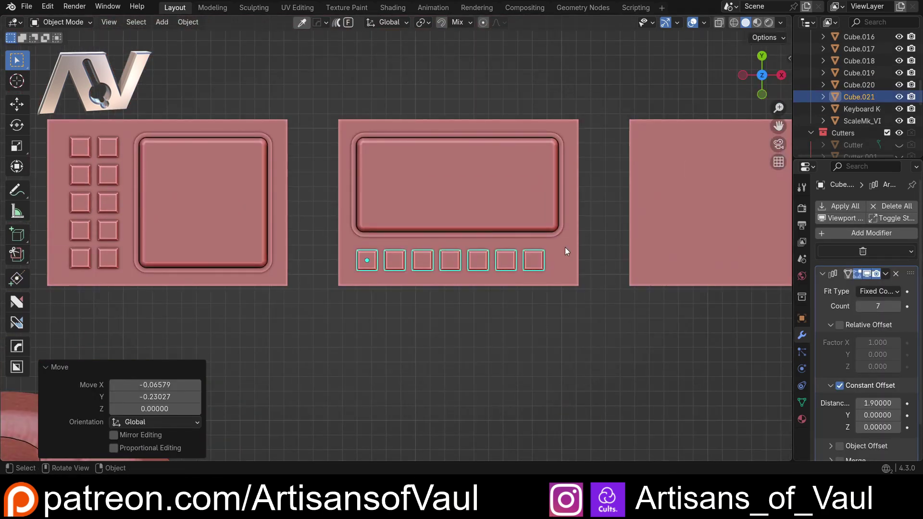
key(g)
key(x)
right_click(567, 249)
Step: Duplicate the staggered key array and a square screen onto the fourth mid desktop face
scroll(417, 315, down, 8)
shift+middle_drag(416, 315, 397, 254)
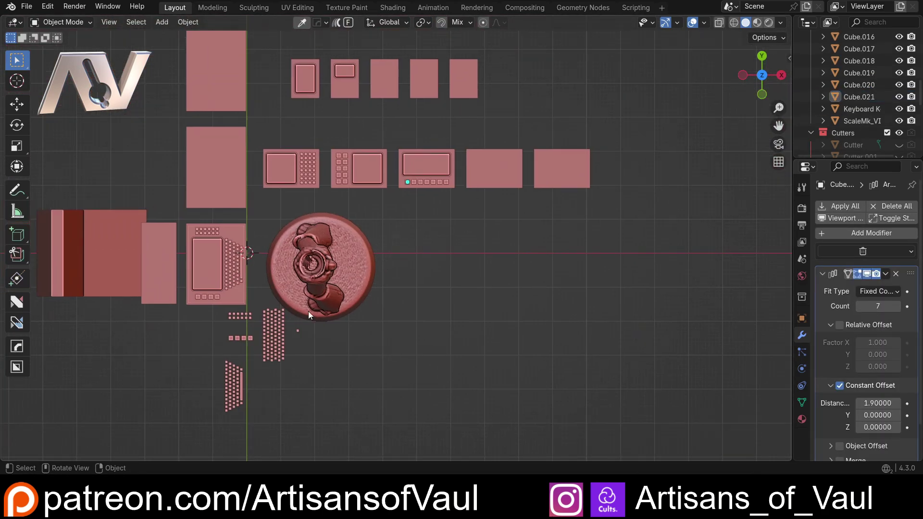
click(279, 332)
shift+middle_drag(351, 293, 304, 327)
key(shift+d)
click(555, 149)
scroll(398, 270, up, 2)
click(163, 188)
right_click(268, 161)
key(alt+space)
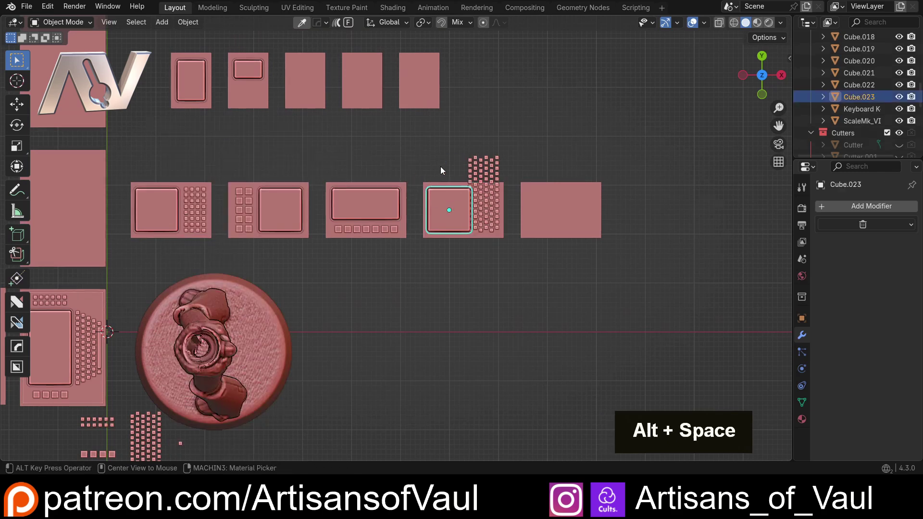
Step: Position the staggered keys beside the fourth mid face's screen and reduce them to four columns with an array count of 2
scroll(597, 188, up, 4)
click(370, 206)
key(g)
click(384, 210)
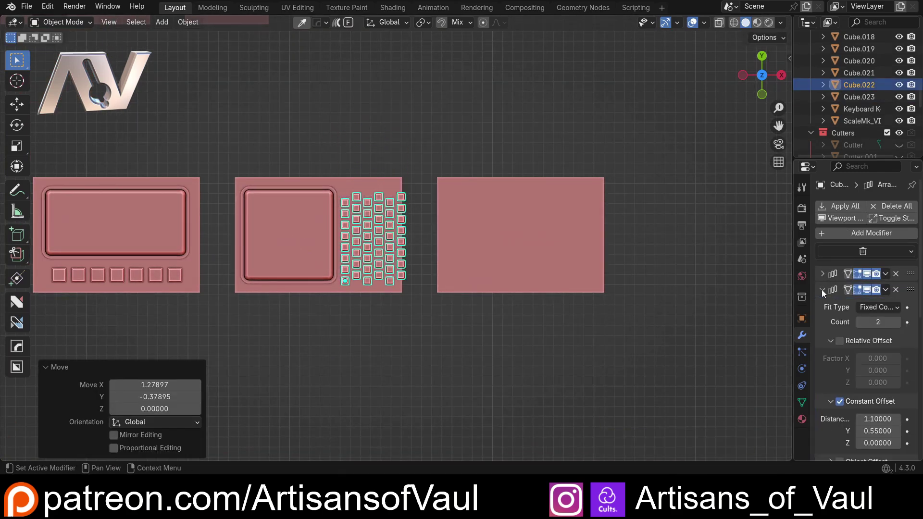
click(821, 290)
click(860, 337)
scroll(404, 255, up, 2)
Step: Stretch one key in the outermost column 3.3 along Y into a space bar and delete the keys it overlaps
double_click(441, 227)
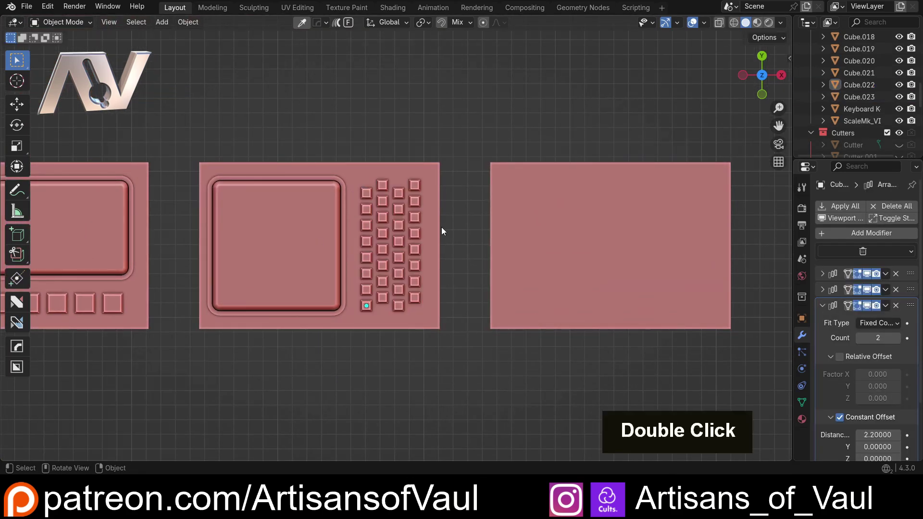
key(Tab)
key(shift+z)
scroll(456, 306, up, 3)
drag(405, 288, 456, 306)
key(shift+z)
text(gy3.3)
key(Return)
key(Tab)
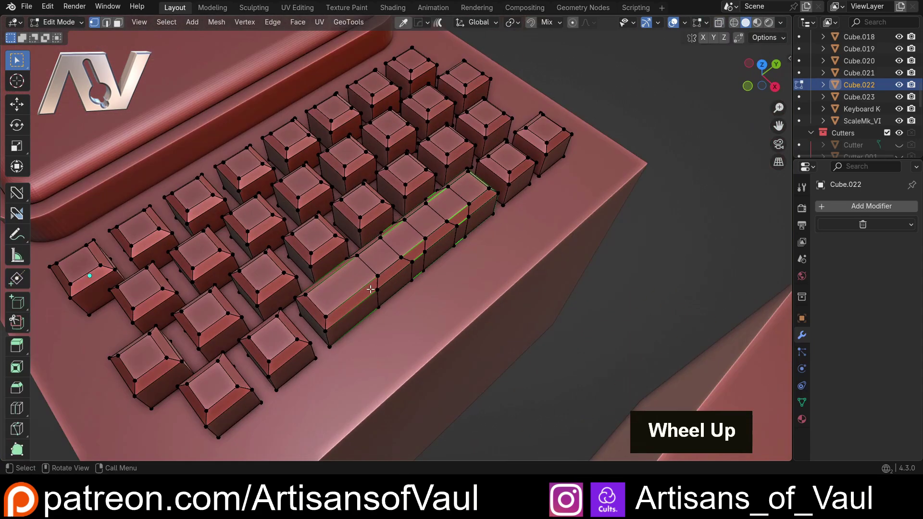
key(l)
key(Delete)
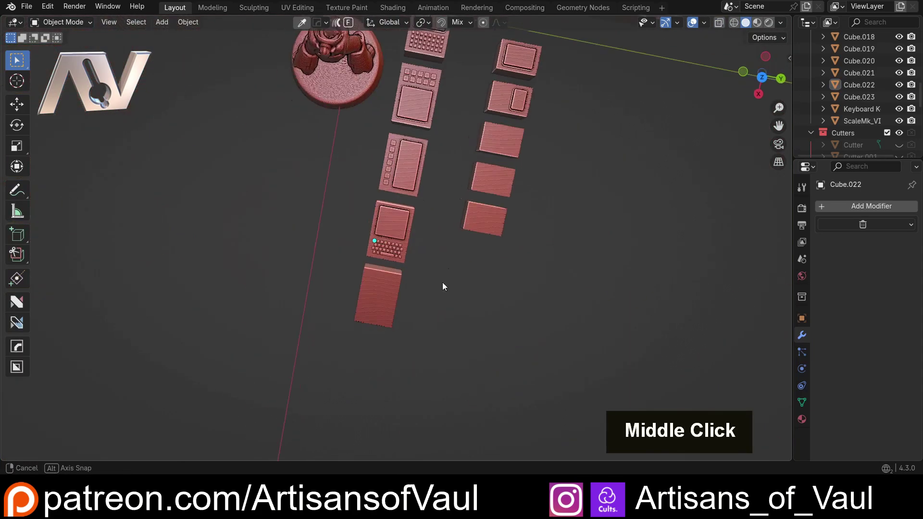
Step: Duplicate the fourth mid face's screen and staggered keyboard onto the fifth mid desktop face
middle_drag(443, 287, 416, 214)
scroll(459, 318, up, 3)
click(460, 318)
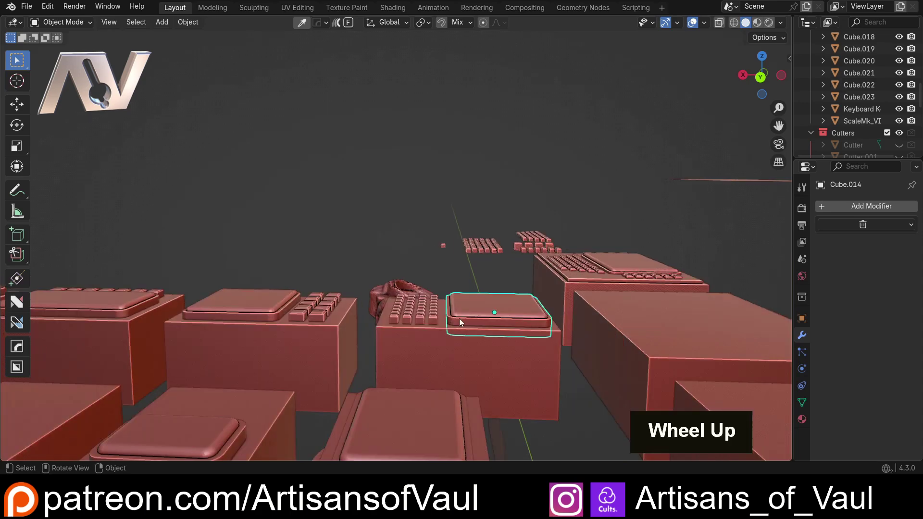
shift+middle_drag(459, 318, 444, 203)
key(h)
key(shift+d)
scroll(365, 288, up, 3)
key(y)
Step: Set the duplicated screen's origin at its edge beside the keys and tilt the screen about 10.6° around Y
double_click(420, 276)
key(Tab)
key(shift+s)
key(Escape)
key(Tab)
key(r)
key(y)
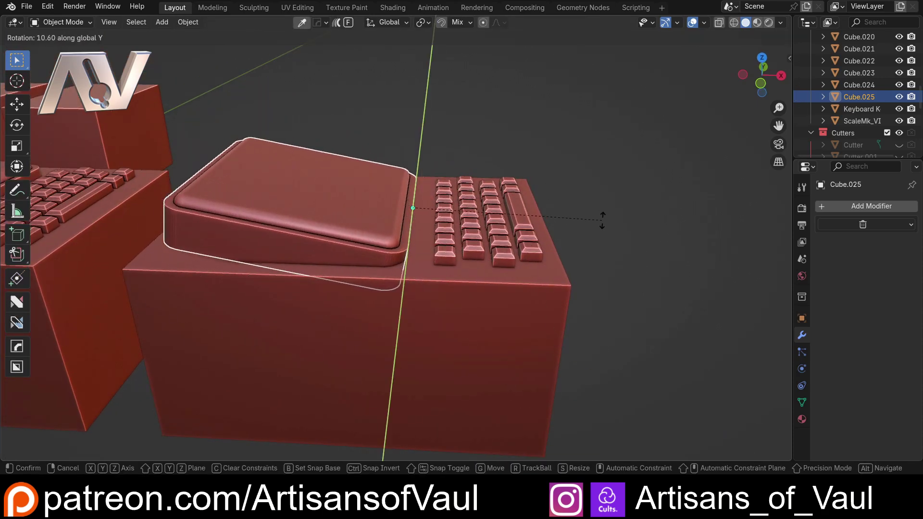
click(602, 220)
Step: Extend the tilted screen's lower faces with an unclamped slide until its base sits inside the fifth mid desktop block
key(Tab)
click(495, 160)
middle_drag(494, 160, 490, 222)
key(ctrl+KP_Add)
key(g)
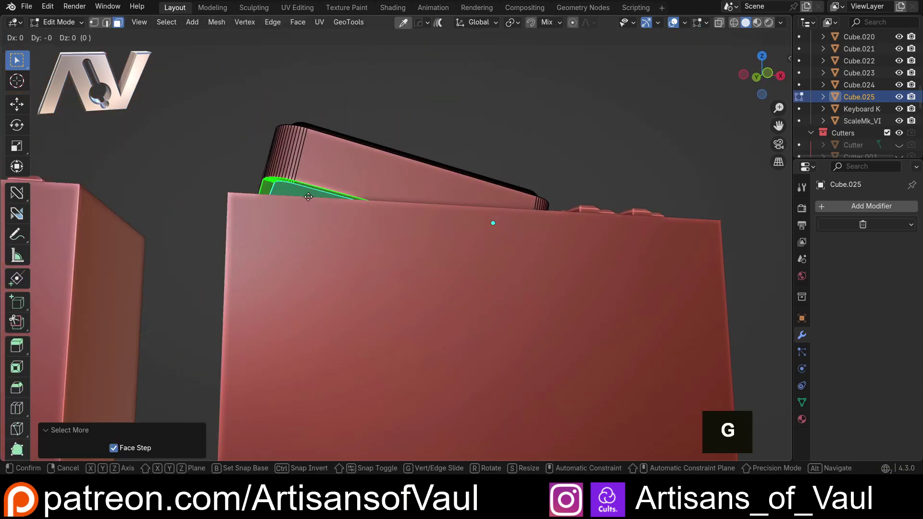
middle_click(308, 196)
key(g)
key(Escape)
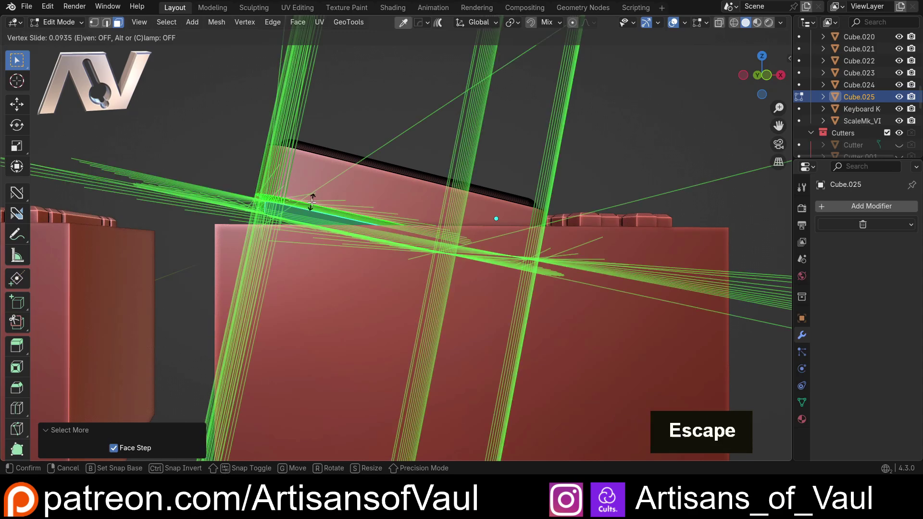
shift+middle_drag(309, 206, 347, 224)
key(Tab)
click(340, 210)
key(c)
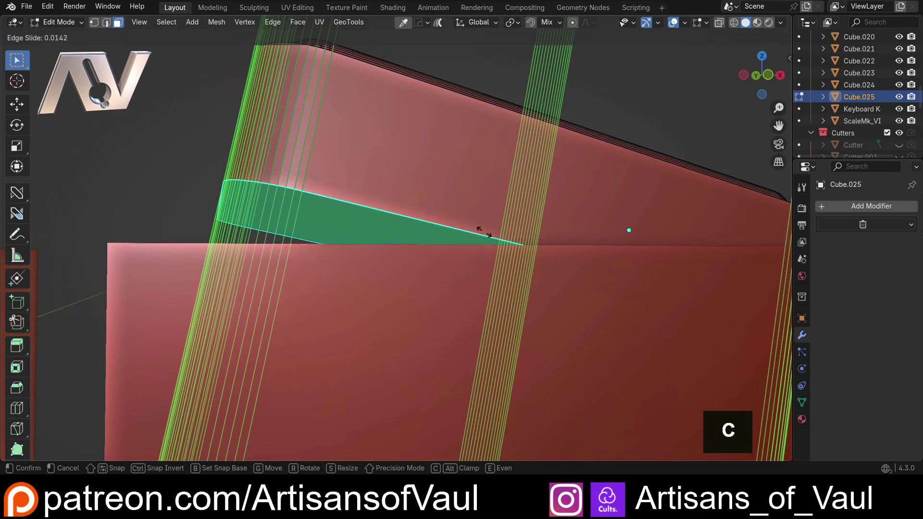
key(Tab)
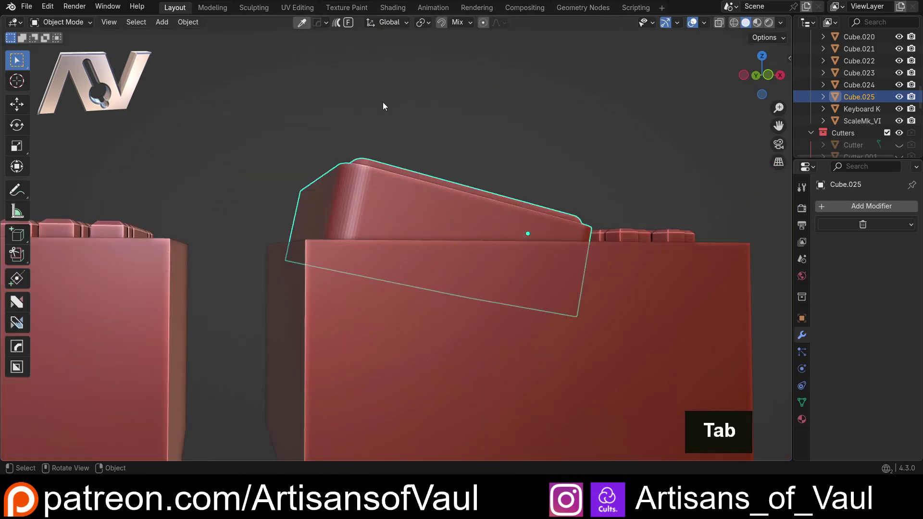
Step: Add a cylinder with 64 vertices
scroll(383, 102, down, 5)
middle_drag(353, 323, 520, 199)
scroll(448, 247, up, 3)
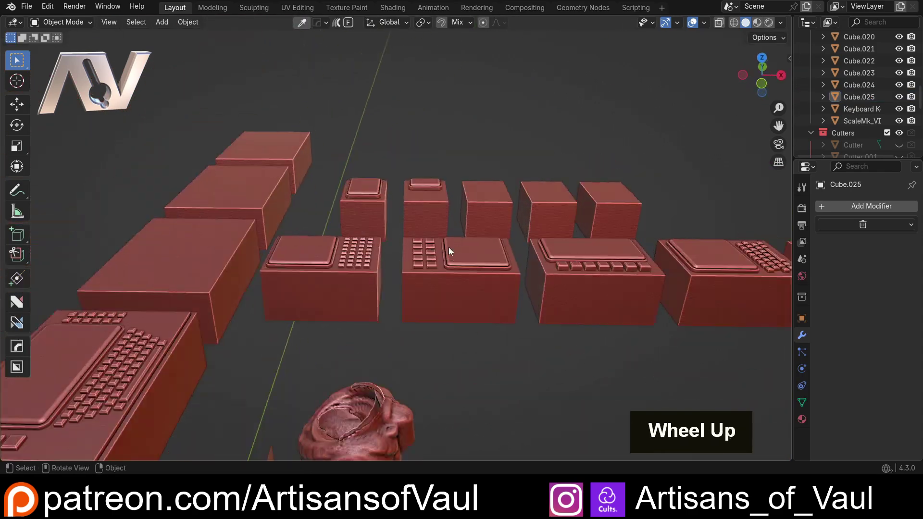
middle_drag(448, 247, 389, 248)
click(761, 68)
shift+middle_drag(308, 212, 422, 212)
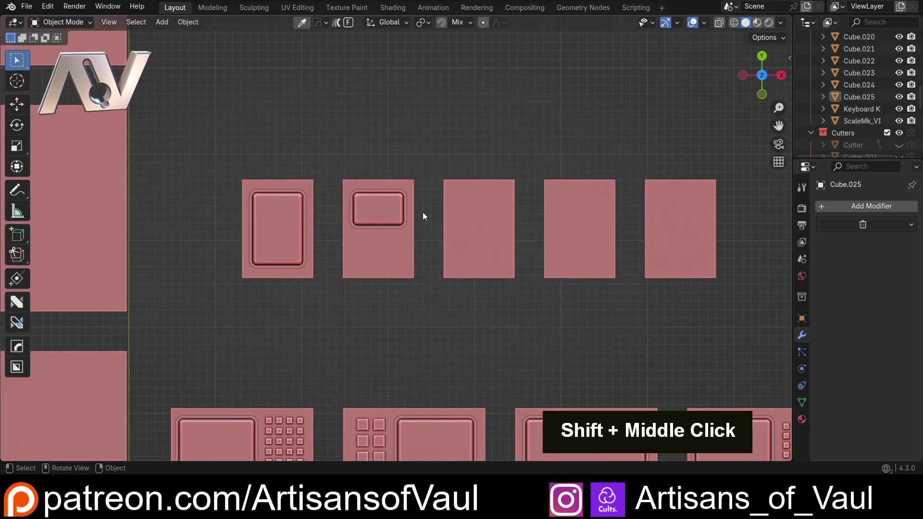
key(shift+a)
click(478, 247)
double_click(140, 309)
text(64)
Step: Align the cylinder with the third small desktop face in X and Y and adjust its height along Z
scroll(414, 269, down, 3)
shift+click(444, 259)
key(alt+a)
key(shift+z)
scroll(444, 262, down, 4)
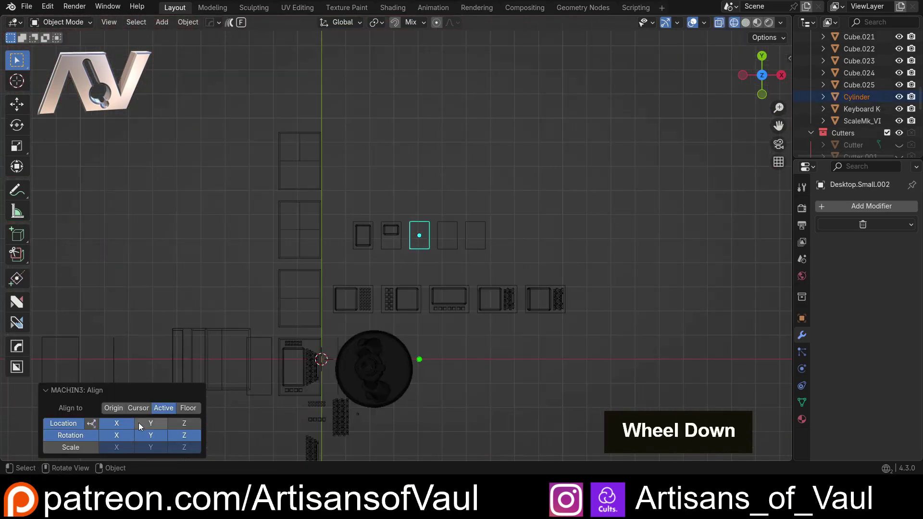
click(148, 422)
click(546, 238)
key(shift+z)
key(g)
key(z)
Step: Enlarge the cylinder in X and Y only and shift it along Y into the lower half of the third small face
key(s)
key(shift+z)
click(763, 57)
key(s)
key(shift+z)
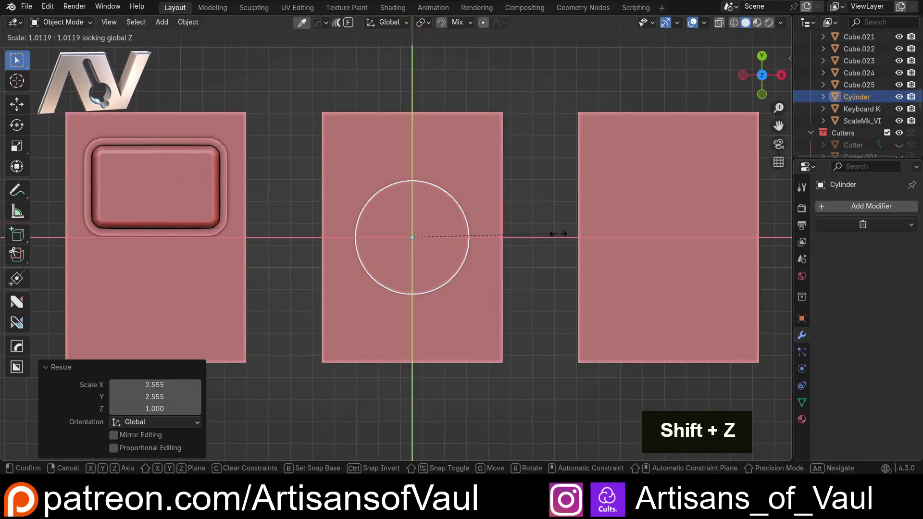
click(572, 237)
key(g)
key(y)
click(560, 285)
Step: Duplicate the cylinder into the third small face's upper corner and scale the copy to about 0.48 in X and Y
middle_drag(456, 298, 406, 252)
click(763, 59)
key(shift+d)
click(494, 163)
key(s)
key(shift+z)
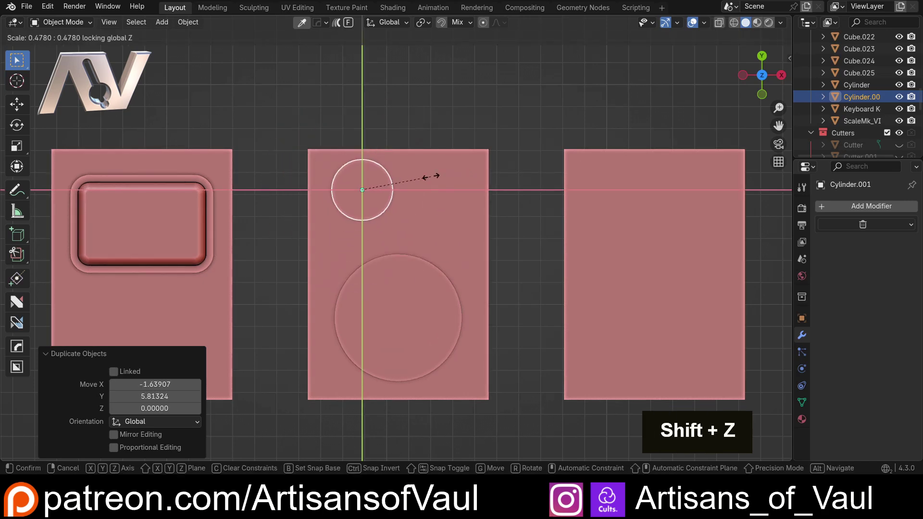
click(429, 176)
Step: Adjust the small cylinder's position, duplicate it about 3.74 along X, and shrink the new copy in X and Y
key(g)
key(y)
key(x)
click(575, 194)
key(s)
key(shift+z)
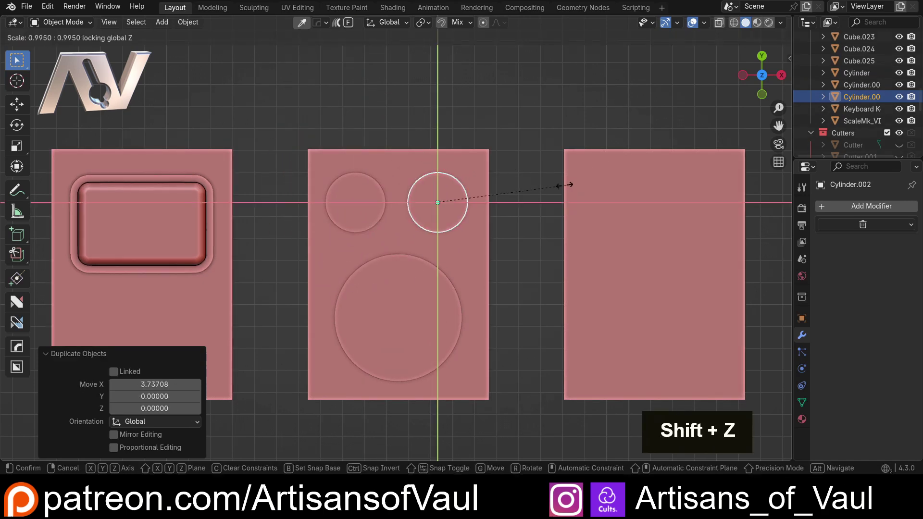
click(501, 193)
Step: Isolate the three cylinders from the third small face together and apply their scale
shift+click(356, 203)
shift+click(389, 315)
key(Tab)
click(423, 21)
scroll(424, 203, down, 3)
key(ctrl+a)
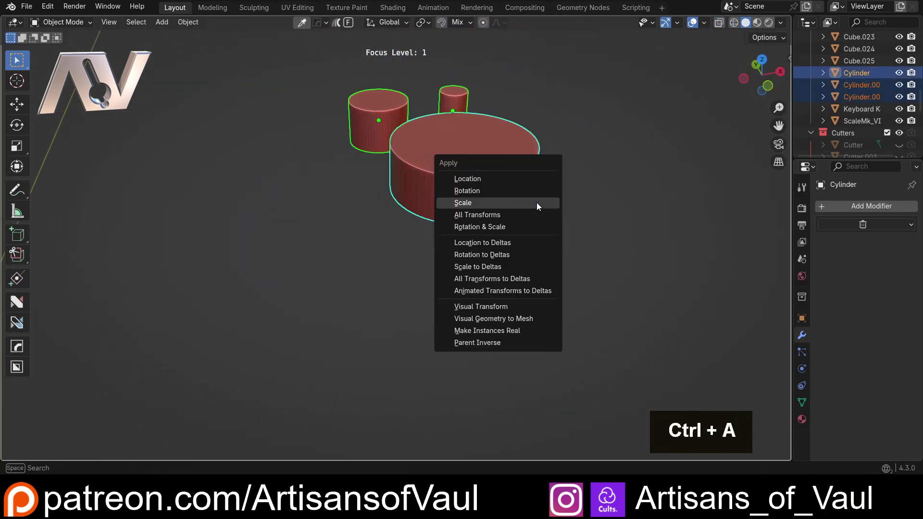
click(537, 202)
Step: Bevel the top edges of the three cylinders slightly
key(Tab)
shift+click(412, 169)
key(ctrl+b)
scroll(519, 225, up, 5)
click(519, 225)
key(Tab)
Step: Duplicate the medium cylinder into the second small face's lower half and mirror it in X to form a pair of dials
key(shift+z)
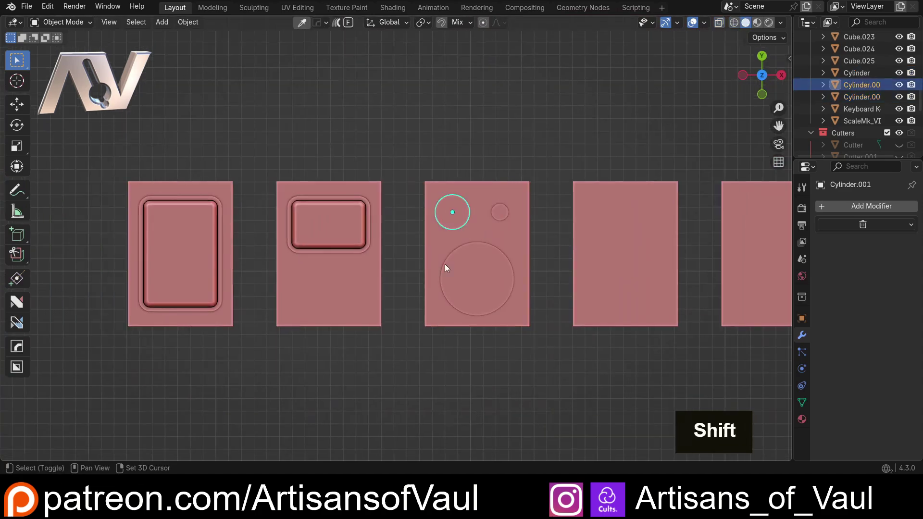
key(shift+d)
click(318, 266)
key(alt+x)
key(shift+z)
middle_drag(318, 267, 764, 76)
key(shift+z)
scroll(460, 297, down, 3)
Step: Duplicate the second small face's screen onto the fourth small face and align it there
click(763, 75)
key(shift+d)
click(498, 267)
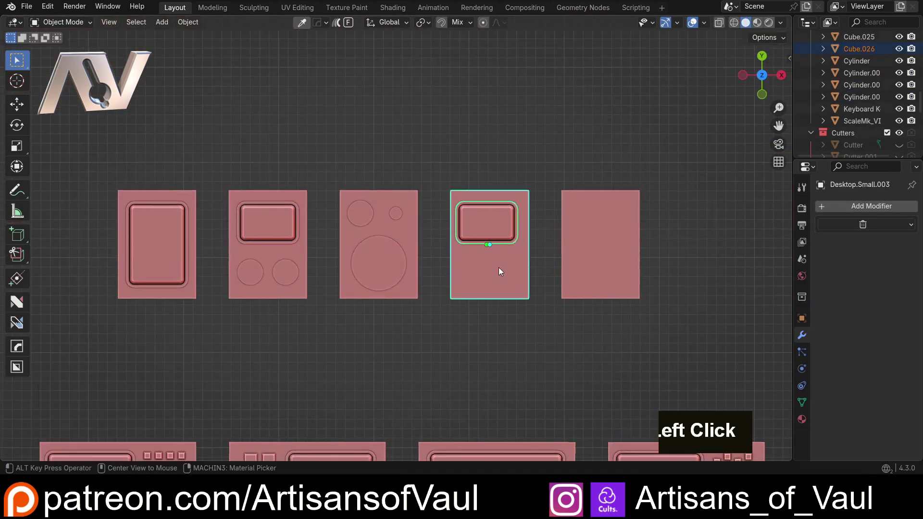
click(442, 286)
shift+click(463, 244)
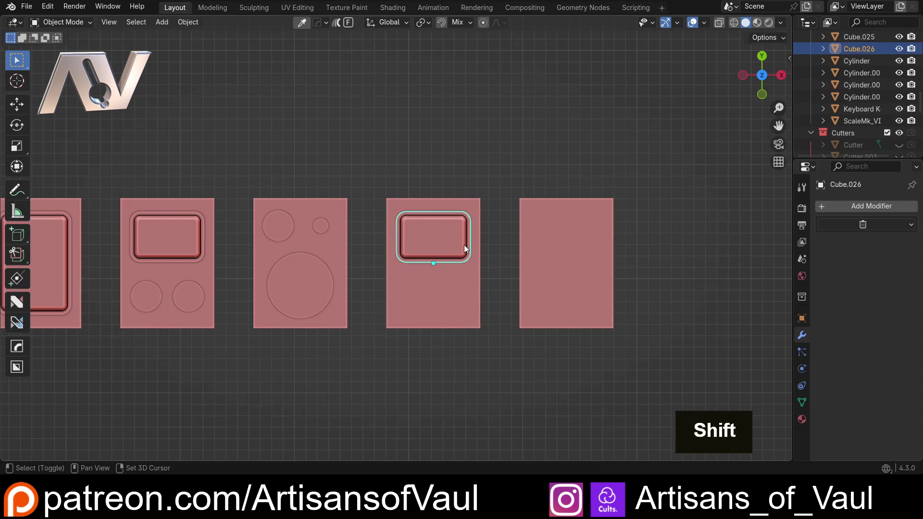
Step: Duplicate the screen onto the fifth small face and rotate the copy 180° about Z so it sits in the lower half
right_click(463, 244)
click(391, 309)
key(space)
text(rz180)
double_click(691, 215)
scroll(376, 254, up, 1)
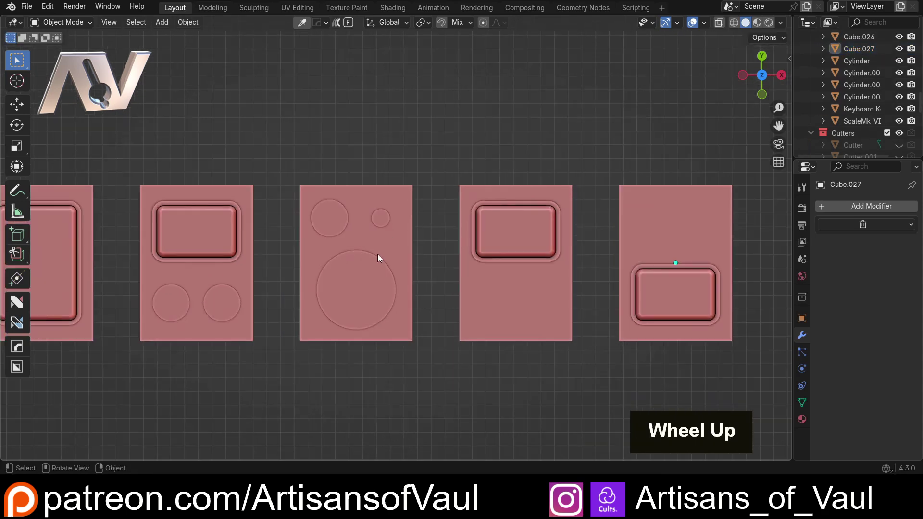
Step: Duplicate the two-row block of small keys and the row of four large keys onto the fourth small face below its screen
scroll(384, 260, down, 5)
shift+middle_drag(409, 384, 440, 239)
scroll(416, 260, down, 3)
shift+middle_drag(254, 361, 236, 407)
click(240, 387)
key(shift+d)
click(454, 150)
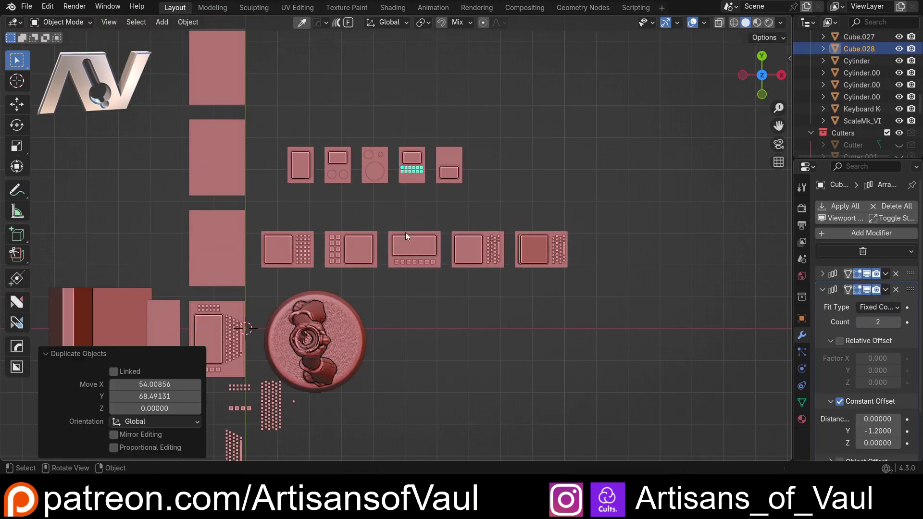
click(239, 408)
key(shift+d)
click(544, 137)
Step: Select the small faces' screens together with the newly copied keys and shift their height along Z
scroll(421, 173, up, 11)
shift+middle_drag(403, 177, 444, 183)
click(586, 214)
shift+click(438, 221)
shift+middle_drag(201, 241, 485, 211)
shift+click(256, 238)
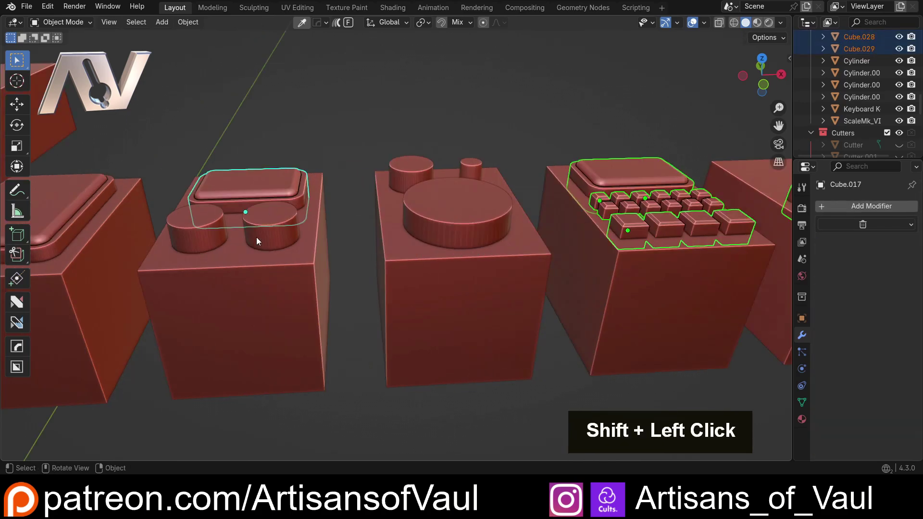
shift+click(291, 192)
key(g)
key(z)
click(308, 202)
Step: Adjust the fourth face's two-row key block and four-key row along Y to space them out below the screen
scroll(463, 146, down, 6)
middle_drag(504, 245, 461, 282)
click(460, 283)
key(g)
key(y)
click(461, 283)
click(442, 315)
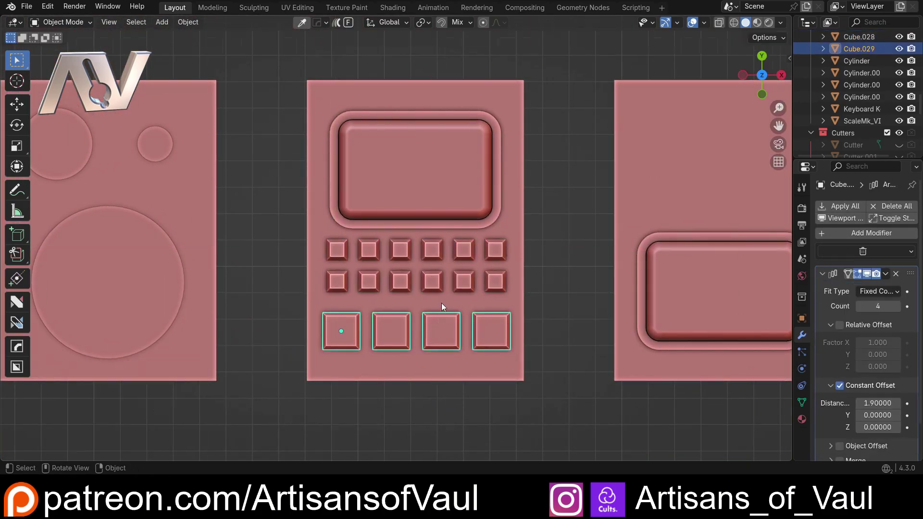
scroll(442, 302, down, 2)
key(g)
key(y)
click(524, 310)
Step: Duplicate the two-row key block onto the third small face above its large dial
middle_drag(523, 309, 358, 324)
scroll(421, 291, down, 3)
scroll(365, 303, up, 5)
shift+middle_drag(371, 278, 397, 265)
scroll(389, 288, up, 2)
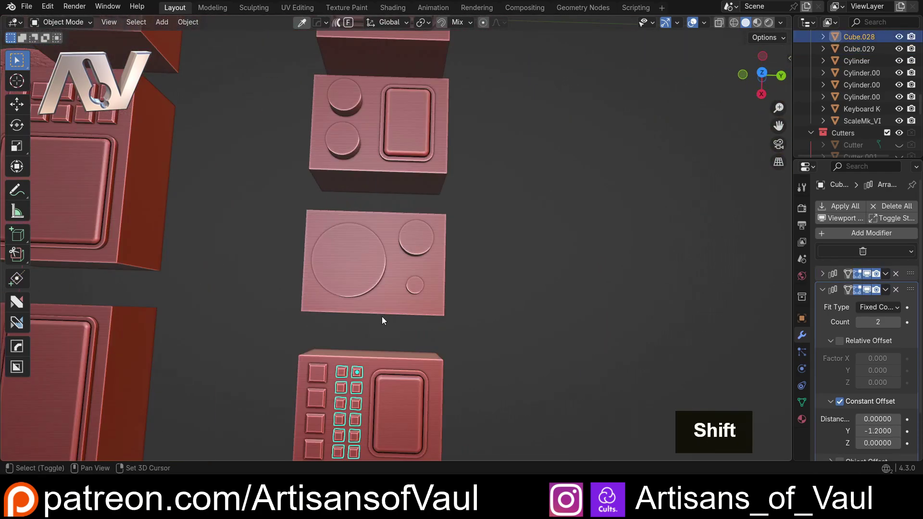
key(shift+d)
right_click(438, 190)
key(KP_7)
scroll(504, 310, down, 2)
shift+middle_drag(504, 310, 621, 272)
key(g)
click(442, 231)
Step: Duplicate the third face's small cylinder into the upper corner of the fifth small face
click(353, 287)
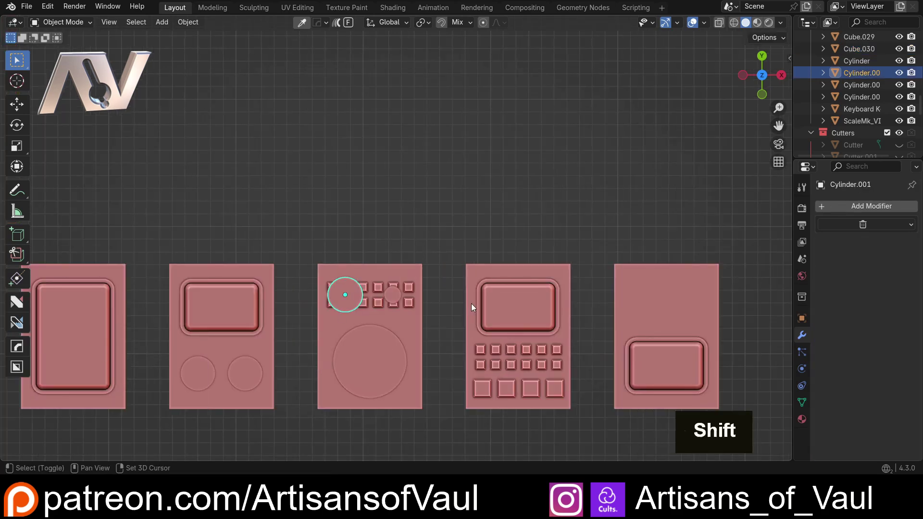
shift+middle_drag(471, 308, 413, 303)
click(334, 290)
key(shift+d)
click(715, 293)
shift+click(473, 283)
key(alt+x)
key(Escape)
key(q)
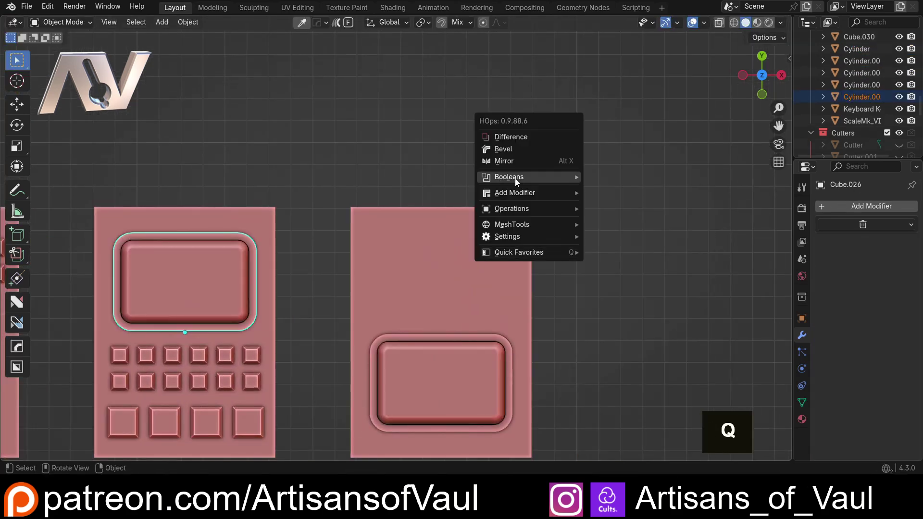
key(Escape)
Step: Array the fifth face's small cylinder into a vertical pair and reposition the pair above the screen
click(490, 243)
key(q)
click(656, 241)
key(x)
click(526, 194)
key(g)
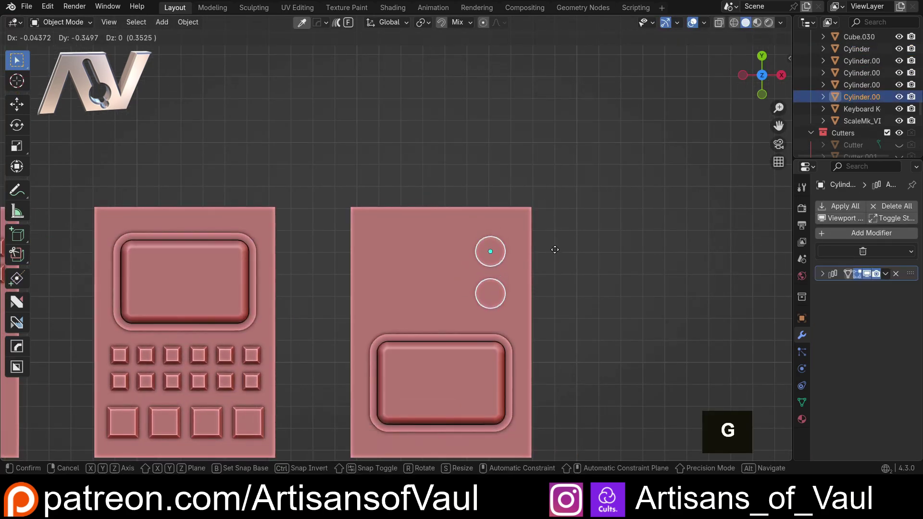
click(556, 249)
Step: Duplicate the third face's medium cylinder onto the fifth small face beside the small dials
scroll(427, 248, down, 3)
shift+middle_drag(434, 247, 521, 247)
click(212, 250)
key(shift+d)
click(628, 267)
click(563, 264)
click(531, 258)
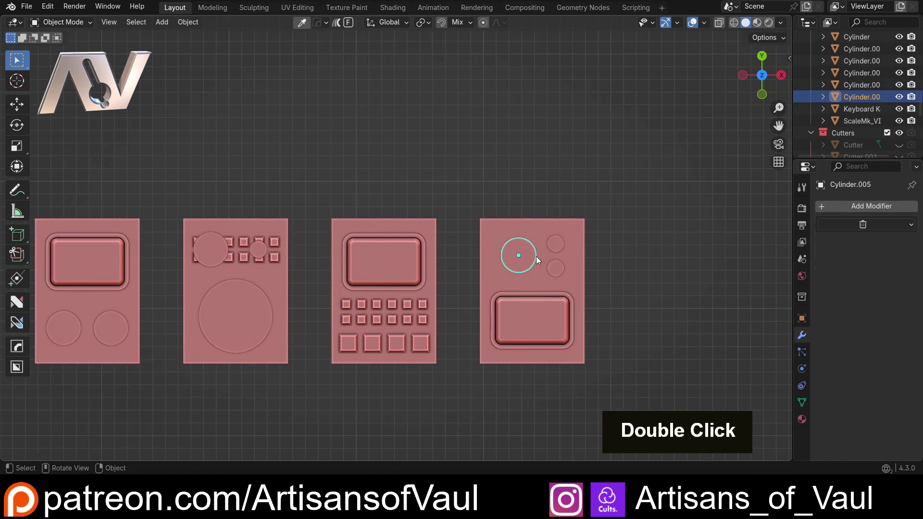
Step: Mirror the fifth face's small cylinder in Y about the larger cylinder
click(553, 247)
shift+click(535, 259)
key(alt+x)
click(519, 215)
click(449, 187)
Step: Delete the two cylinders overlapping the keys on the third small face
shift+middle_drag(232, 244, 433, 208)
scroll(432, 209, down, 1)
click(419, 218)
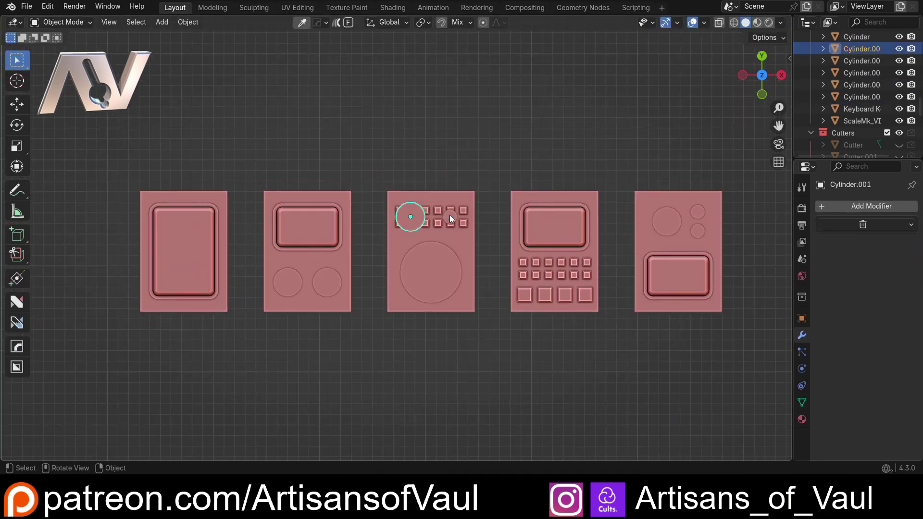
key(Delete)
click(450, 217)
key(Delete)
Step: Duplicate the two-row key block onto the fifth small face
click(202, 407)
key(shift+d)
click(452, 154)
Step: Move the fifth face's dials toward the side opposite the small pair to make room for keys
click(375, 196)
shift+double_click(440, 213)
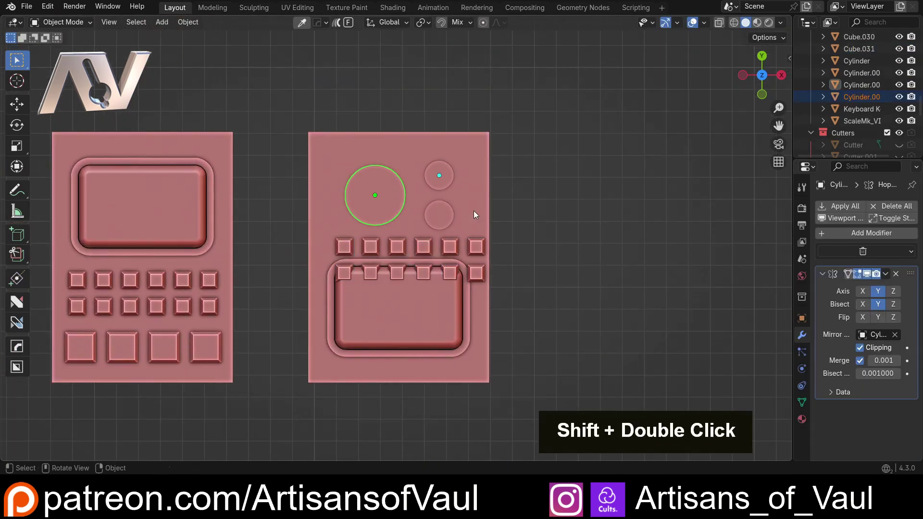
key(g)
click(480, 195)
click(428, 181)
key(g)
click(491, 187)
Step: Move the fifth face's key block beside the small dials and set its array counts to 2 columns and 4 rows
click(470, 244)
shift+middle_drag(466, 240, 447, 274)
key(g)
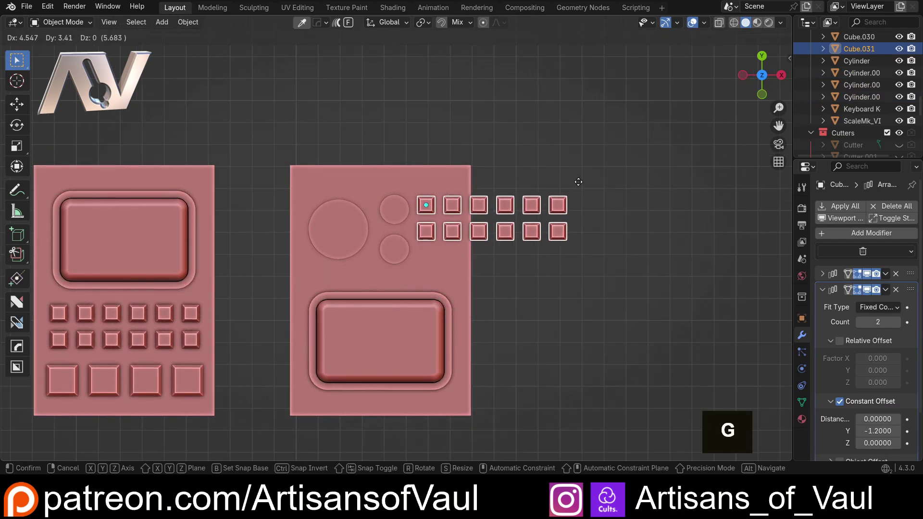
click(579, 180)
double_click(896, 323)
click(822, 274)
double_click(860, 307)
double_click(859, 306)
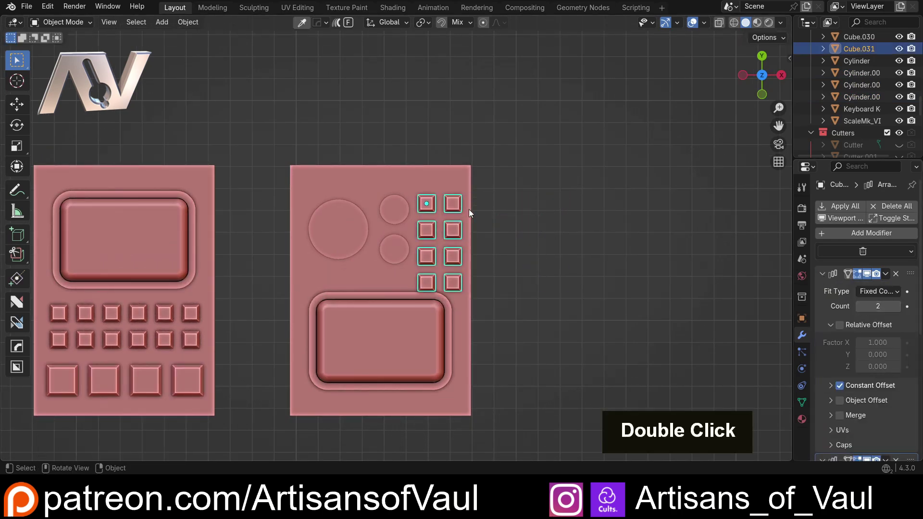
Step: Fine-tune the positions of the fifth face's key block, small dials and larger dial above the screen
key(g)
click(468, 197)
click(400, 212)
key(g)
click(394, 211)
click(340, 230)
key(g)
click(335, 230)
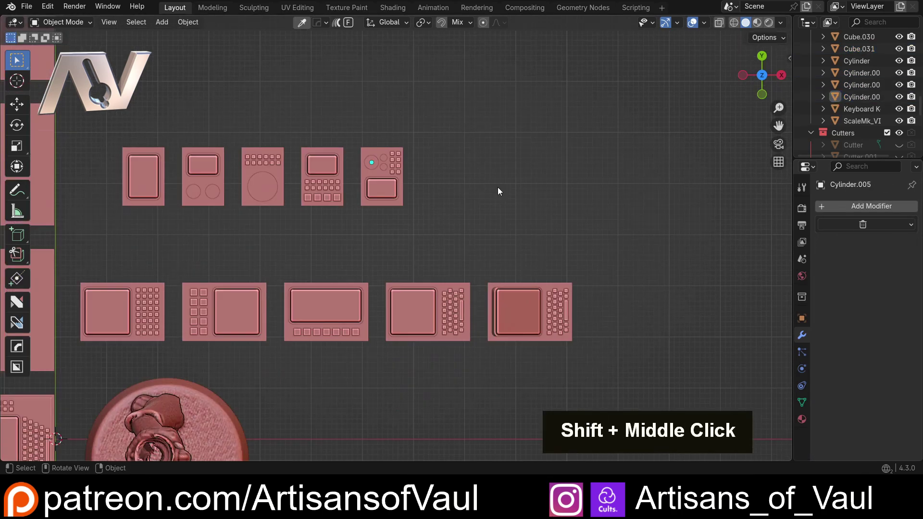
Step: Duplicate blank small and large desktop faces at the ends of their rows and select both copies
key(shift+d)
key(x)
key(shift+d)
key(y)
click(350, 210)
shift+click(570, 288)
Step: Inset the top faces of the two new blank panels by about 0.5 and extrude the inset faces slightly
key(Tab)
key(i)
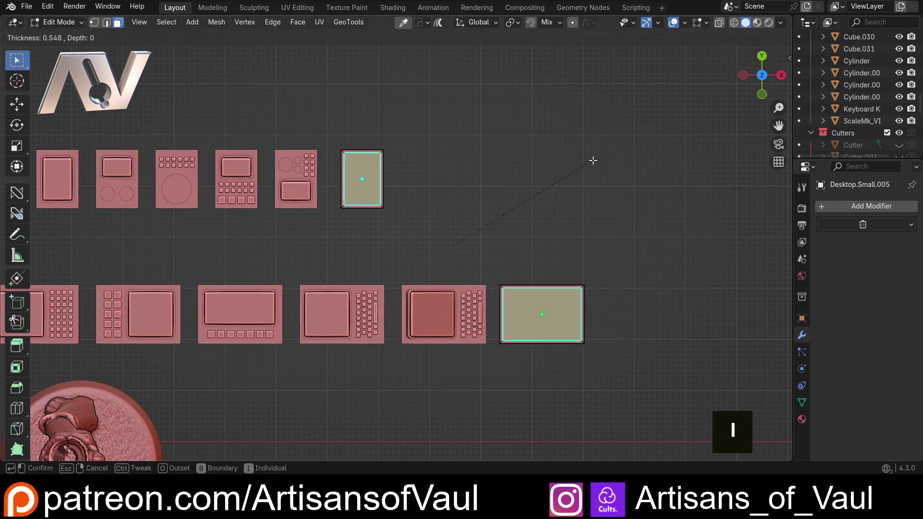
click(591, 158)
middle_drag(591, 159, 529, 156)
key(e)
click(531, 186)
key(Tab)
Step: Add a cube and align it with the new small panel
key(shift+a)
mouse_move(416, 223)
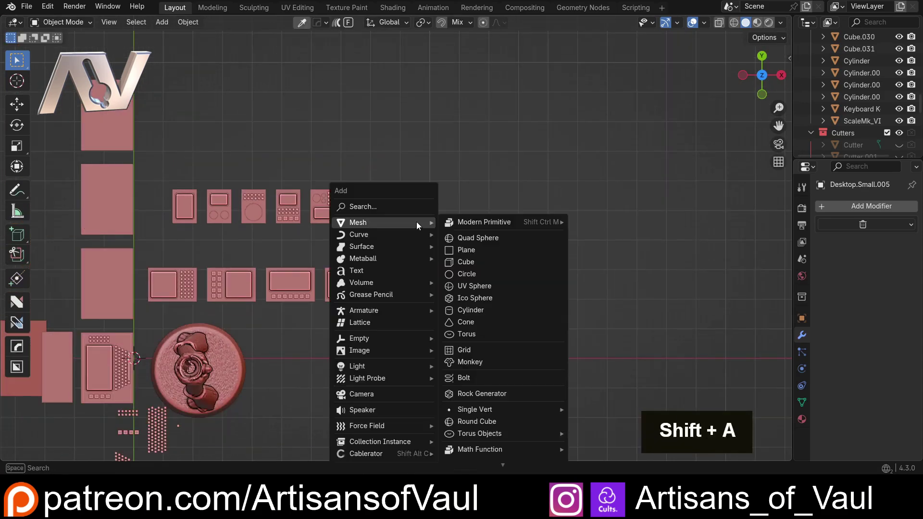
click(468, 264)
shift+click(365, 211)
key(alt+a)
click(152, 424)
scroll(183, 399, up, 3)
click(337, 186)
middle_drag(337, 269, 327, 219)
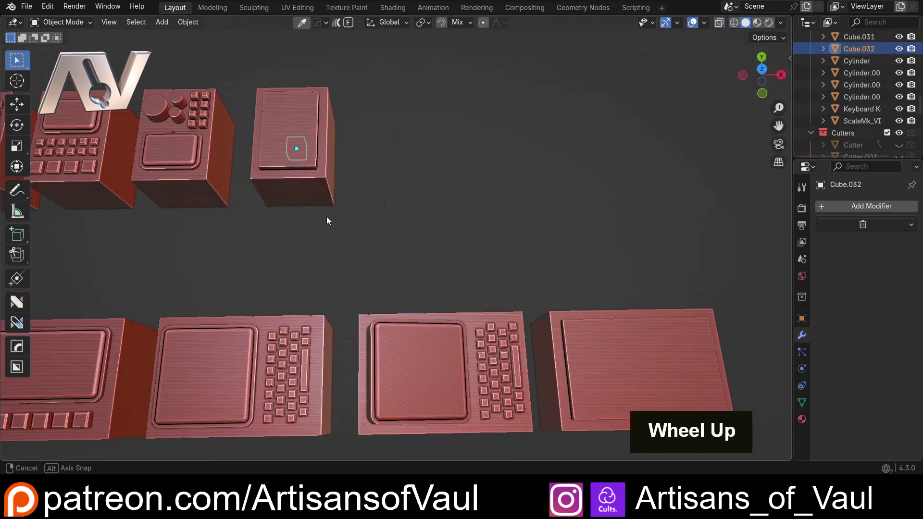
Step: Raise the cube onto the new small panel and scale it along Y to about 0.49
key(g)
key(z)
key(KP_7)
scroll(424, 293, up, 4)
key(s)
key(y)
click(504, 284)
key(n)
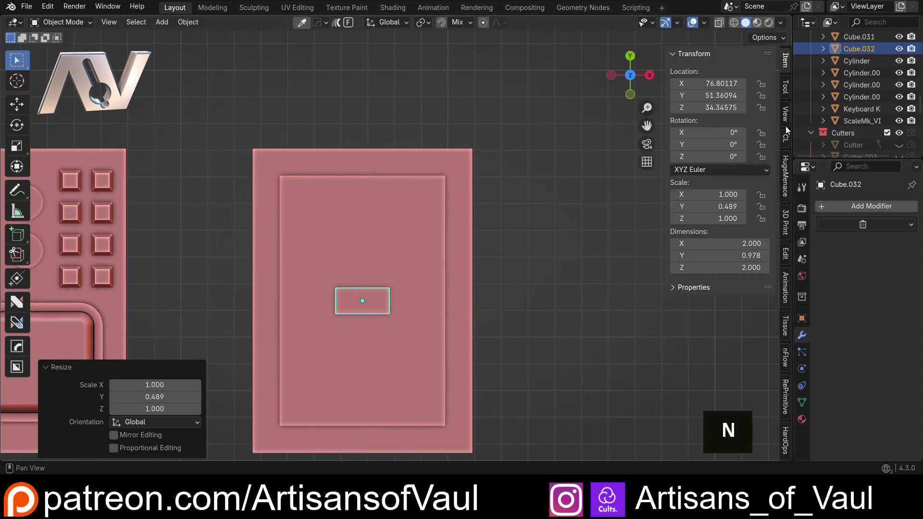
Step: Move the cube to the panel's upper end, resize it to a bar about 4.25 by 0.9, and apply its scale
key(g)
key(y)
click(536, 170)
key(s)
key(z)
key(s)
key(x)
key(ctrl+a)
middle_drag(433, 231, 398, 199)
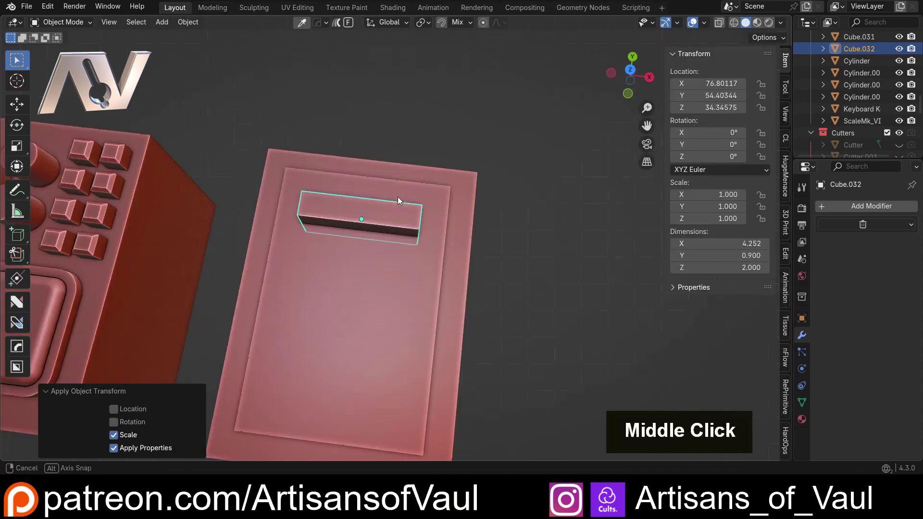
Step: Try to bevel the bar's vertical corner edges with 8 segments
key(Tab)
shift+click(320, 243)
key(ctrl+b)
scroll(483, 231, down, 3)
click(465, 225)
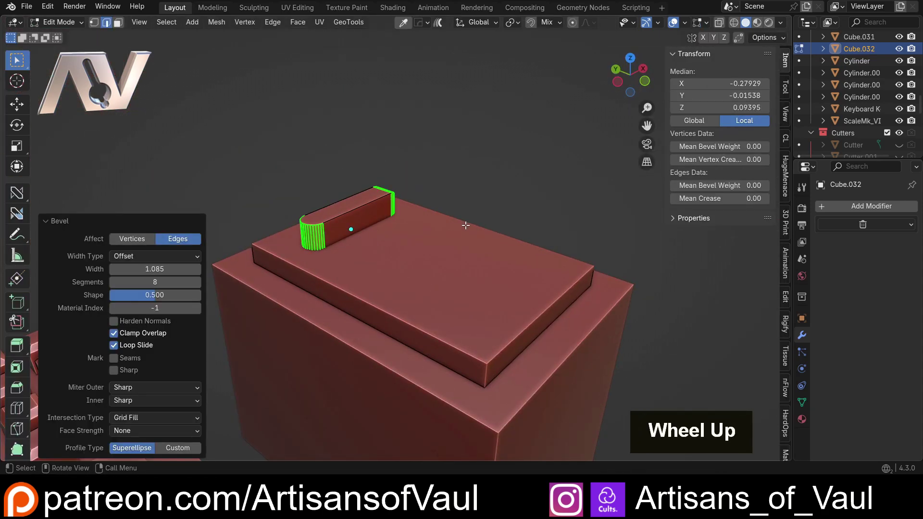
click(466, 225)
middle_drag(466, 224, 391, 188)
key(ctrl+z)
key(ctrl+z)
Step: Bevel the bar's vertical corner edges to give it fully rounded ends
scroll(392, 212, up, 3)
shift+click(386, 247)
key(ctrl+b)
click(517, 206)
key(Tab)
key(shift+z)
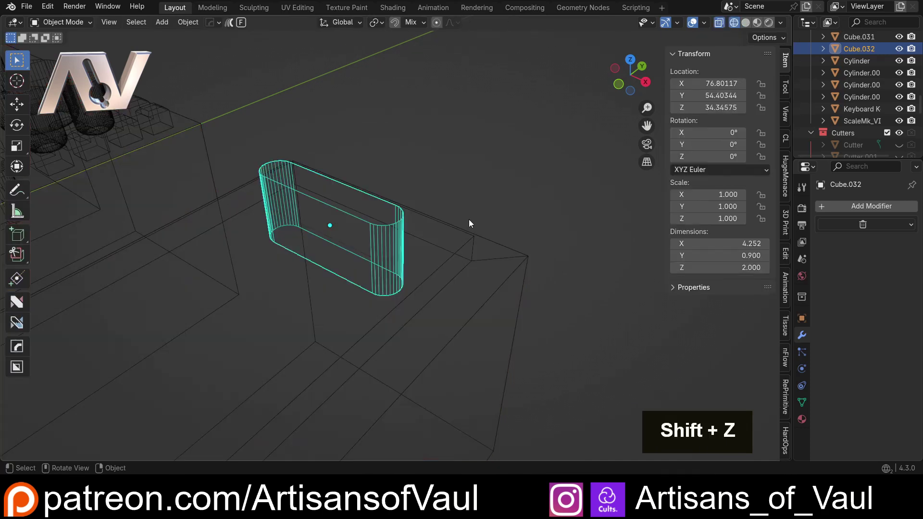
key(shift+z)
Step: Bevel the edge loop around the underside of the rounded bar
middle_drag(446, 224, 360, 166)
key(shift+z)
key(Tab)
alt+click(385, 264)
key(ctrl+b)
click(515, 257)
key(Tab)
mouse_move(515, 257)
middle_down()
mouse_move(417, 149)
mouse_move(546, 136)
mouse_move(430, 214)
middle_up()
key(shift+z)
Step: Align the rounded bar with the small panel along Y only
shift+click(424, 262)
key(alt+a)
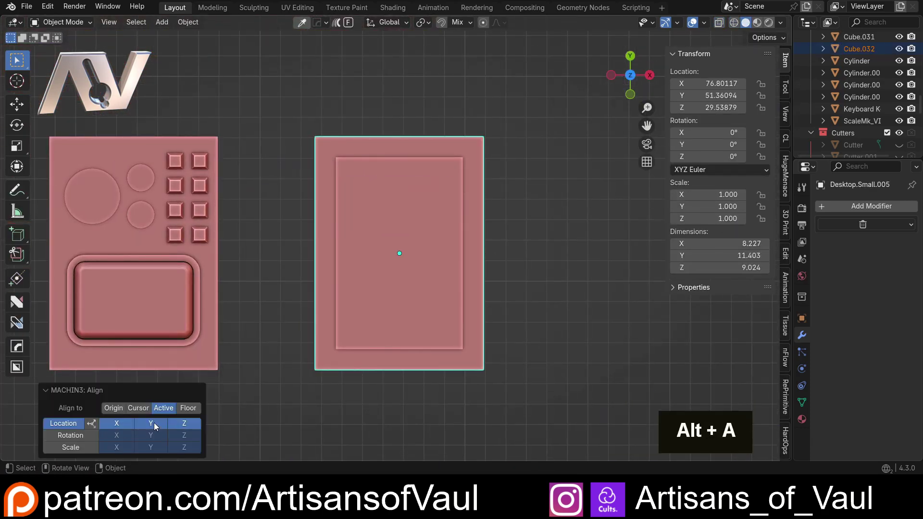
click(116, 424)
click(192, 424)
Step: Add a centred array modifier to the bar with direction Y, offset 1.670 and count 5
click(403, 253)
click(841, 206)
mouse_move(807, 302)
click(745, 302)
click(871, 321)
click(869, 344)
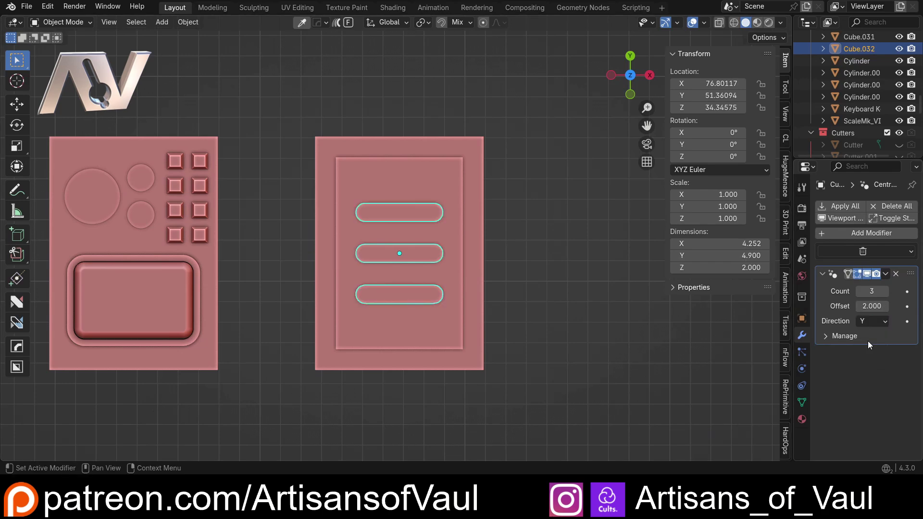
drag(872, 306, 856, 306)
double_click(885, 291)
Step: Duplicate the bar array onto the new large panel and rotate the copy 90°
scroll(422, 276, down, 6)
shift+middle_drag(423, 276, 377, 161)
shift+middle_drag(493, 223, 416, 171)
key(shift+d)
click(636, 350)
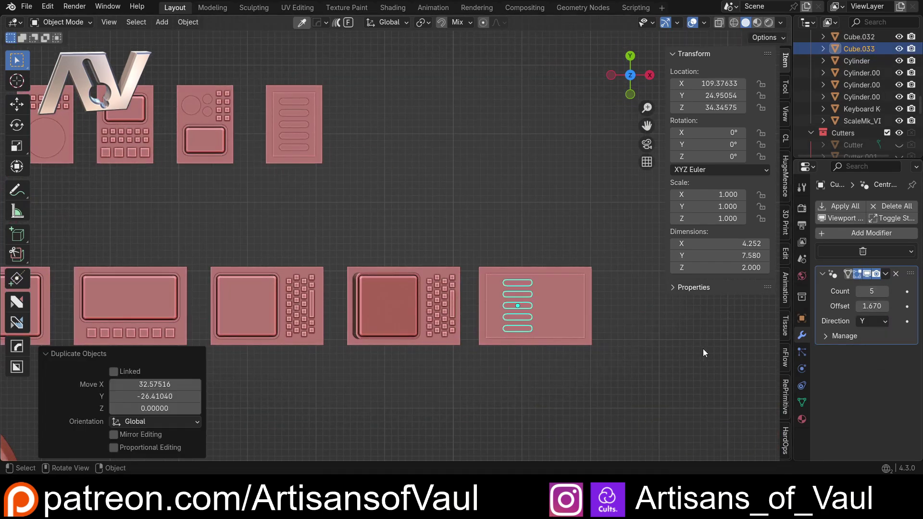
text(r90)
key(Return)
Step: Centre the rotated bar array on the large panel along X and Y
scroll(565, 316, up, 3)
key(g)
shift+click(423, 356)
key(alt+a)
click(117, 423)
Step: Lengthen the large panel's bars to about 6.93 by moving their upper end vertices along Y
click(472, 283)
key(Tab)
key(shift+z)
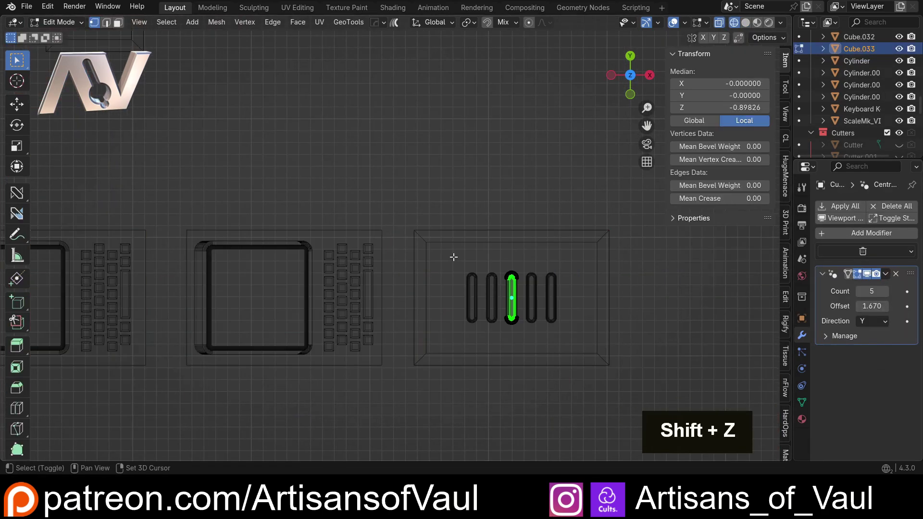
drag(453, 258, 538, 291)
shift+middle_drag(533, 288, 410, 272)
scroll(354, 239, up, 3)
key(shift+z)
key(g)
key(y)
click(484, 267)
key(Tab)
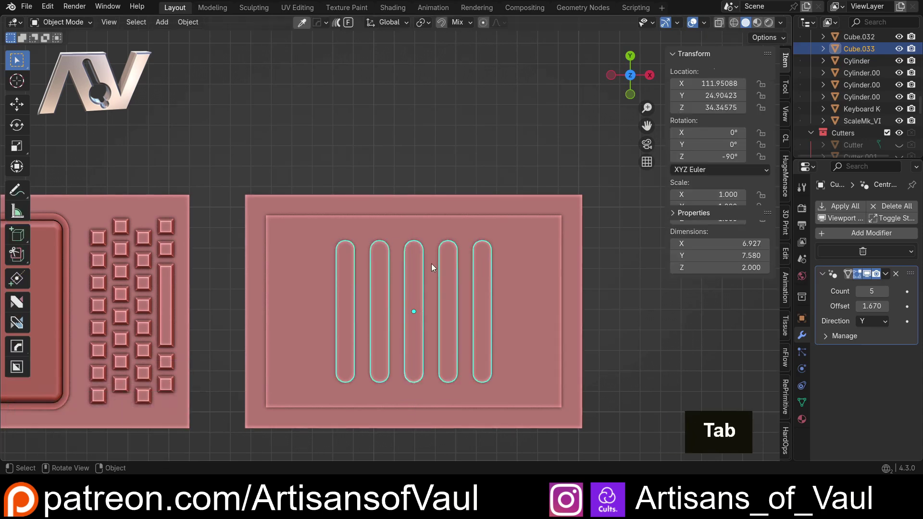
Step: Set the large panel's array count to 6 and adjust the bars' position along X
click(886, 291)
key(g)
key(x)
click(573, 328)
Step: Cut vent slots into the new large and small panels by subtracting their bar arrays with brush Booleans
middle_drag(573, 329, 533, 269)
shift+click(446, 301)
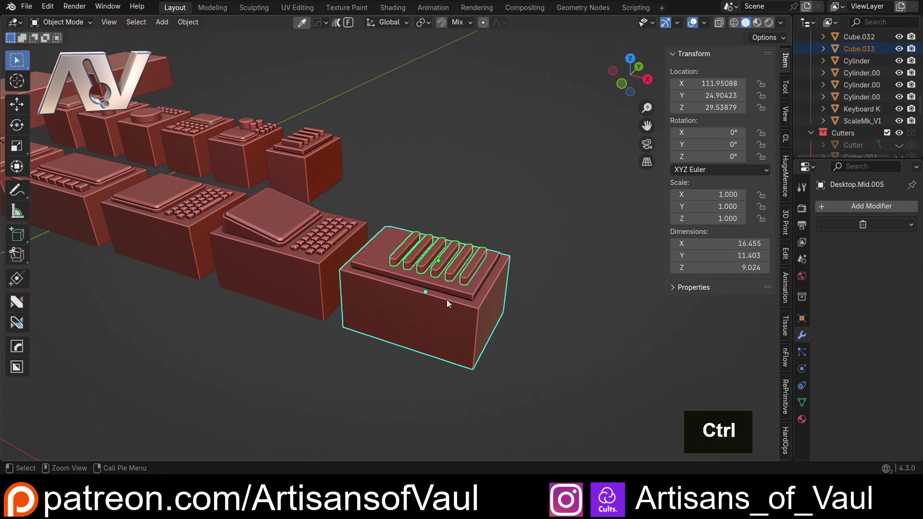
key(ctrl+minus)
shift+middle_drag(346, 159, 321, 176)
click(320, 177)
scroll(314, 176, up, 3)
shift+click(319, 180)
key(ctrl+minus)
scroll(346, 231, down, 5)
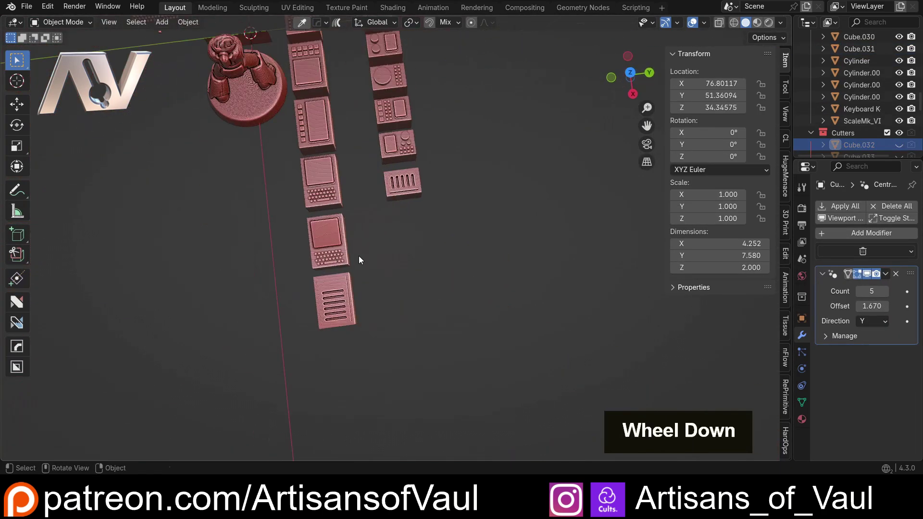
Step: Save the Blender file
middle_drag(358, 260, 336, 240)
click(27, 6)
click(60, 145)
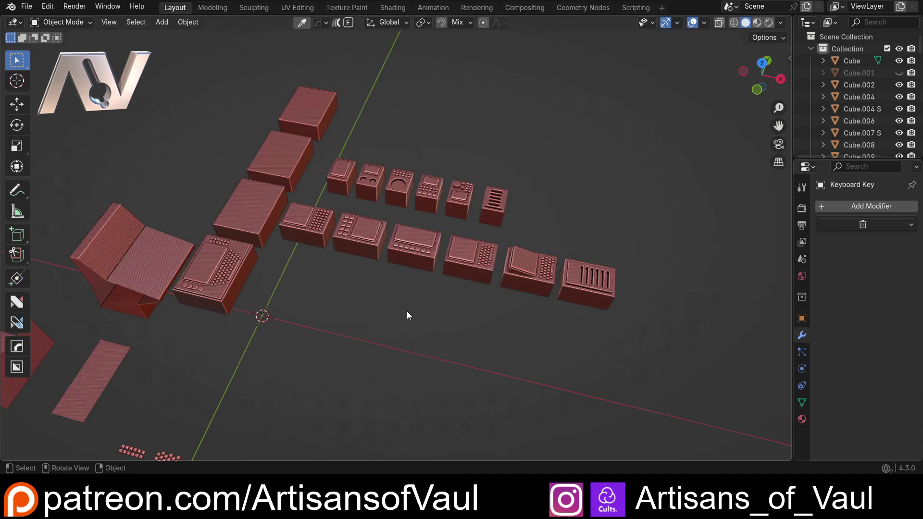
Step: Examine the finished desktop faces in the large and small rows one by one
double_click(354, 248)
double_click(413, 266)
double_click(478, 274)
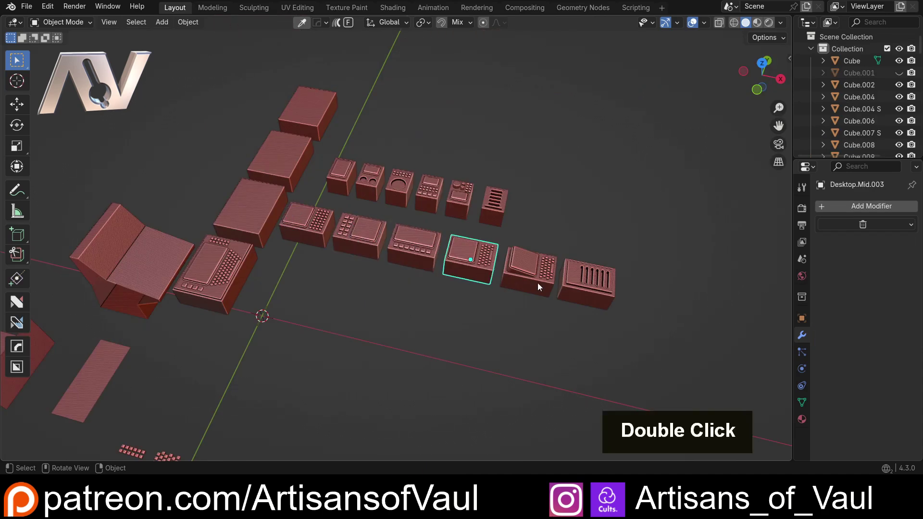
scroll(315, 179, up, 2)
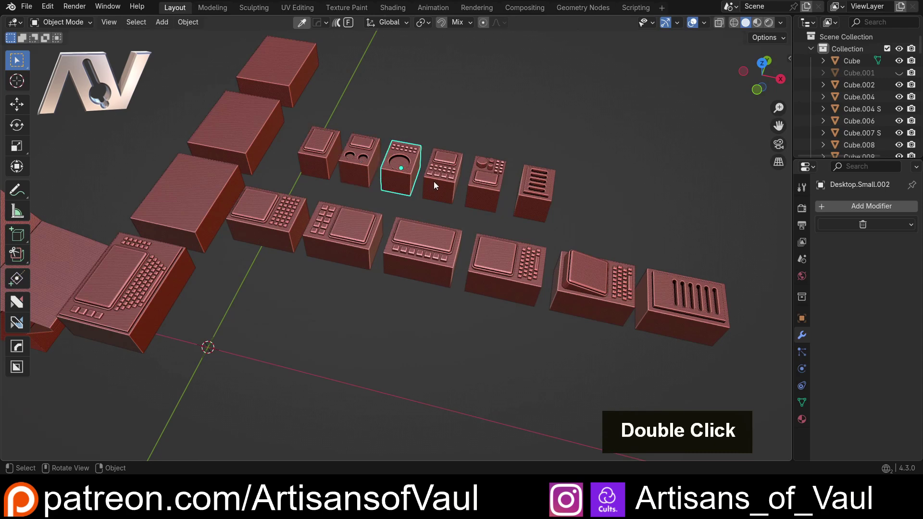
shift+middle_drag(495, 197, 361, 178)
scroll(336, 177, up, 4)
shift+middle_drag(187, 173, 470, 250)
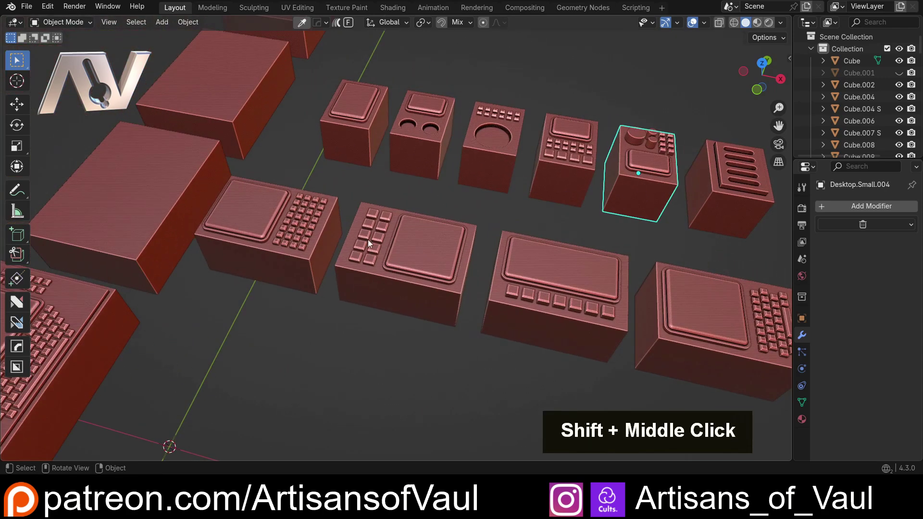
Step: Merge the screens and keys into the first and second large-row desktop faces with Boolean Union
scroll(336, 236, up, 2)
double_click(251, 229)
shift+double_click(218, 263)
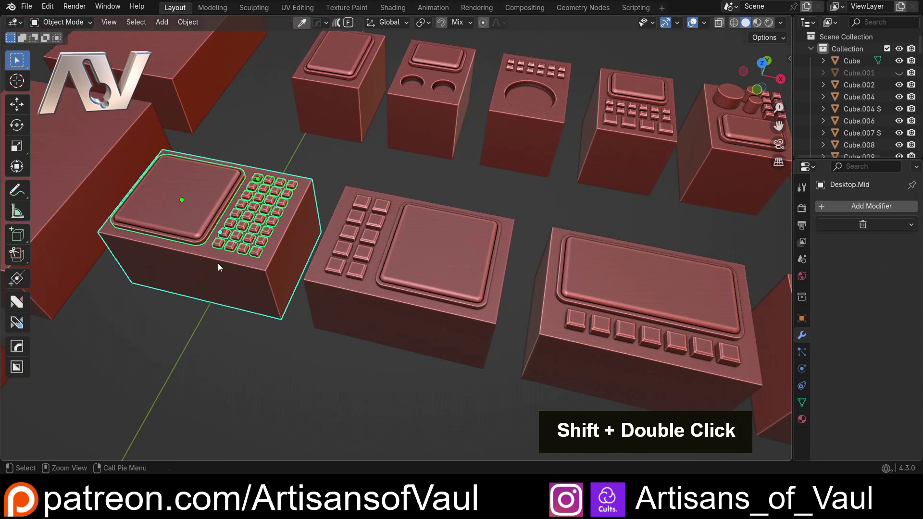
key(ctrl+shift+KP_Add)
click(356, 247)
shift+double_click(382, 297)
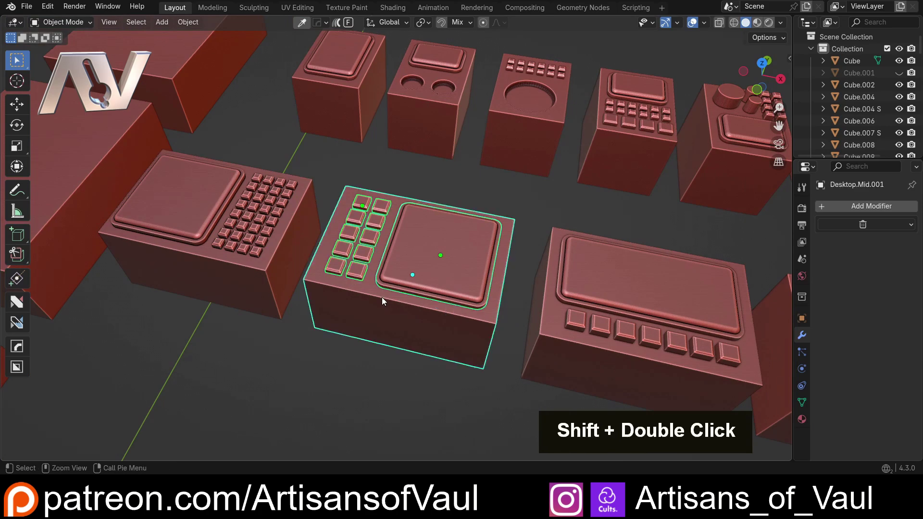
key(ctrl+shift+KP_Add)
Step: Merge the screens and keys into the third and fourth large-row desktop faces with Boolean Union
scroll(402, 233, down, 3)
shift+middle_drag(403, 232, 59, 273)
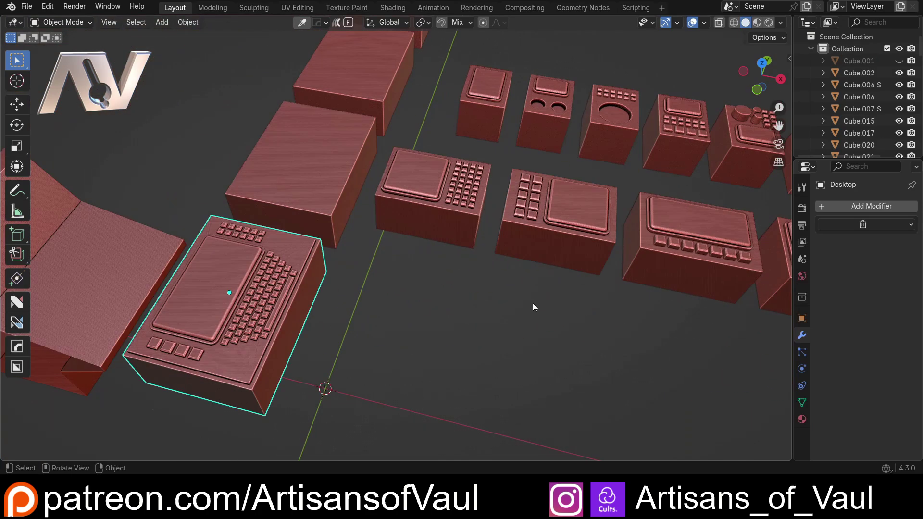
shift+middle_drag(533, 303, 379, 253)
double_click(311, 204)
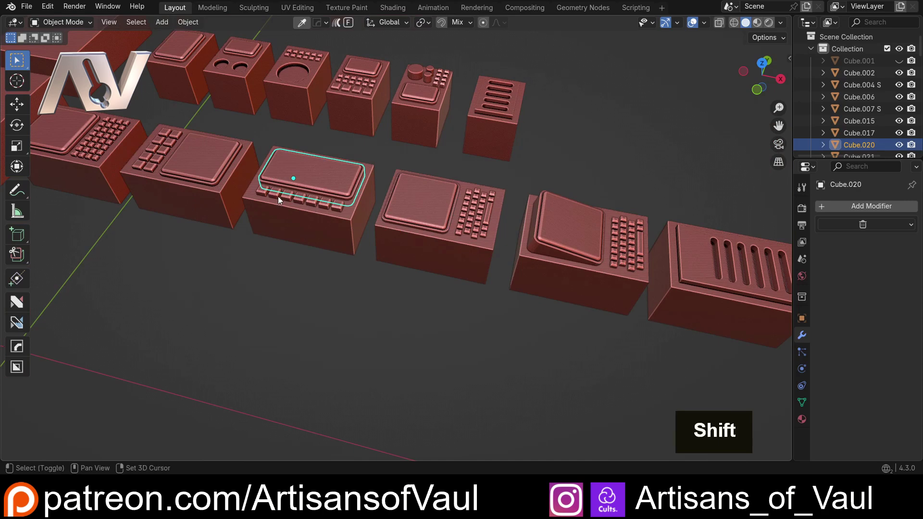
shift+double_click(281, 213)
key(ctrl+shift+KP_Add)
shift+click(458, 207)
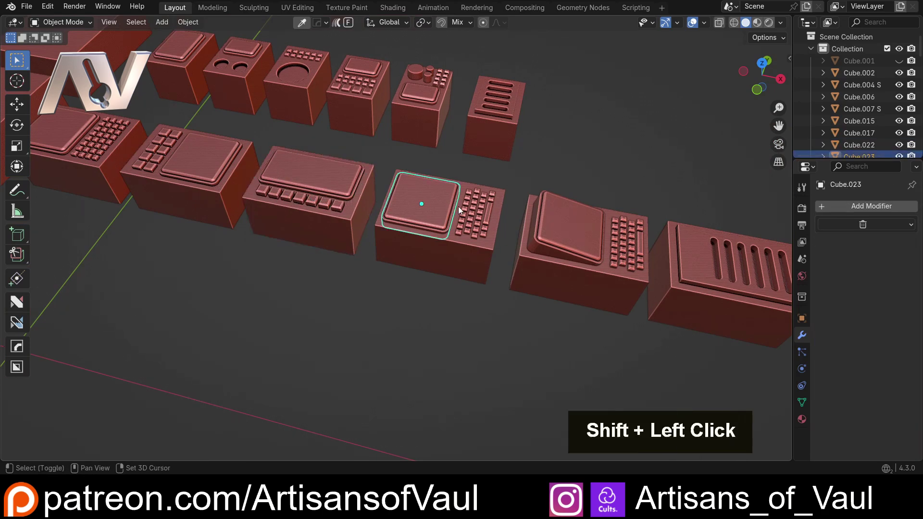
shift+click(464, 251)
key(ctrl+shift+KP_Add)
Step: Merge the tilted screen and keyboard into the fifth large-row desktop face with Boolean Union
click(578, 253)
shift+middle_drag(578, 253, 427, 253)
shift+click(454, 261)
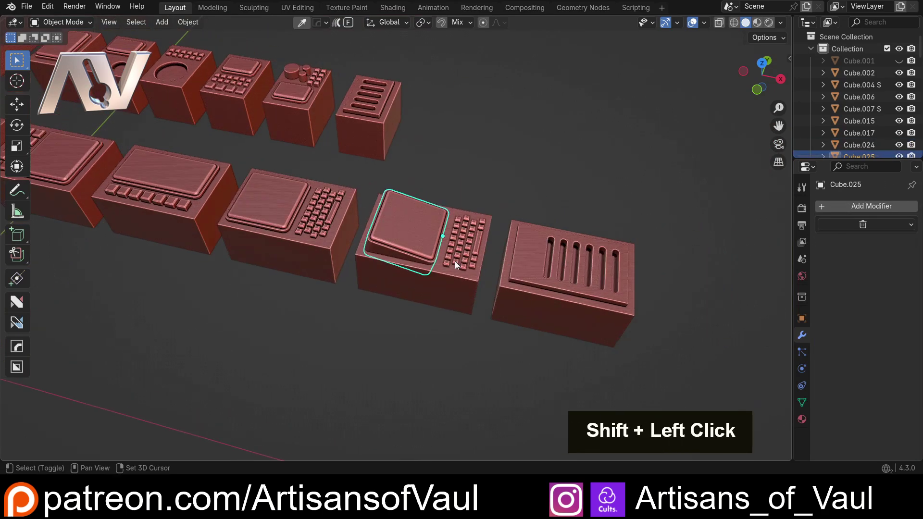
shift+click(449, 285)
key(ctrl+shift+KP_Add)
Step: Merge the screen and both key groups into the fourth small desktop face with Boolean Union
click(532, 298)
shift+middle_drag(531, 298, 714, 327)
click(425, 141)
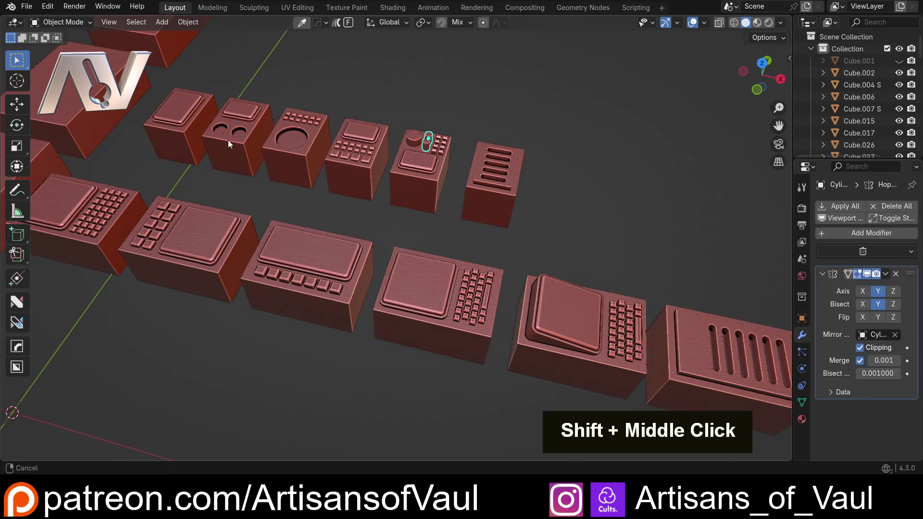
shift+middle_drag(426, 140, 678, 204)
scroll(321, 206, down, 2)
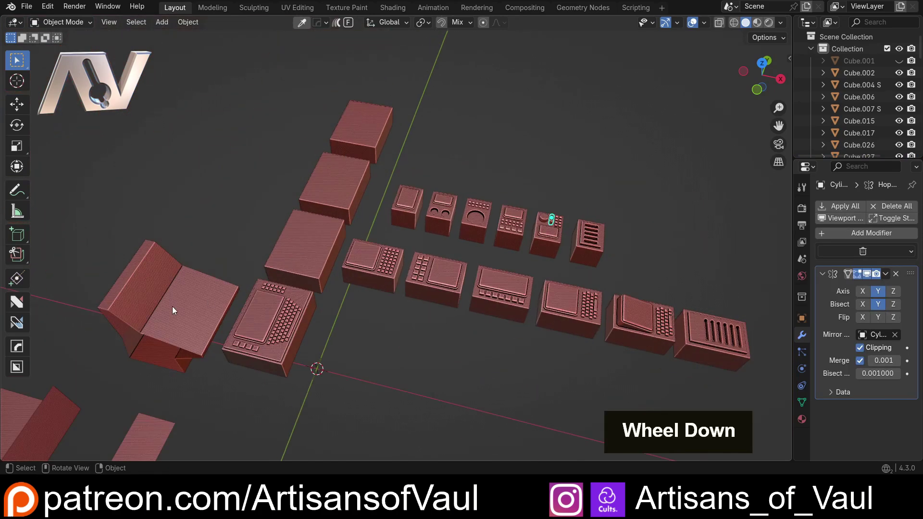
scroll(65, 376, up, 1)
shift+middle_drag(610, 250, 457, 263)
scroll(409, 255, up, 3)
shift+click(350, 247)
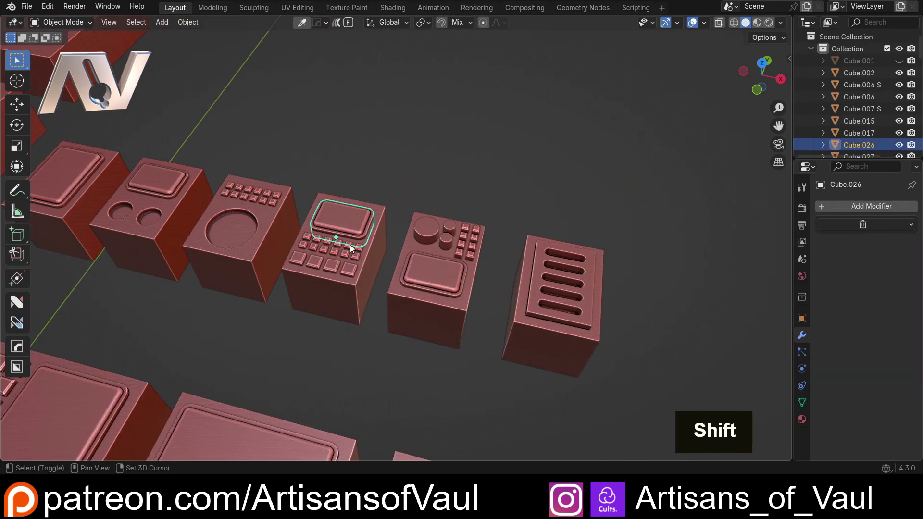
shift+click(348, 263)
shift+click(344, 283)
key(ctrl+shift+KP_Add)
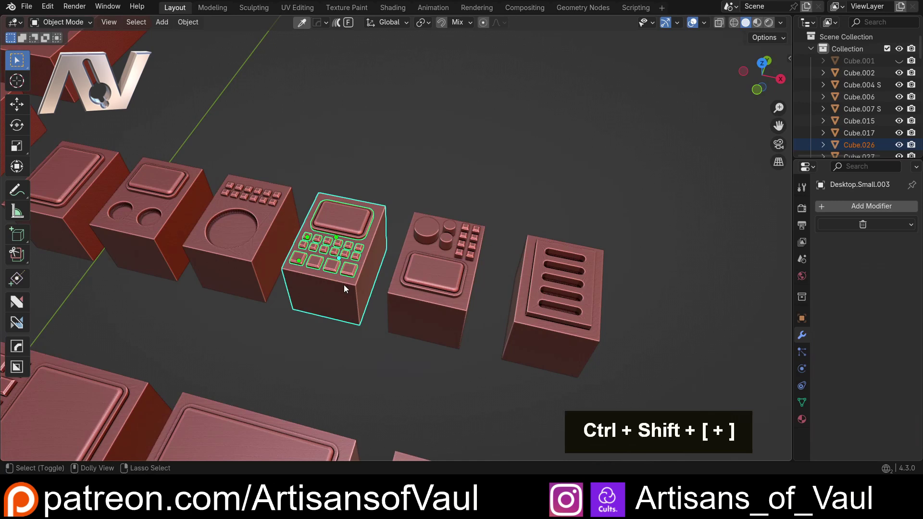
Step: Cut the large and two small dial recesses into the fifth small desktop face with Boolean Difference
shift+click(436, 230)
shift+click(454, 221)
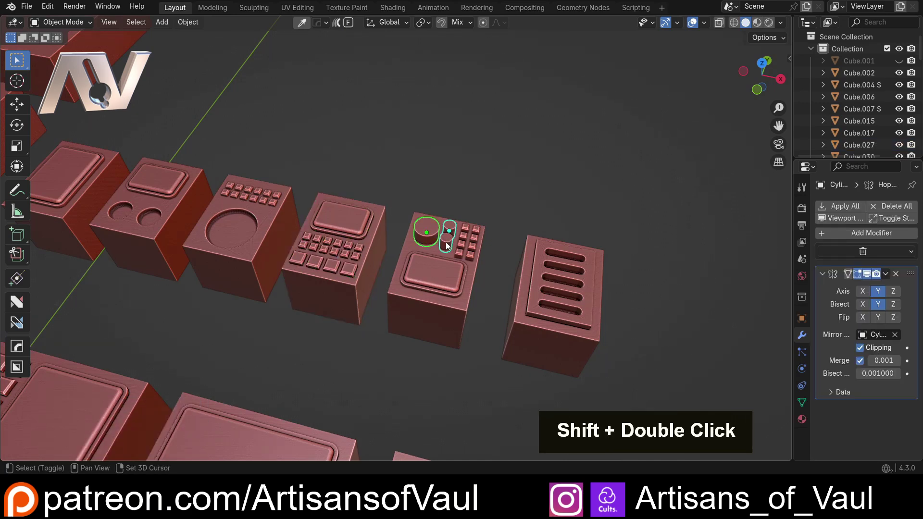
shift+click(447, 244)
shift+click(440, 331)
key(ctrl+shift+KP_Subtract)
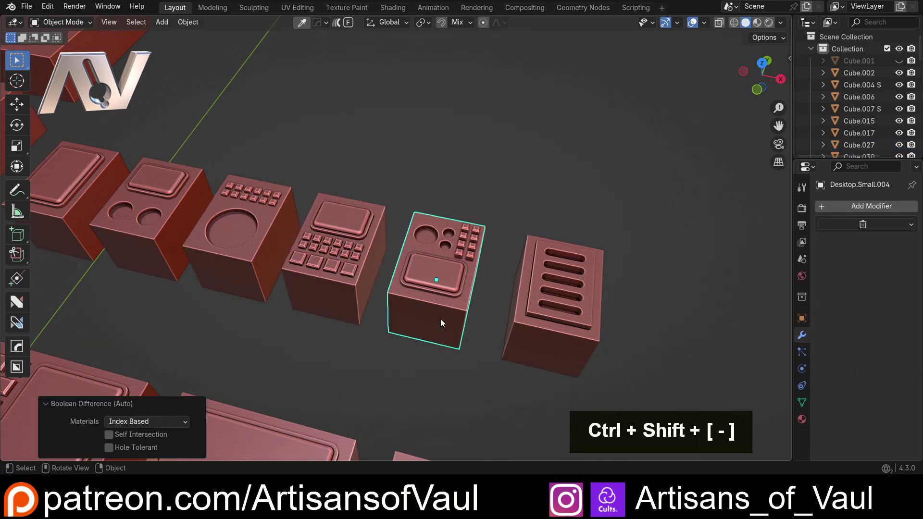
Step: Merge the screen and key block into the fifth small desktop face with Boolean Union
shift+click(474, 253)
shift+click(441, 319)
key(ctrl+shift+KP_Add)
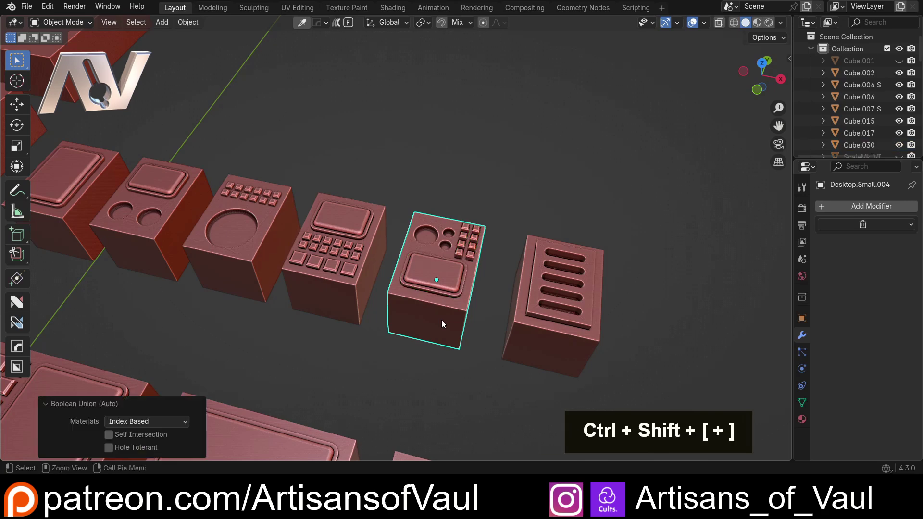
Step: Merge the keys into the third small desktop face and the screen into the second with Boolean Union
middle_drag(436, 161, 449, 220)
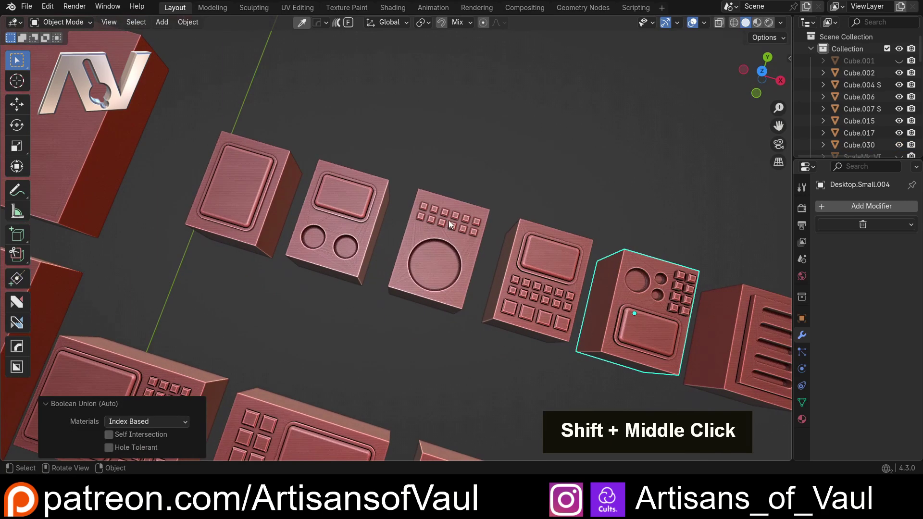
click(448, 220)
shift+click(424, 241)
key(ctrl+shift+KP_Add)
click(345, 197)
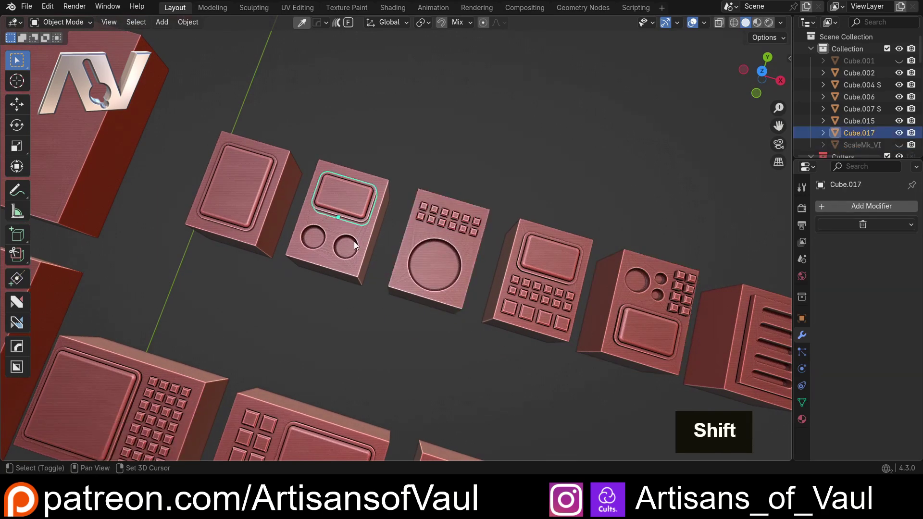
shift+click(354, 241)
key(ctrl+shift+KP_Add)
Step: Merge the screen into the first small desktop face with Boolean Union
click(239, 192)
shift+click(251, 246)
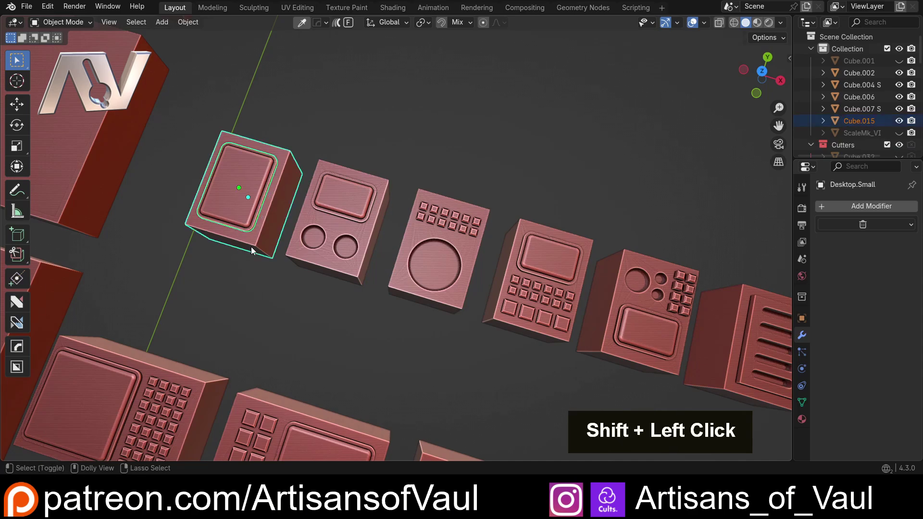
key(ctrl+shift+KP_Add)
Step: Select both rows of finished large and small faces and move them along negative Y, clear of the blank blocks
middle_drag(251, 246, 273, 148)
drag(272, 147, 453, 329)
shift+middle_drag(454, 330, 514, 333)
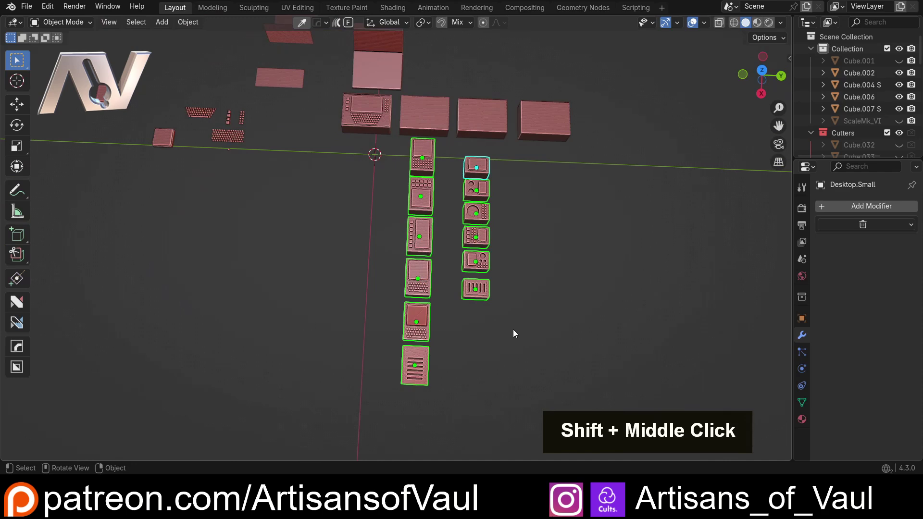
key(g)
key(y)
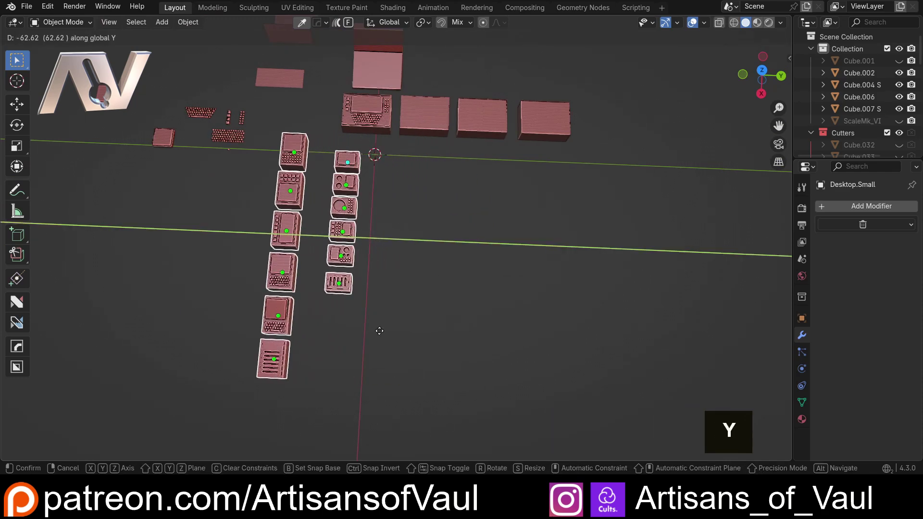
click(361, 292)
shift+middle_drag(361, 293, 425, 212)
scroll(383, 160, up, 2)
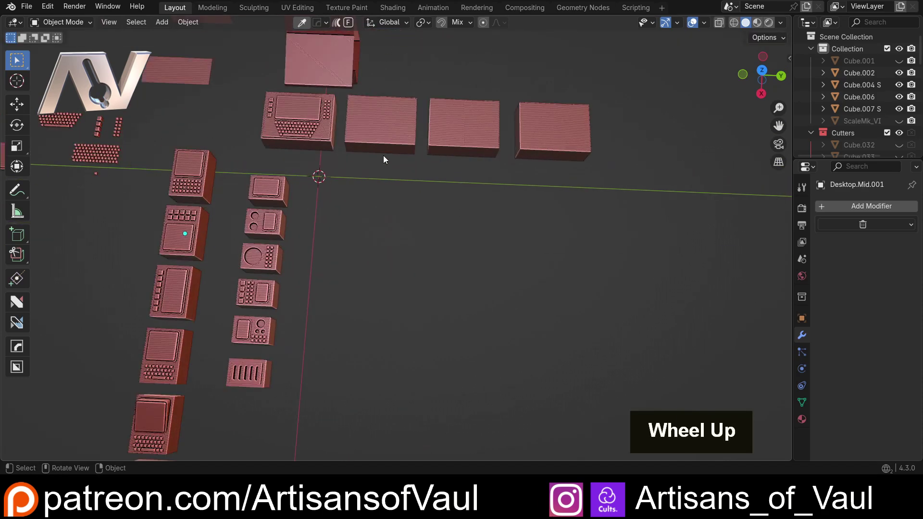
Step: Examine the divided top faces of the three blank desktop blocks in Edit Mode beside the finished desktop face
click(394, 135)
shift+click(456, 120)
shift+middle_drag(573, 127, 531, 175)
shift+click(531, 175)
key(Tab)
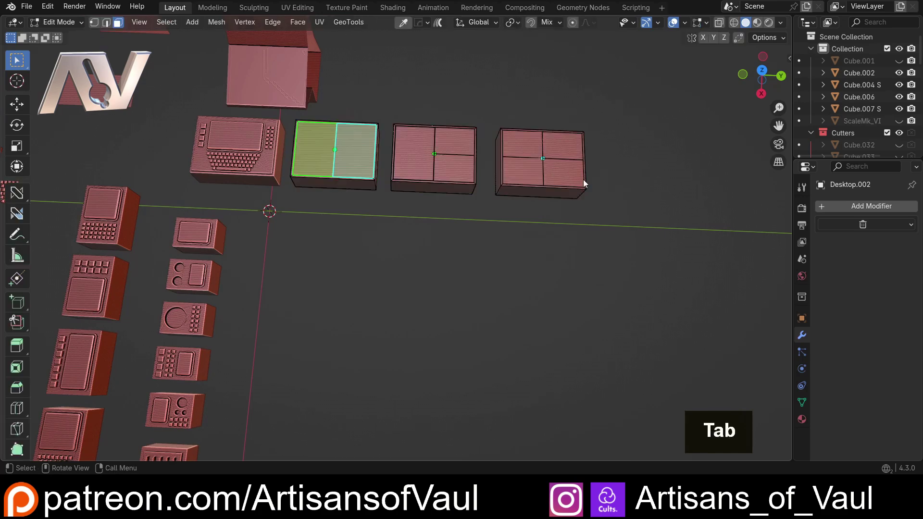
scroll(305, 169, up, 3)
shift+middle_drag(305, 169, 381, 295)
scroll(381, 295, up, 3)
middle_drag(344, 268, 265, 87)
scroll(344, 269, down, 4)
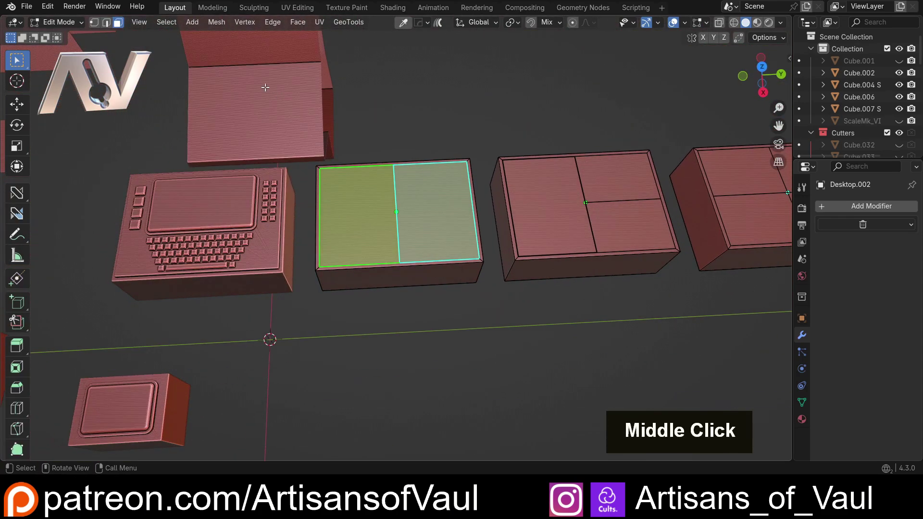
scroll(286, 98, down, 4)
scroll(404, 255, up, 4)
middle_drag(403, 256, 371, 209)
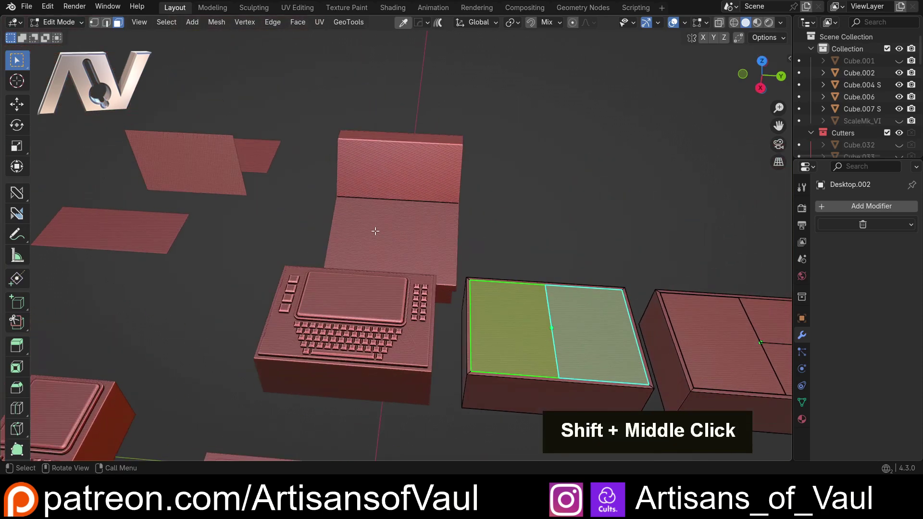
scroll(372, 158, down, 3)
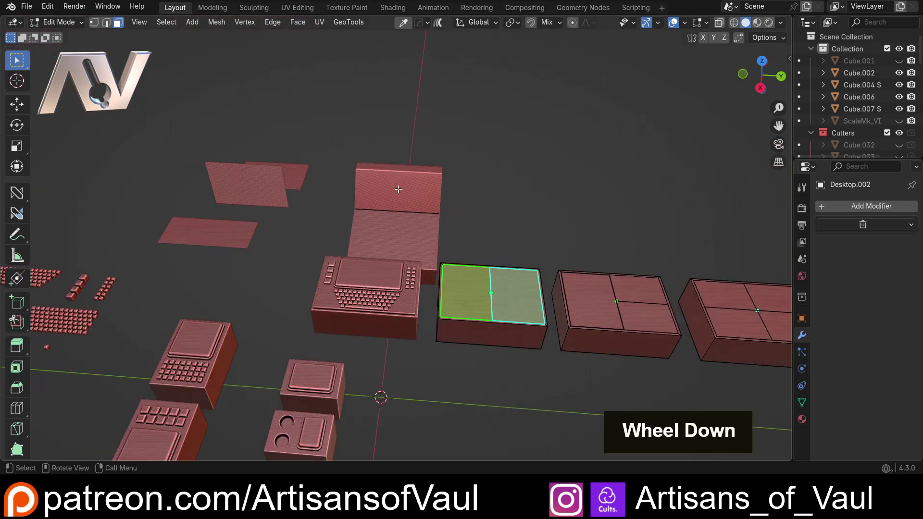
key(Tab)
key(Tab)
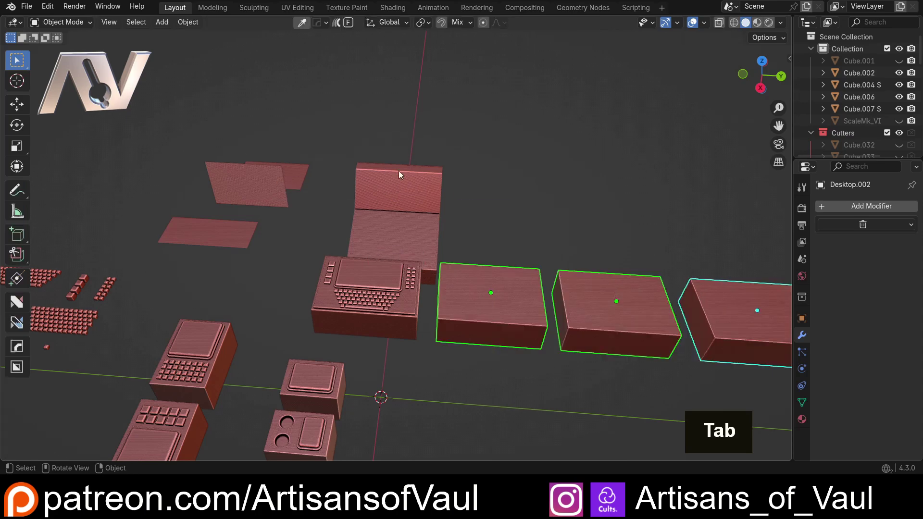
Step: Examine the front and back faces of the angled terminal body in Edit Mode
click(398, 176)
key(Tab)
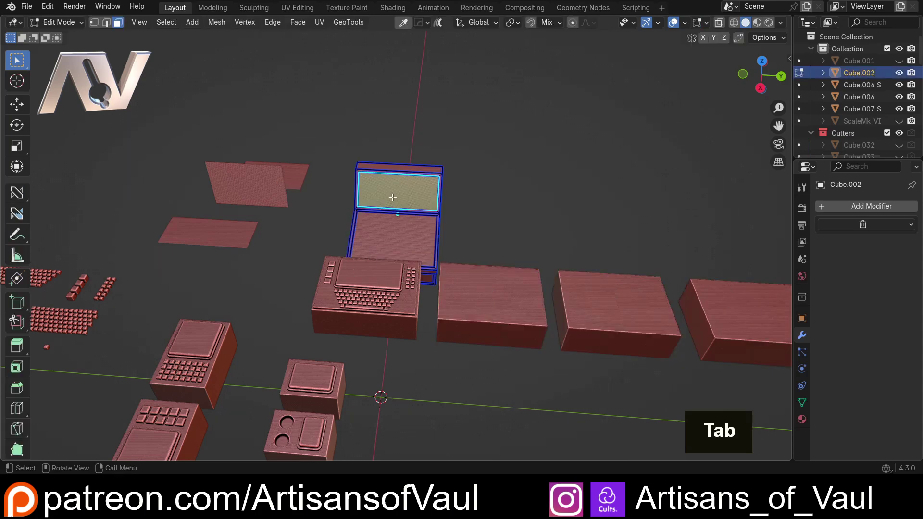
middle_drag(393, 197, 225, 165)
click(412, 255)
click(386, 211)
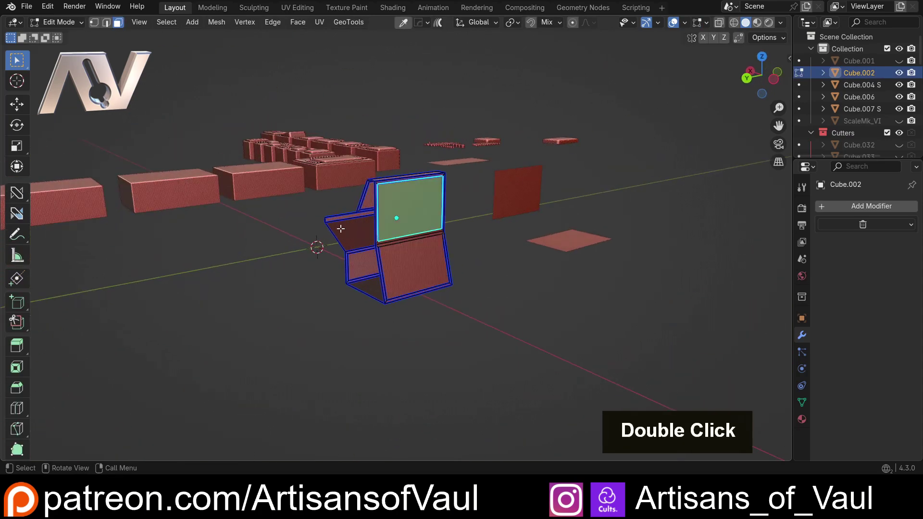
middle_drag(341, 229, 539, 259)
shift+middle_drag(458, 251, 391, 190)
scroll(391, 201, up, 2)
scroll(419, 186, down, 4)
key(Tab)
Step: Duplicate the three blank desktop blocks and place the copies 25.55519 along X
scroll(419, 119, down, 2)
drag(419, 119, 586, 141)
shift+middle_drag(586, 141, 479, 201)
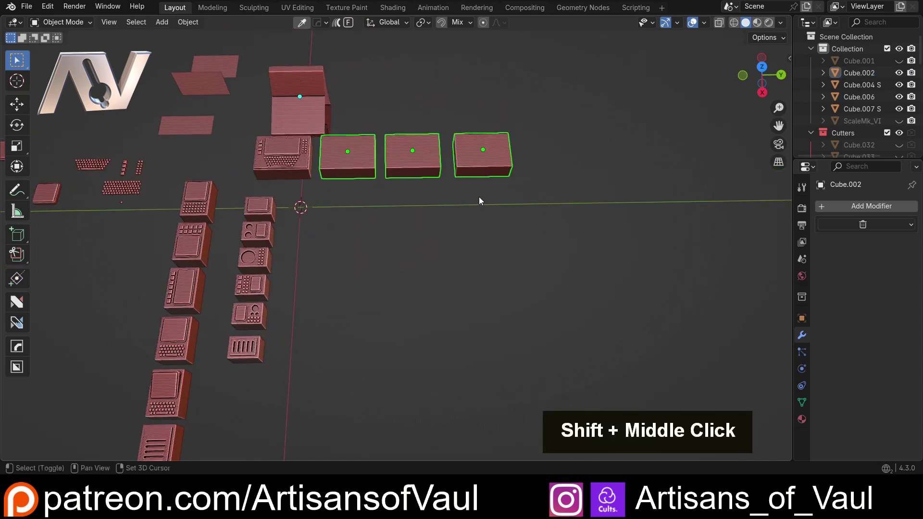
key(shift+d)
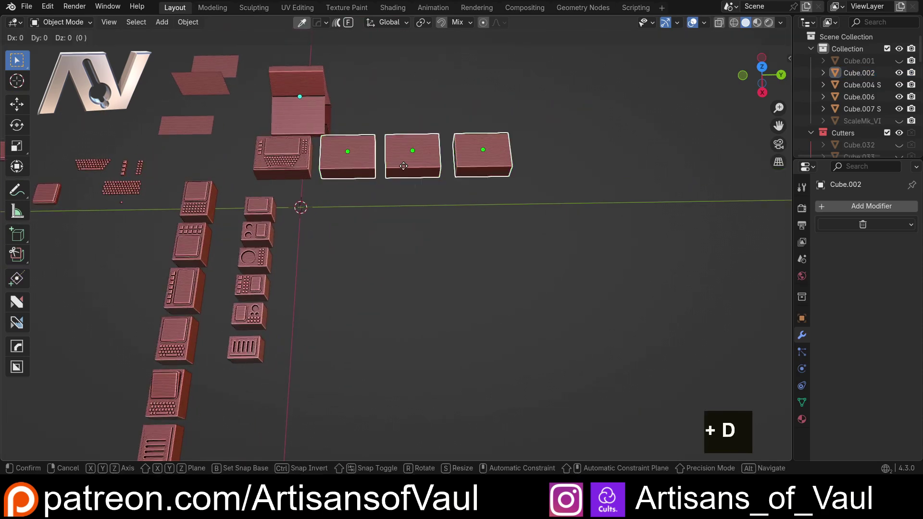
key(x)
click(399, 217)
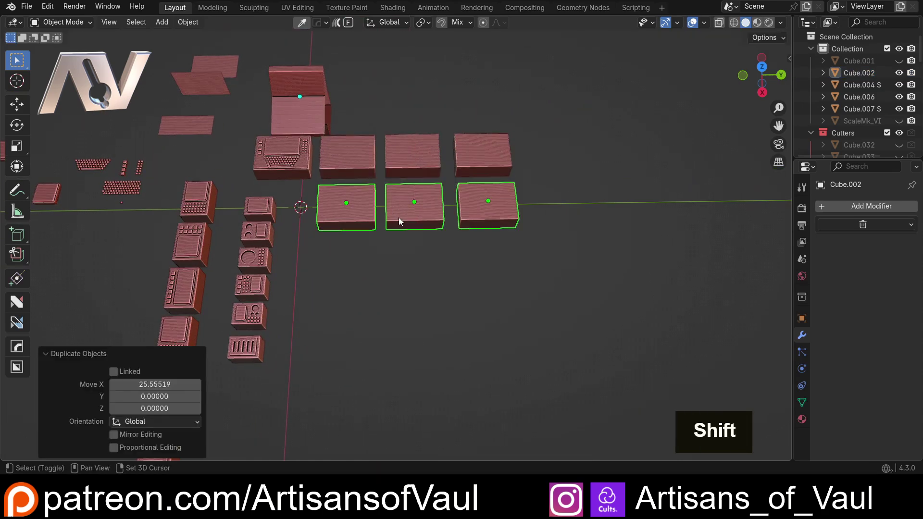
Step: Repeat the block duplication along X three more times to add further rows of blank blocks
key(shift+r)
key(shift+r)
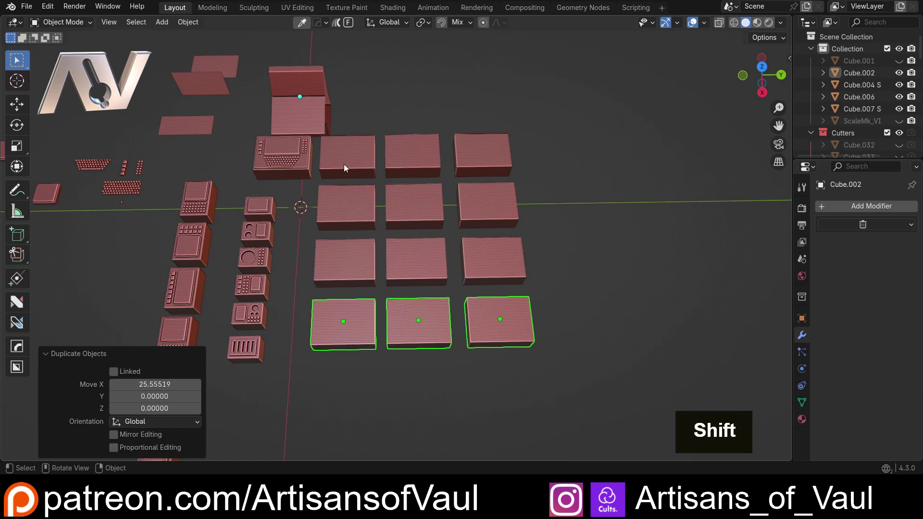
shift+middle_drag(373, 266, 328, 225)
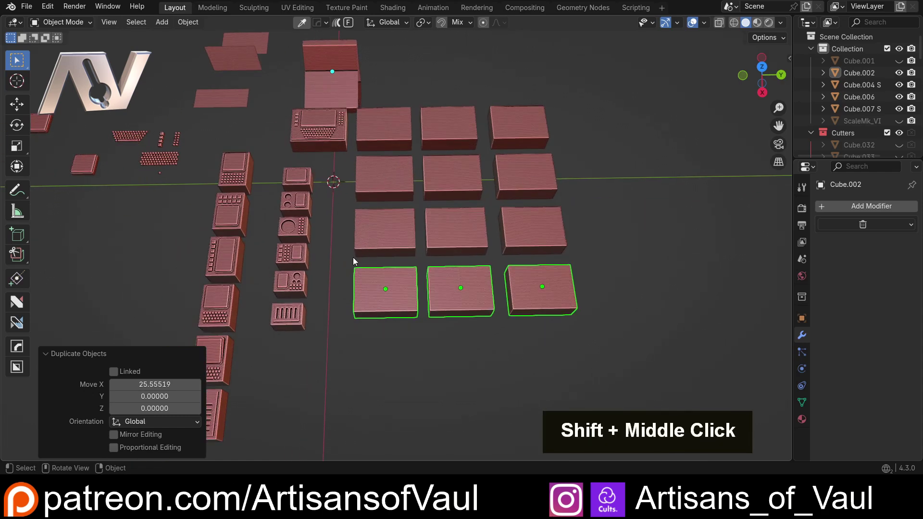
scroll(361, 216, up, 1)
scroll(376, 200, down, 2)
shift+middle_drag(380, 252, 358, 220)
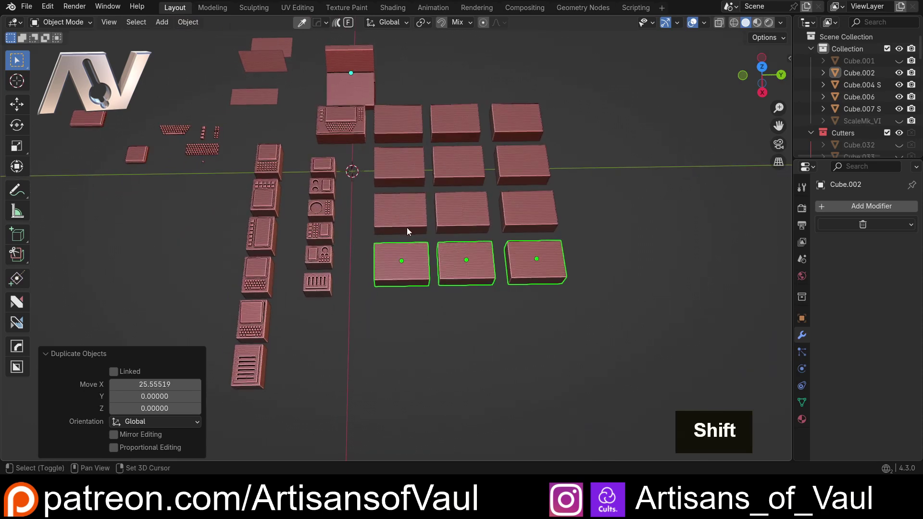
key(shift+r)
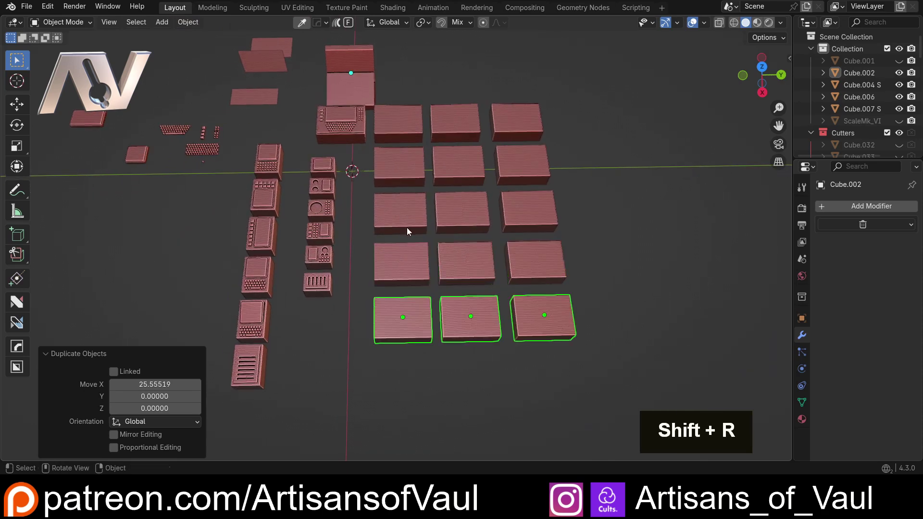
Step: Join the duplicated blank blocks with both rows of finished faces into one object and open it in Edit Mode
click(394, 120)
shift+click(468, 119)
click(535, 120)
shift+click(449, 113)
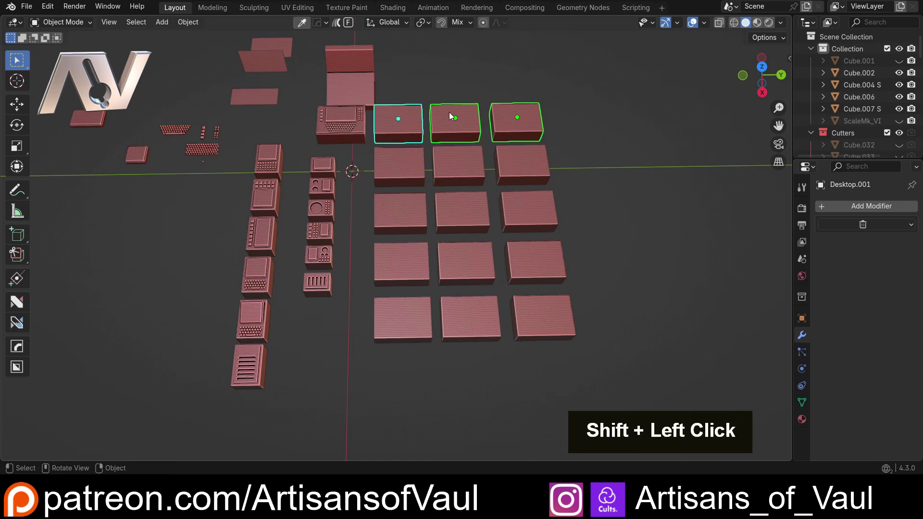
scroll(373, 181, up, 2)
mouse_move(364, 171)
shift+middle_down()
mouse_move(346, 195)
mouse_move(376, 172)
shift+middle_up()
scroll(212, 162, down, 1)
drag(211, 162, 591, 413)
middle_drag(406, 211, 394, 102)
scroll(350, 212, up, 2)
scroll(342, 206, down, 1)
key(ctrl+j)
scroll(315, 226, up, 2)
key(Tab)
scroll(337, 244, up, 2)
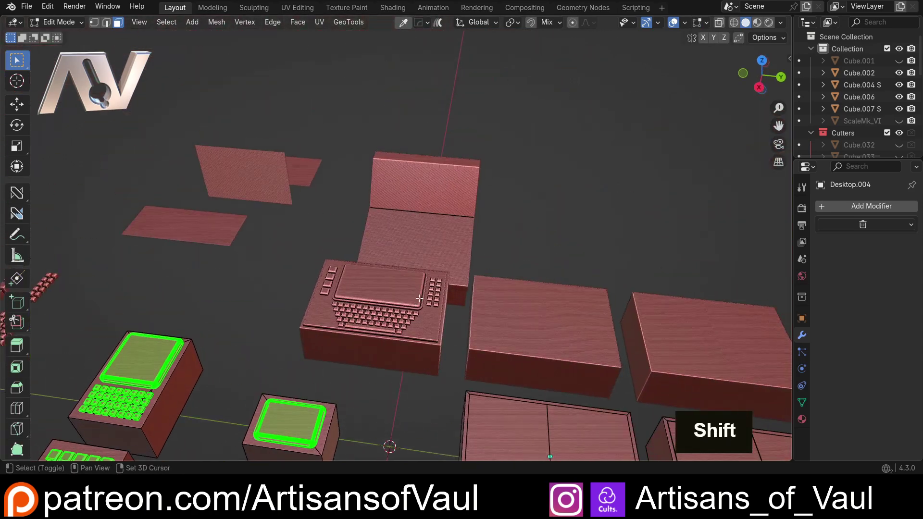
scroll(395, 102, up, 3)
scroll(395, 102, down, 5)
shift+middle_drag(638, 326, 397, 268)
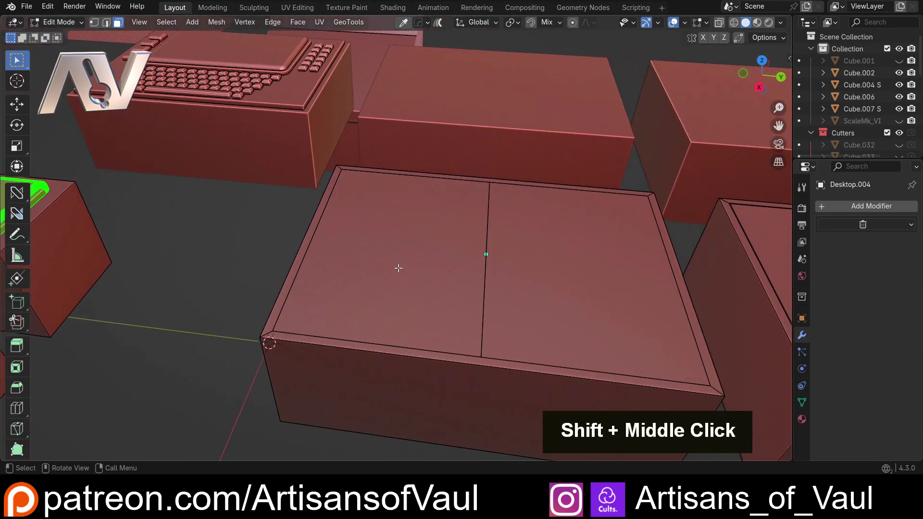
shift+click(398, 268)
shift+click(558, 274)
Step: Select the linked geometry of the three extra rows of duplicated blocks and delete its vertices
scroll(558, 274, down, 3)
shift+middle_drag(524, 289, 430, 267)
scroll(509, 269, down, 3)
middle_drag(444, 253, 371, 200)
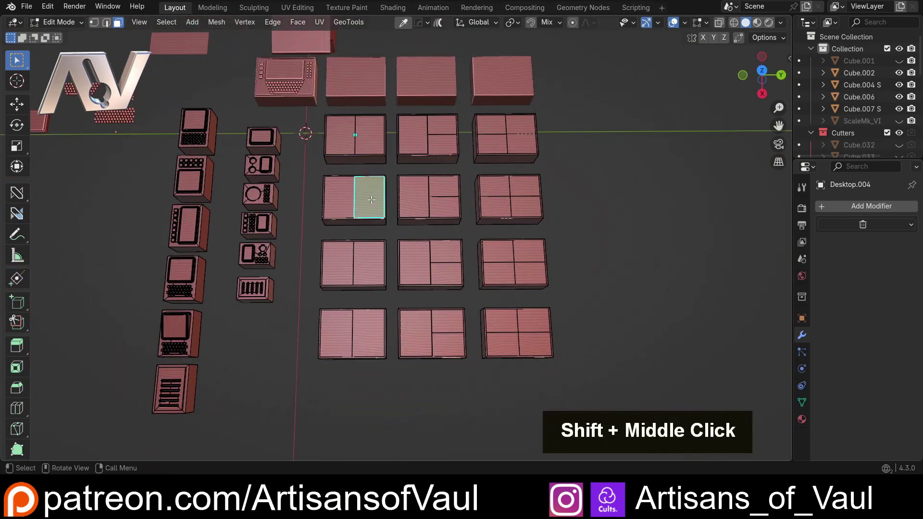
key(l)
key(l)
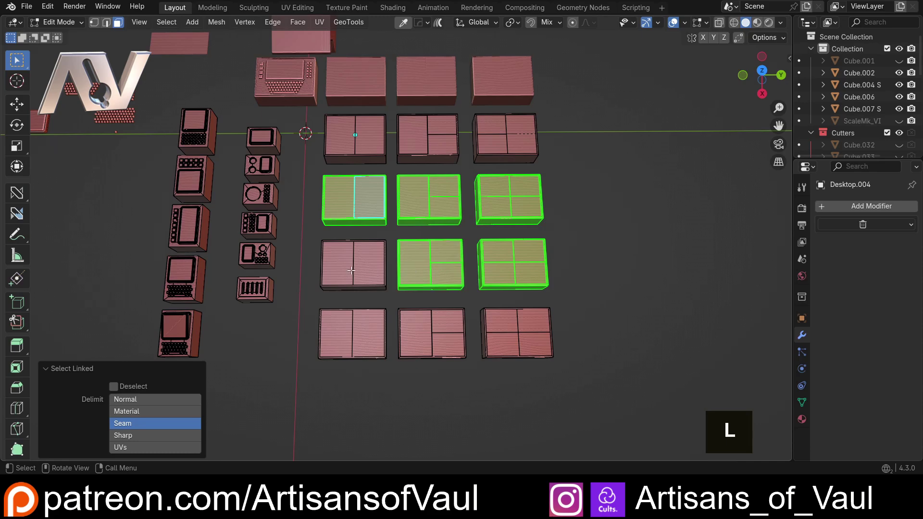
key(Delete)
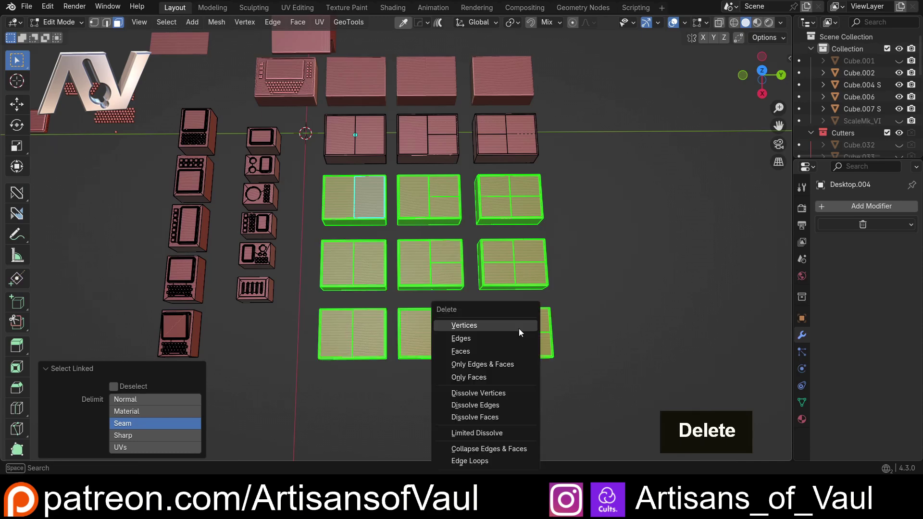
click(519, 331)
Step: Select both top faces of the first duplicated block and the second block's three top faces with the thin divider strip
scroll(416, 316, up, 3)
middle_drag(416, 315, 232, 244)
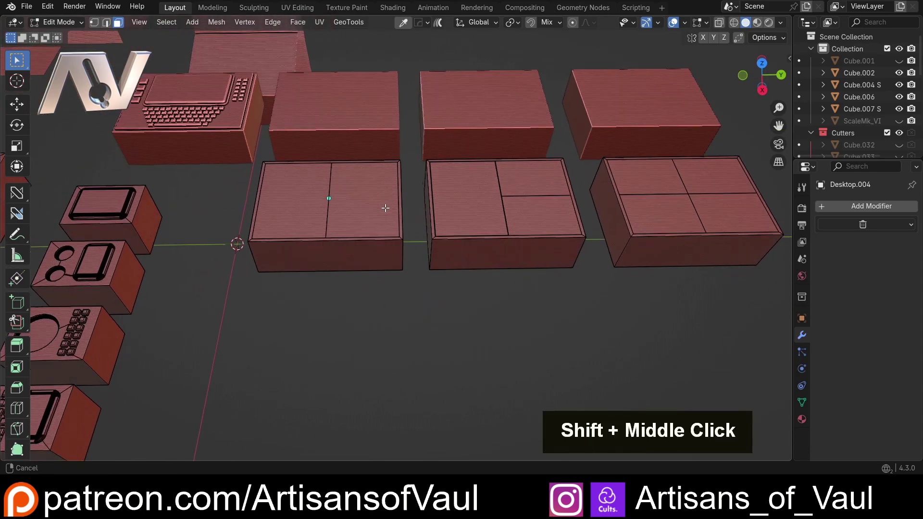
scroll(370, 206, up, 3)
click(371, 205)
shift+click(257, 197)
shift+middle_drag(256, 197, 288, 207)
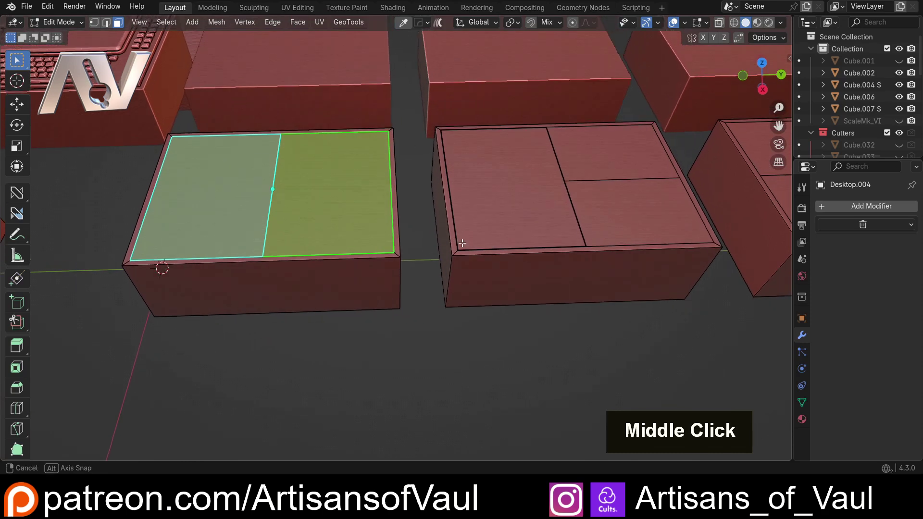
shift+click(519, 178)
scroll(386, 247, up, 3)
scroll(386, 246, up, 2)
shift+click(427, 204)
scroll(395, 269, up, 2)
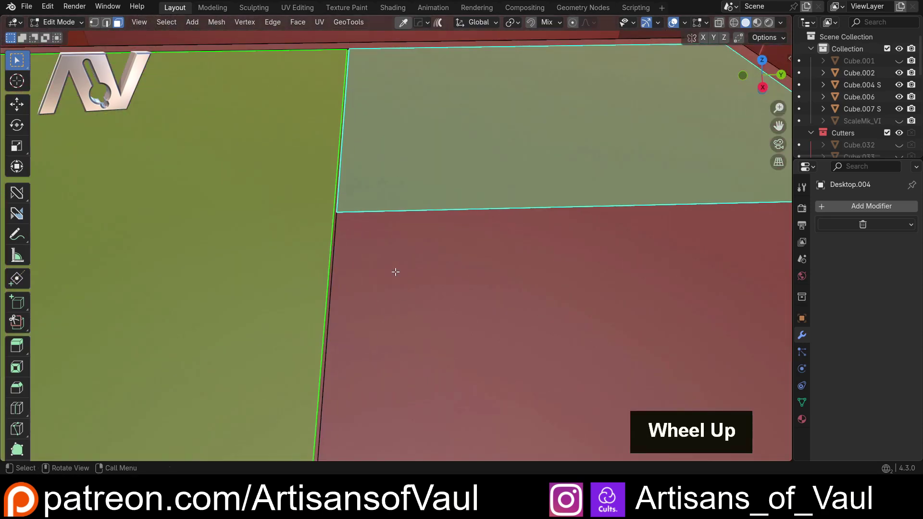
shift+click(396, 270)
scroll(365, 284, up, 2)
shift+click(291, 303)
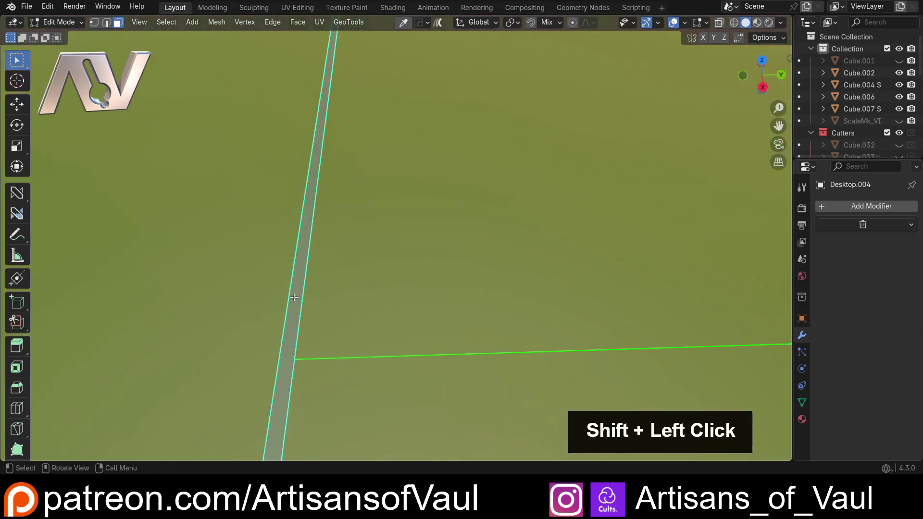
Step: Add the second block's thin inner border strips and the third block's four top faces to the selection
scroll(365, 269, down, 3)
shift+middle_drag(366, 269, 289, 295)
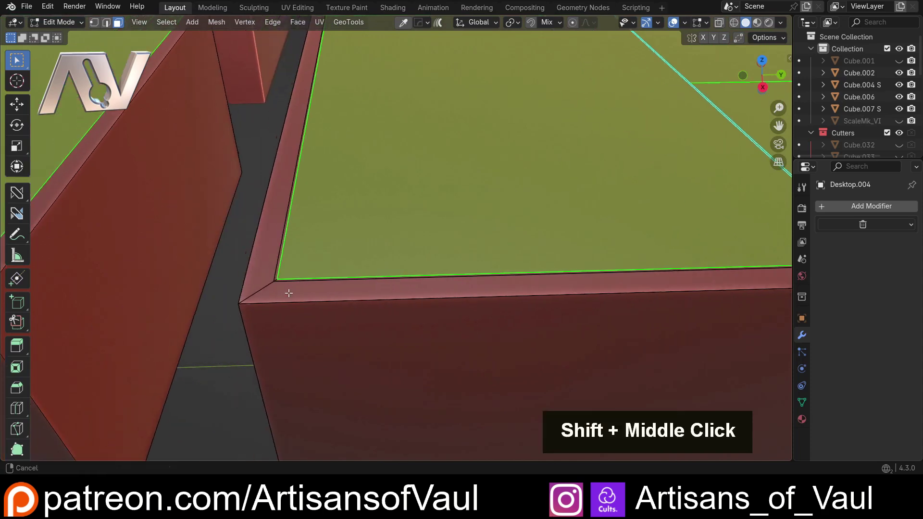
scroll(221, 334, up, 1)
shift+click(167, 326)
shift+click(154, 315)
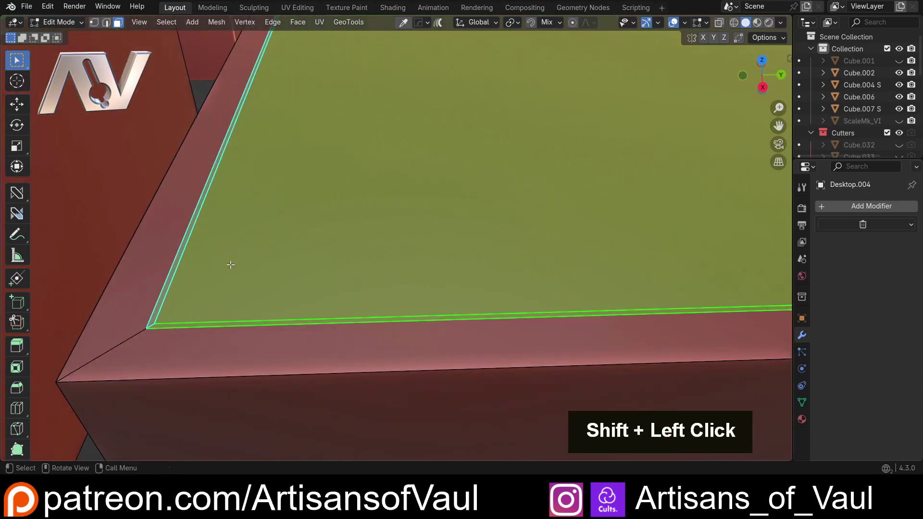
shift+middle_drag(229, 261, 410, 200)
scroll(341, 383, up, 2)
scroll(341, 383, up, 3)
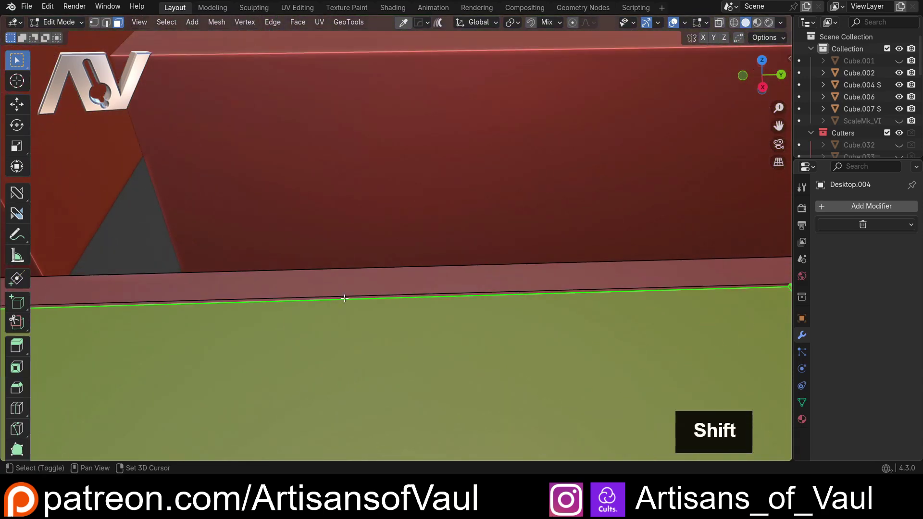
scroll(345, 298, down, 4)
shift+middle_drag(383, 313, 177, 265)
shift+click(435, 259)
shift+click(591, 240)
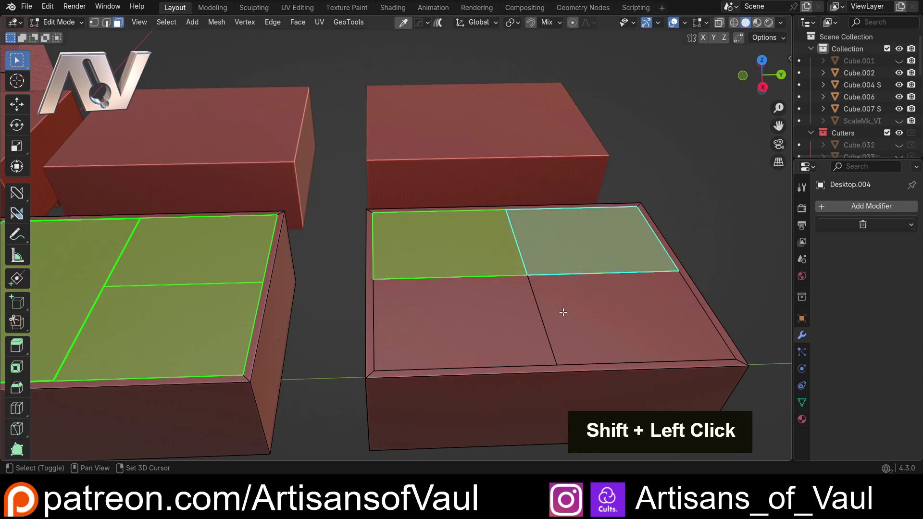
shift+click(563, 312)
shift+click(423, 323)
Step: Extrude the selected top faces upward in side view, snapping their height to the finished desktop face's raised base panel
scroll(422, 323, down, 3)
shift+middle_drag(422, 323, 775, 118)
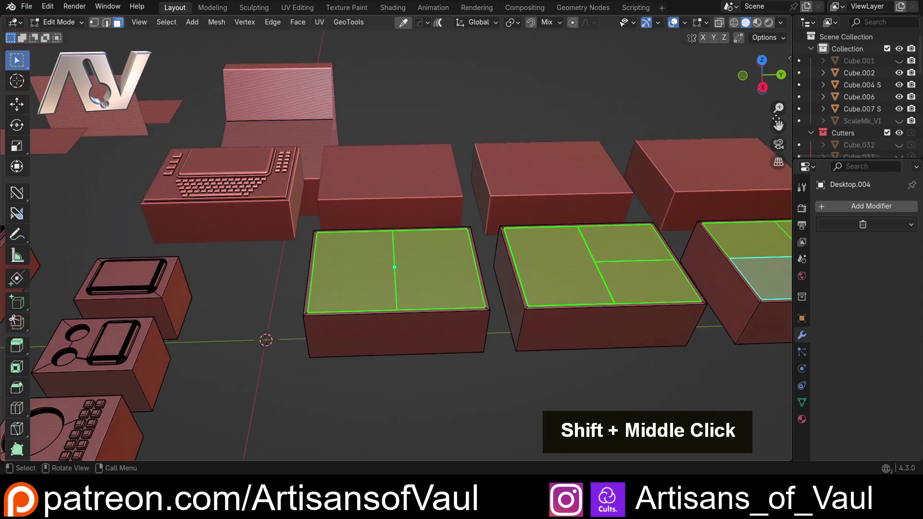
click(763, 88)
scroll(513, 252, up, 4)
shift+middle_drag(513, 252, 336, 271)
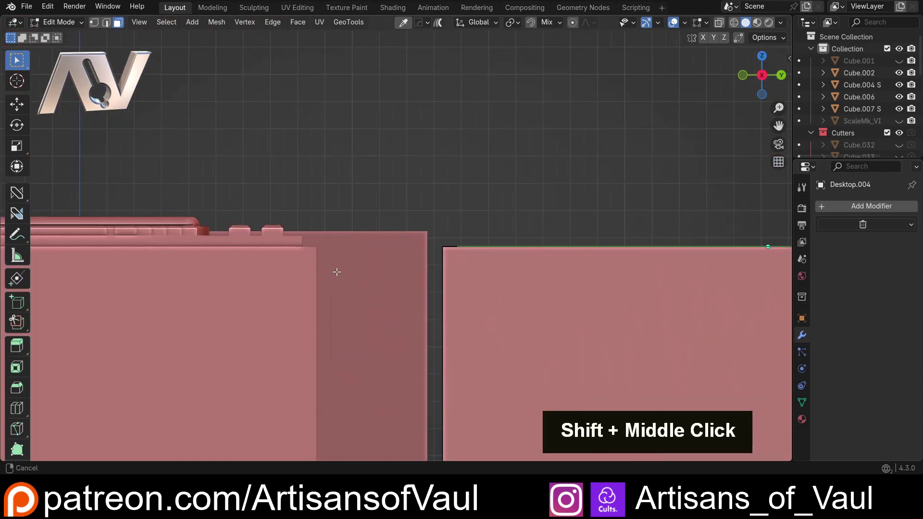
scroll(336, 271, up, 2)
shift+middle_drag(533, 303, 403, 301)
key(e)
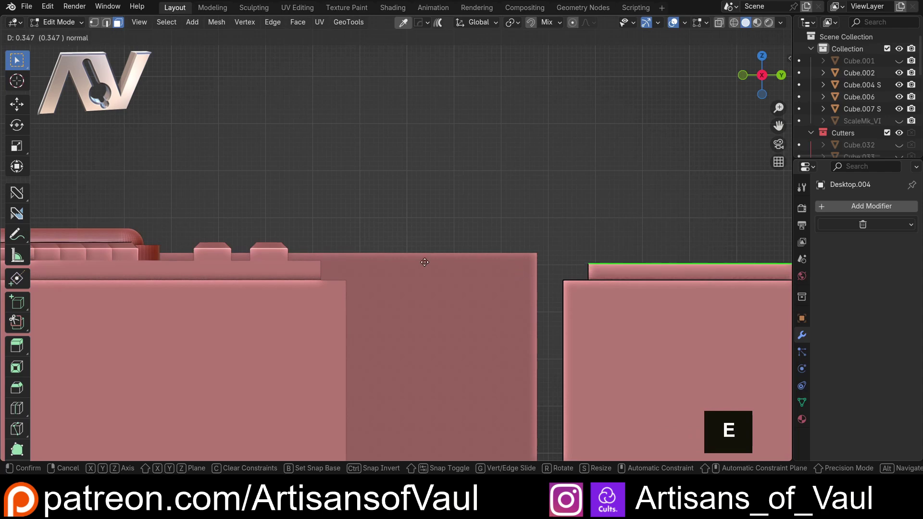
key(ctrl)
click(317, 263)
scroll(376, 237, down, 3)
middle_drag(377, 237, 399, 252)
key(Tab)
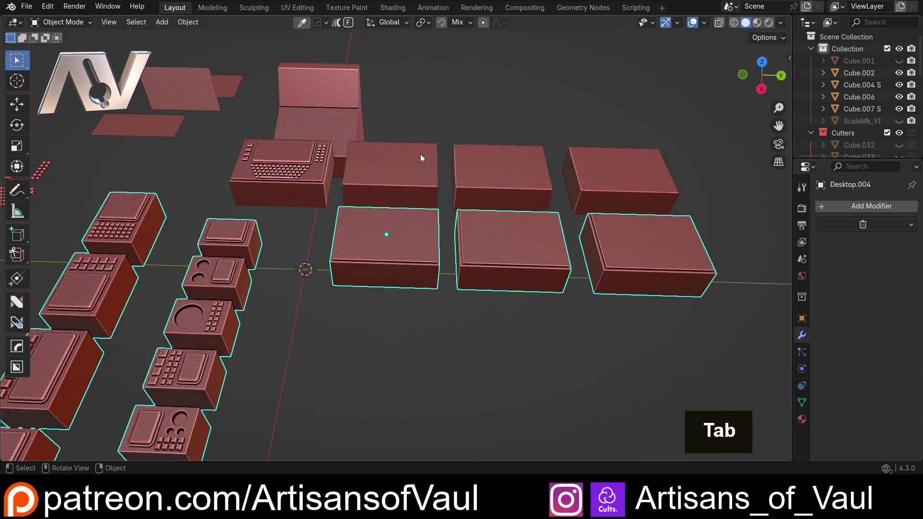
Step: Duplicate the three divided desktop blocks along X by 24.54606 and repeat the duplication twice to make three further rows
shift+middle_drag(420, 154, 382, 201)
key(Tab)
click(495, 218)
double_click(327, 244)
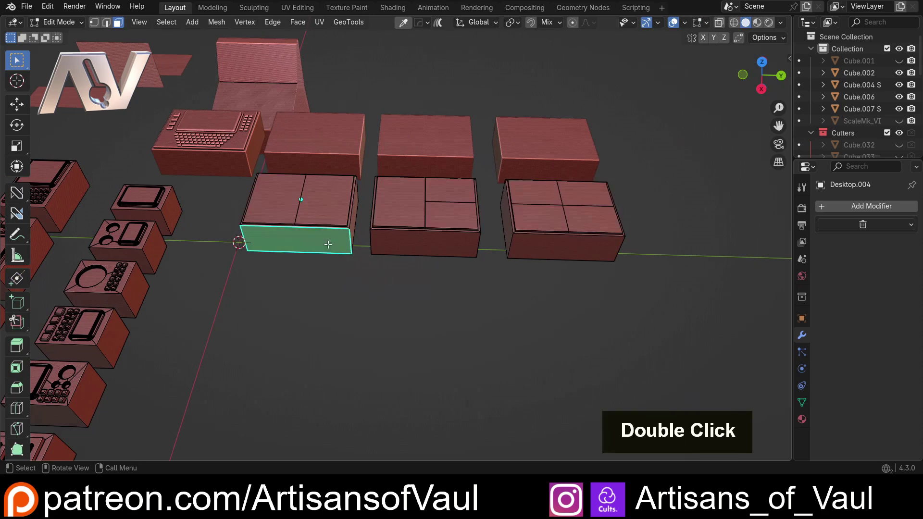
key(l)
key(l)
key(l)
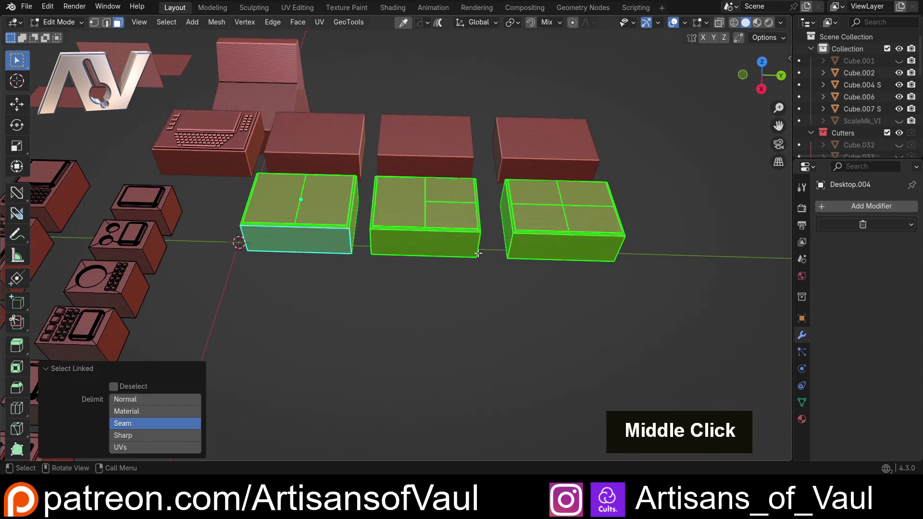
middle_drag(478, 253, 484, 274)
key(shift+d)
key(x)
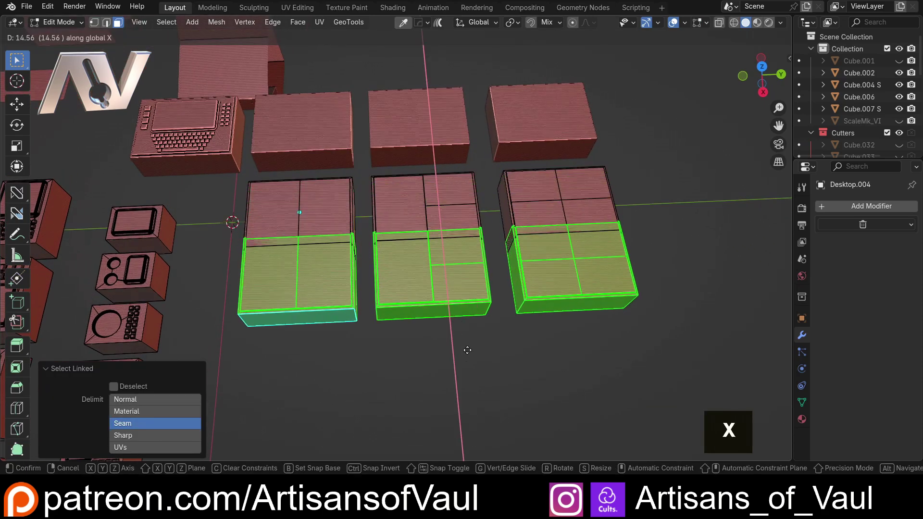
click(469, 367)
scroll(457, 333, down, 3)
shift+middle_drag(456, 334, 480, 274)
key(shift+r)
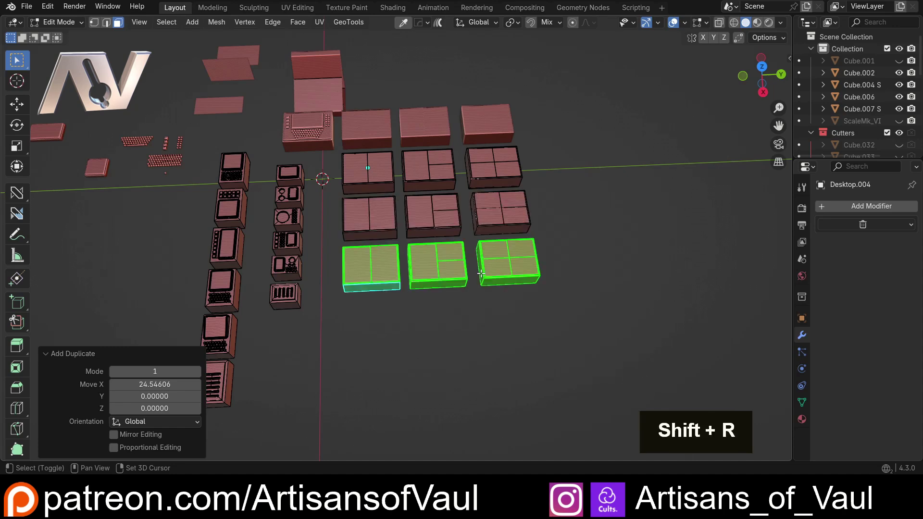
key(shift+r)
shift+middle_drag(383, 272, 398, 241)
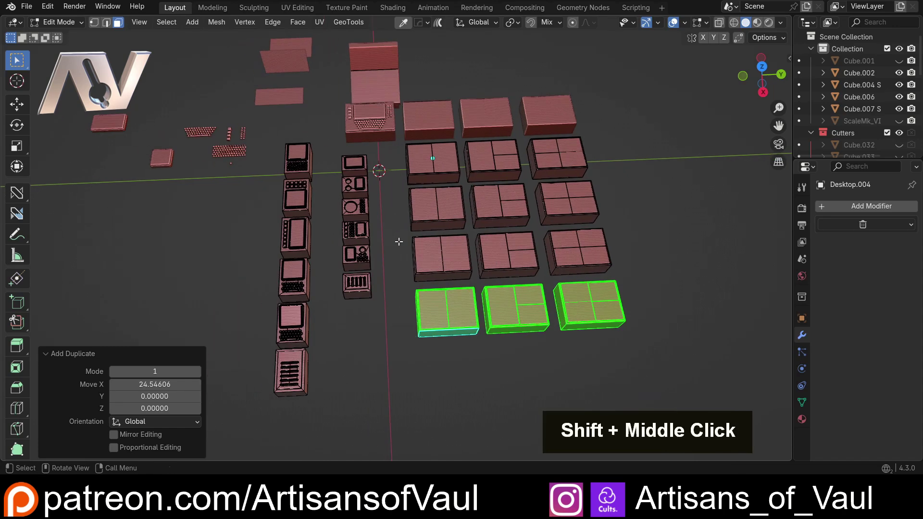
Step: Examine the finished terminal faces alongside the rows of divided desktop blocks to plan which faces to reuse
shift+middle_drag(410, 194, 490, 206)
scroll(423, 280, up, 3)
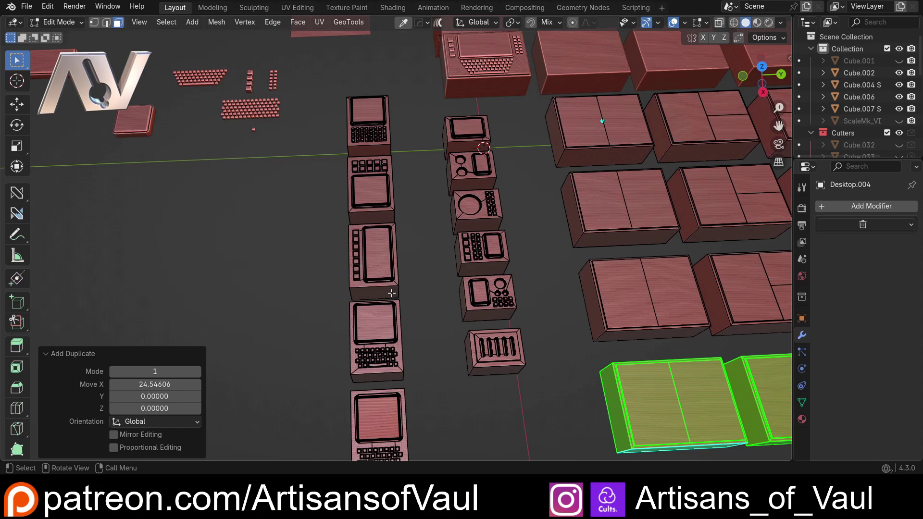
shift+middle_drag(423, 252, 337, 269)
scroll(387, 118, down, 2)
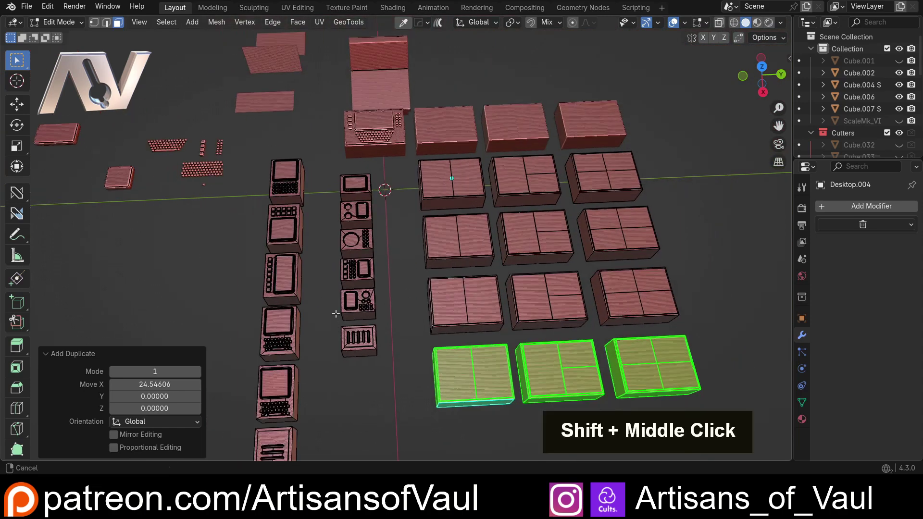
mouse_move(362, 306)
shift+middle_down()
mouse_move(328, 285)
mouse_move(380, 250)
mouse_move(410, 257)
mouse_move(369, 267)
mouse_move(358, 297)
shift+middle_up()
shift+middle_drag(339, 218, 353, 315)
scroll(353, 315, up, 4)
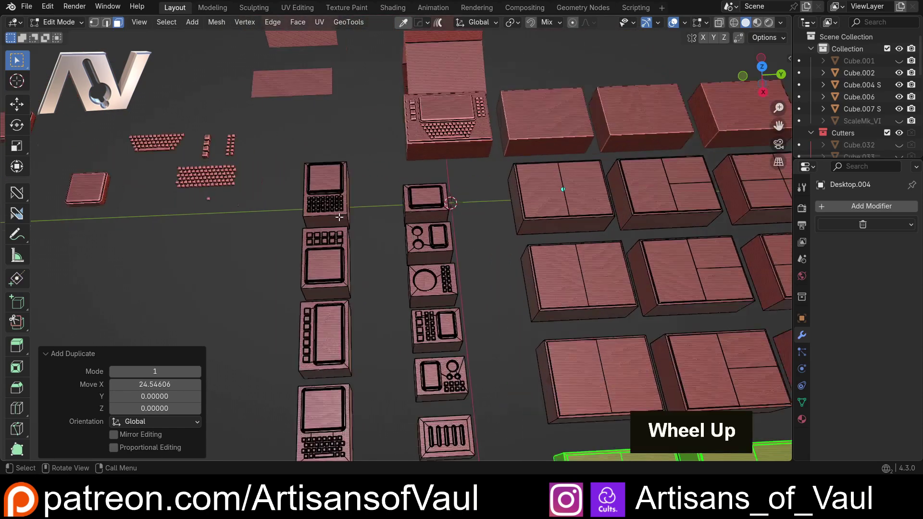
Step: Select the outer boundary edges of the first large terminal face, the one with a screen above a small key grid
shift+middle_drag(256, 161, 319, 224)
scroll(319, 223, up, 4)
key(Tab)
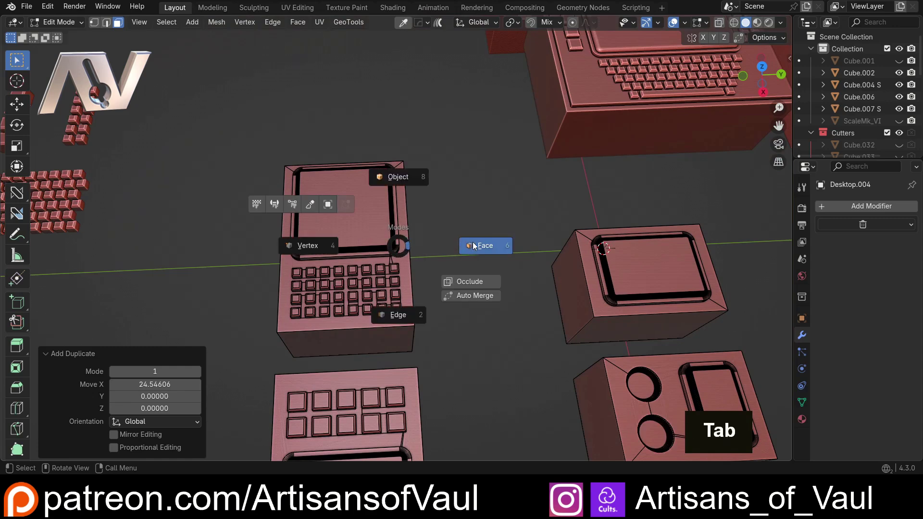
key(Tab)
click(424, 345)
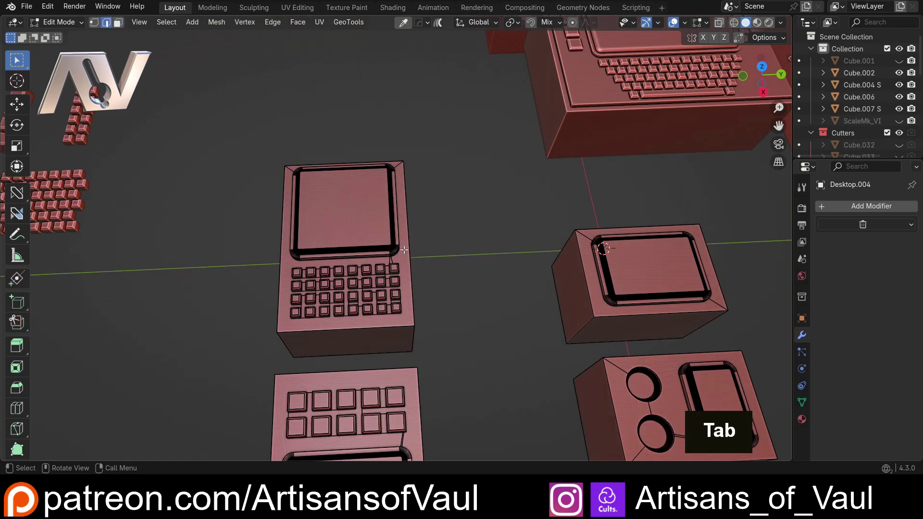
shift+click(357, 334)
shift+click(324, 161)
middle_drag(324, 161, 385, 264)
scroll(375, 201, up, 3)
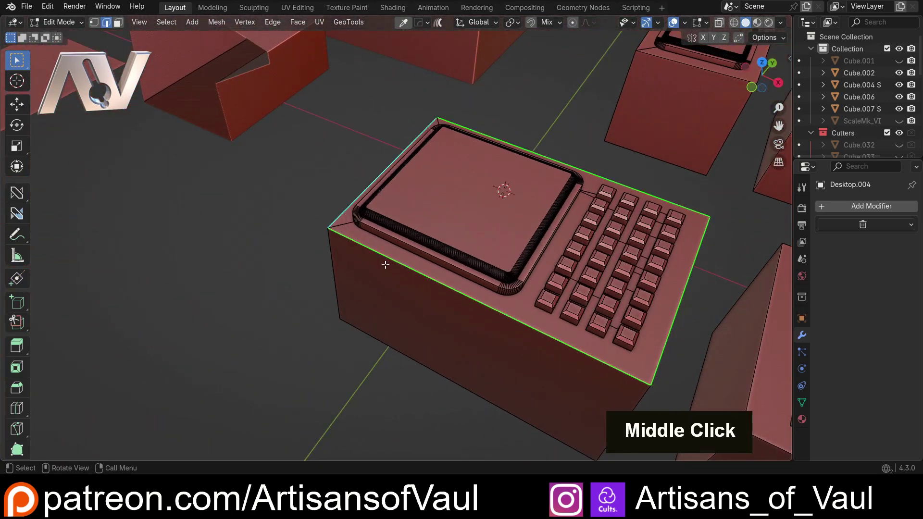
middle_drag(433, 212, 532, 241)
scroll(563, 249, down, 2)
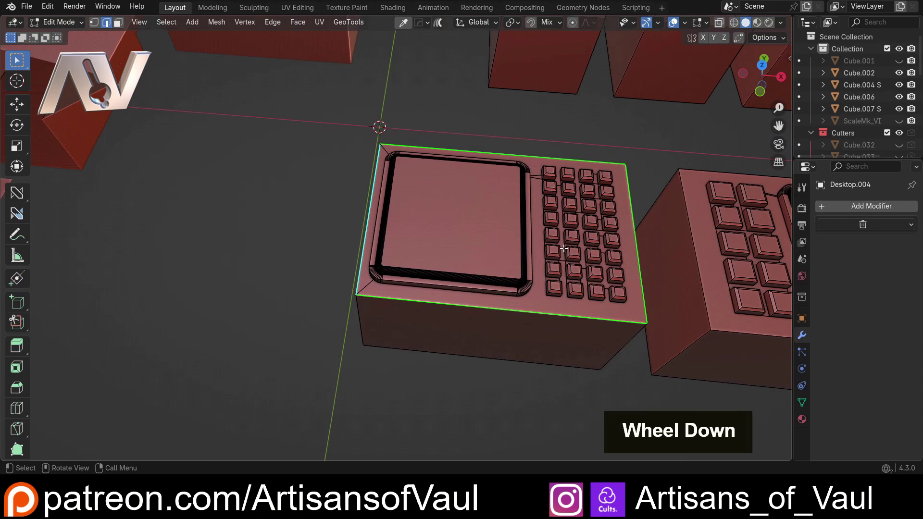
Step: Set the bounded first terminal face as the Mesh Copier source, copying the inside of the selected edges
scroll(549, 201, down, 5)
middle_drag(546, 196, 352, 164)
right_click(506, 87)
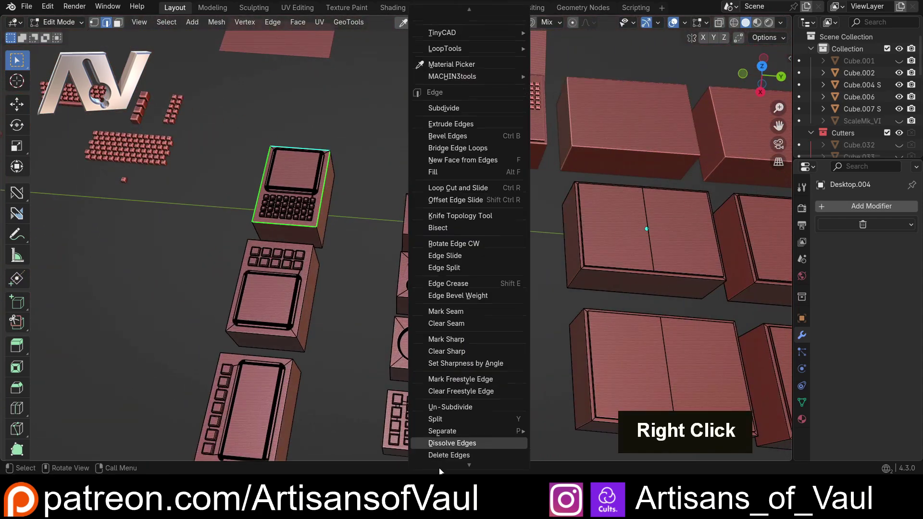
click(445, 459)
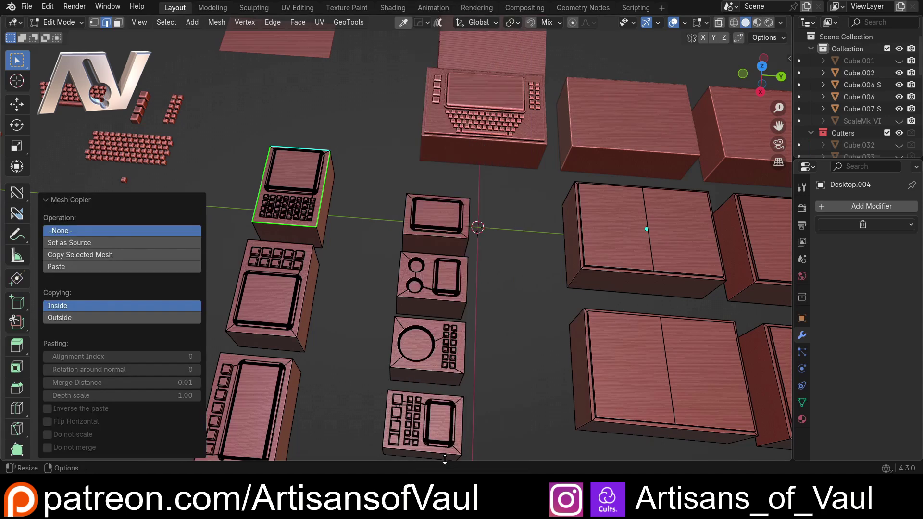
click(93, 241)
Step: Paste the copied face onto the first row's two-part block's left half and the second row's three-part block's large panel
scroll(490, 209, down, 3)
shift+middle_drag(490, 209, 340, 124)
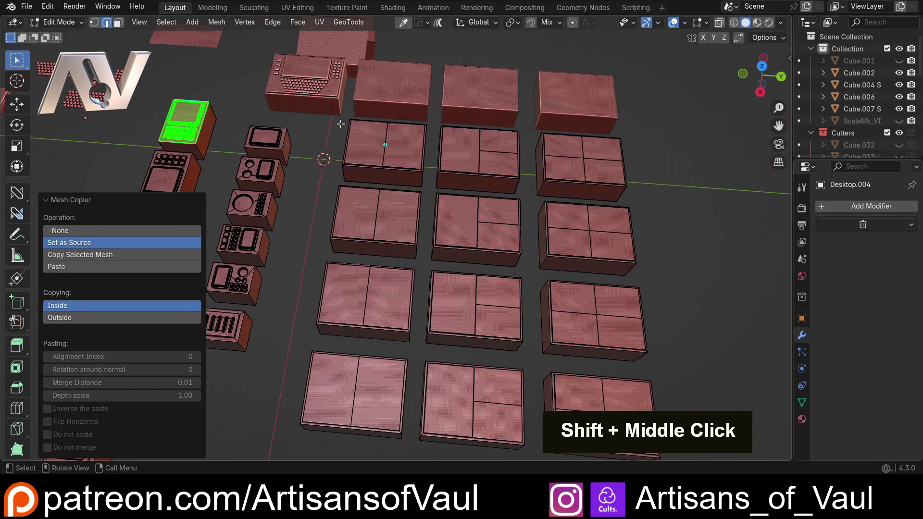
key(Tab)
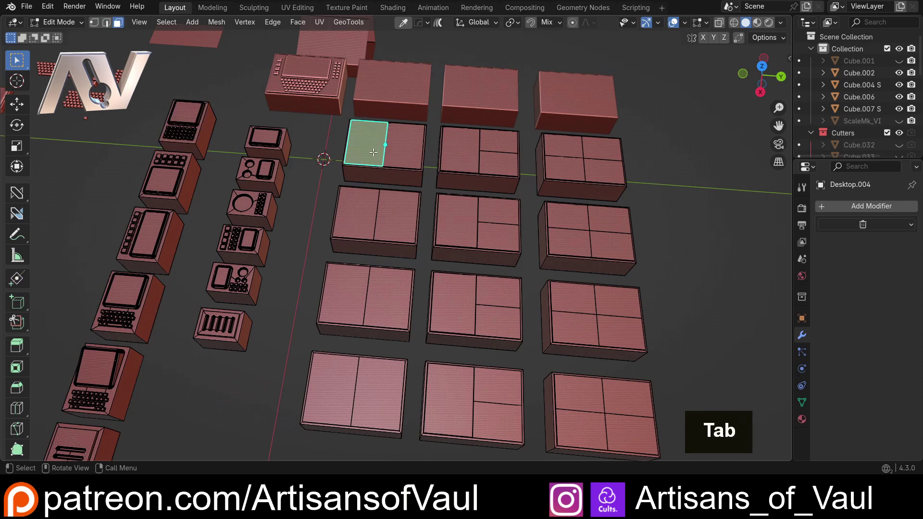
shift+click(463, 224)
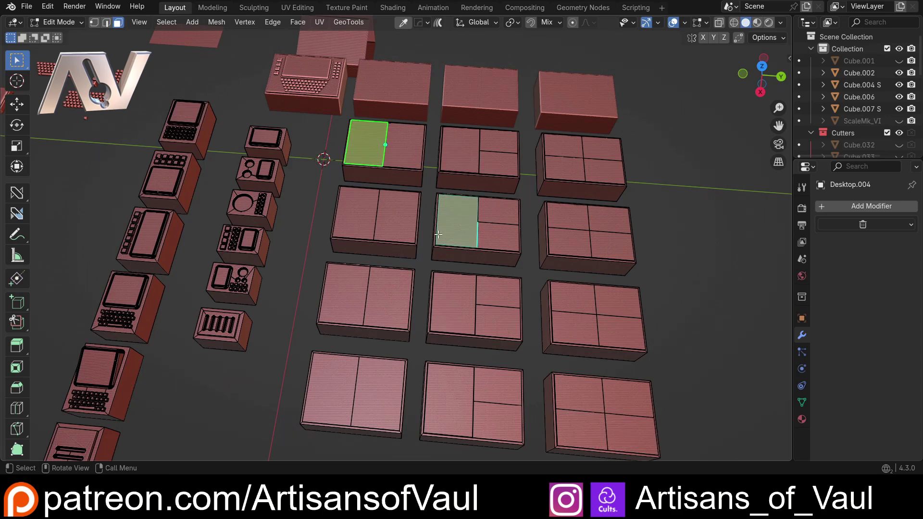
right_click(530, 151)
click(533, 310)
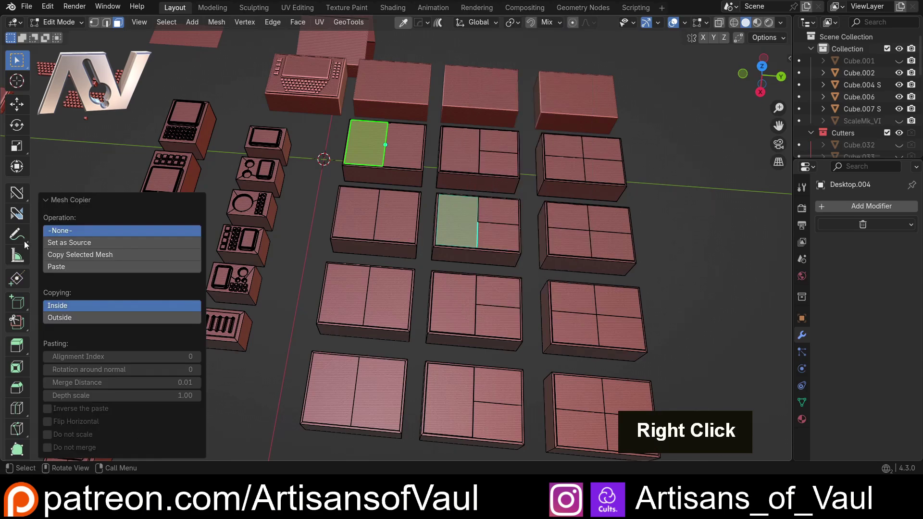
click(68, 266)
Step: Inspect the pasted panels and the remaining terminal faces up close, in both wireframe and solid display
shift+middle_drag(319, 185, 323, 201)
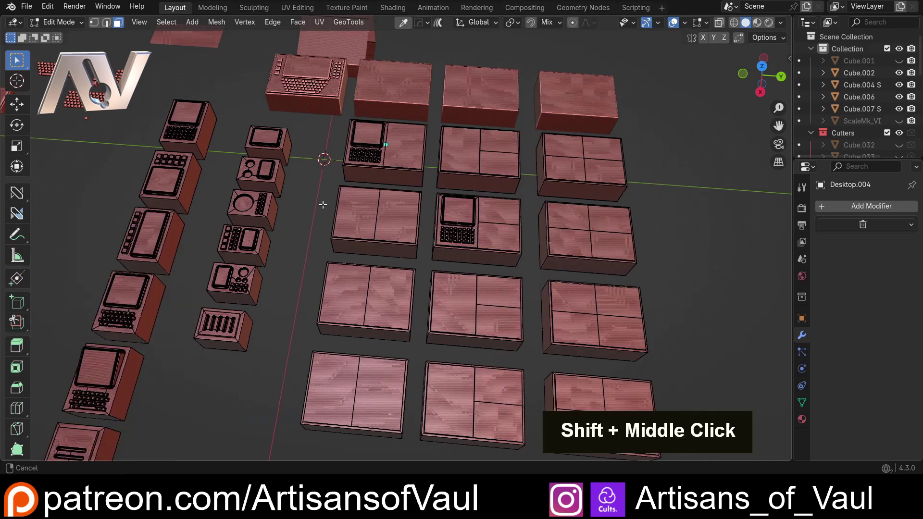
scroll(562, 149, up, 4)
shift+middle_drag(562, 149, 506, 191)
scroll(506, 191, up, 1)
shift+middle_drag(342, 197, 287, 168)
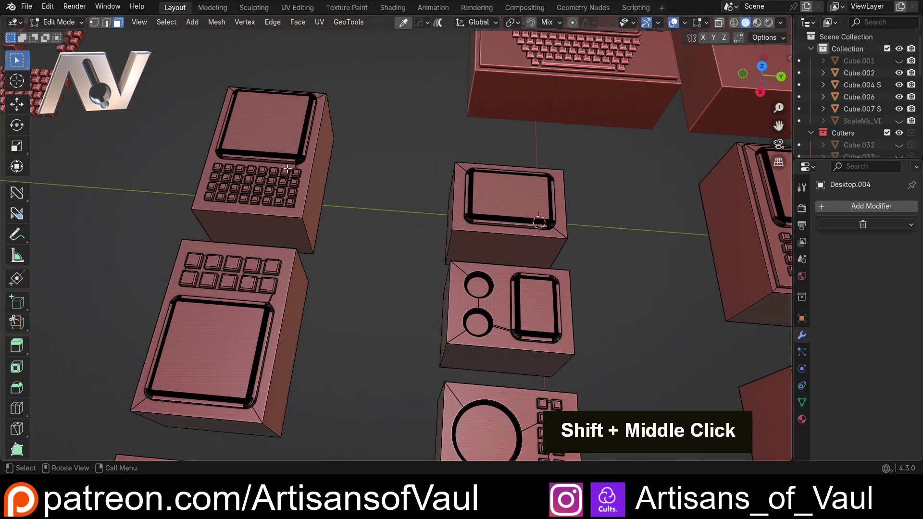
scroll(285, 158, down, 5)
middle_drag(317, 223, 423, 206)
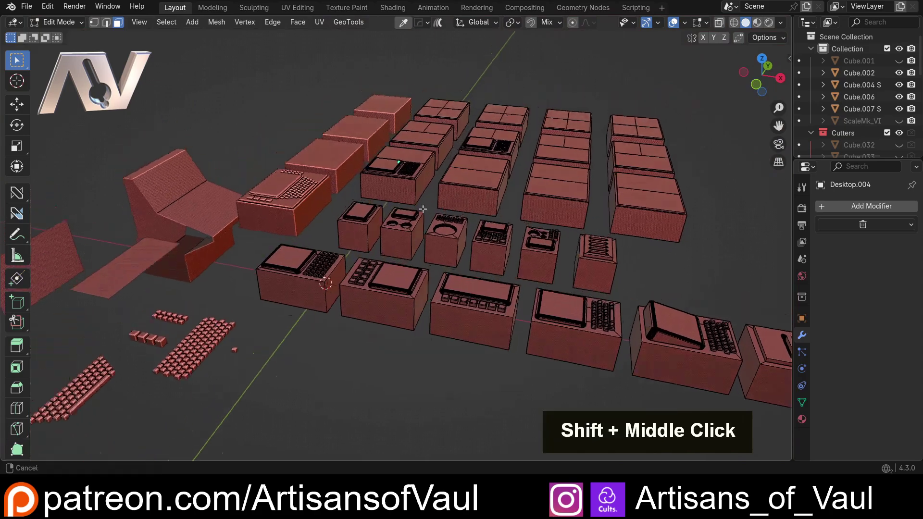
scroll(422, 206, up, 4)
key(shift+z)
mouse_move(268, 319)
shift+middle_down()
mouse_move(367, 182)
mouse_move(333, 207)
mouse_move(360, 235)
mouse_move(480, 183)
mouse_move(551, 196)
mouse_move(269, 188)
shift+middle_up()
key(shift+z)
scroll(333, 207, down, 4)
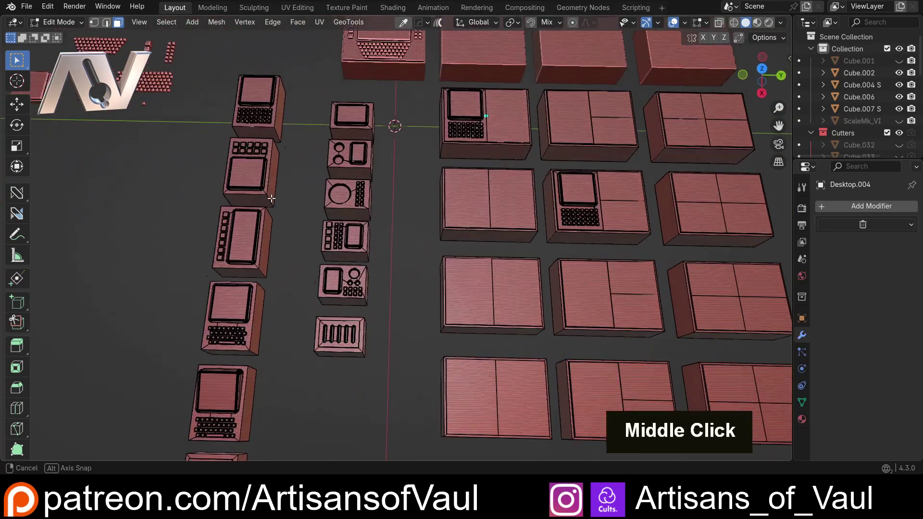
scroll(263, 186, down, 3)
Step: Select the second large terminal face's outer boundary edges and set the face as the Mesh Copier source
key(Tab)
click(354, 193)
scroll(267, 171, up, 4)
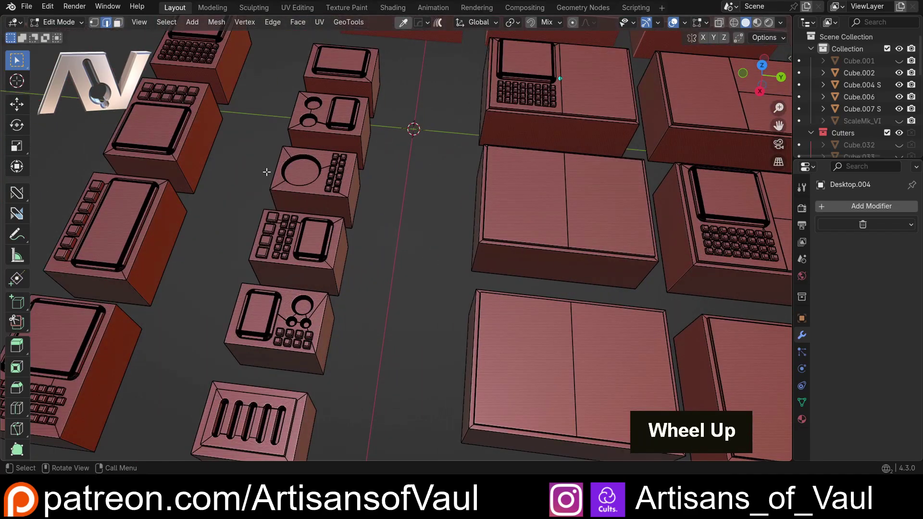
shift+click(183, 81)
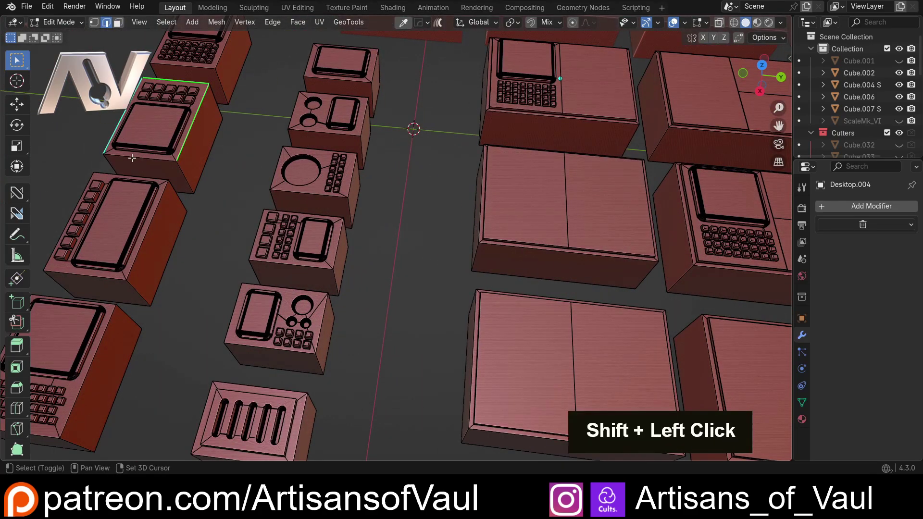
shift+middle_drag(141, 156, 335, 191)
right_click(341, 186)
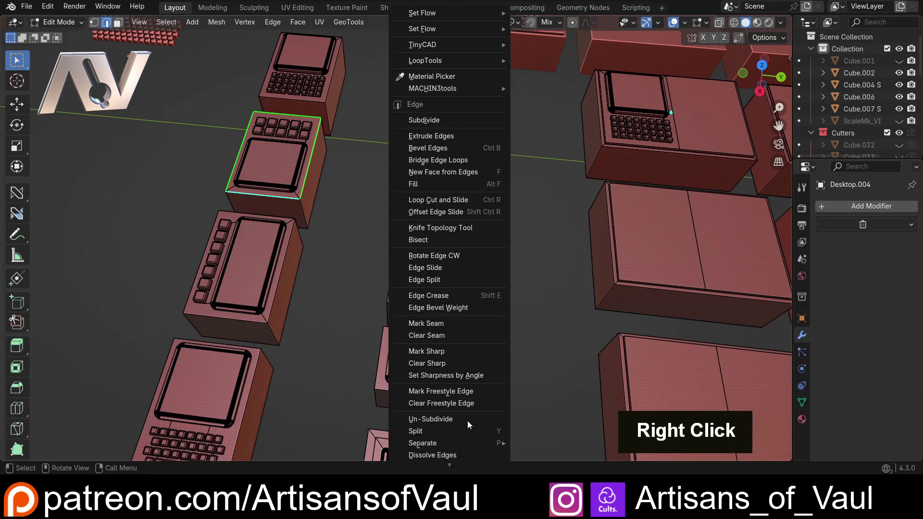
click(422, 458)
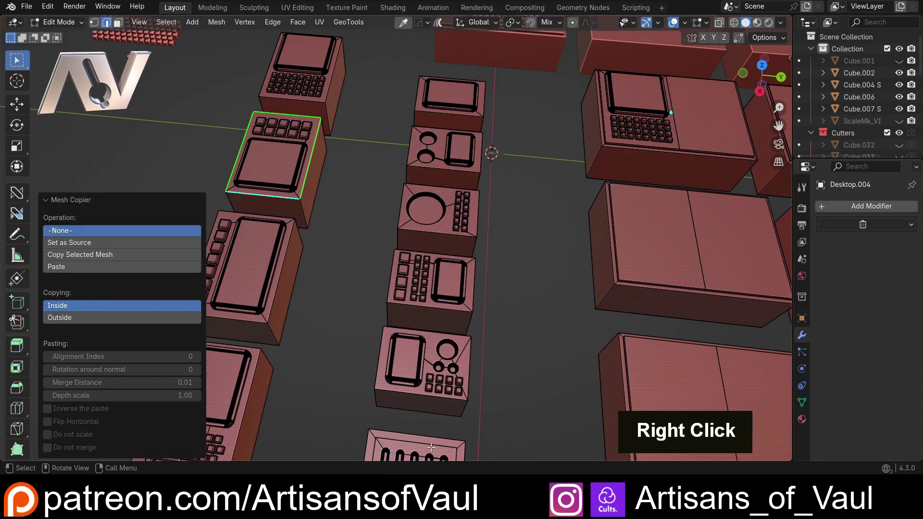
click(69, 243)
Step: Paste the second terminal face onto the first row's three-part block's large panel and the second row's two-part block's right half
scroll(590, 183, down, 3)
shift+middle_drag(590, 182, 493, 206)
key(Tab)
click(503, 245)
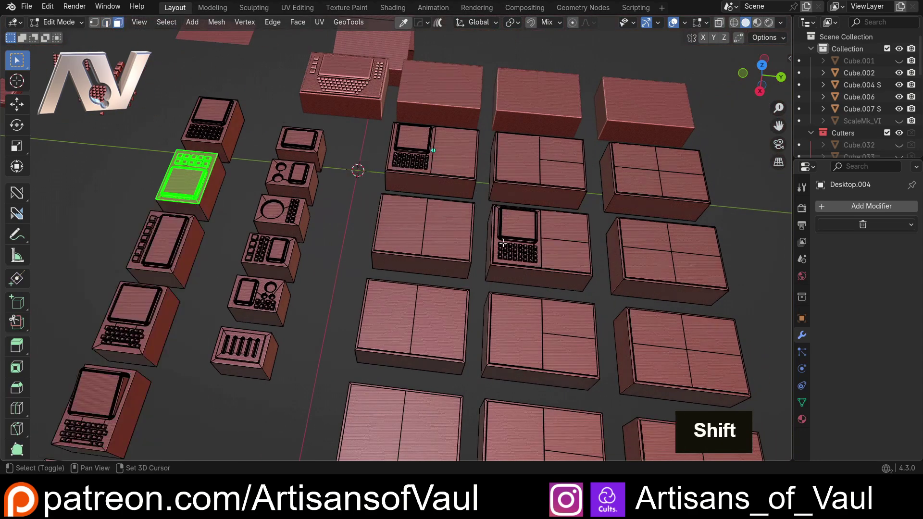
shift+middle_drag(502, 244, 509, 199)
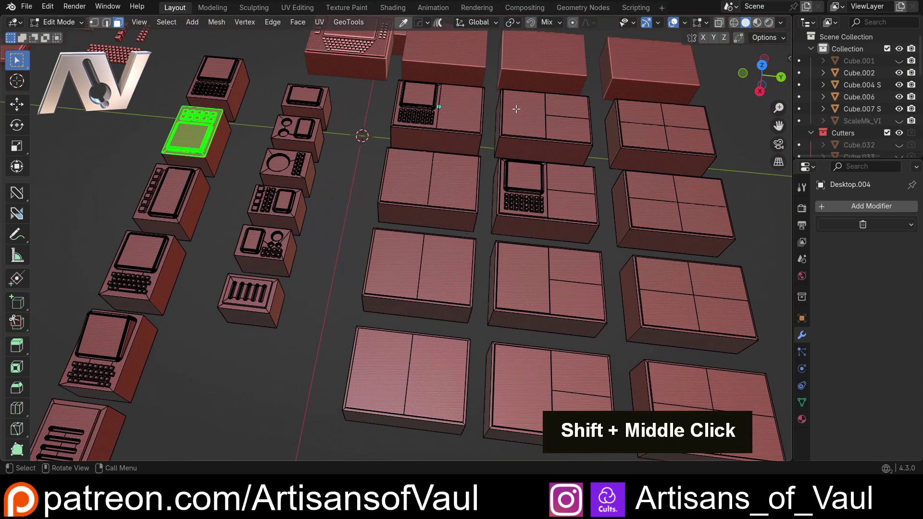
shift+click(452, 188)
scroll(412, 250, down, 2)
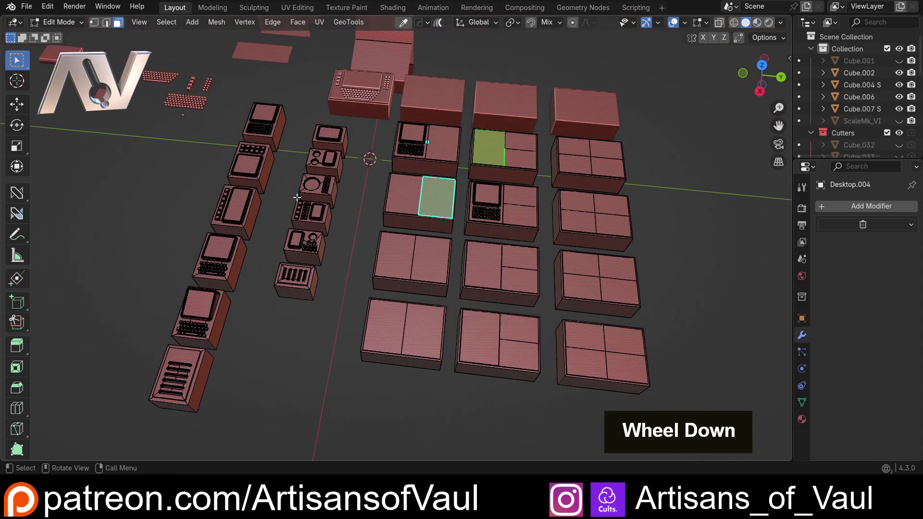
scroll(428, 219, up, 2)
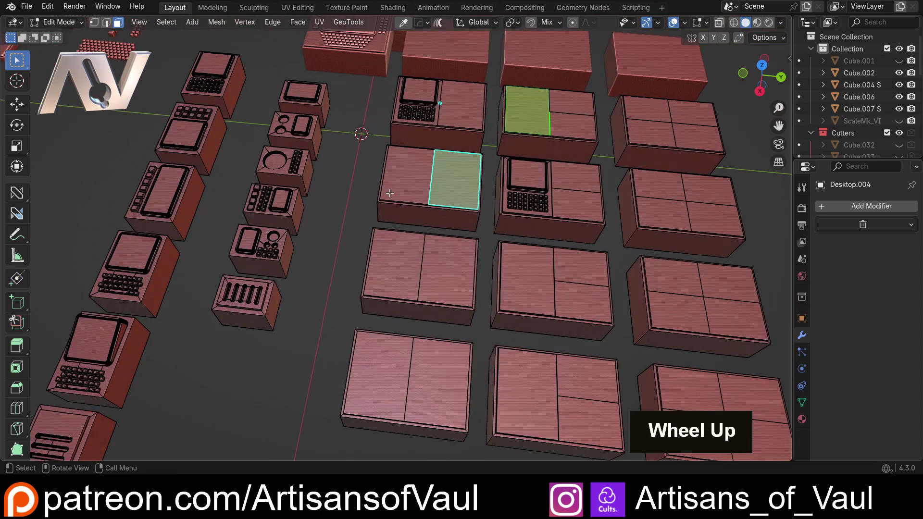
right_click(368, 153)
click(322, 313)
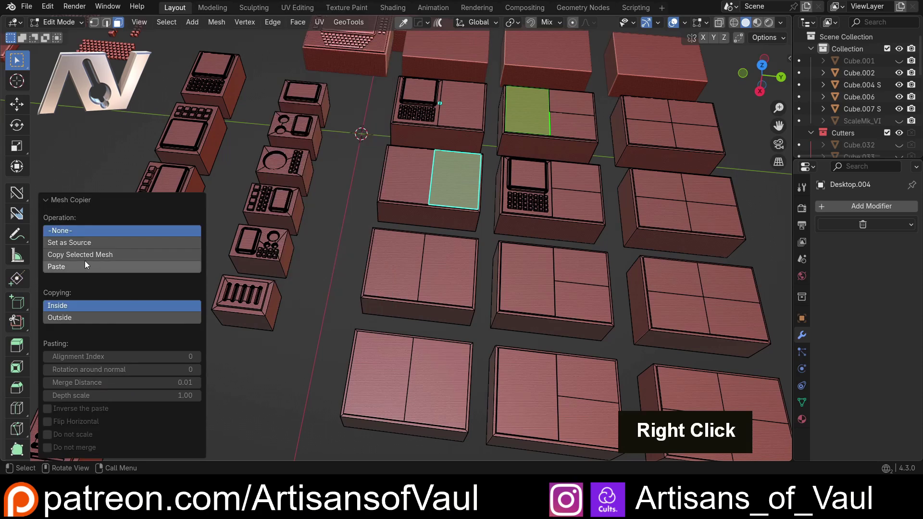
click(86, 266)
Step: Select the fifth large terminal face's outer boundary edges and set the face as the Mesh Copier source
shift+middle_drag(320, 162, 356, 165)
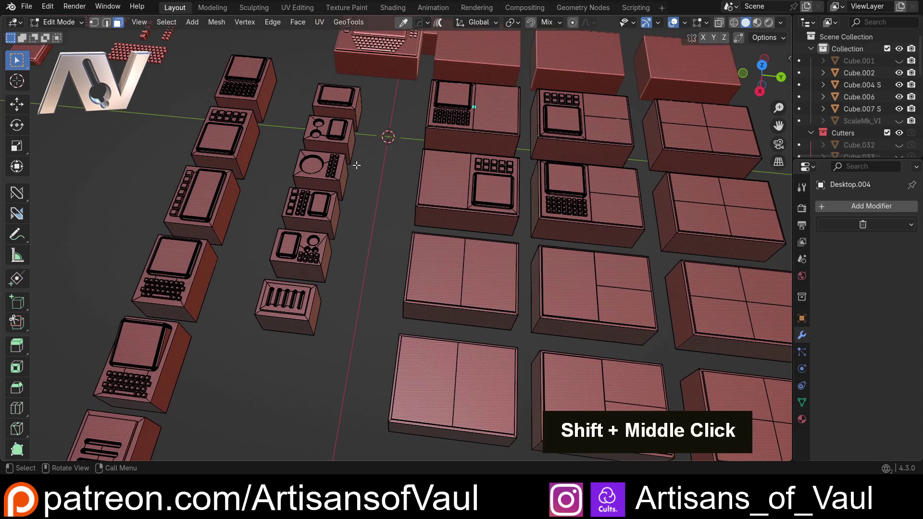
shift+middle_drag(246, 191, 252, 167)
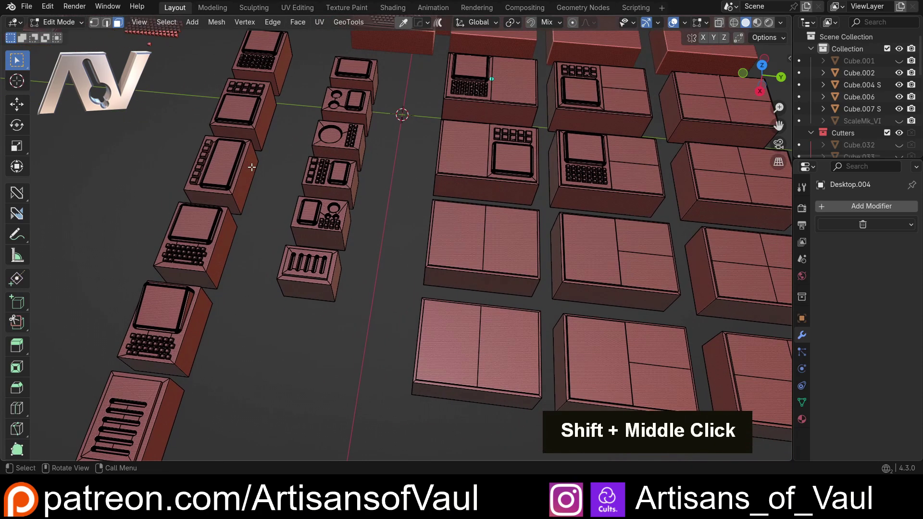
shift+middle_drag(241, 216, 240, 278)
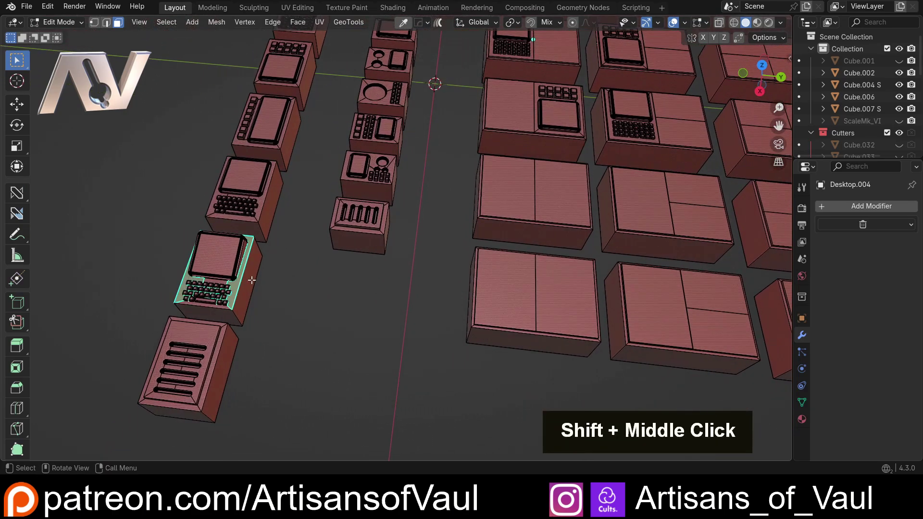
key(Tab)
click(283, 349)
click(244, 283)
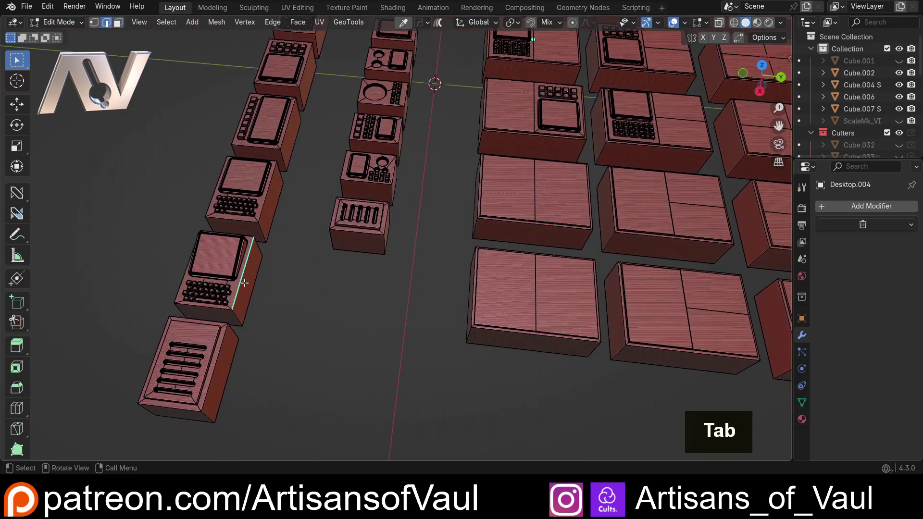
shift+click(204, 308)
middle_drag(204, 308, 237, 258)
scroll(322, 253, up, 4)
key(ctrl+z)
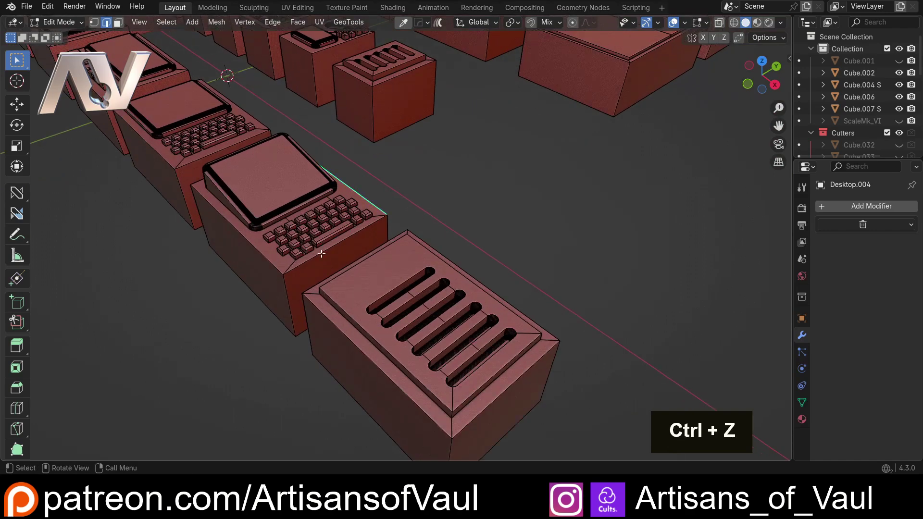
shift+middle_drag(322, 253, 268, 243)
key(ctrl+z)
scroll(382, 196, up, 4)
shift+click(354, 228)
scroll(354, 228, down, 3)
scroll(468, 210, down, 1)
shift+middle_drag(468, 210, 365, 214)
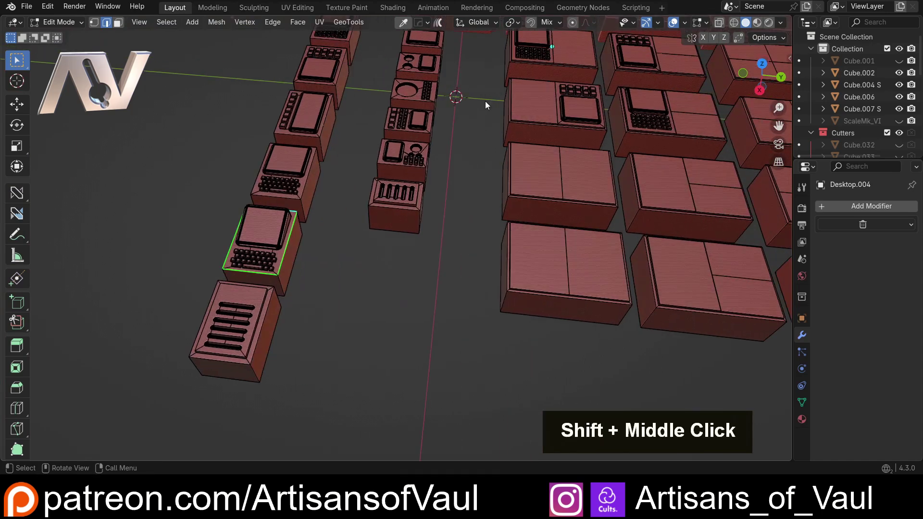
right_click(453, 429)
click(437, 463)
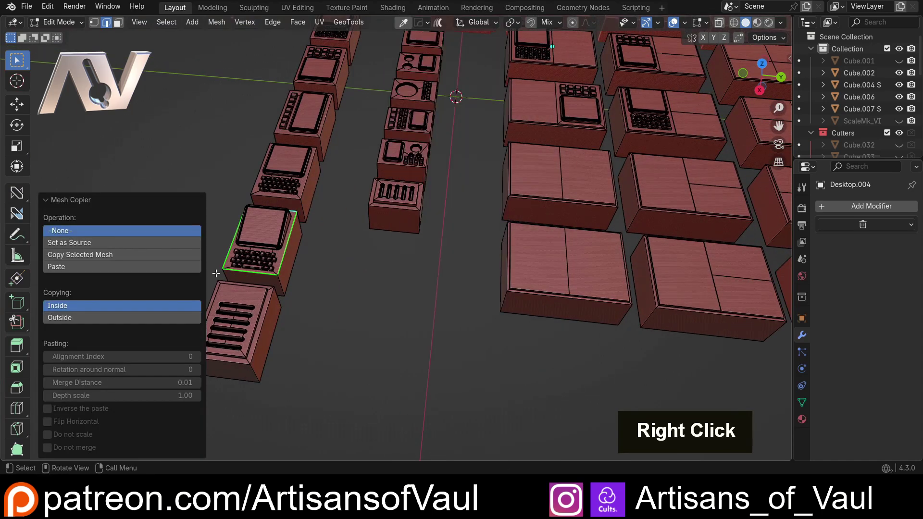
click(70, 247)
Step: Paste the fifth terminal face onto the third row's two-part block's right half and three-part block's large panel
shift+middle_drag(759, 144, 511, 165)
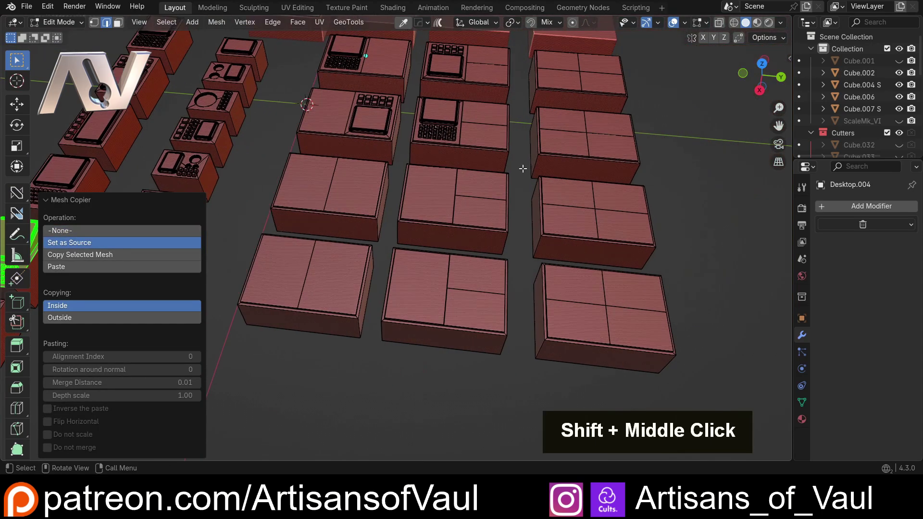
key(Tab)
click(606, 173)
scroll(469, 204, down, 1)
click(340, 158)
scroll(341, 158, down, 2)
shift+middle_drag(341, 158, 366, 235)
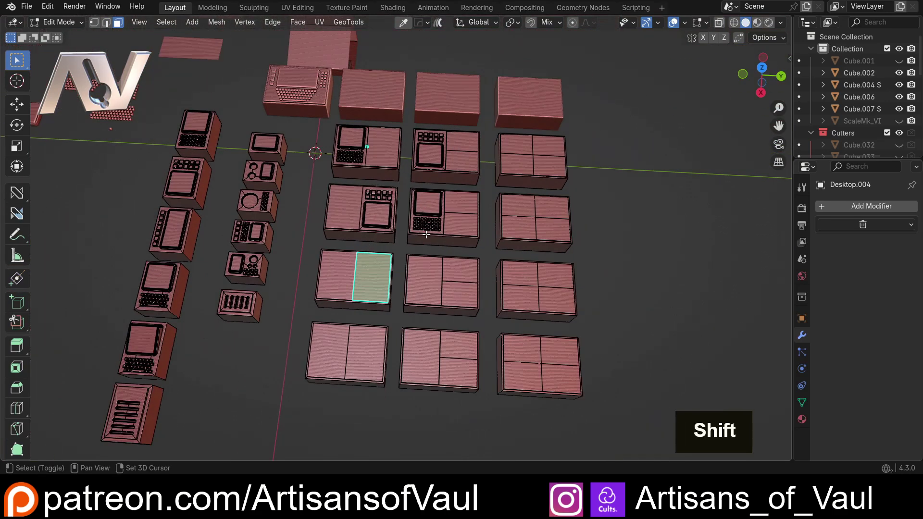
shift+click(428, 284)
shift+middle_drag(427, 284, 427, 273)
scroll(378, 218, up, 2)
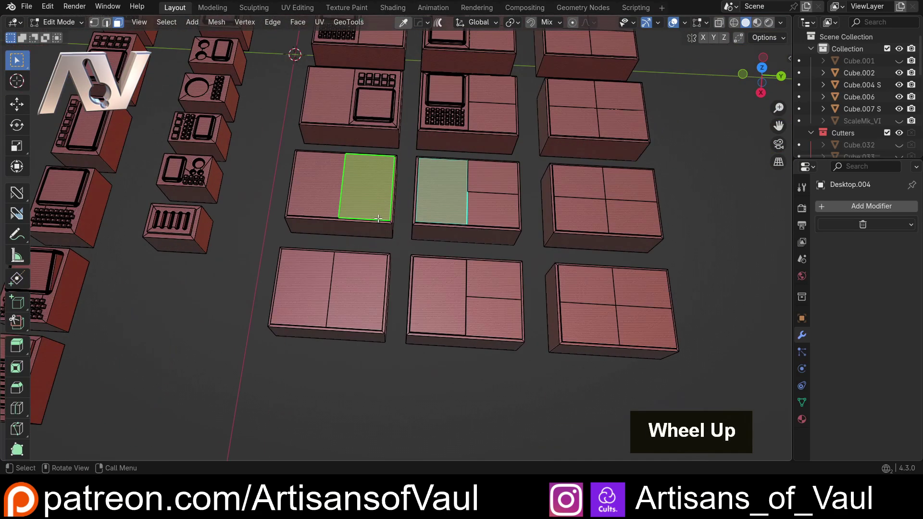
scroll(529, 131, down, 1)
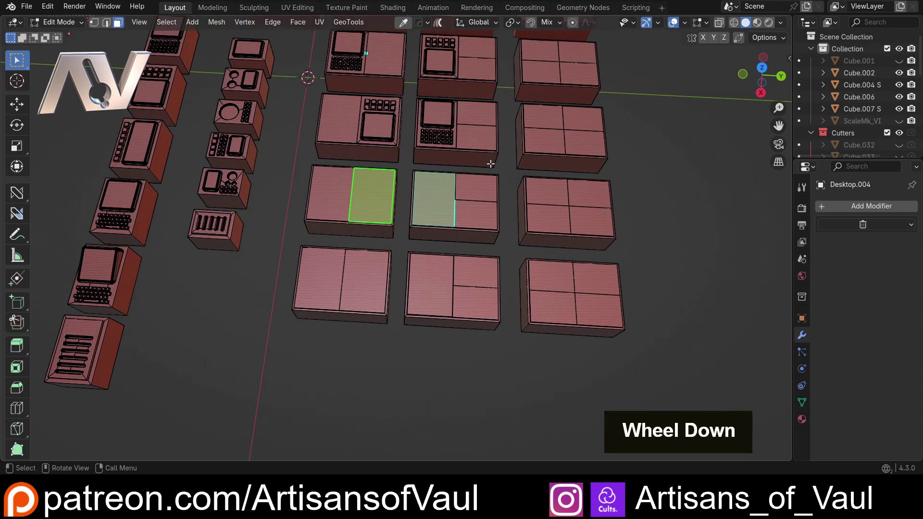
right_click(540, 131)
click(486, 312)
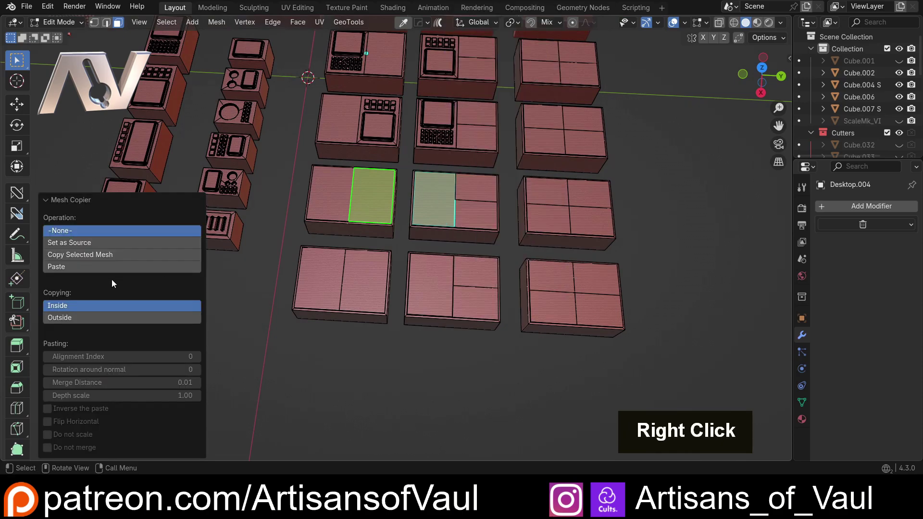
click(73, 267)
Step: Set the third terminal face as source and paste it onto the first row's two-part block's right half and the fourth row's two-part block's left half
shift+middle_drag(495, 301, 502, 346)
right_click(408, 55)
key(Tab)
shift+click(395, 352)
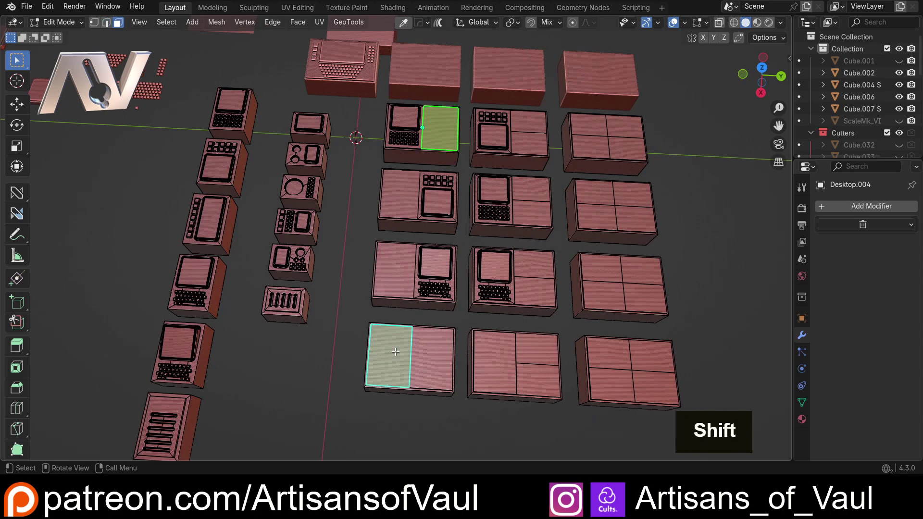
right_click(395, 352)
click(396, 352)
click(66, 264)
Step: Paste the vented terminal face onto the second- and third-row two-part blocks' left halves and the fourth row's empty right half and large panel
key(Tab)
right_click(197, 206)
key(Escape)
shift+middle_drag(384, 259, 386, 270)
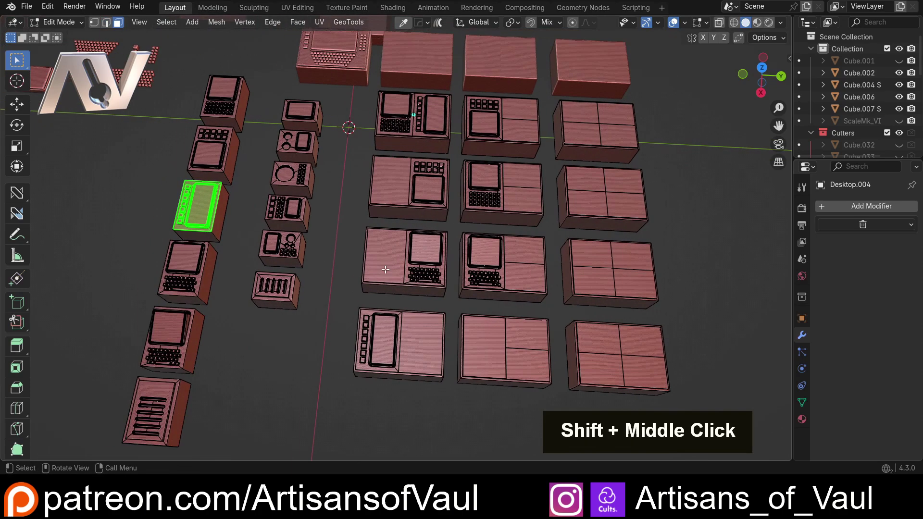
click(386, 269)
shift+middle_drag(193, 240, 397, 240)
right_click(384, 240)
scroll(396, 240, up, 2)
right_click(397, 241)
scroll(373, 310, down, 2)
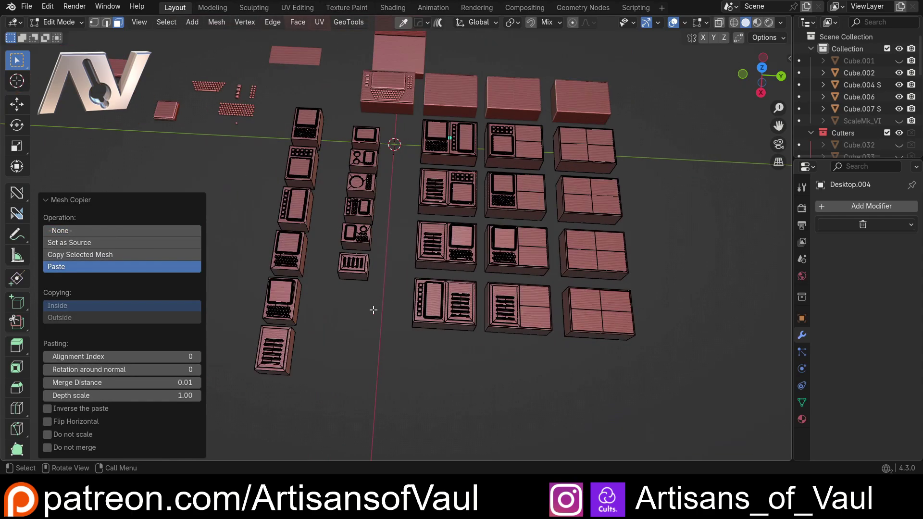
Step: Inspect the vented terminal face and the pasted panels on the two-part and three-part desktop blocks up close
scroll(338, 326, up, 2)
shift+middle_drag(395, 268, 448, 226)
scroll(382, 207, up, 3)
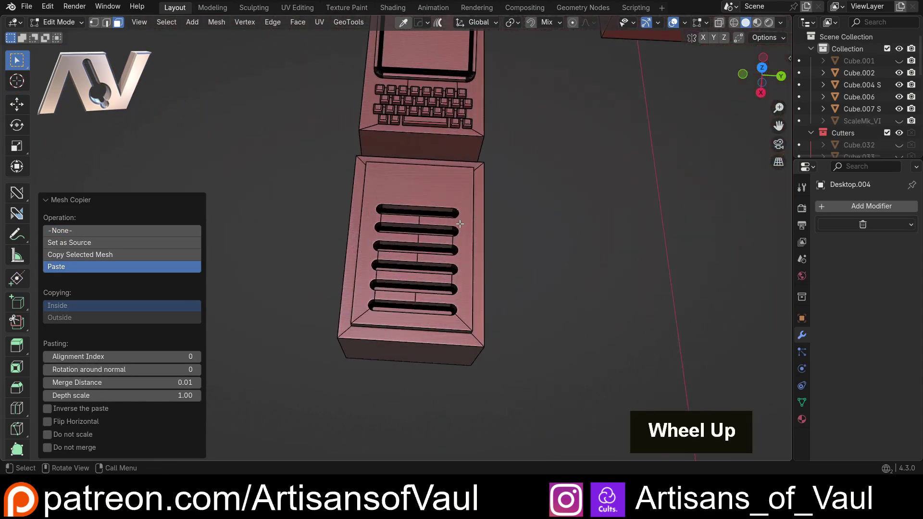
middle_drag(382, 207, 441, 269)
scroll(366, 235, up, 2)
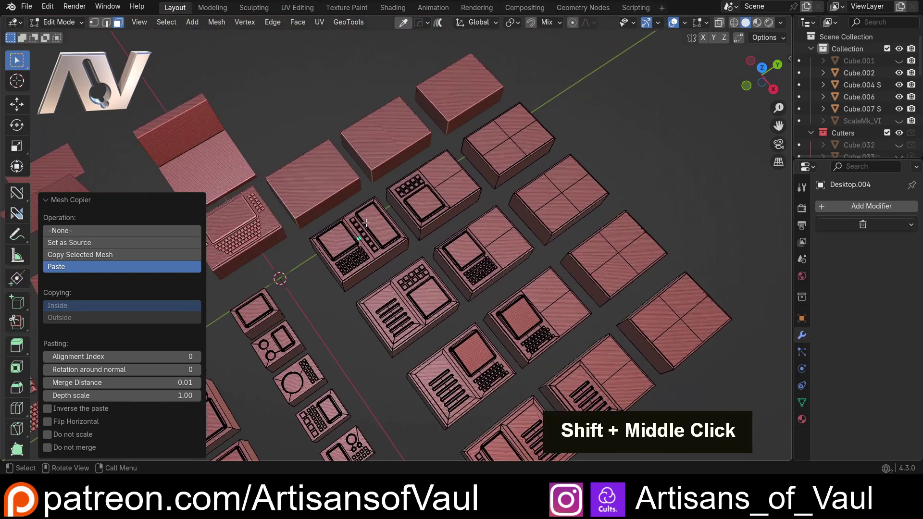
shift+middle_drag(367, 224, 420, 262)
key(Tab)
key(Tab)
scroll(475, 297, up, 3)
scroll(494, 276, up, 3)
scroll(413, 259, up, 3)
scroll(377, 222, down, 3)
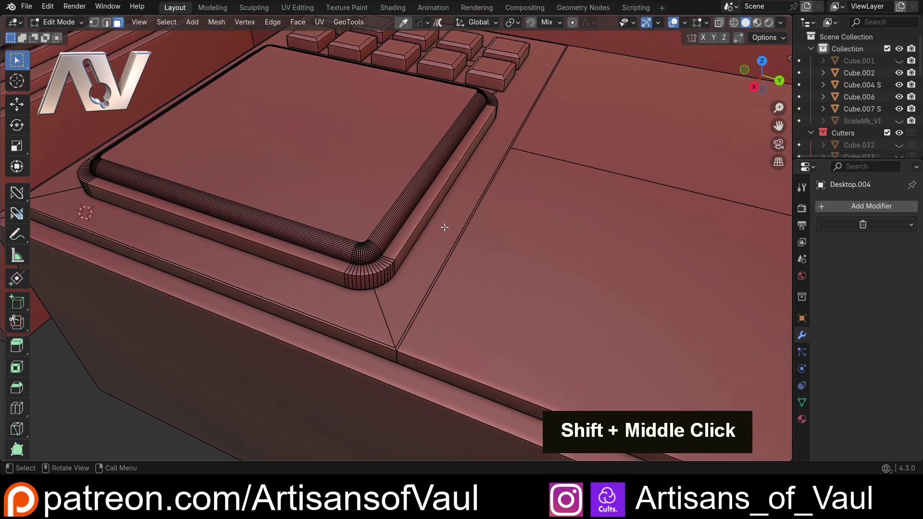
shift+middle_drag(444, 228, 412, 279)
Step: Examine the narrow face beside the first row's three-part block's pasted panel and the vertex where its dividing lines meet
key(Tab)
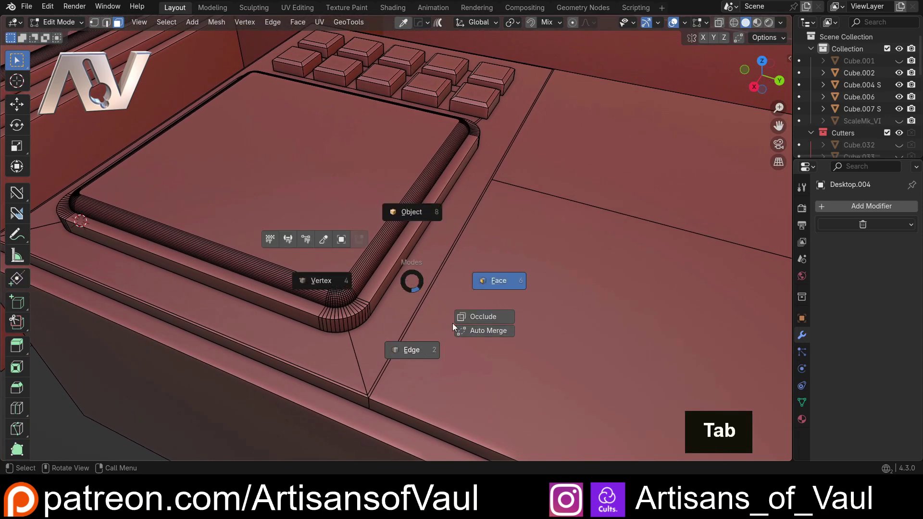
click(478, 285)
shift+middle_drag(456, 242, 469, 247)
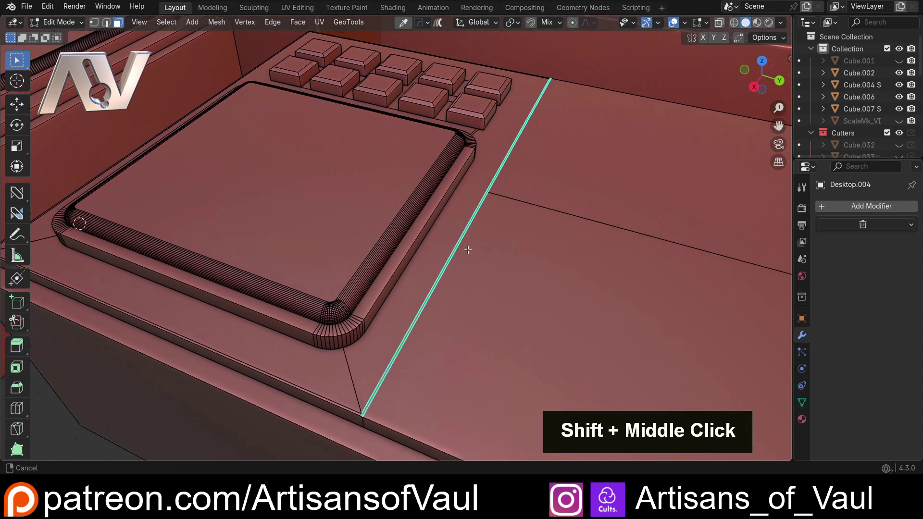
scroll(454, 295, up, 3)
scroll(422, 278, up, 4)
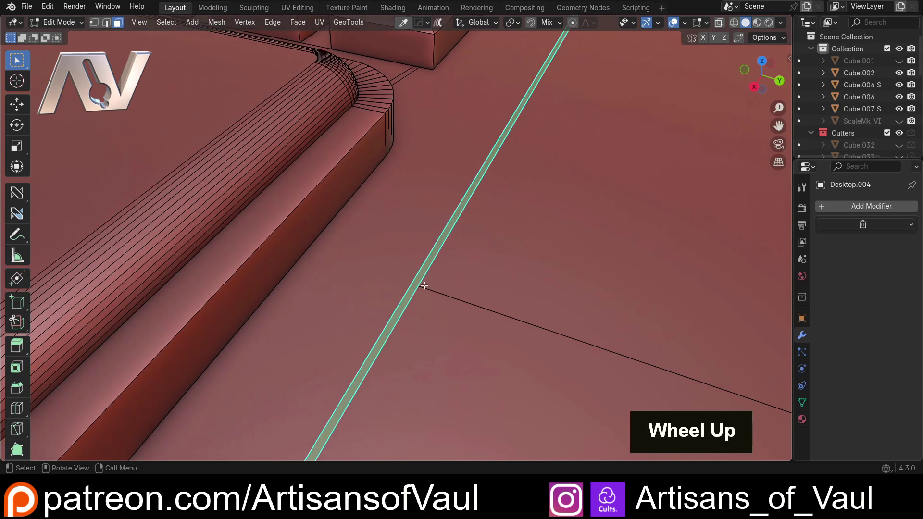
key(Tab)
click(412, 287)
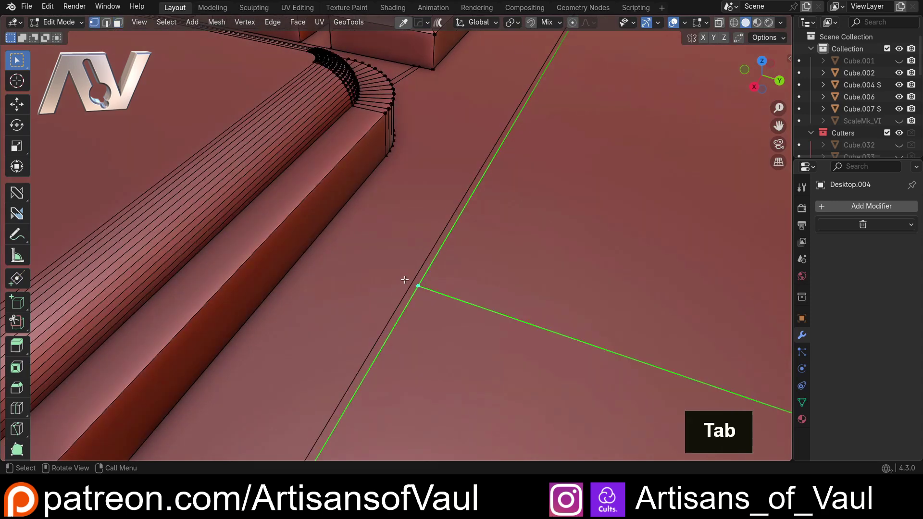
scroll(404, 280, down, 2)
scroll(408, 212, down, 2)
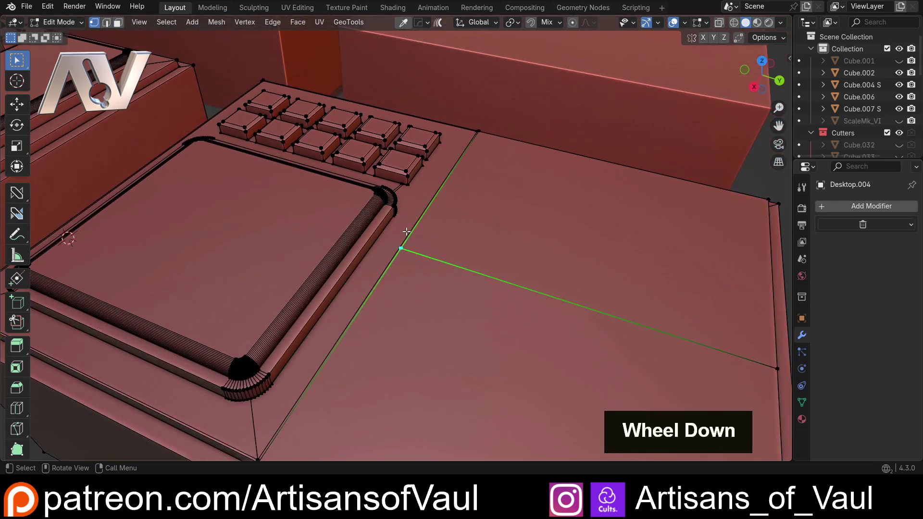
Step: Check the long dividing edge between the pasted large panel and the small panels on the first row's three-part block
scroll(406, 232, up, 4)
key(Tab)
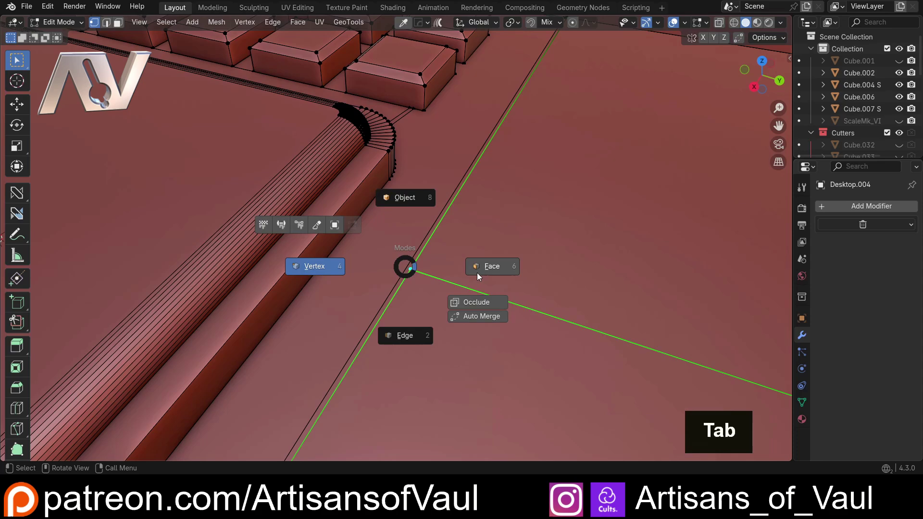
click(430, 336)
scroll(406, 279, down, 4)
shift+middle_drag(382, 174, 404, 164)
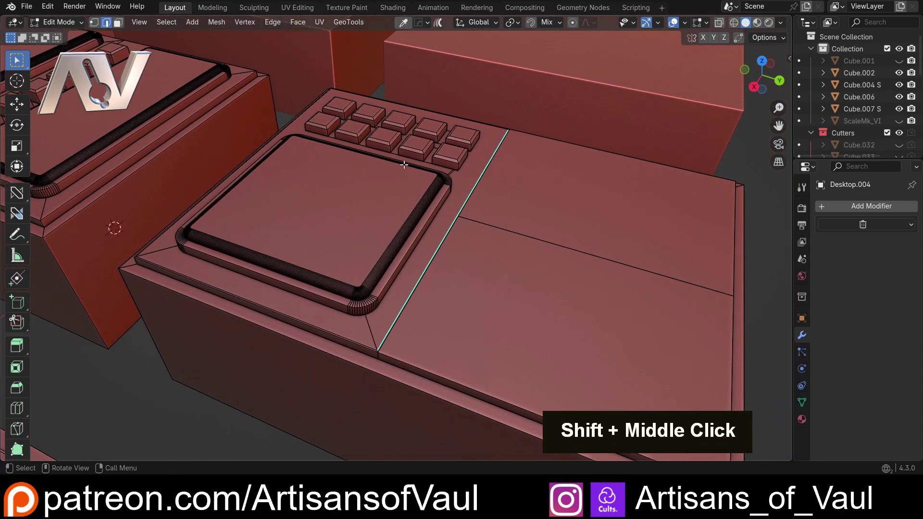
middle_drag(372, 229, 379, 226)
scroll(390, 225, down, 3)
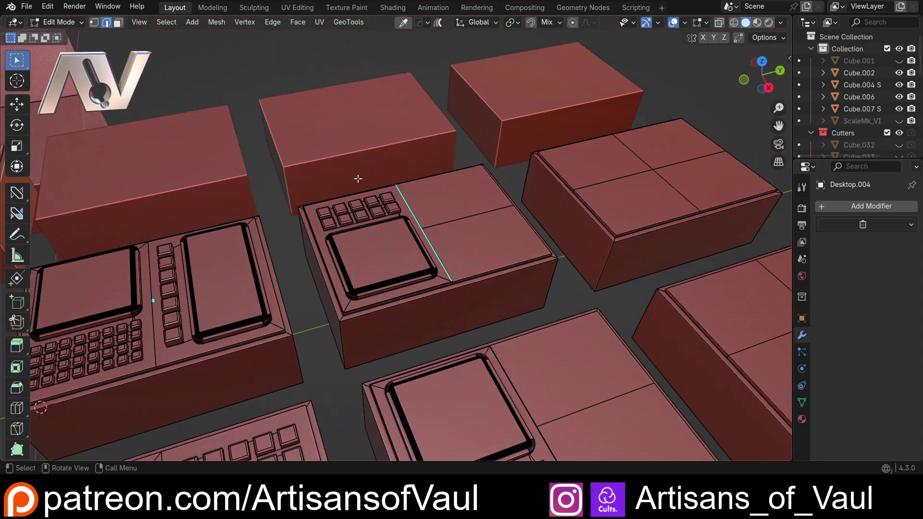
Step: Select the fourth large terminal face's outer boundary edges and set the face as the Mesh Copier source
scroll(293, 232, down, 3)
shift+middle_drag(372, 290, 391, 274)
scroll(382, 283, down, 3)
shift+middle_drag(392, 275, 412, 218)
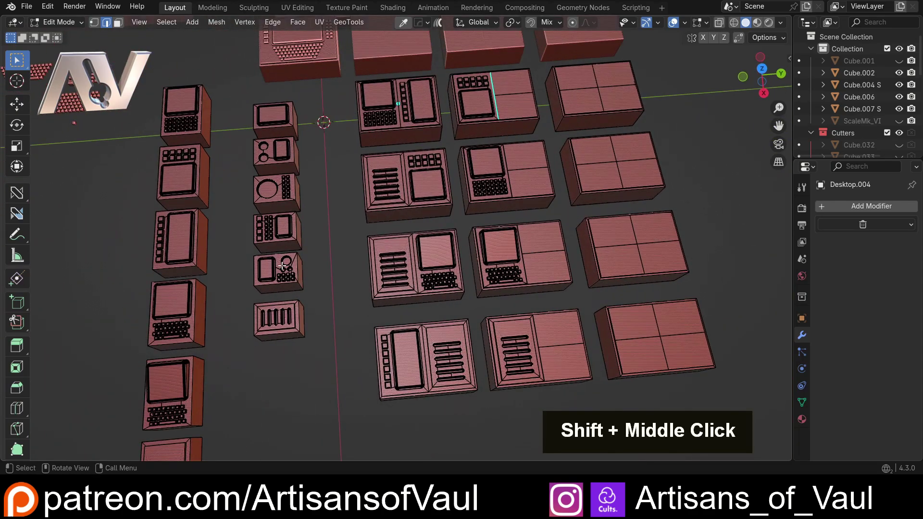
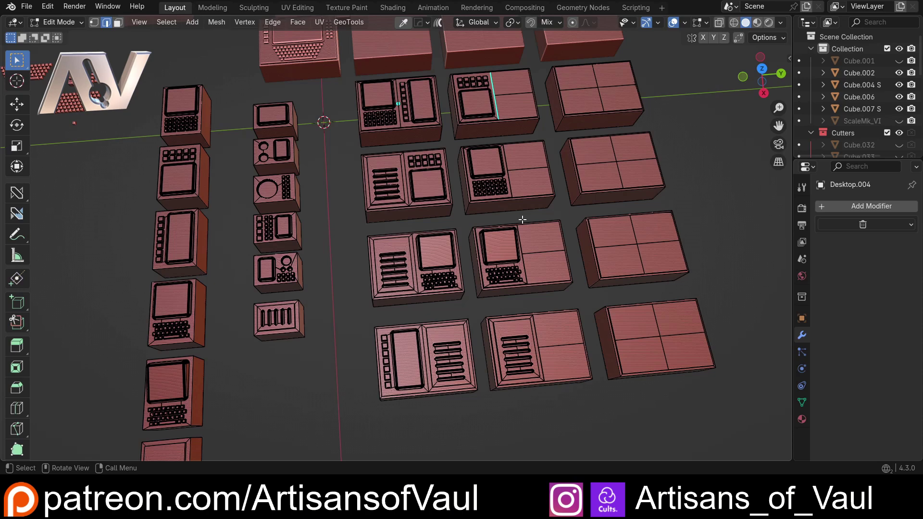
shift+middle_drag(445, 279, 509, 116)
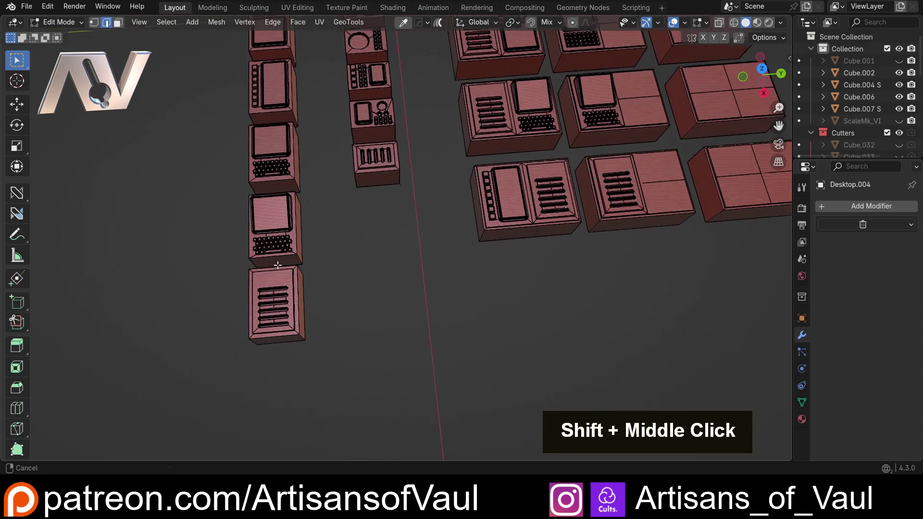
scroll(336, 287, up, 4)
shift+middle_drag(336, 288, 345, 210)
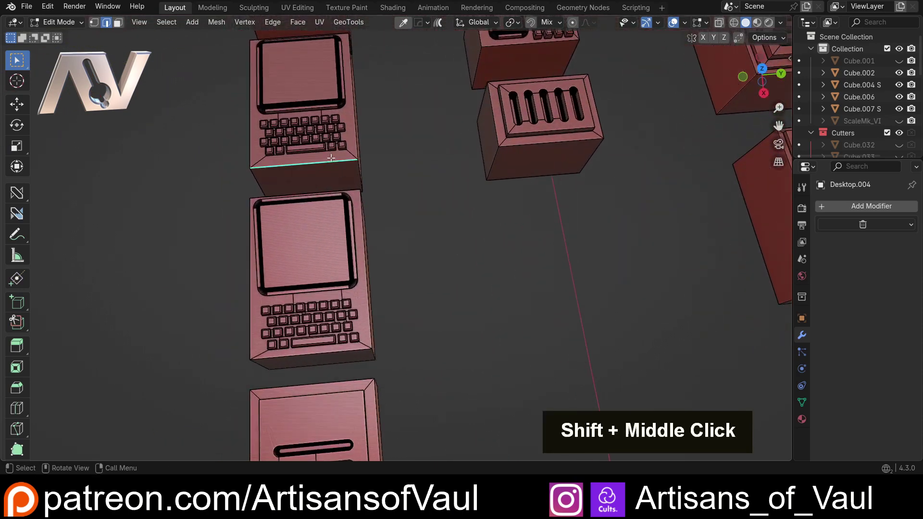
shift+middle_drag(331, 159, 412, 258)
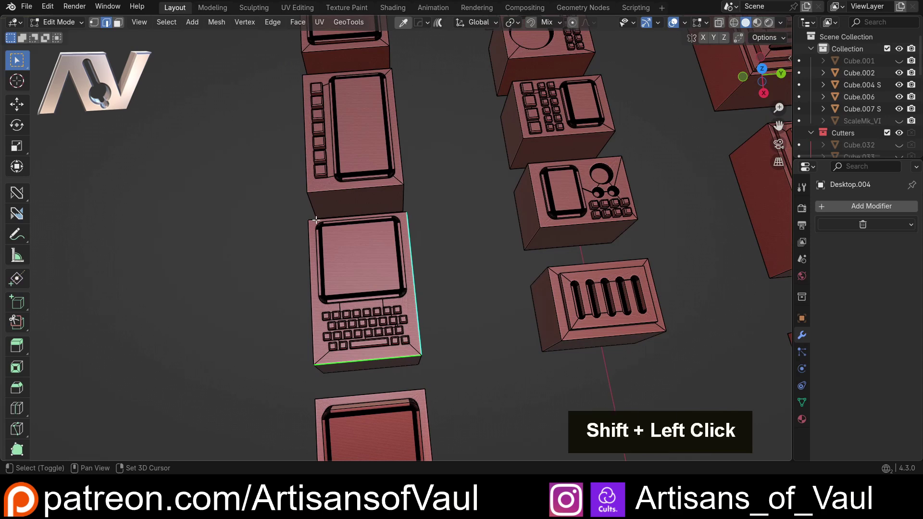
key(ctrl+z)
shift+click(308, 252)
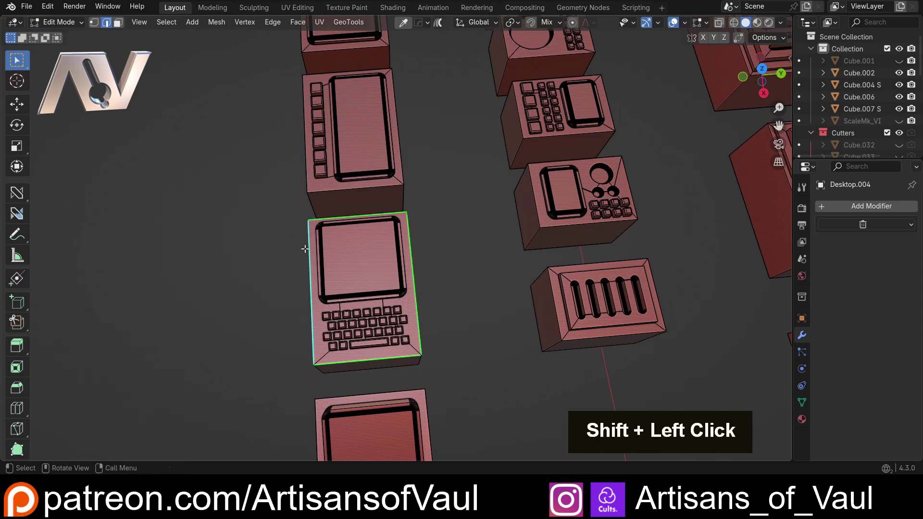
right_click(149, 138)
click(110, 448)
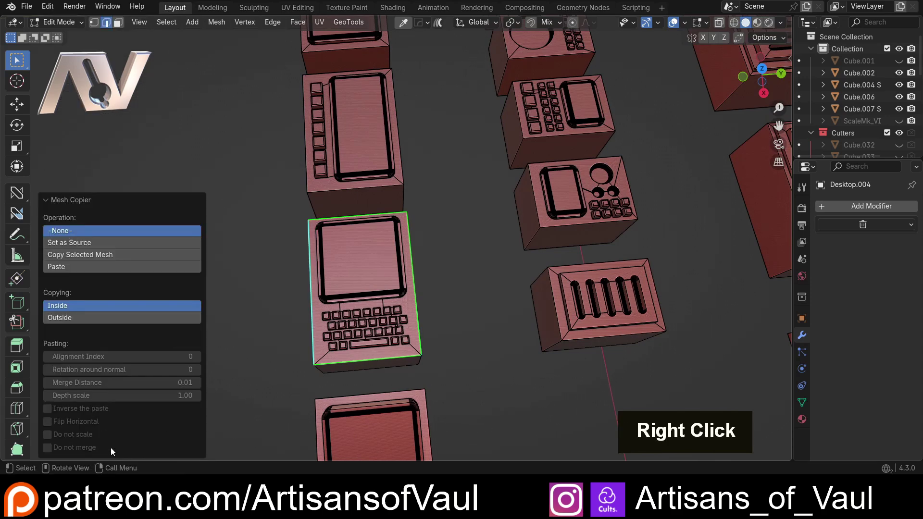
click(83, 241)
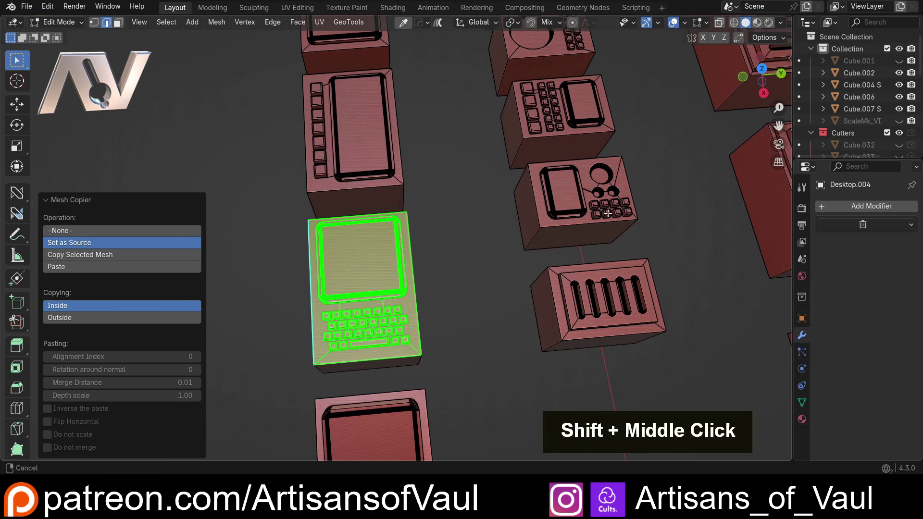
Step: Try pasting the large screen-and-keyboard face into the lower-left quarter of the third row's four-part block
shift+middle_drag(480, 269, 510, 218)
key(Tab)
click(592, 223)
shift+middle_drag(592, 223, 481, 228)
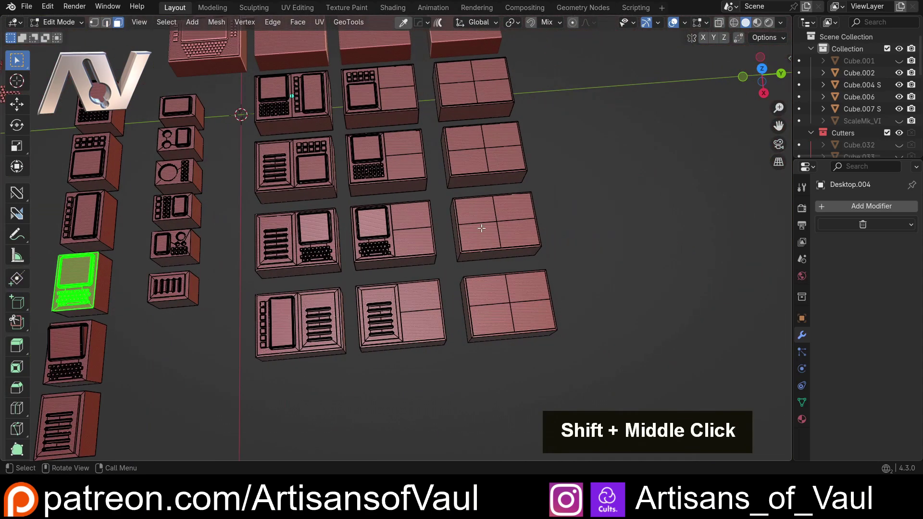
right_click(481, 228)
click(445, 298)
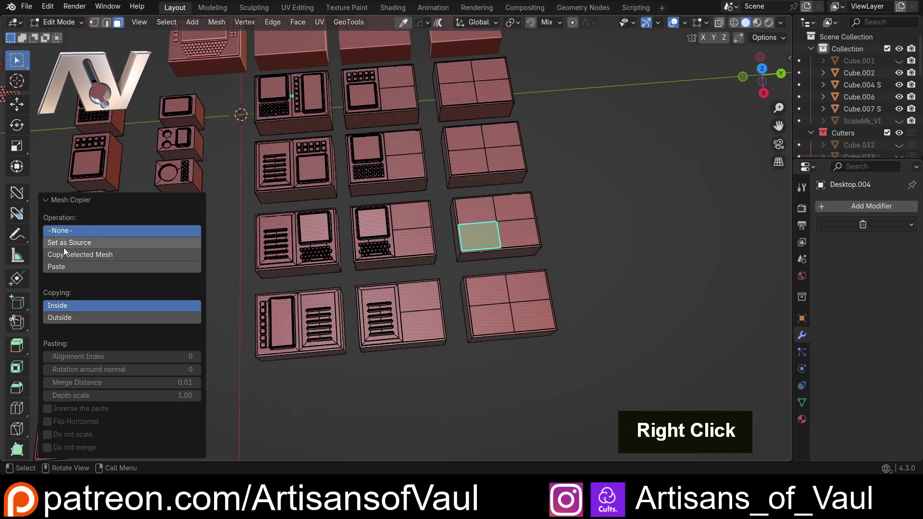
click(199, 265)
Step: Inspect the pasted panel's edges and corners up close, and undo the paste
scroll(500, 236, up, 5)
shift+middle_drag(501, 237, 446, 285)
scroll(407, 226, down, 3)
scroll(380, 223, up, 4)
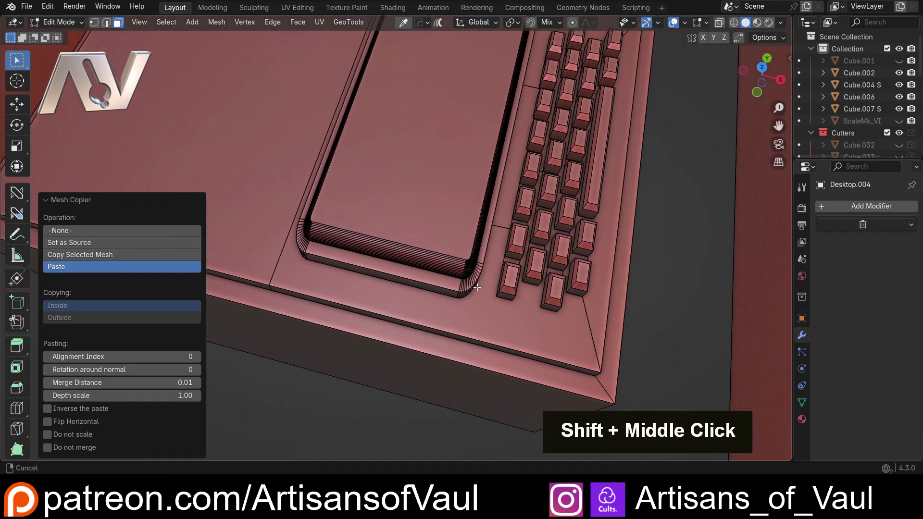
scroll(446, 285, up, 3)
scroll(490, 262, down, 5)
middle_drag(480, 252, 398, 237)
scroll(347, 204, down, 2)
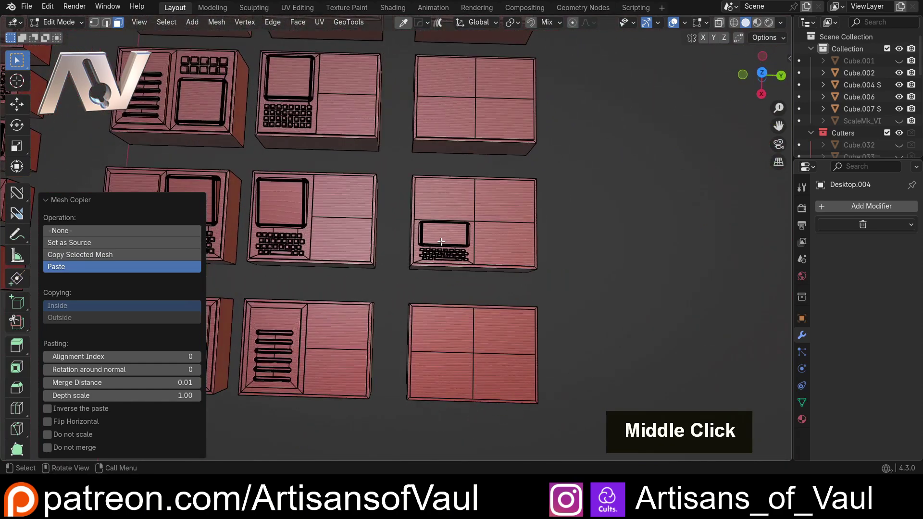
scroll(404, 232, up, 3)
key(ctrl+z)
scroll(439, 234, down, 4)
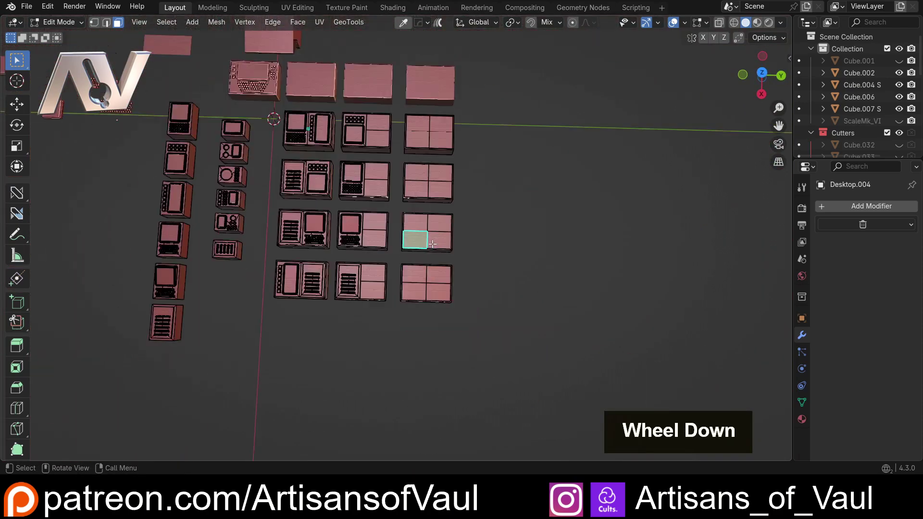
Step: Select the outer boundary edges of the first small terminal face, with the single screen, and set it as the Mesh Copier source
shift+middle_drag(410, 187, 529, 214)
scroll(495, 184, up, 2)
scroll(495, 183, up, 1)
scroll(529, 214, up, 5)
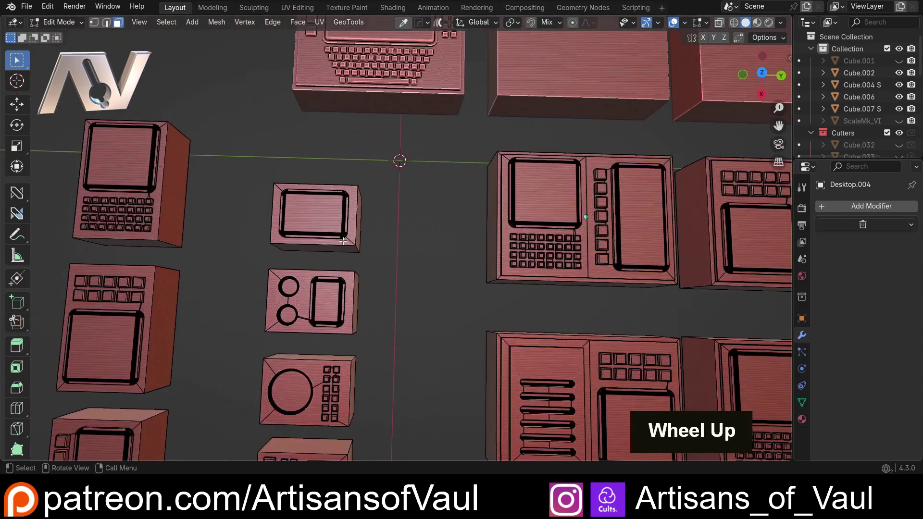
key(Tab)
click(380, 292)
shift+click(275, 145)
shift+click(209, 242)
key(ctrl+z)
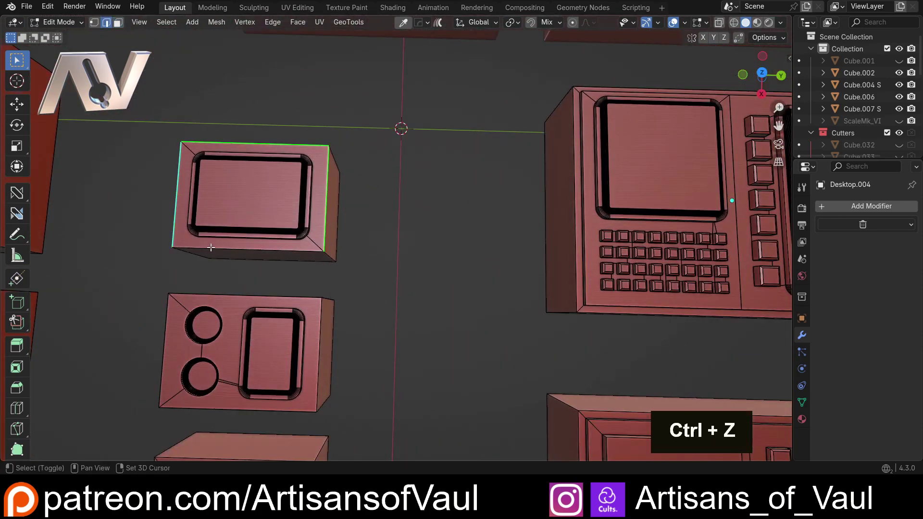
shift+click(210, 247)
right_click(379, 377)
click(380, 450)
click(81, 243)
Step: Paste the single-screen face into one quarter of the first, third and fourth rows' four-part blocks and the upper small face of the second and fourth rows' three-part blocks
scroll(529, 230, down, 5)
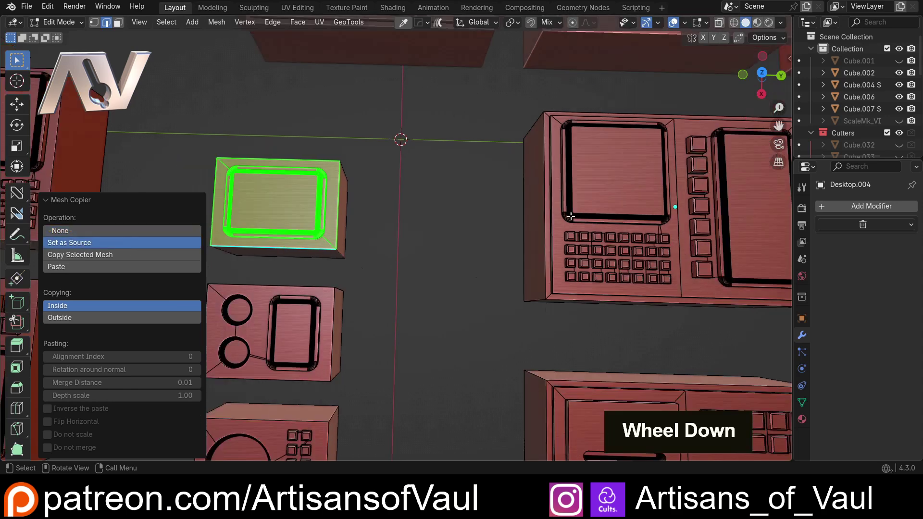
key(Tab)
click(687, 229)
shift+click(687, 235)
shift+middle_drag(700, 286, 541, 206)
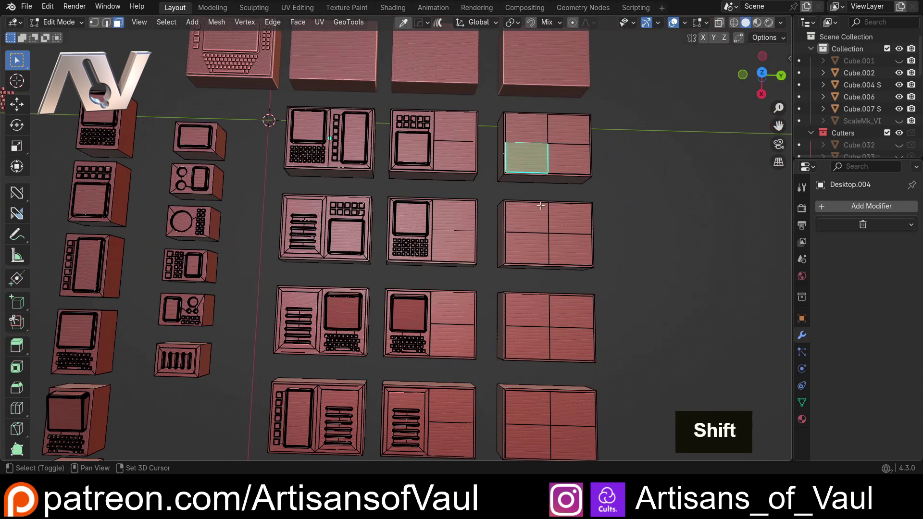
shift+click(461, 220)
shift+middle_drag(461, 220, 402, 145)
shift+click(397, 337)
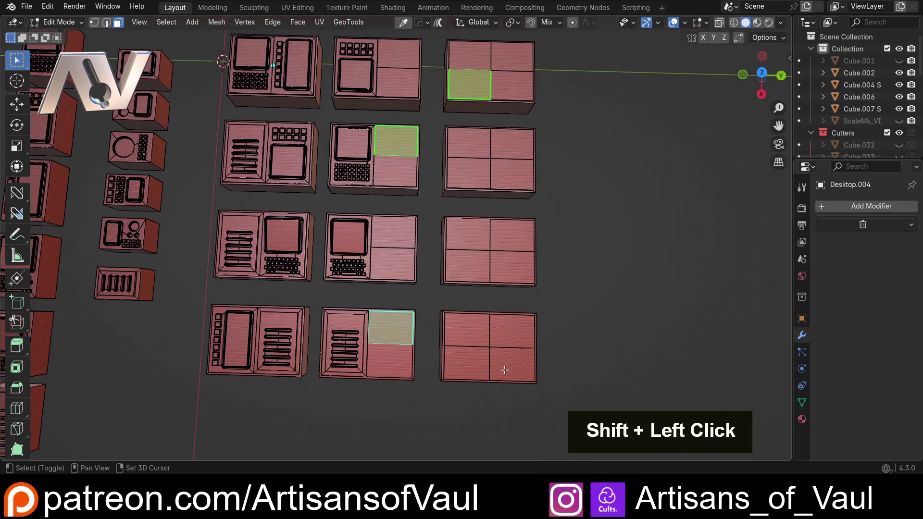
shift+click(511, 363)
shift+click(468, 234)
right_click(613, 205)
click(613, 313)
click(106, 266)
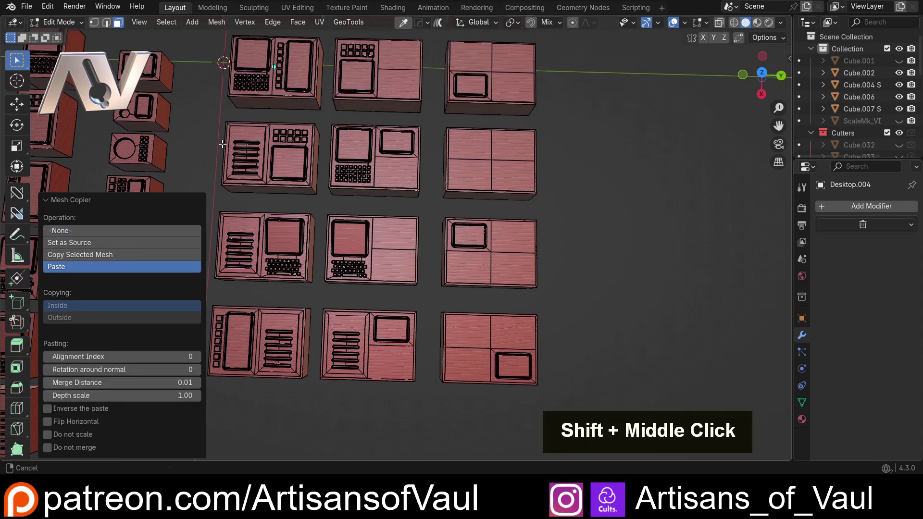
Step: Select the boundary edges of the second small face, with two dials and a screen, and set it as the Mesh Copier source
shift+middle_drag(166, 156, 293, 189)
key(Tab)
click(346, 200)
shift+click(256, 163)
right_click(256, 163)
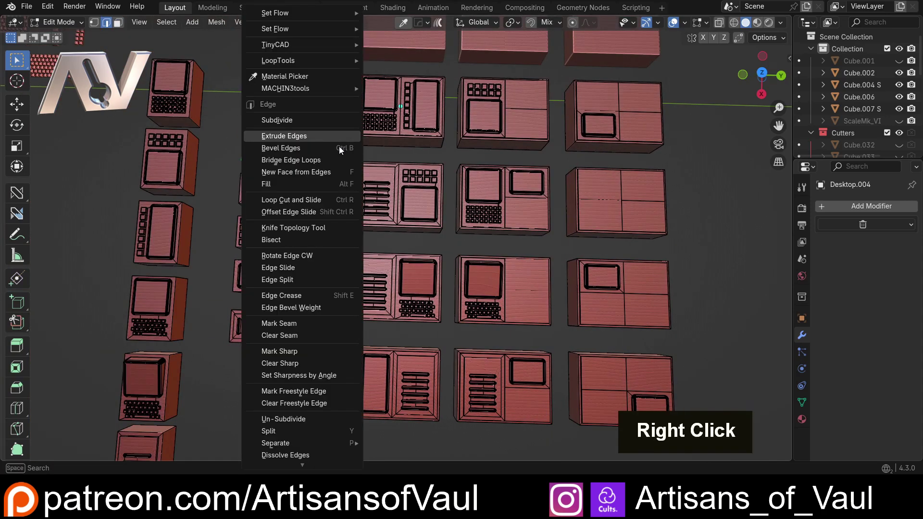
click(278, 456)
click(77, 242)
Step: Paste the two-dial face into the upper-right quarters of the first and third four-part blocks and the first three-part block's lower small face
shift+middle_drag(633, 179, 551, 192)
key(Tab)
click(632, 204)
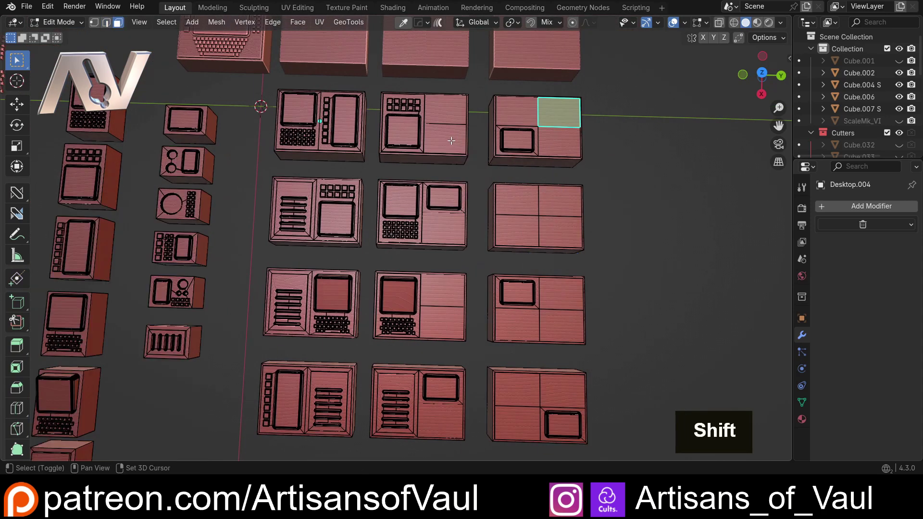
shift+click(451, 133)
shift+middle_drag(540, 330, 492, 277)
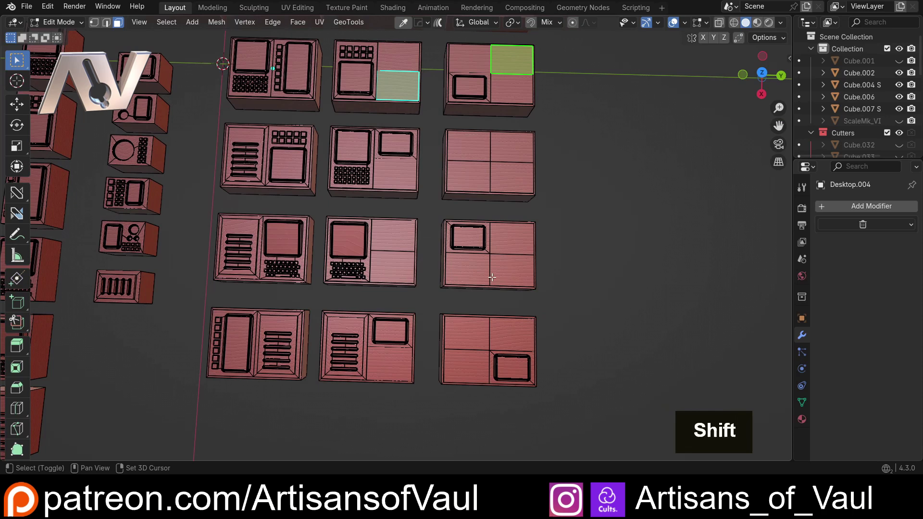
shift+click(514, 259)
right_click(584, 311)
click(583, 311)
click(70, 267)
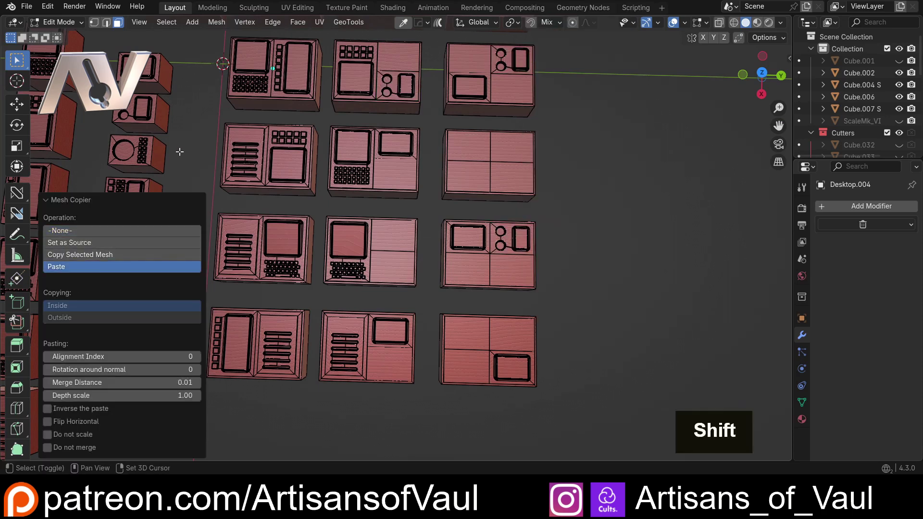
Step: Select the boundary edges of the third small face, with the large dial and keypad, and set it as the Mesh Copier source
shift+middle_drag(179, 152, 368, 171)
key(Tab)
click(380, 252)
double_click(345, 170)
shift+click(320, 186)
right_click(399, 159)
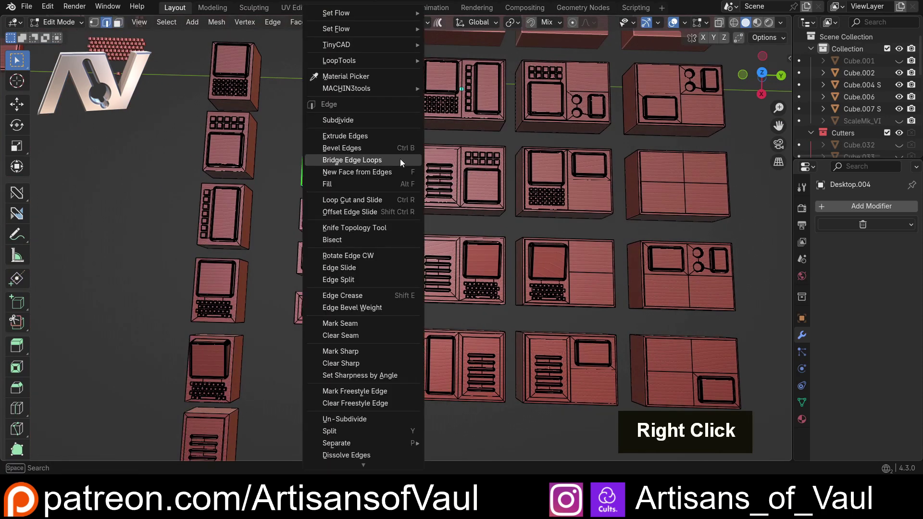
click(390, 459)
click(88, 243)
Step: Paste the large-dial face into the second four-part block's upper-left quarter, the fourth's lower-left quarter and the third three-part block's lower small face
shift+middle_drag(530, 210, 379, 206)
key(Tab)
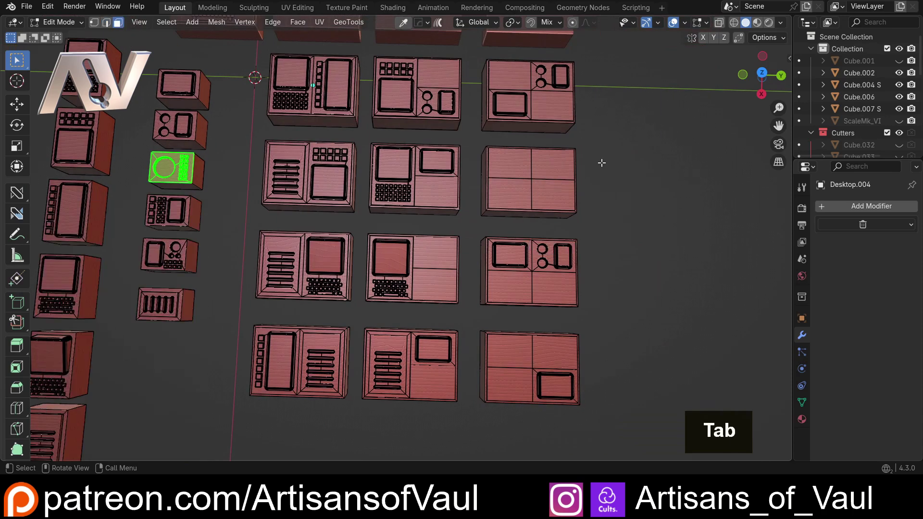
click(505, 165)
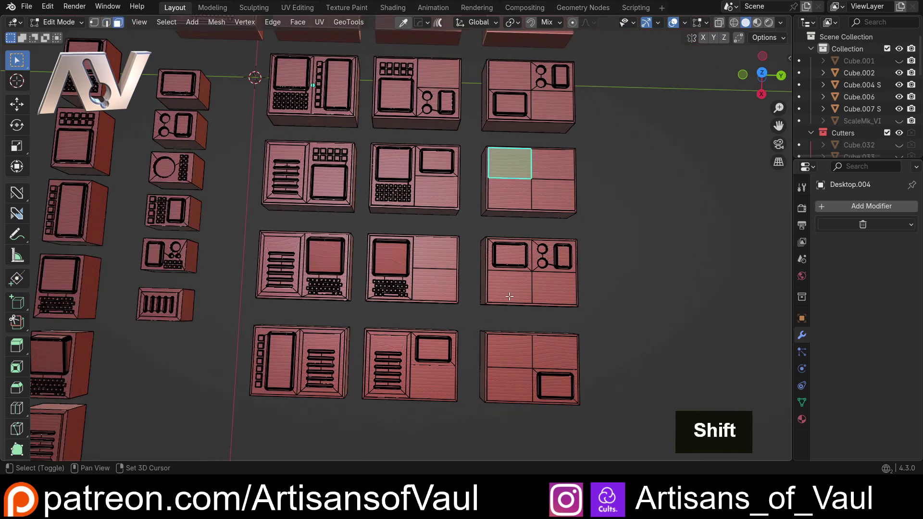
shift+click(427, 281)
shift+click(511, 383)
right_click(511, 382)
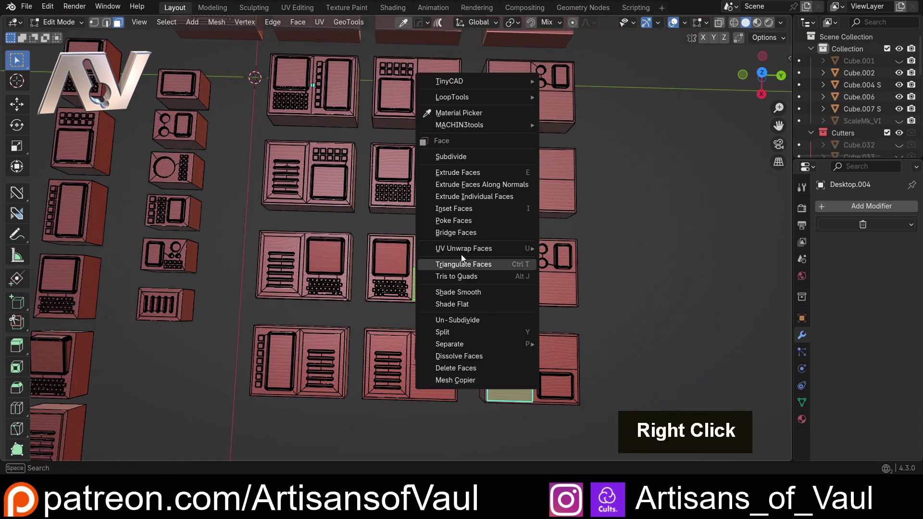
click(511, 383)
click(57, 266)
Step: Select the boundary edges of the fourth small face, with keypads beside a screen, and set it as the Mesh Copier source
shift+middle_drag(229, 217, 362, 219)
key(Tab)
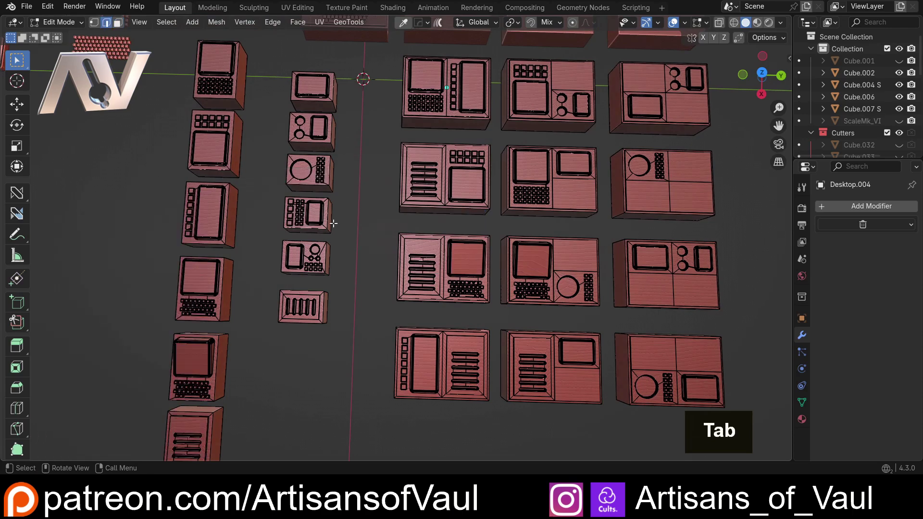
scroll(305, 189, up, 4)
shift+click(210, 153)
right_click(331, 175)
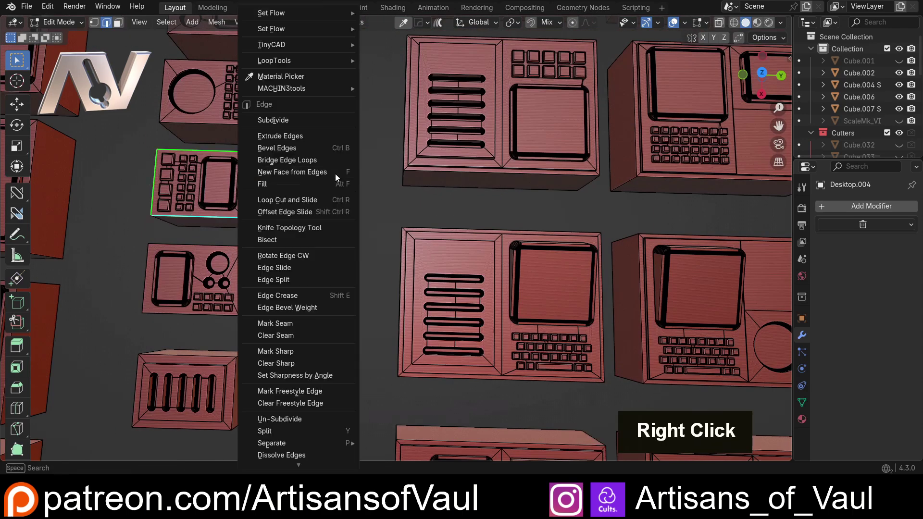
click(290, 459)
click(97, 243)
Step: Paste the keypad-and-screen face into the second four-part block's lower-right quarter, the first three-part block's upper small face and the fourth's lower one
scroll(603, 221, down, 4)
shift+middle_drag(602, 220, 524, 222)
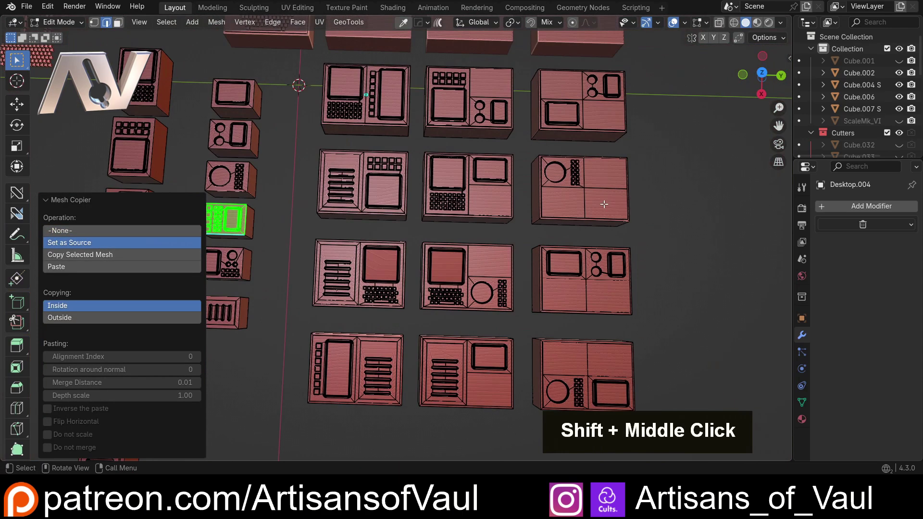
key(Tab)
click(602, 196)
shift+click(490, 83)
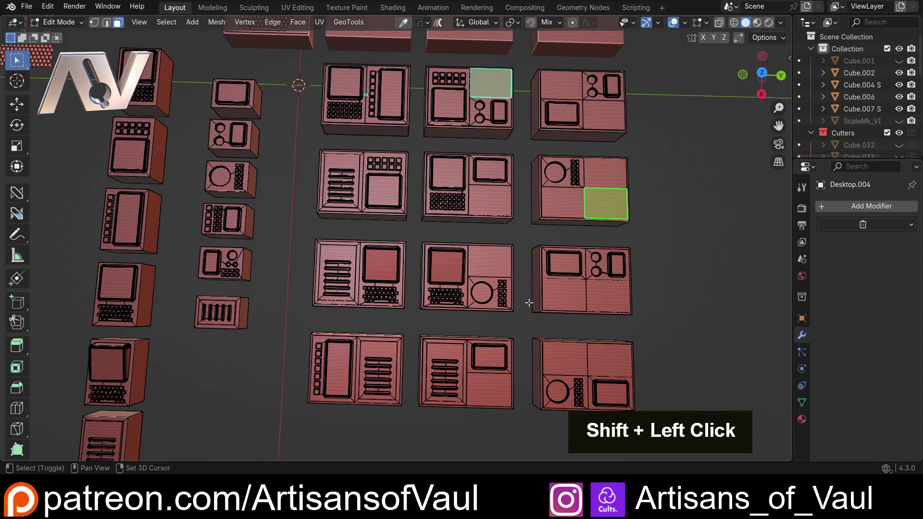
shift+click(504, 380)
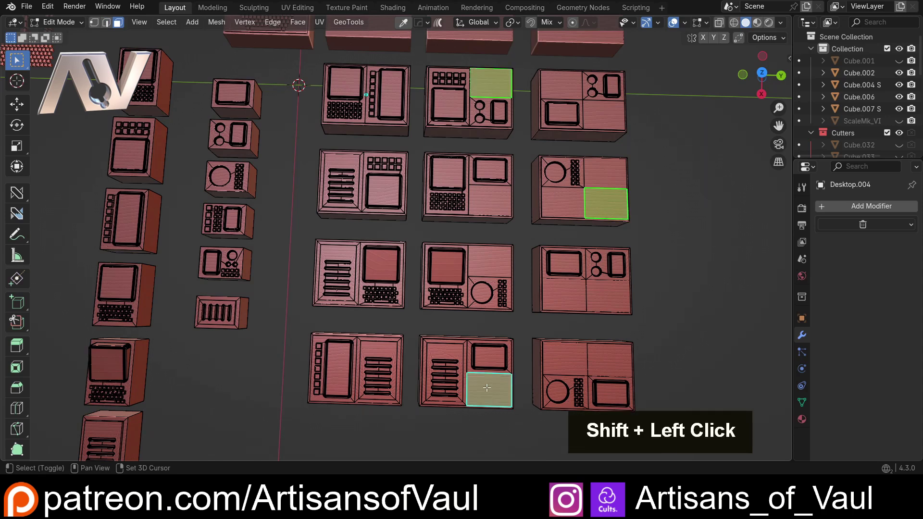
right_click(681, 185)
click(644, 313)
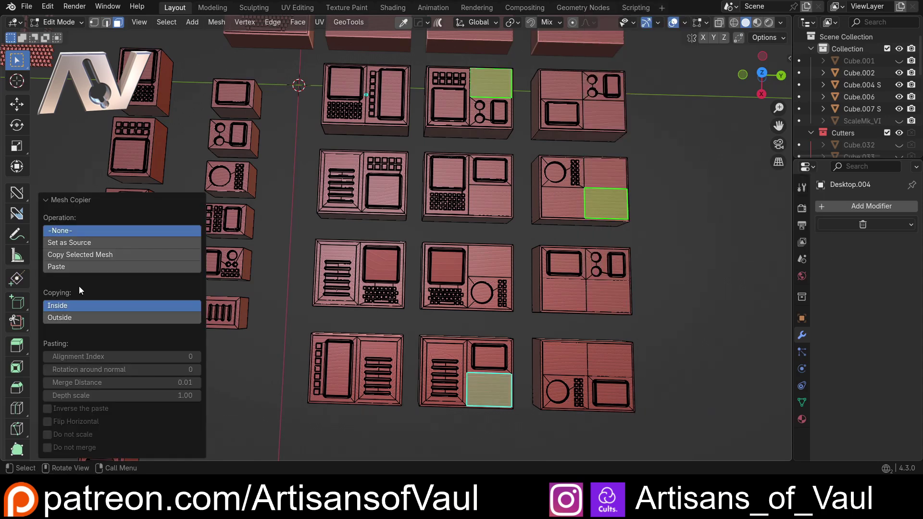
click(79, 267)
Step: Select the boundary edges of the fifth small face, with a screen, three dials and keys, and set it as the Mesh Copier source
shift+middle_drag(259, 305, 365, 290)
key(Tab)
scroll(365, 290, up, 5)
shift+click(303, 260)
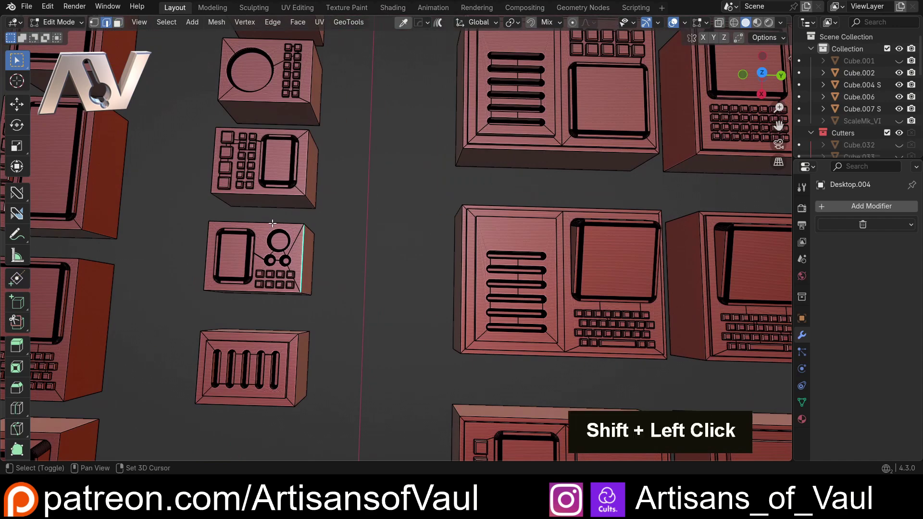
scroll(231, 293, down, 4)
right_click(370, 441)
click(370, 441)
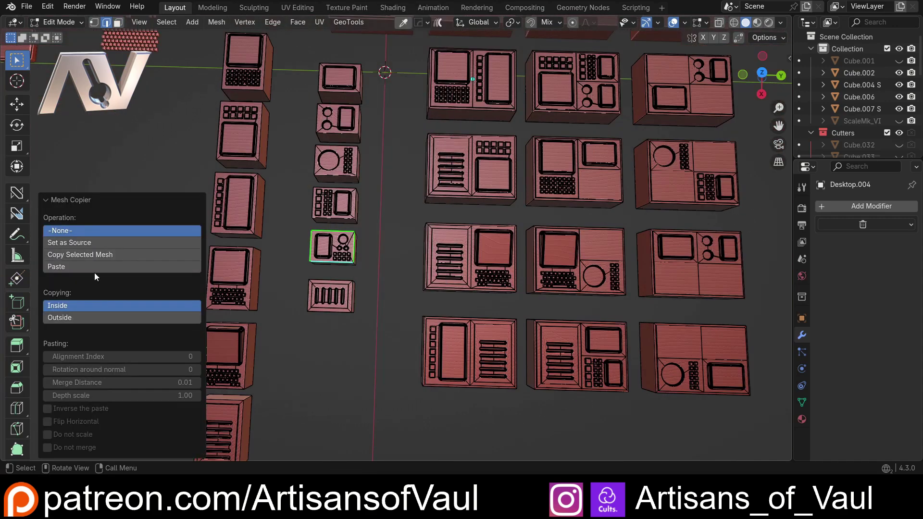
click(91, 243)
Step: Paste the three-dial face into one empty quarter of each four-part block and the lower small face of the second row's three-part block
shift+middle_drag(593, 225, 459, 230)
key(Tab)
click(575, 159)
shift+click(576, 103)
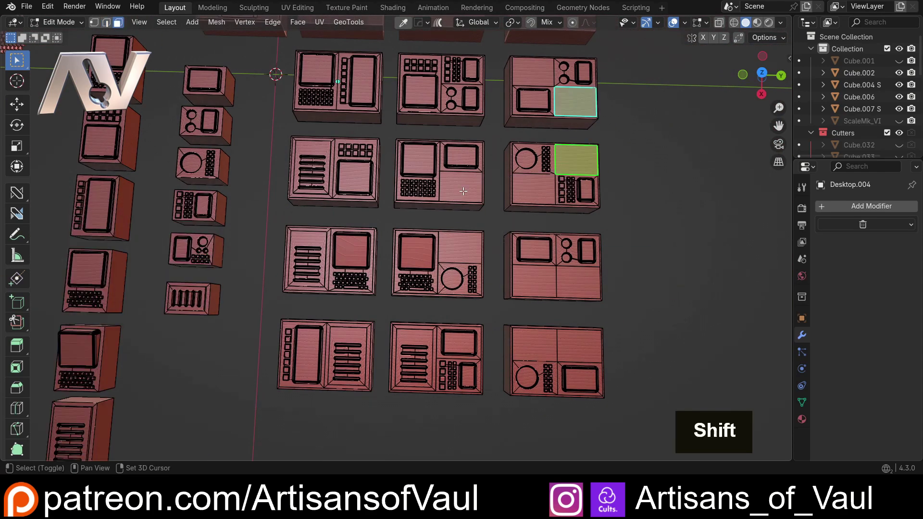
shift+click(461, 187)
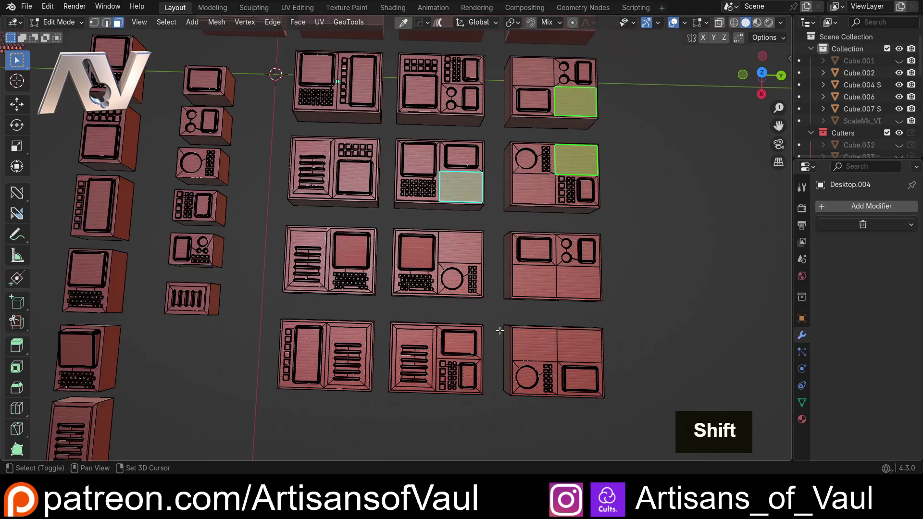
shift+click(542, 354)
right_click(581, 312)
click(581, 313)
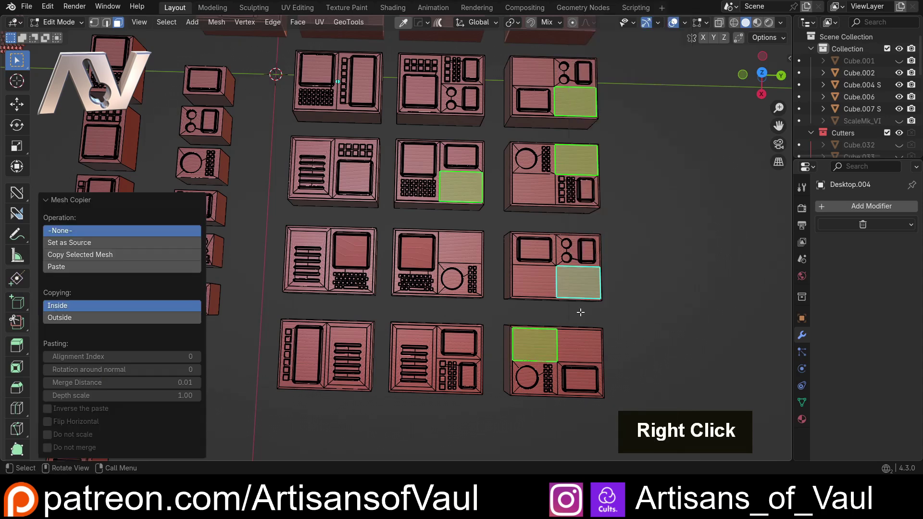
click(163, 267)
Step: Select the boundary edges of the sixth small face, with vertical vents, and set it as the Mesh Copier source
shift+middle_drag(252, 260, 378, 244)
key(Tab)
scroll(362, 296, up, 4)
click(349, 320)
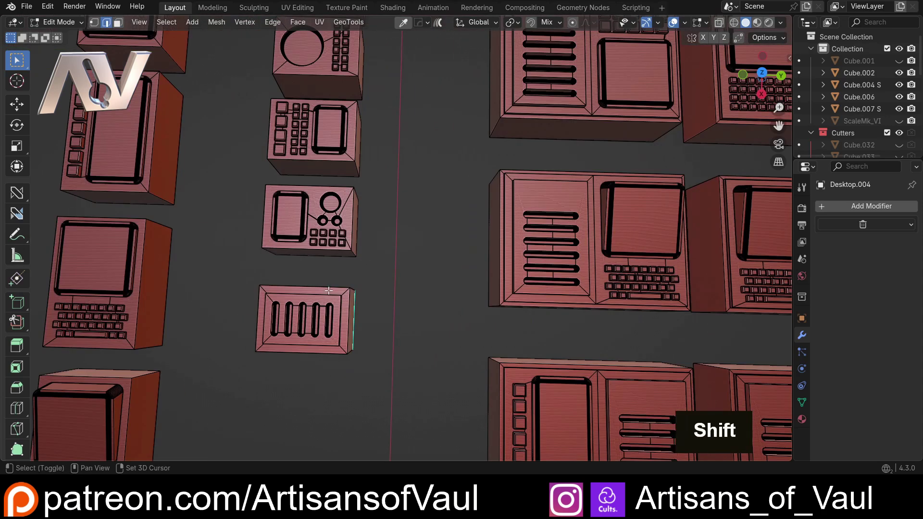
shift+click(304, 287)
right_click(330, 329)
click(358, 445)
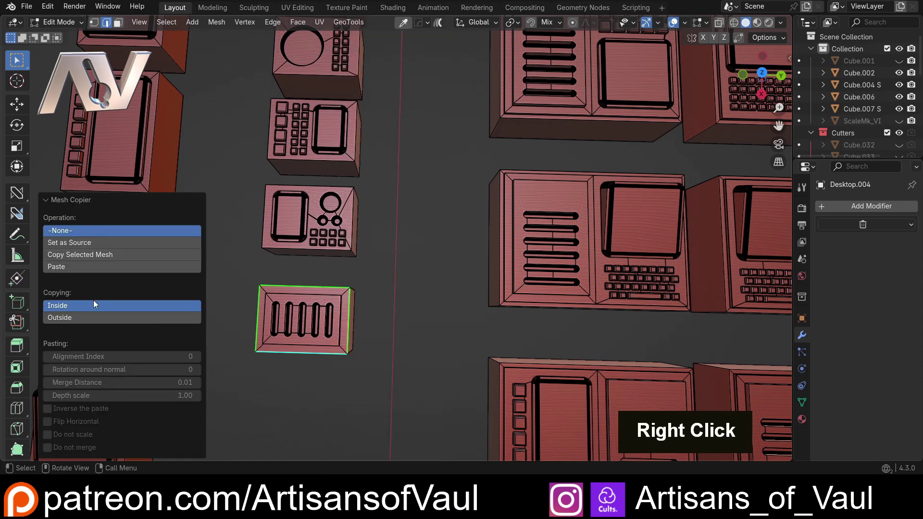
click(96, 242)
Step: Paste the vented face into the remaining empty quarters and the third three-part block's upper small face, and return to Object Mode
scroll(519, 225, down, 5)
key(Tab)
click(600, 225)
shift+click(514, 299)
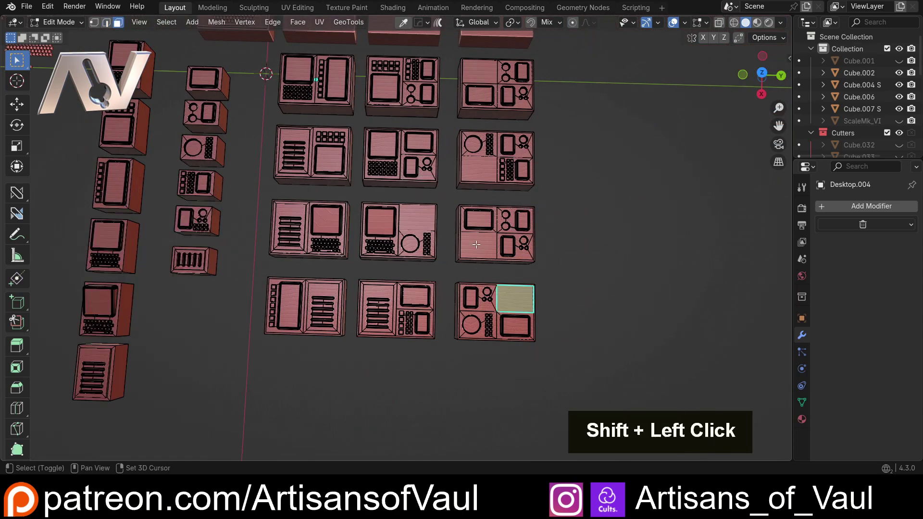
shift+click(485, 83)
right_click(486, 84)
click(539, 41)
click(122, 264)
key(Tab)
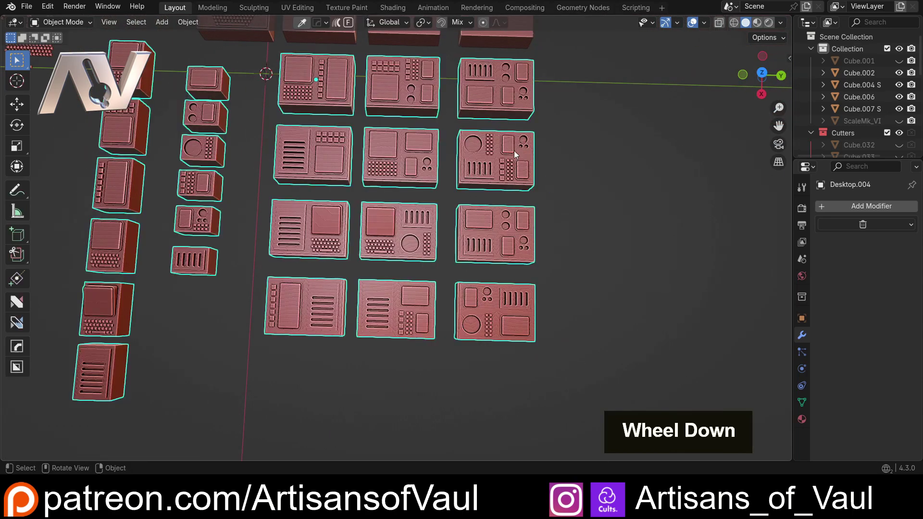
scroll(514, 152, down, 2)
scroll(415, 279, down, 2)
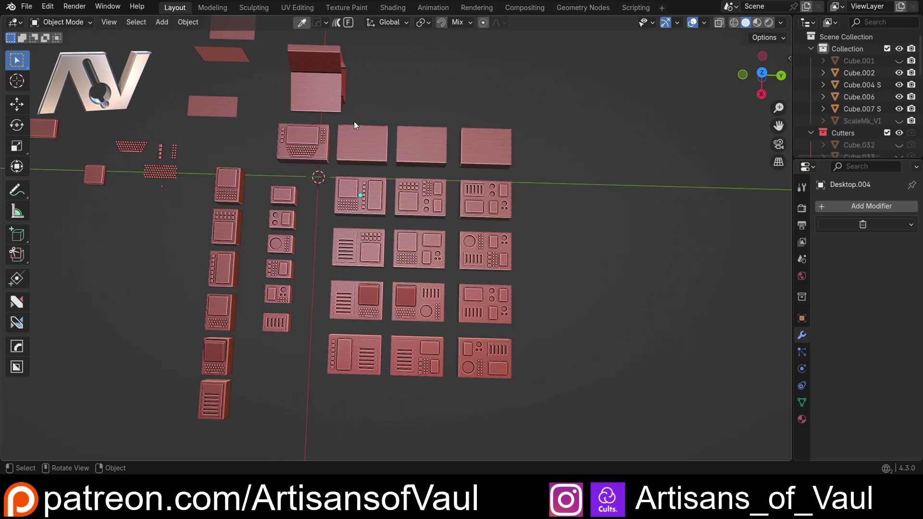
Step: Duplicate the blank two-panel desktop console into the empty space beyond the terminal blocks, about 212 along X and 20 along Y
scroll(365, 130, down, 1)
shift+middle_drag(377, 140, 369, 103)
click(357, 106)
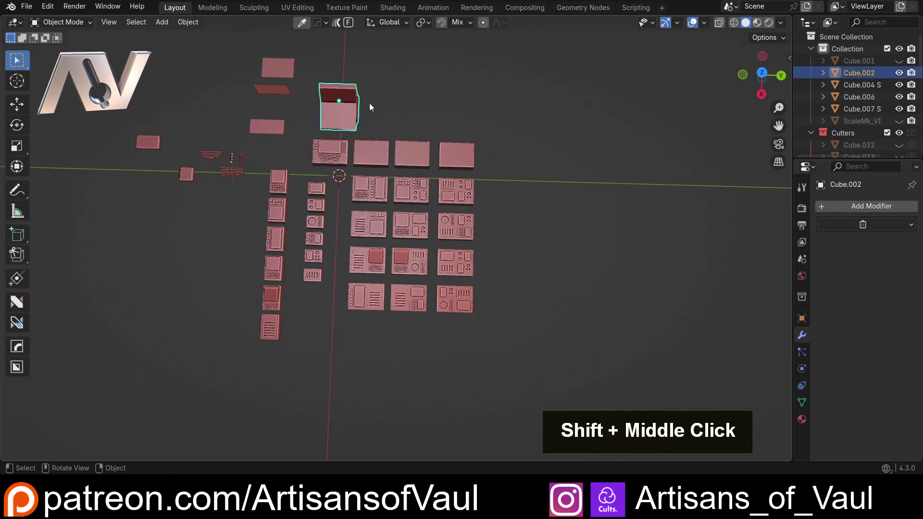
click(762, 74)
shift+middle_drag(676, 196, 343, 246)
key(shift+d)
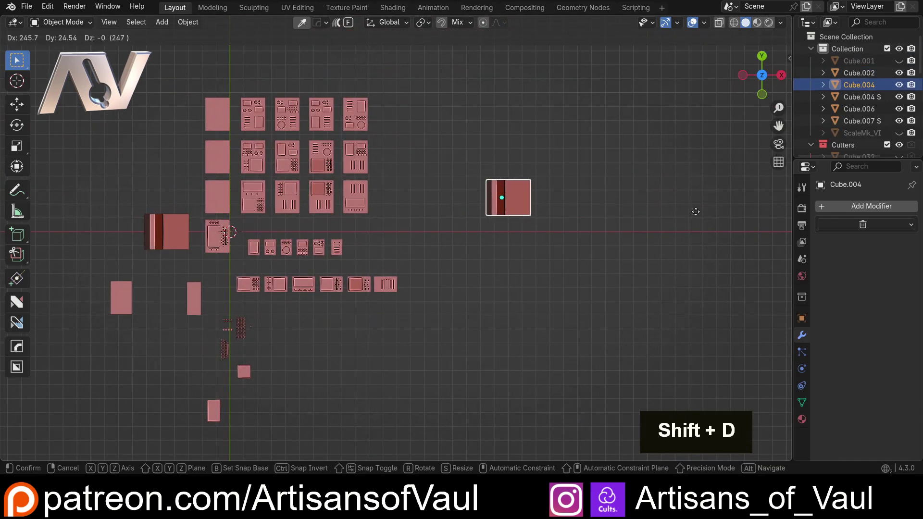
click(635, 217)
shift+middle_drag(460, 169, 473, 292)
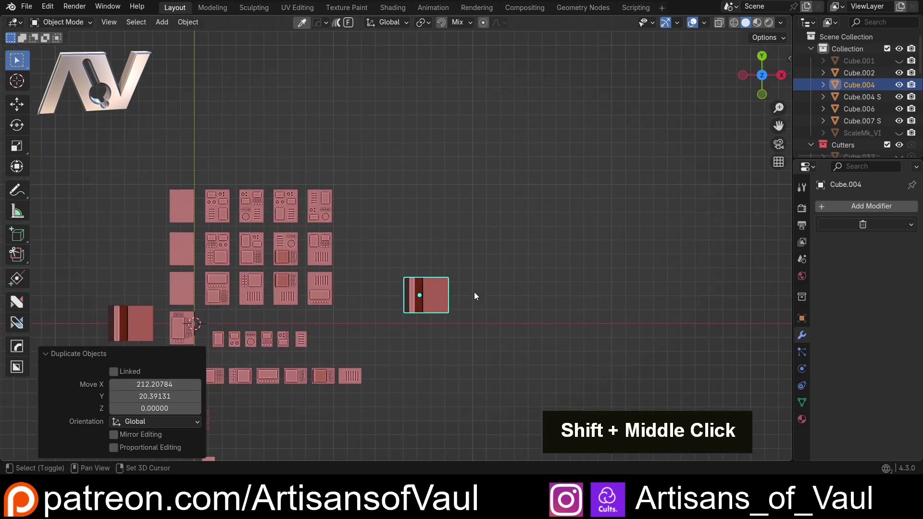
scroll(420, 237, up, 3)
middle_drag(420, 238, 409, 208)
scroll(371, 189, up, 3)
scroll(350, 214, down, 5)
scroll(424, 224, down, 2)
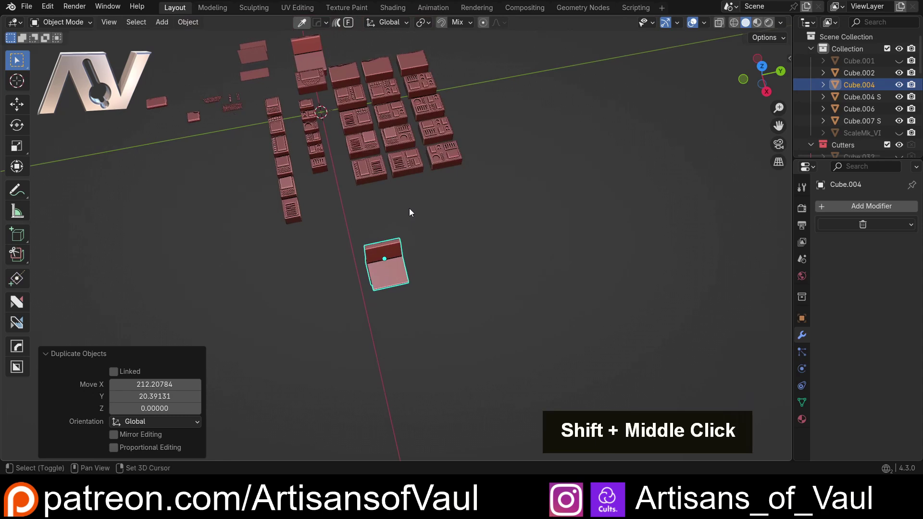
Step: Duplicate the new console again along the X axis to keep a spare copy farther out
key(shift+d)
key(y)
key(x)
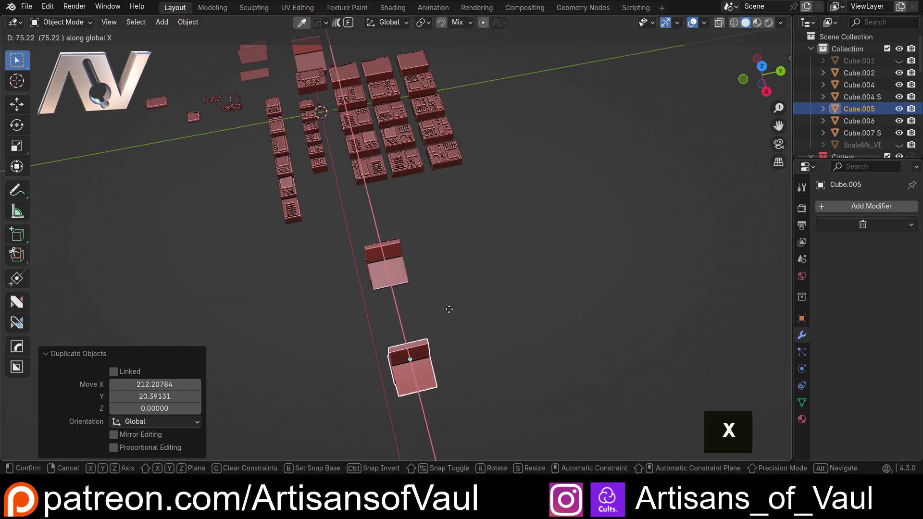
click(448, 301)
shift+middle_drag(373, 165, 390, 260)
Step: Separate the joined terminal faces and desktop blocks into individual objects by loose parts
click(418, 260)
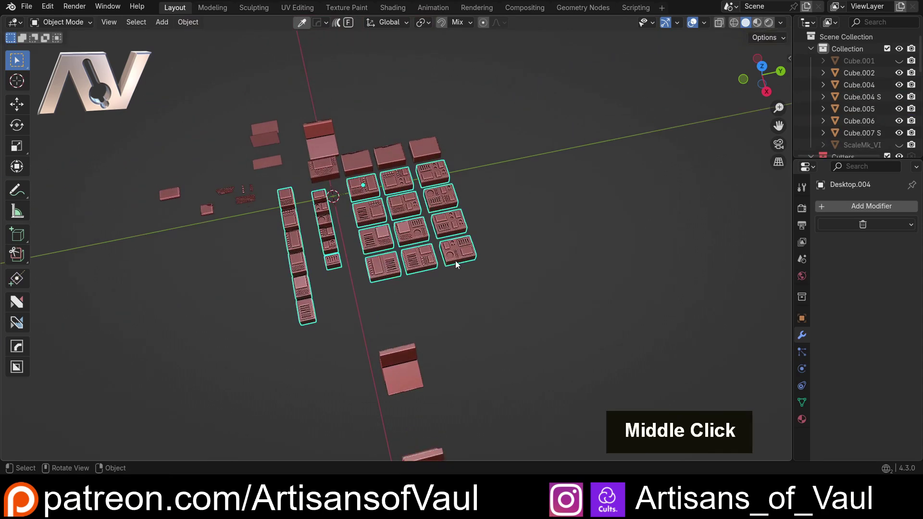
middle_drag(455, 261, 420, 252)
key(Tab)
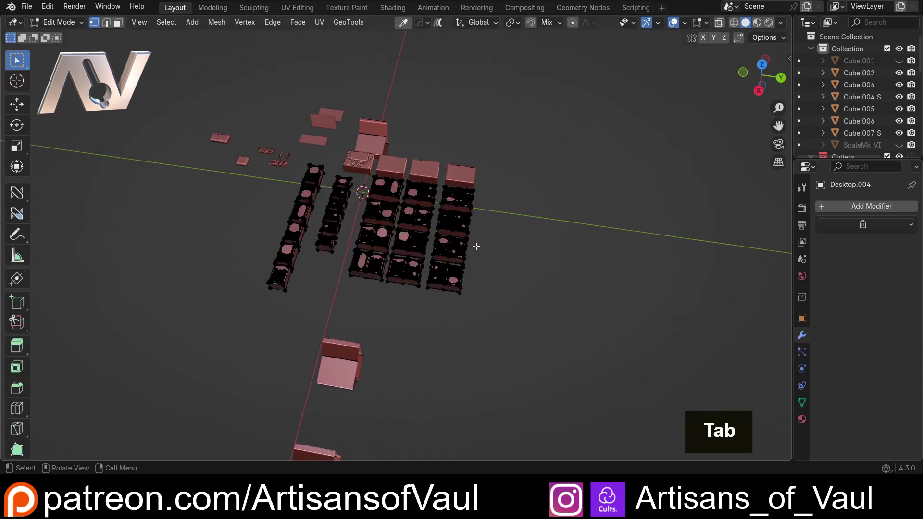
key(p)
click(450, 271)
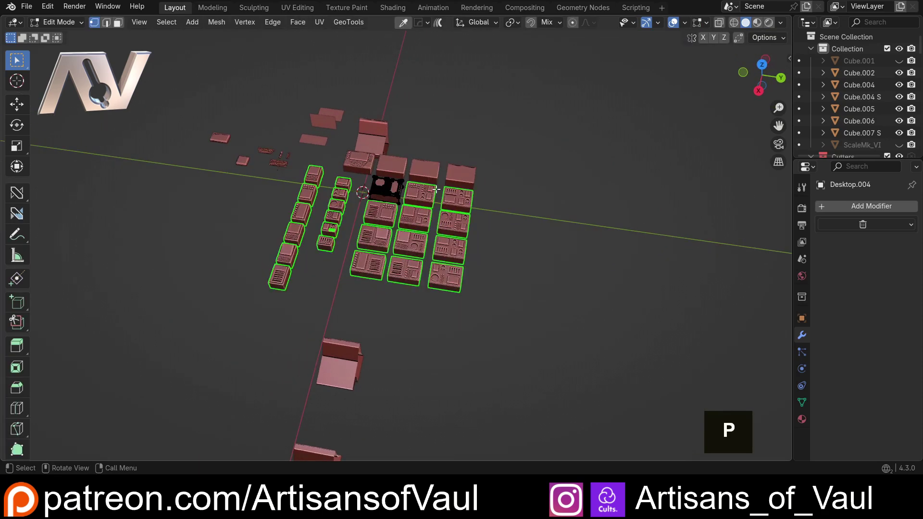
key(Tab)
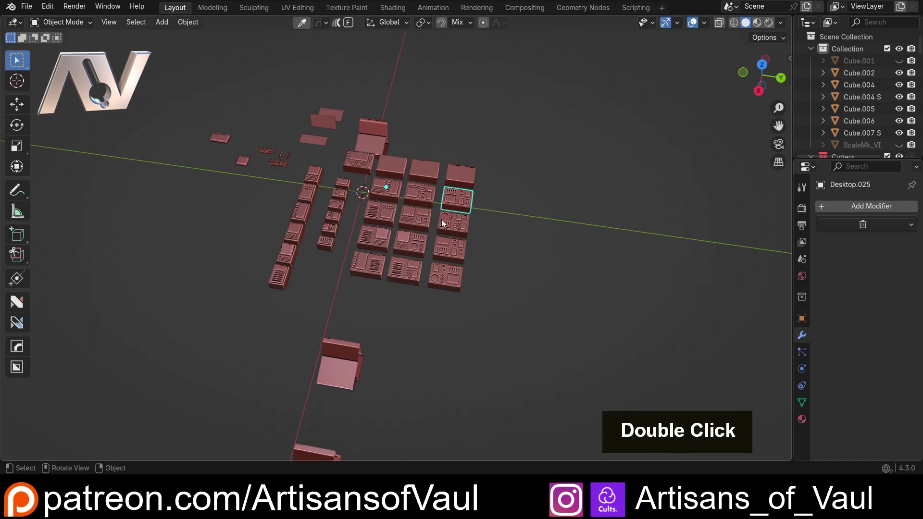
Step: Add an Array modifier to the nearer console copy with a relative offset of 0 in X and 1 in Y
middle_drag(421, 290, 385, 291)
scroll(387, 288, up, 2)
scroll(456, 335, down, 2)
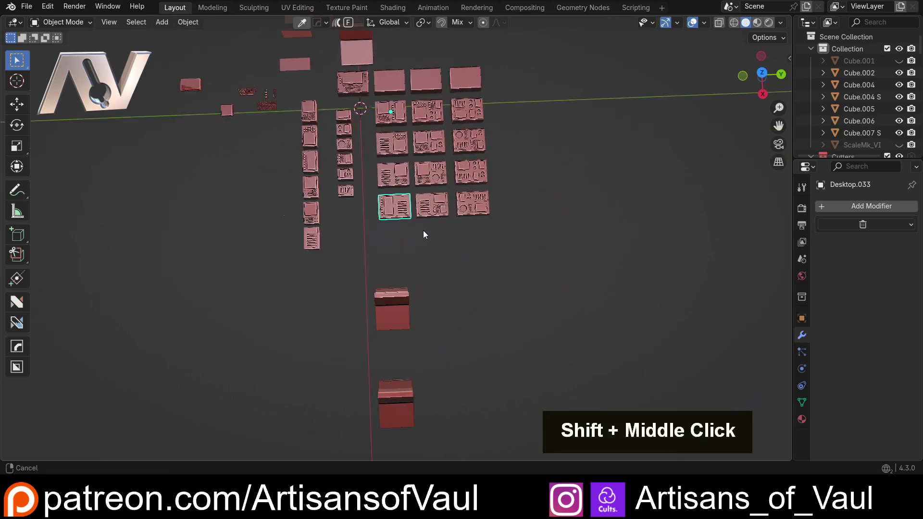
mouse_move(423, 229)
shift+middle_down()
mouse_move(382, 272)
mouse_move(359, 226)
mouse_move(397, 216)
mouse_move(422, 240)
shift+middle_up()
click(359, 252)
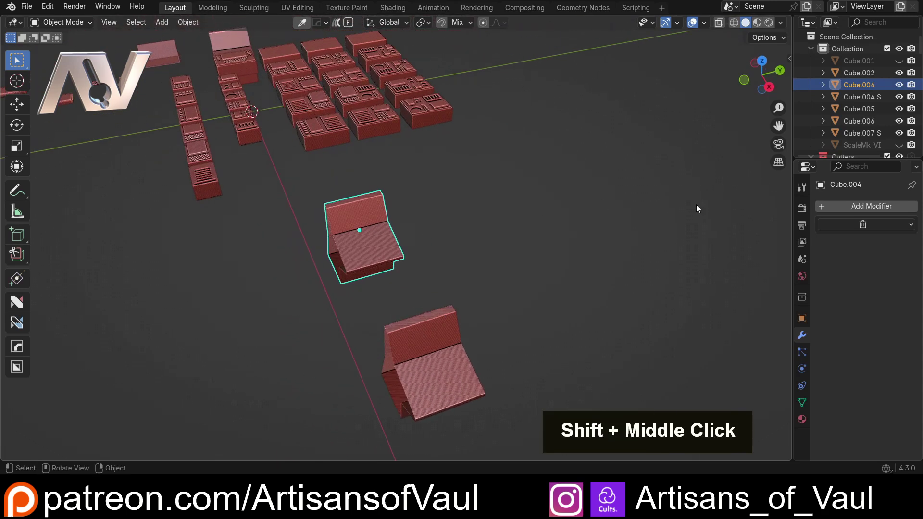
click(852, 207)
click(556, 253)
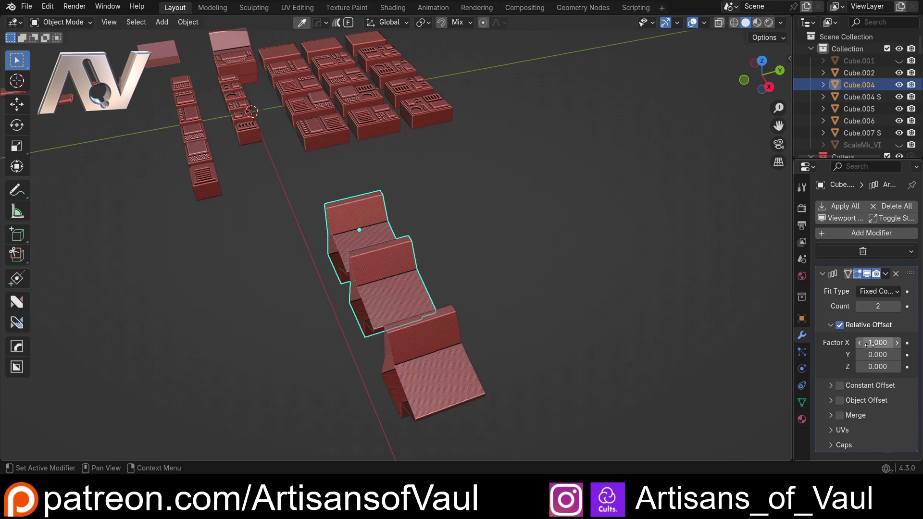
text(0)
key(Return)
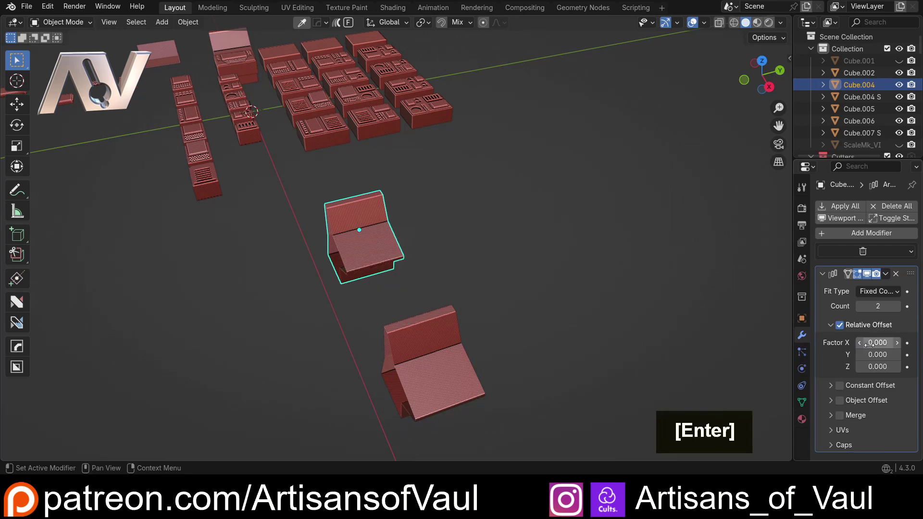
text(1)
key(Return)
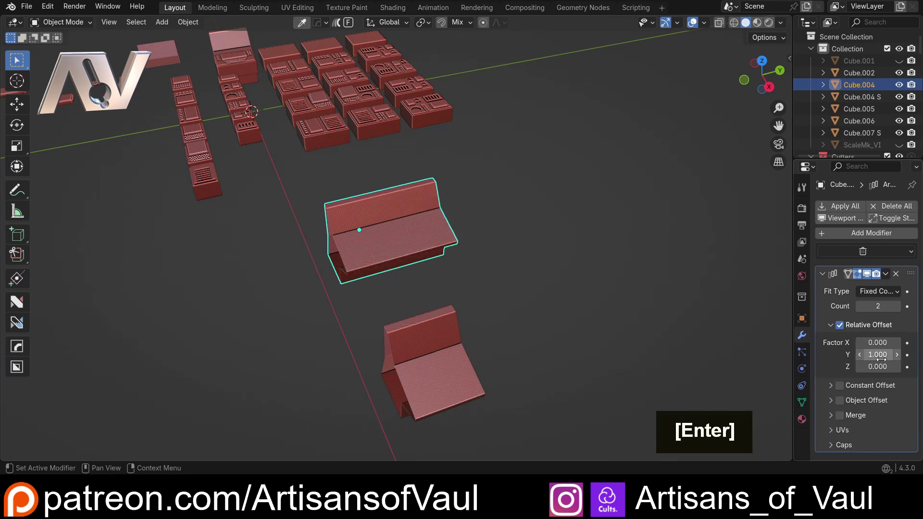
Step: Set the console array's count to 10 with Merge enabled, and apply the modifier
double_click(896, 306)
double_click(896, 306)
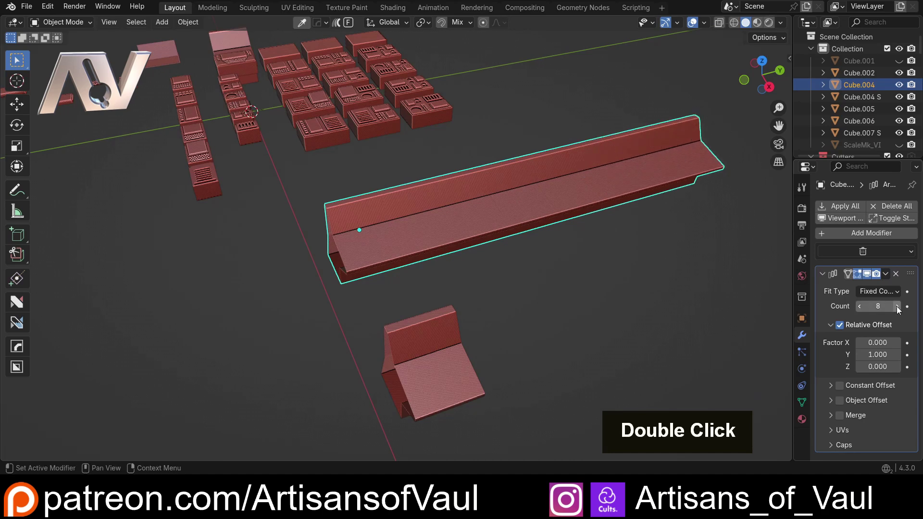
double_click(897, 306)
click(896, 306)
scroll(556, 164, down, 2)
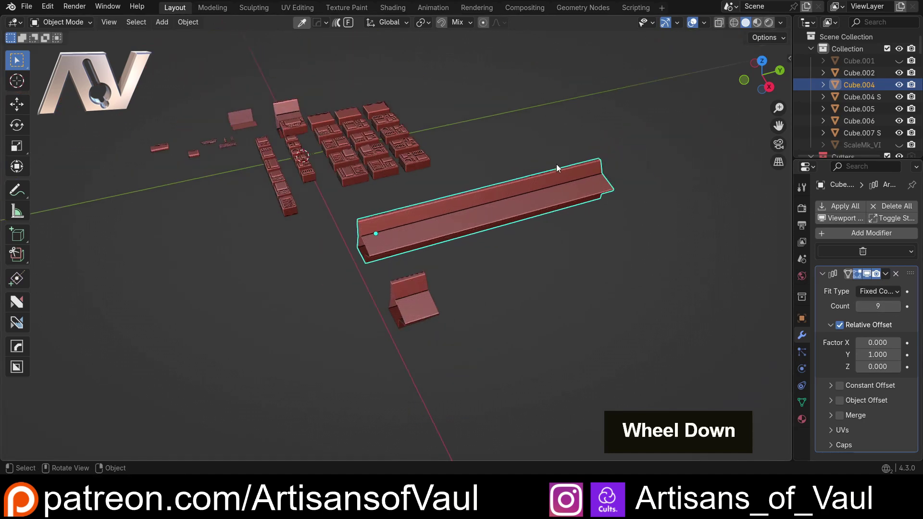
click(839, 416)
scroll(446, 214, up, 3)
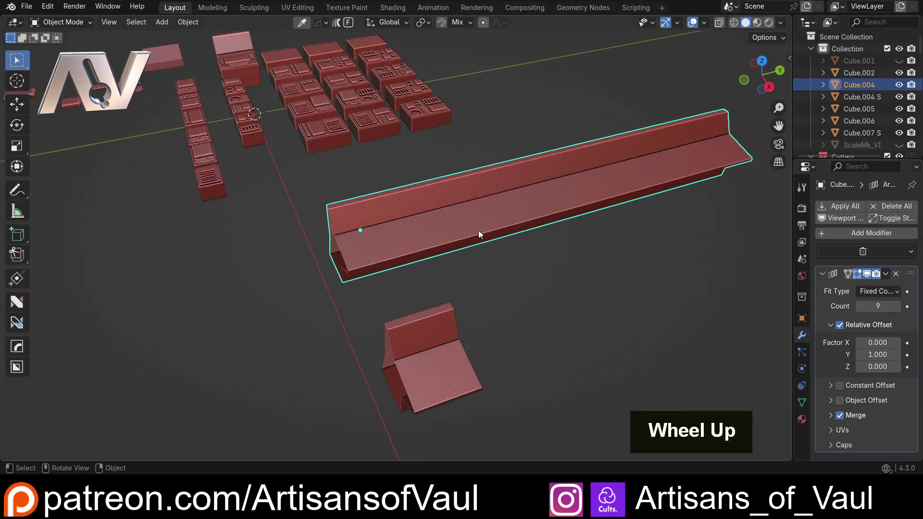
shift+middle_drag(478, 230, 417, 286)
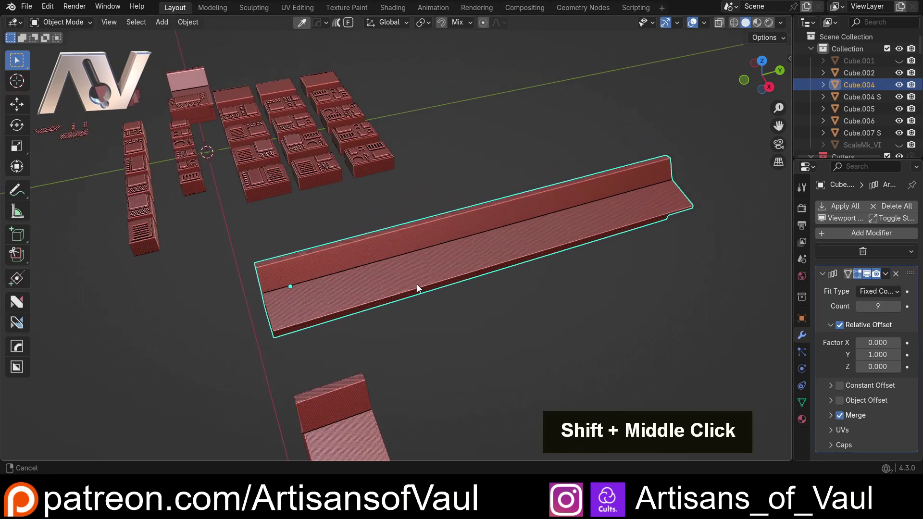
click(898, 307)
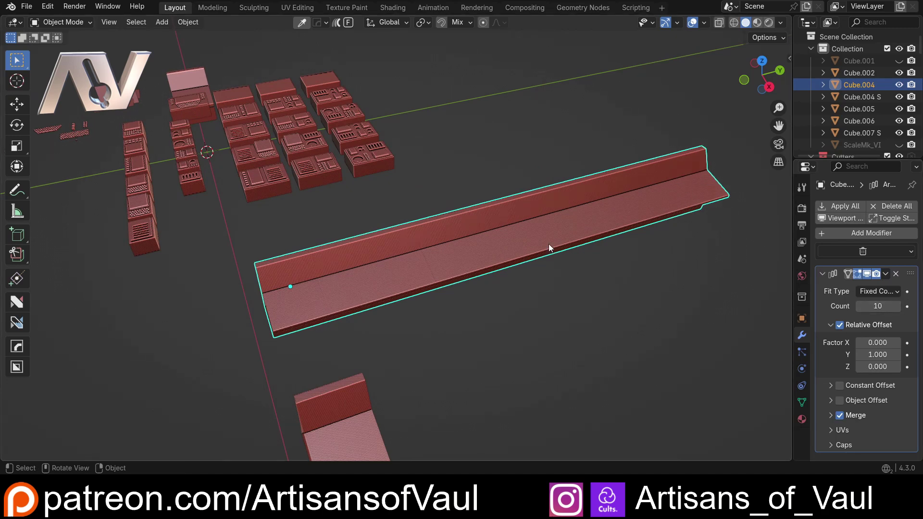
click(885, 274)
click(844, 287)
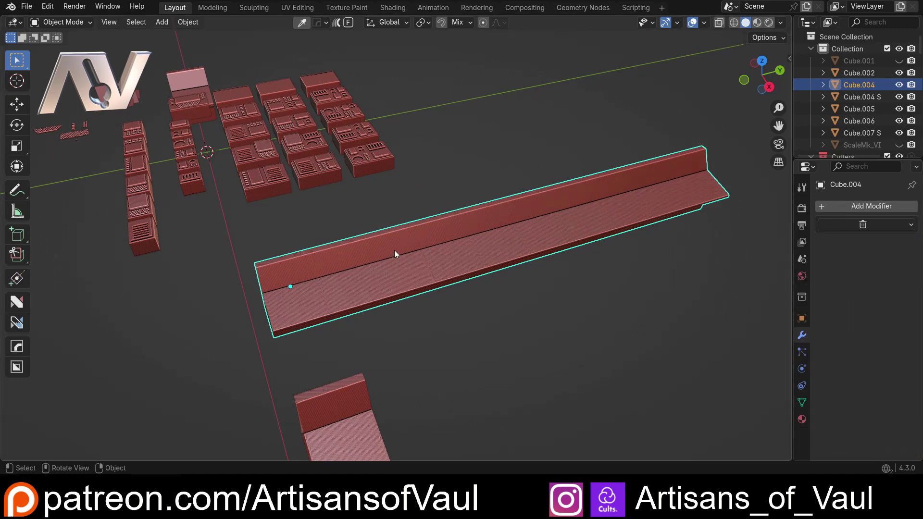
Step: Select the boundary edge loop at the console strip's open end nearest the X axis and fill it with a face
key(Tab)
click(302, 280)
shift+middle_drag(302, 280, 370, 274)
scroll(371, 273, up, 4)
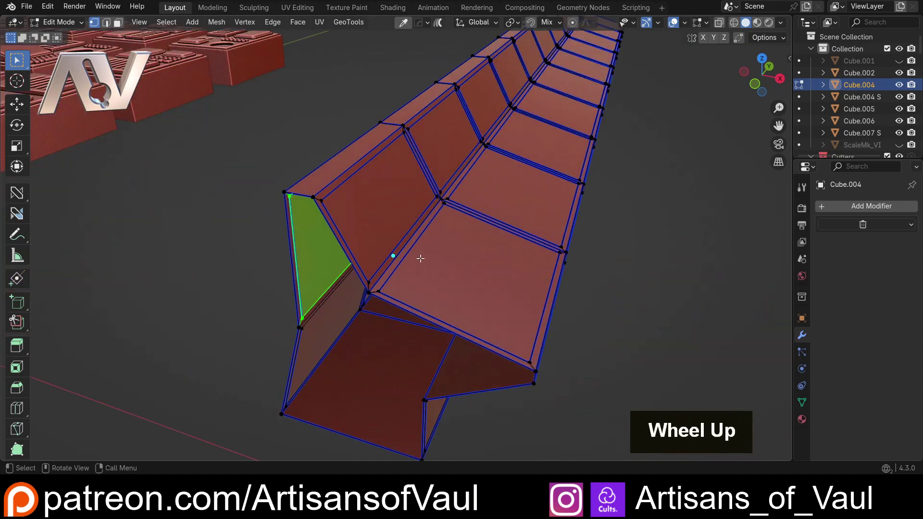
shift+middle_drag(420, 258, 442, 254)
key(Tab)
click(411, 388)
alt+click(388, 405)
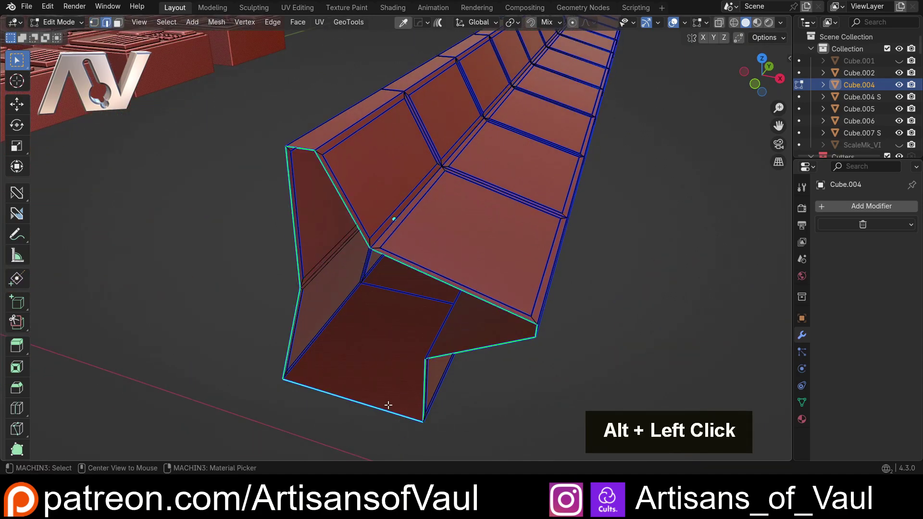
key(f)
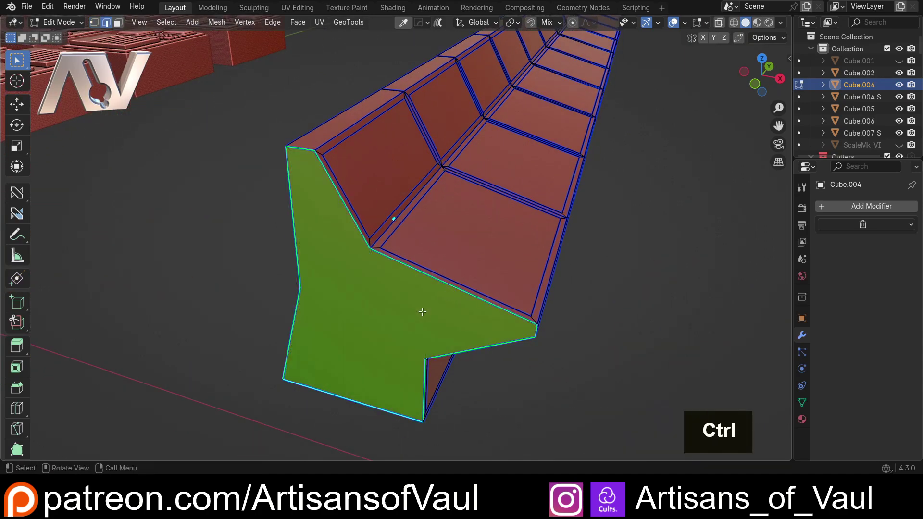
key(ctrl+z)
middle_drag(422, 312, 374, 330)
scroll(396, 299, down, 3)
key(f)
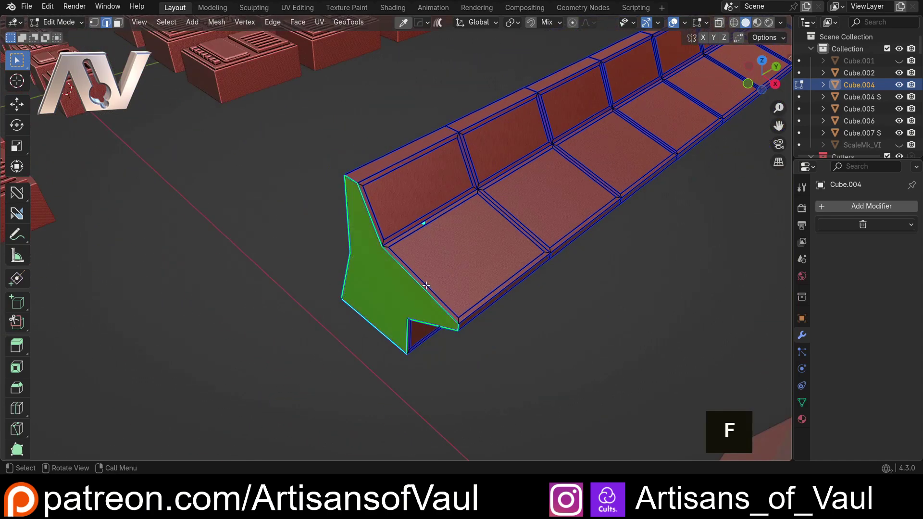
Step: Cap the far open end of the console strip with a face across its boundary edge loop
scroll(427, 285, down, 3)
middle_drag(597, 216, 405, 169)
scroll(540, 315, down, 1)
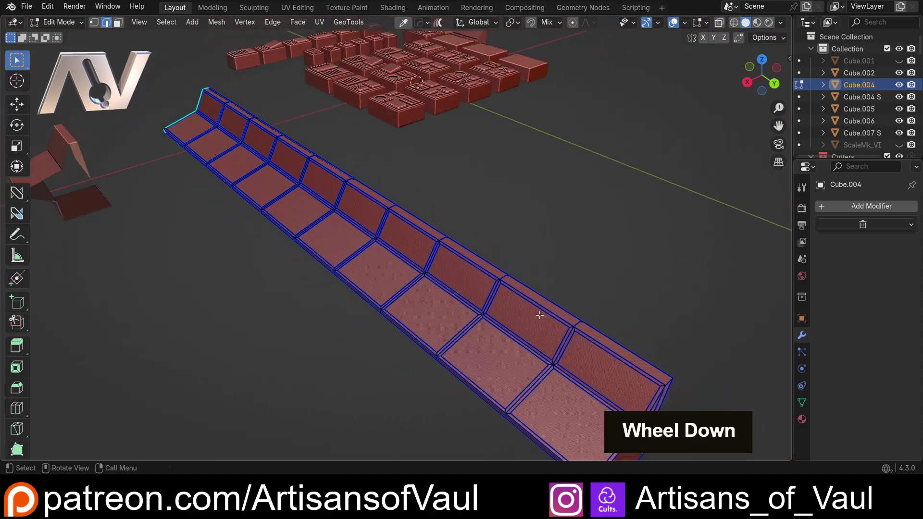
shift+middle_drag(540, 315, 412, 206)
scroll(533, 309, up, 2)
alt+click(531, 313)
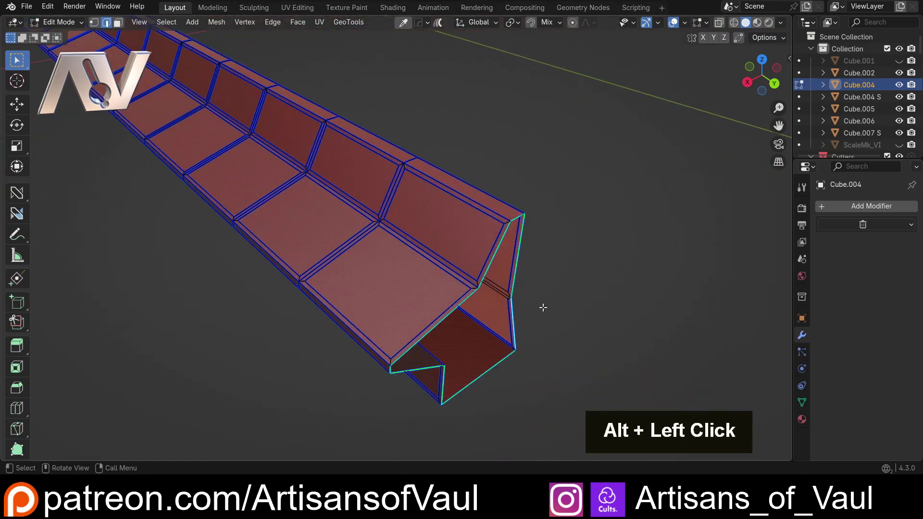
key(f)
Step: Join the twelve finished two-, three- and four-part desktop blocks into the console strip object
scroll(541, 307, down, 3)
shift+middle_drag(541, 307, 445, 265)
shift+scroll(439, 258, down, 4)
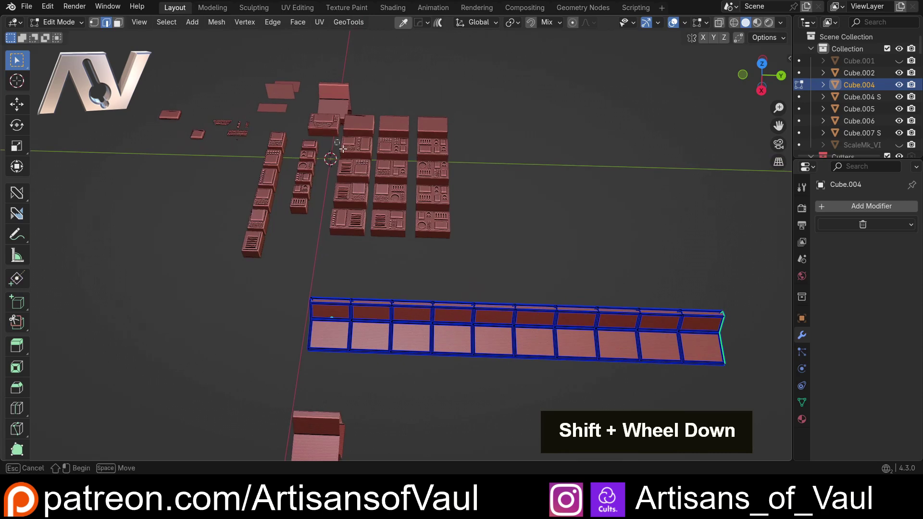
drag(342, 149, 490, 250)
shift+scroll(473, 246, down, 2)
key(Tab)
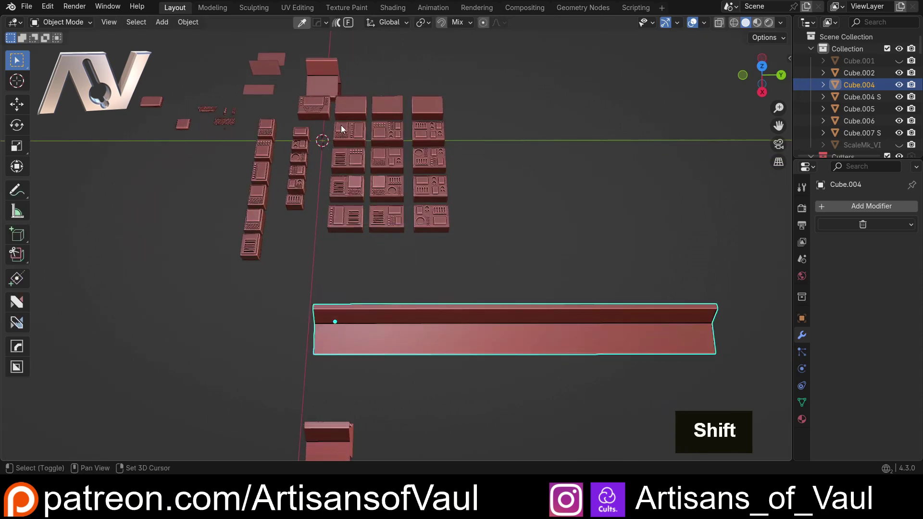
shift+drag(327, 130, 509, 329)
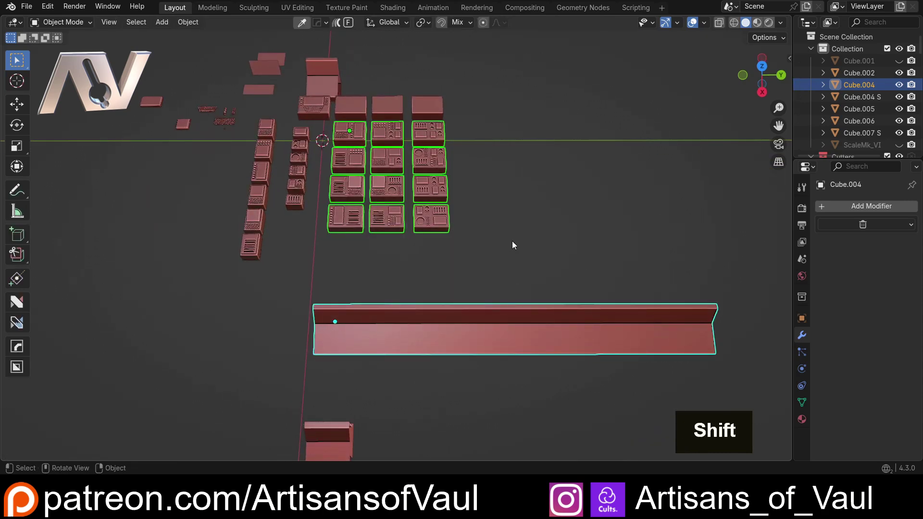
key(ctrl+j)
key(Tab)
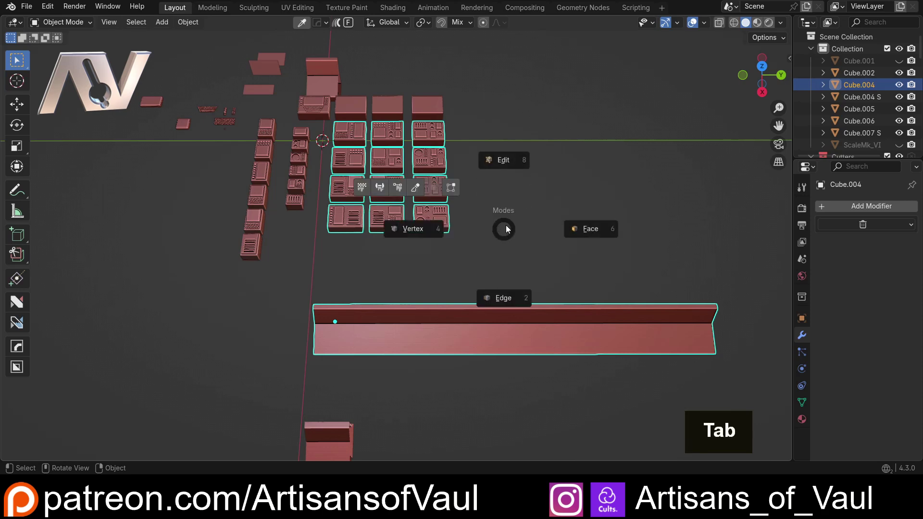
click(585, 230)
key(Tab)
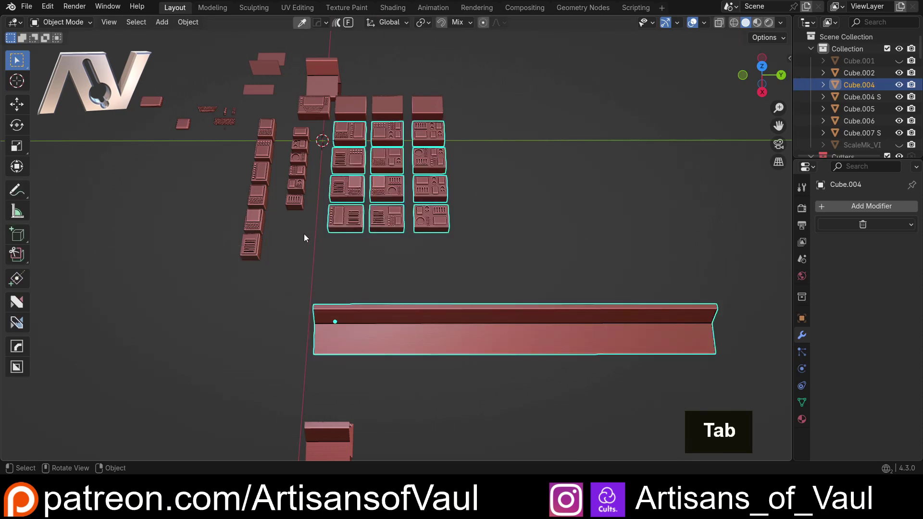
Step: Move all of the console strip's geometry about -51 along X, right up to the desktop blocks
key(Tab)
click(215, 258)
key(shift+z)
drag(267, 274, 762, 383)
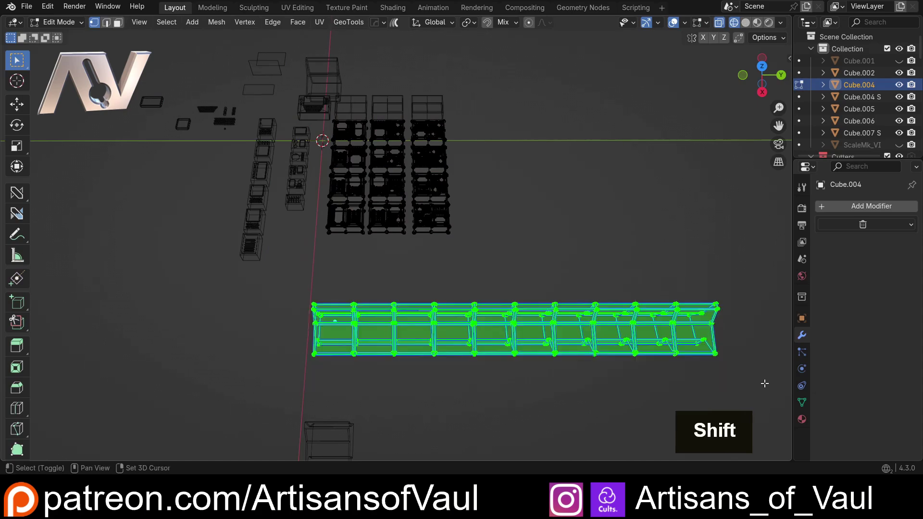
key(shift+z)
key(g)
key(y)
key(z)
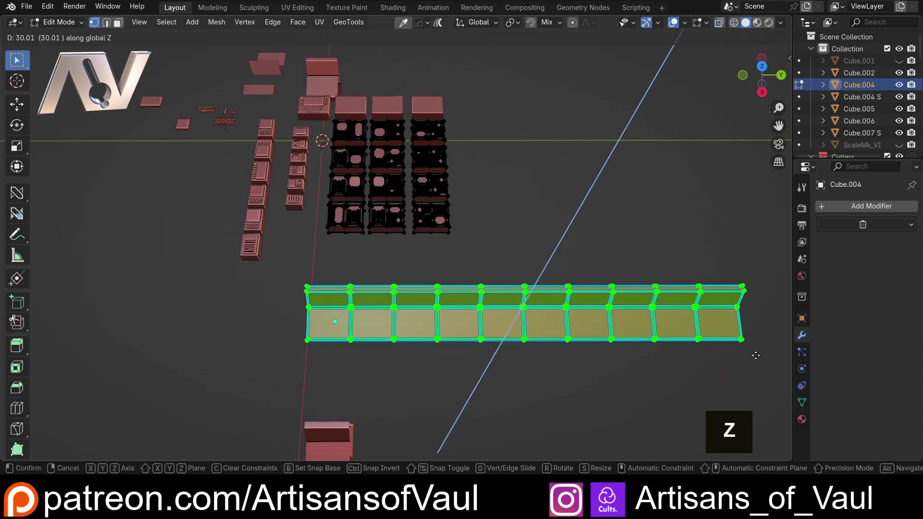
key(x)
click(735, 313)
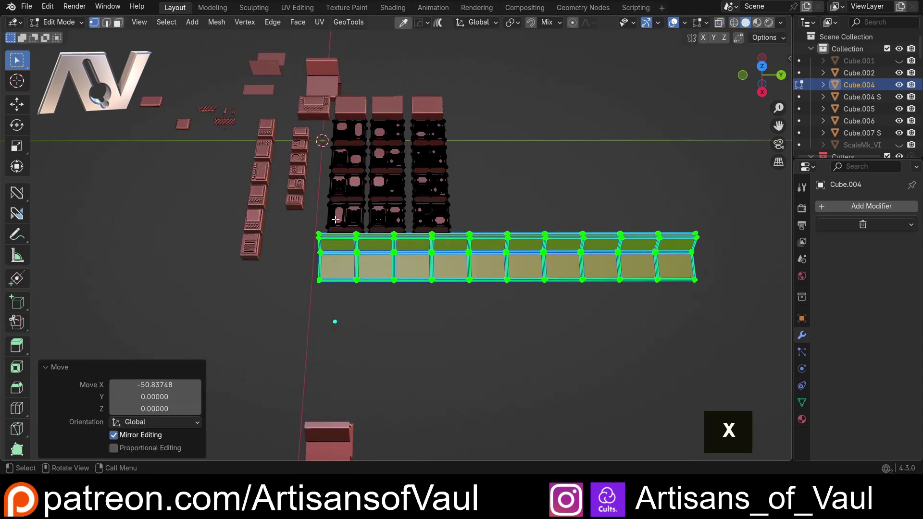
middle_drag(735, 313, 383, 243)
scroll(421, 140, up, 3)
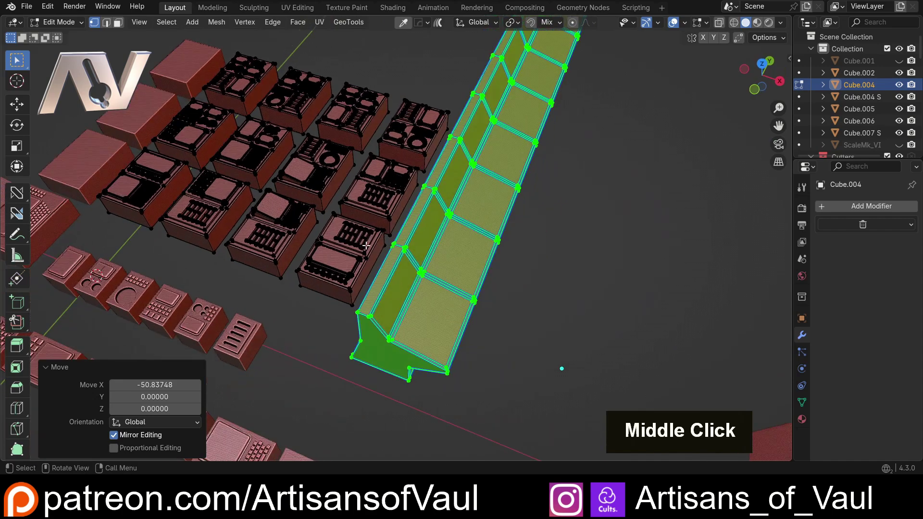
Step: Select the four outer top edges of the two-part desktop block with the key row and set them as the Mesh Copier source
key(Tab)
click(428, 313)
scroll(395, 297, up, 3)
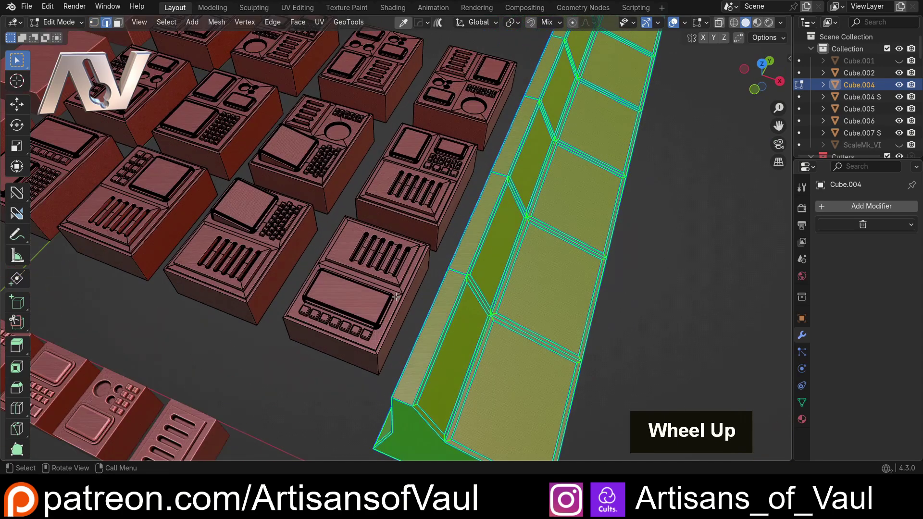
click(408, 288)
scroll(407, 289, up, 2)
shift+click(386, 223)
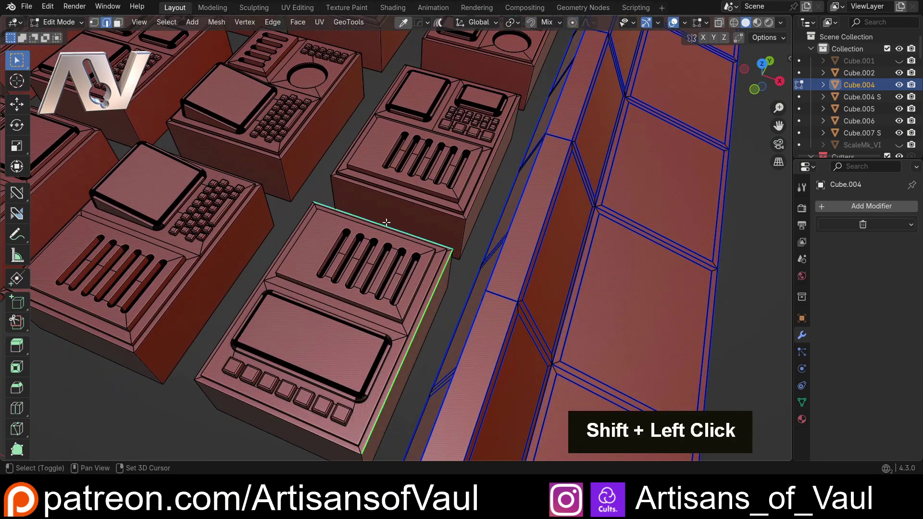
shift+click(261, 269)
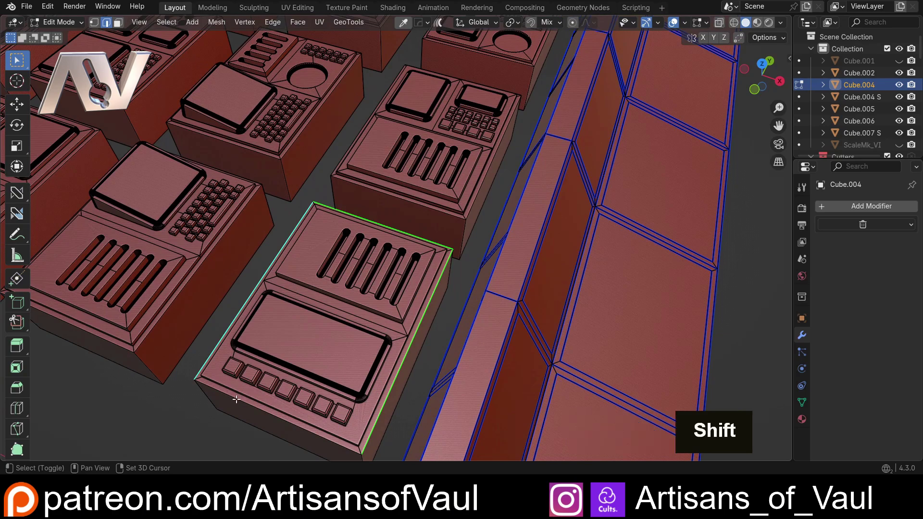
shift+click(239, 397)
scroll(304, 331, down, 2)
middle_drag(304, 332, 351, 270)
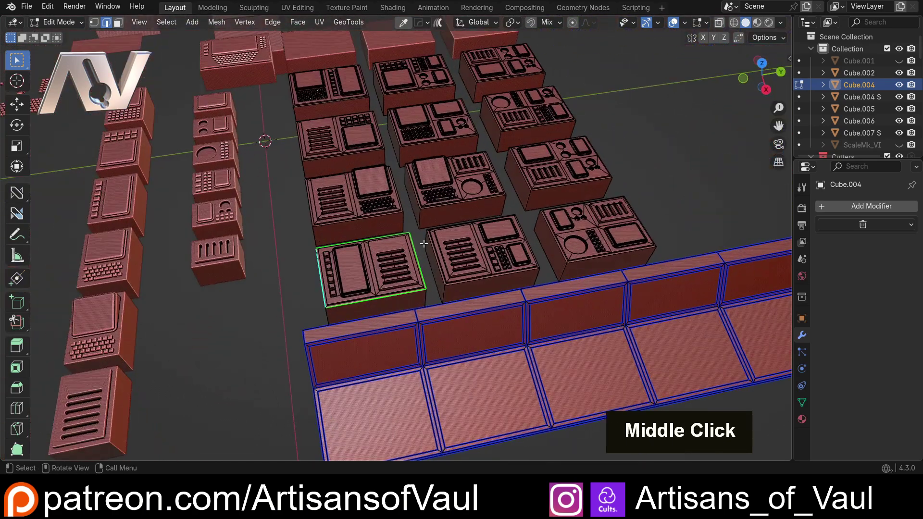
scroll(424, 244, down, 2)
right_click(506, 178)
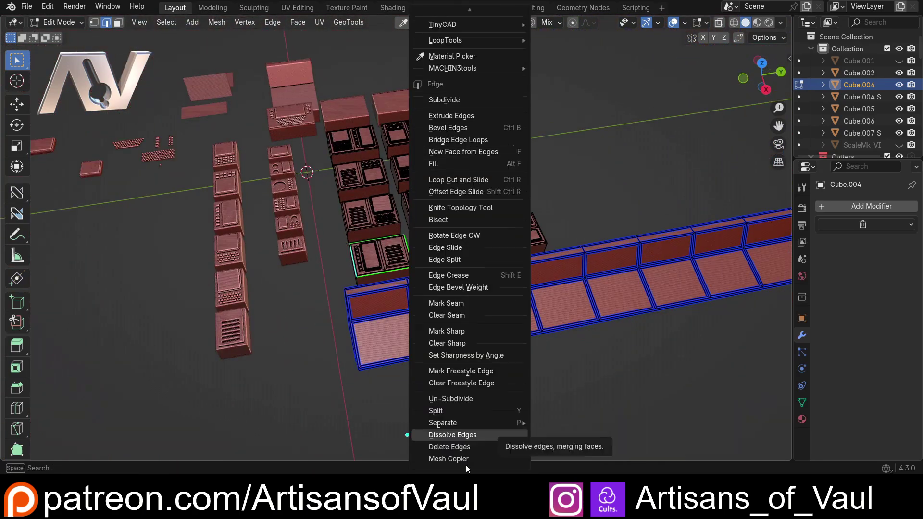
click(464, 459)
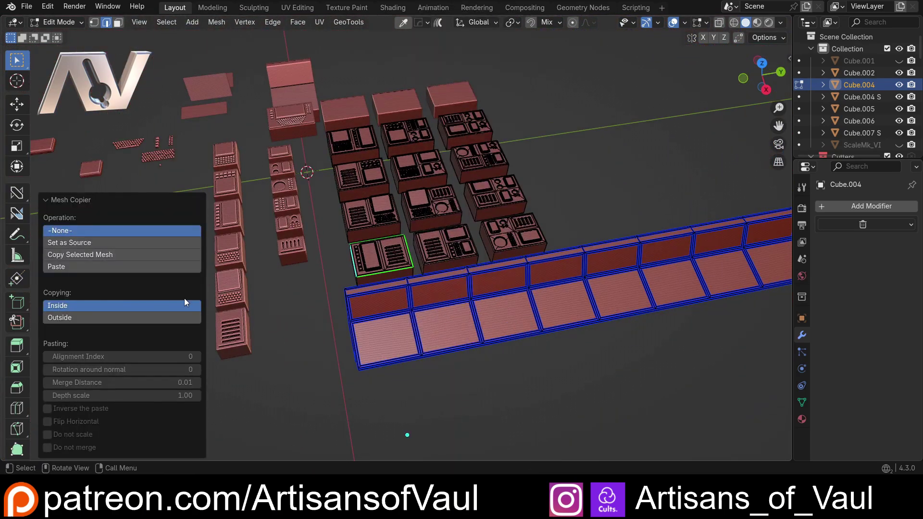
click(84, 243)
Step: Paste the copied two-part desktop face onto the fourth desktop panel of the console strip with Mesh Copier
shift+middle_drag(529, 312, 394, 304)
click(445, 297)
key(Tab)
click(448, 298)
scroll(448, 298, down, 3)
scroll(455, 304, up, 2)
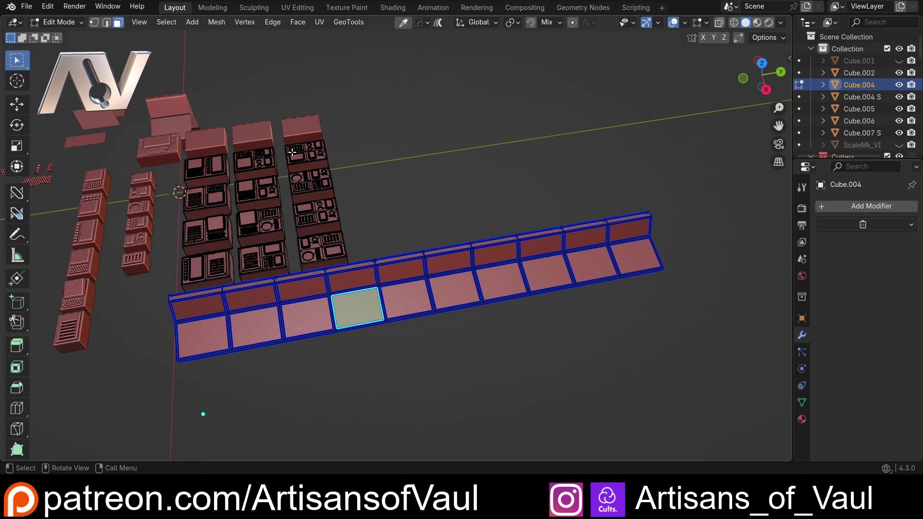
scroll(340, 302, up, 2)
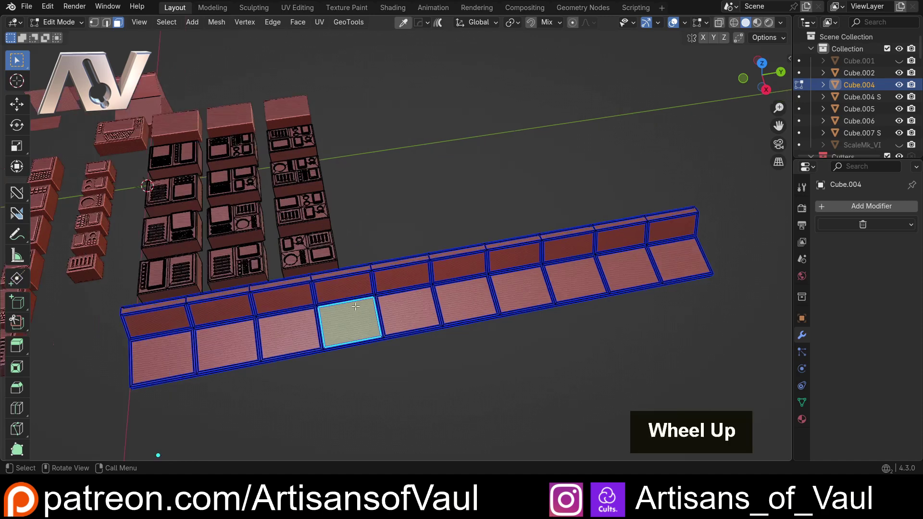
shift+middle_drag(356, 315, 414, 288)
right_click(414, 287)
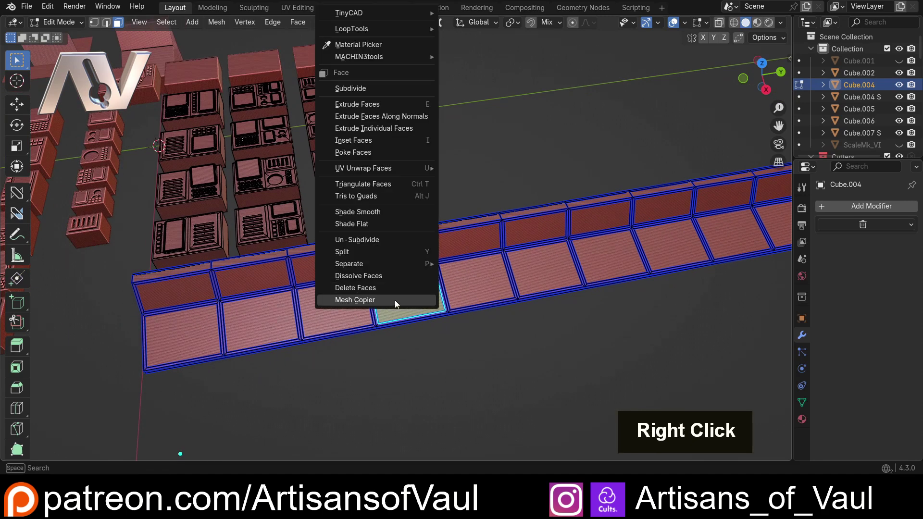
click(394, 300)
click(86, 267)
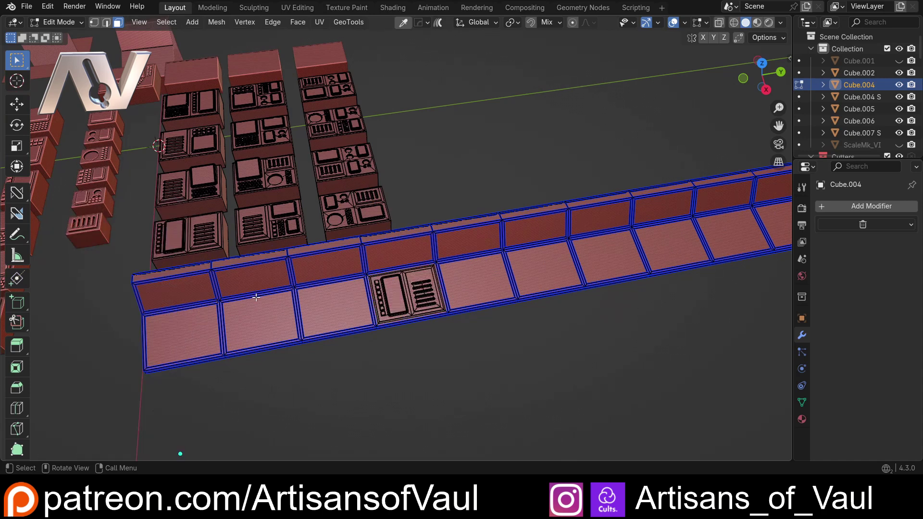
Step: Select the four outer top edges of the four-part desktop block nearest the console strip as Mesh Copier geometry
shift+middle_drag(255, 297, 382, 222)
scroll(330, 269, up, 2)
scroll(344, 257, up, 2)
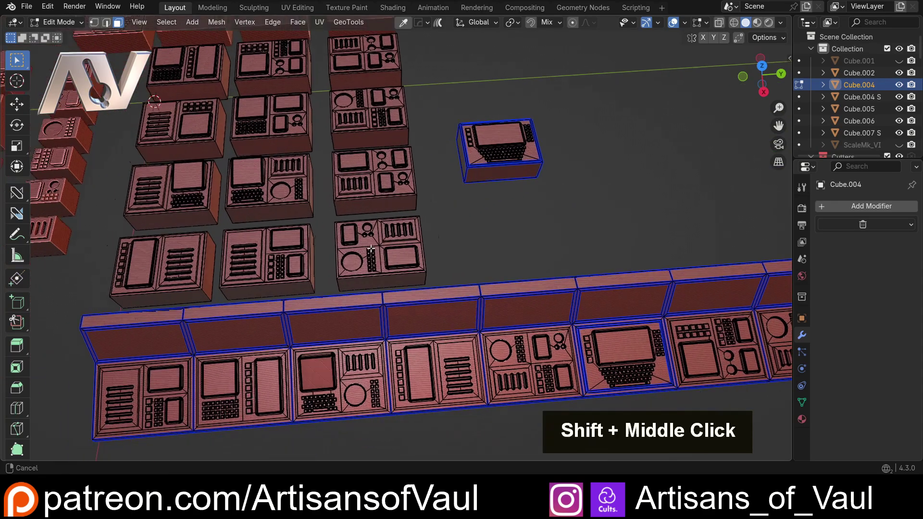
scroll(381, 223, up, 4)
scroll(381, 222, up, 3)
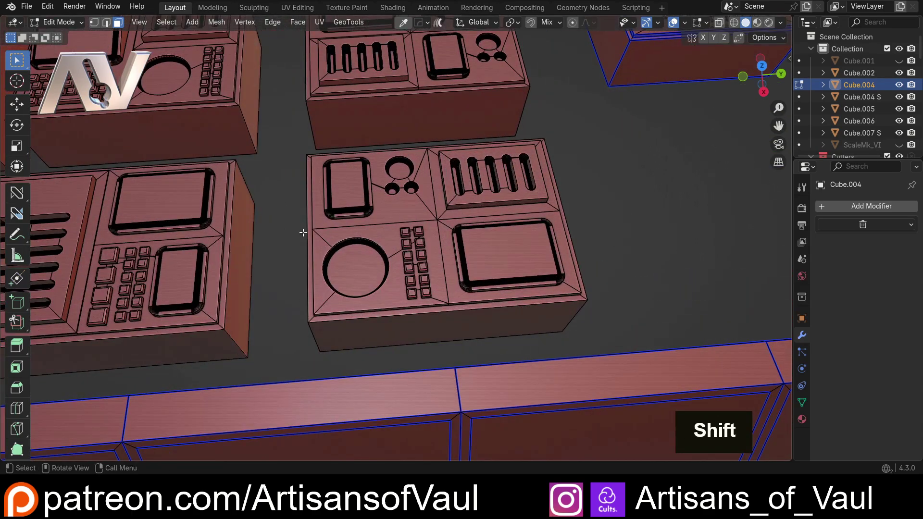
key(Tab)
click(333, 320)
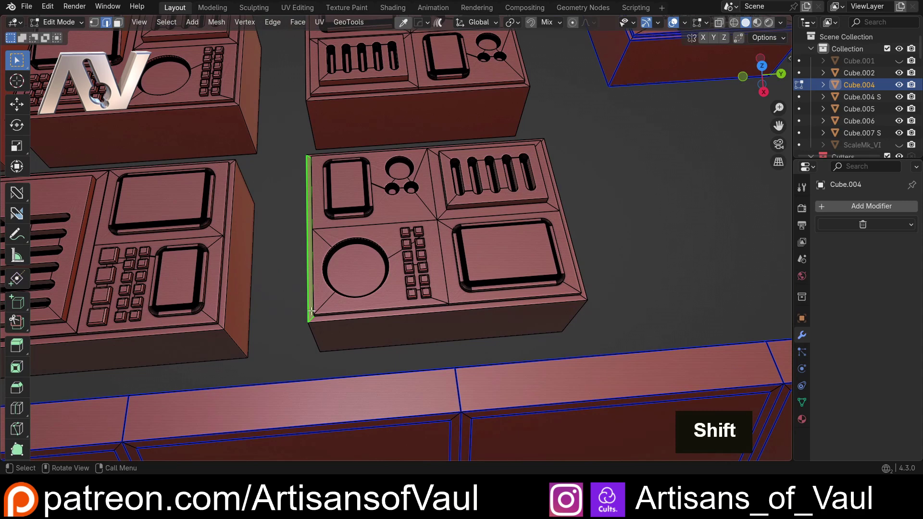
shift+click(361, 317)
shift+middle_drag(536, 196, 528, 299)
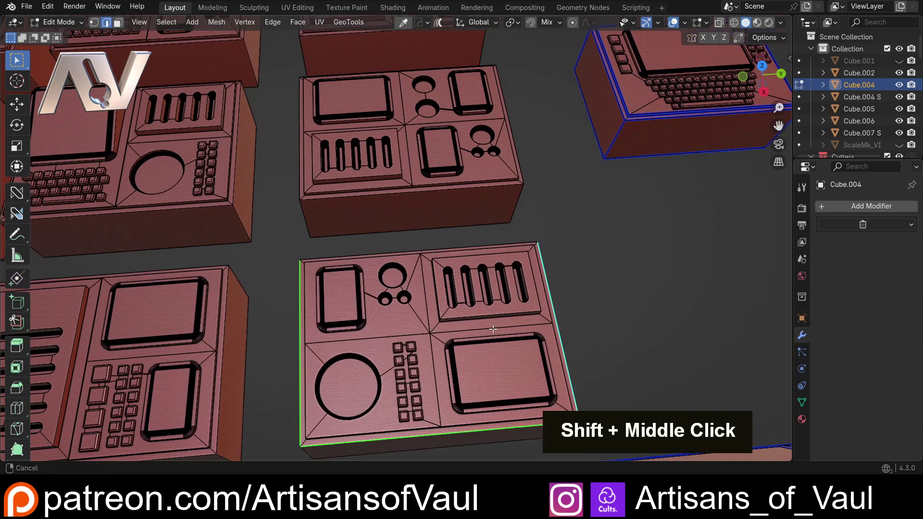
scroll(434, 233, up, 3)
shift+click(434, 233)
scroll(548, 115, down, 2)
scroll(548, 116, down, 2)
right_click(547, 117)
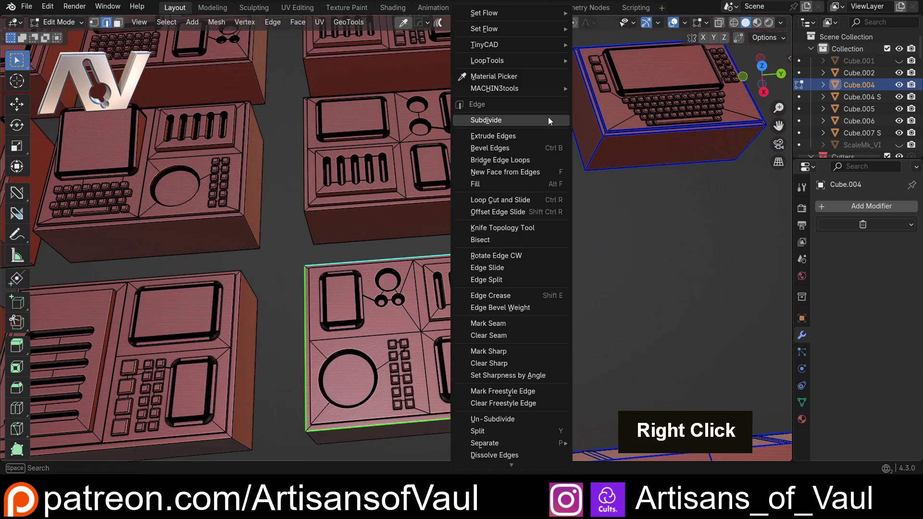
right_click(484, 459)
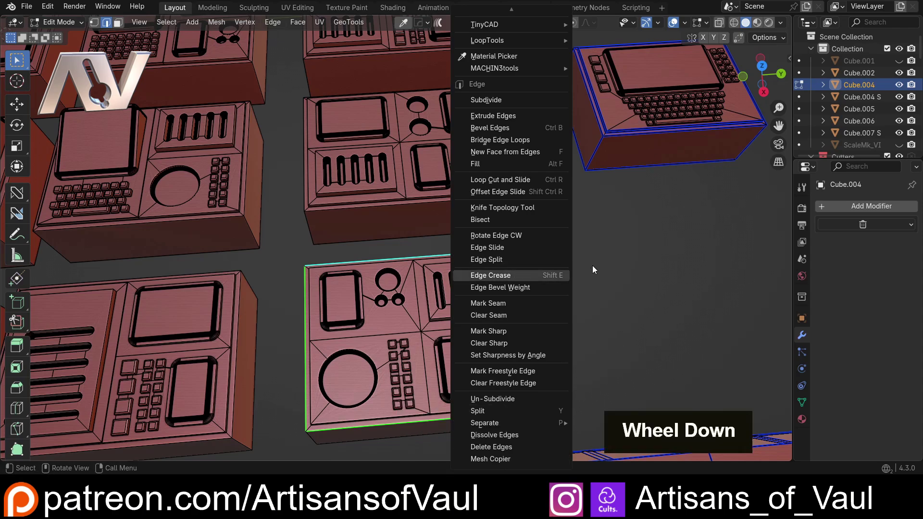
scroll(585, 268, down, 5)
scroll(585, 268, down, 4)
shift+middle_drag(585, 268, 565, 226)
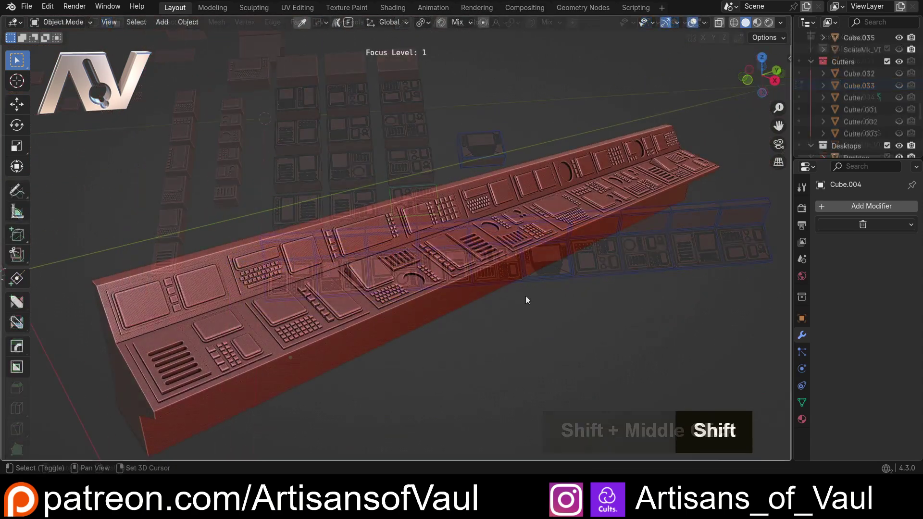
Step: Duplicate the finished console strip about 79 along X and repeat the duplication
middle_drag(525, 296, 452, 259)
scroll(517, 264, down, 2)
scroll(465, 304, down, 2)
scroll(451, 323, down, 1)
key(shift+d)
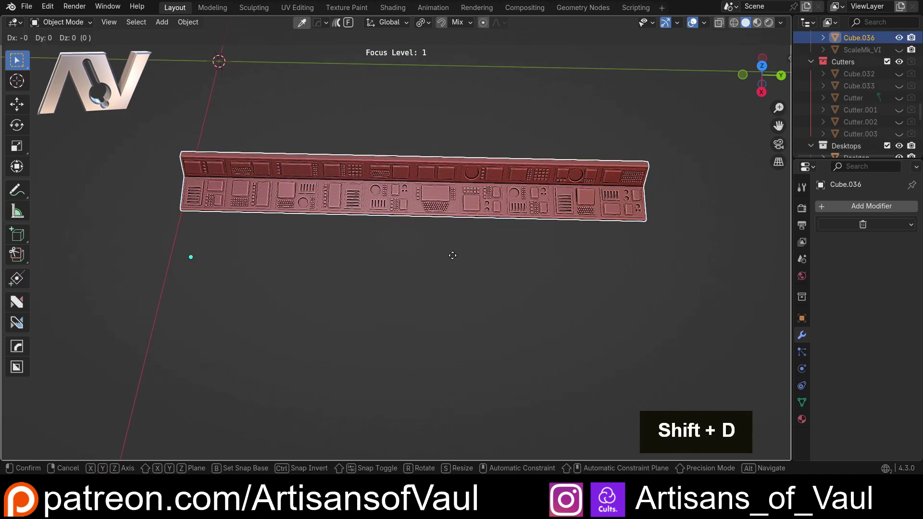
key(y)
key(z)
key(x)
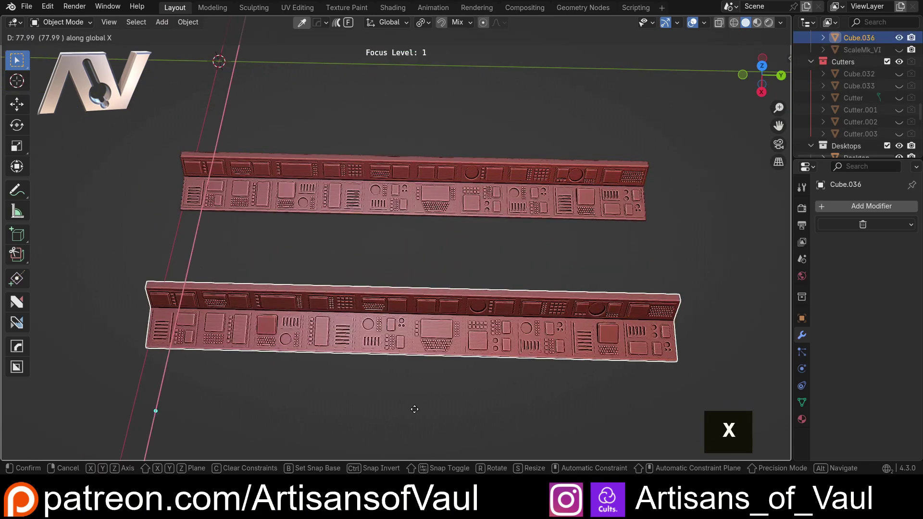
click(412, 411)
scroll(416, 394, down, 3)
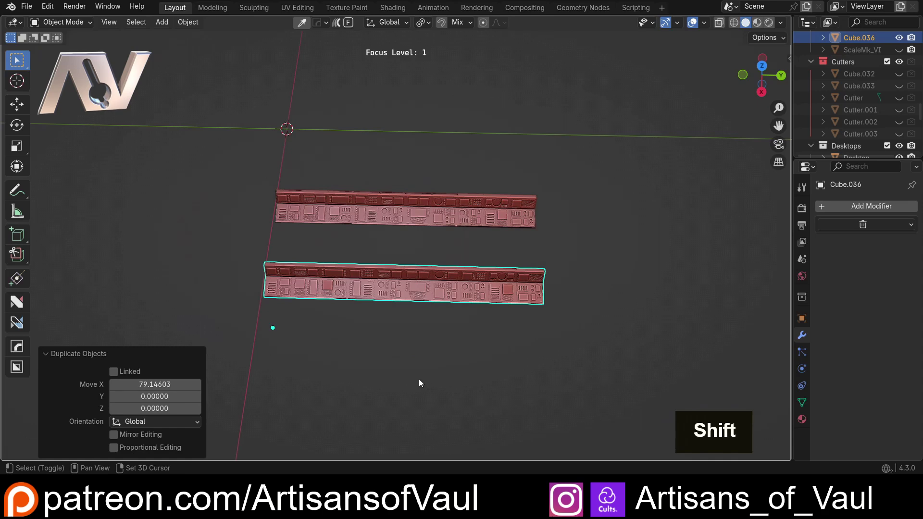
key(shift+r)
shift+middle_drag(403, 309, 302, 299)
Step: Undo the duplications of the console strip along X
key(ctrl+z)
key(ctrl+z)
key(ctrl+z)
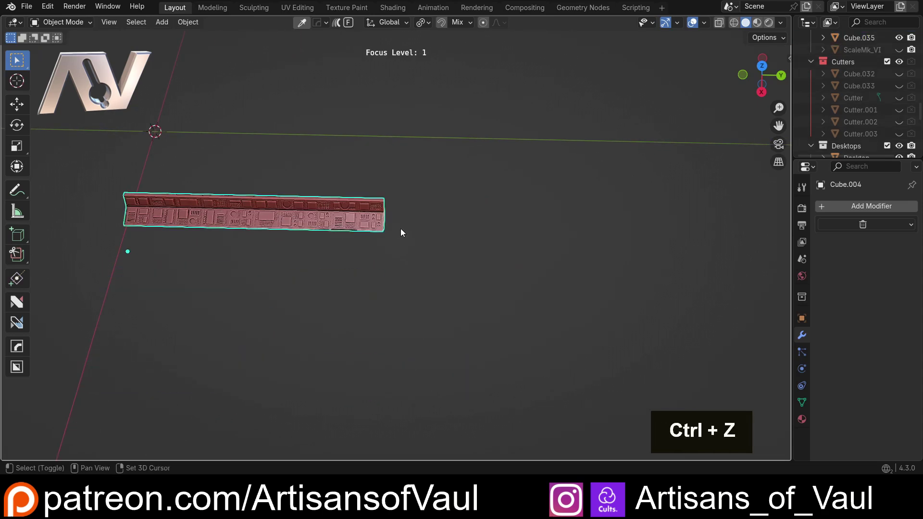
Step: Duplicate the finished console strip about 334 along Y
shift+middle_drag(400, 229, 327, 249)
key(g)
key(y)
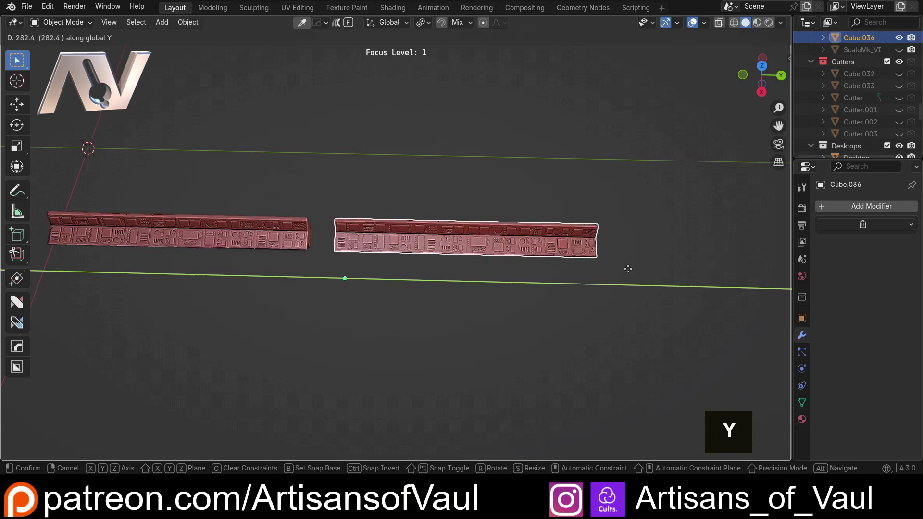
click(677, 275)
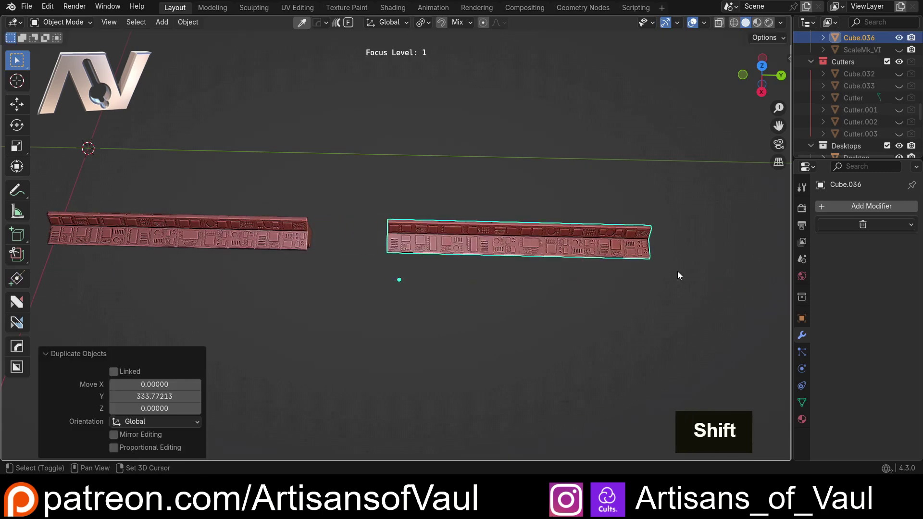
Step: Repeat the duplication to place another console strip further along Y, and delete that extra copy
key(shift+r)
shift+middle_drag(535, 289, 381, 290)
scroll(440, 286, up, 2)
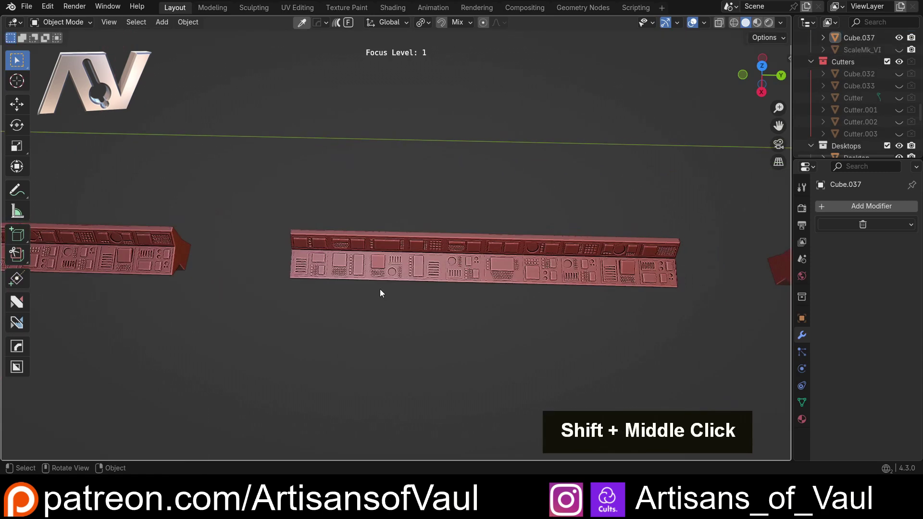
middle_drag(506, 354, 500, 317)
key(ctrl+z)
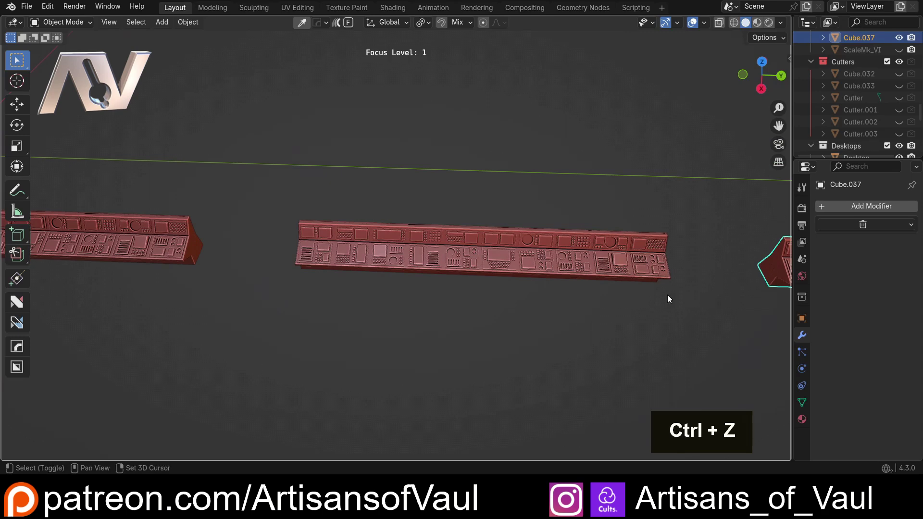
shift+middle_drag(667, 299, 712, 281)
key(Delete)
Step: Dice the duplicated console strip in 3D Knife mode with 360 divisions along Y
click(384, 267)
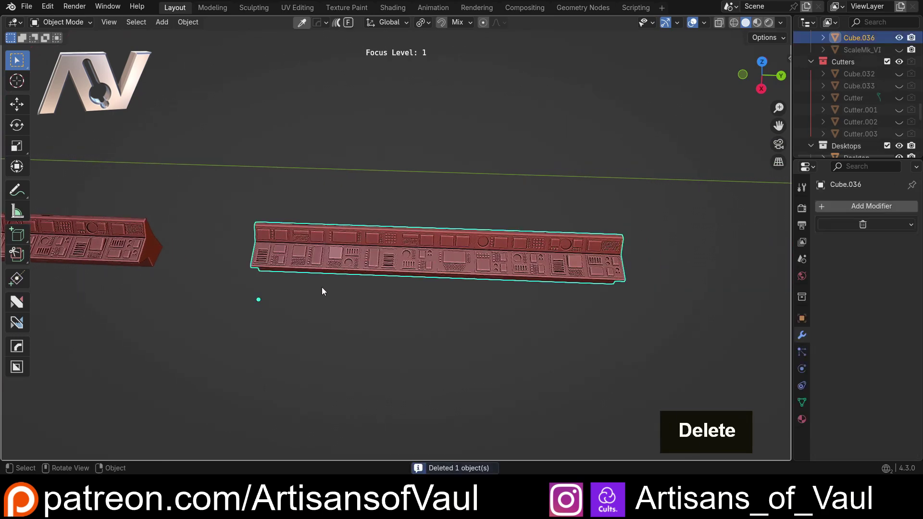
middle_drag(321, 287, 396, 185)
scroll(357, 263, up, 3)
scroll(426, 260, up, 2)
key(Escape)
key(q)
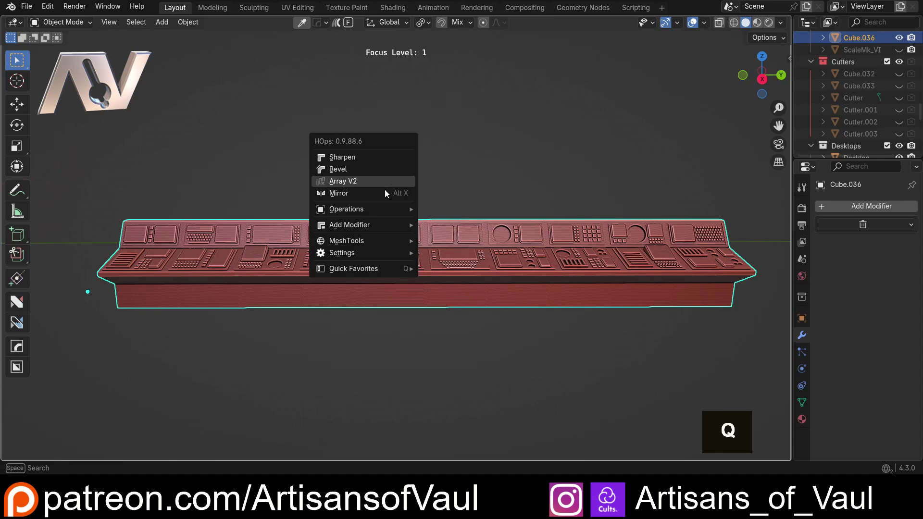
mouse_move(353, 241)
click(441, 282)
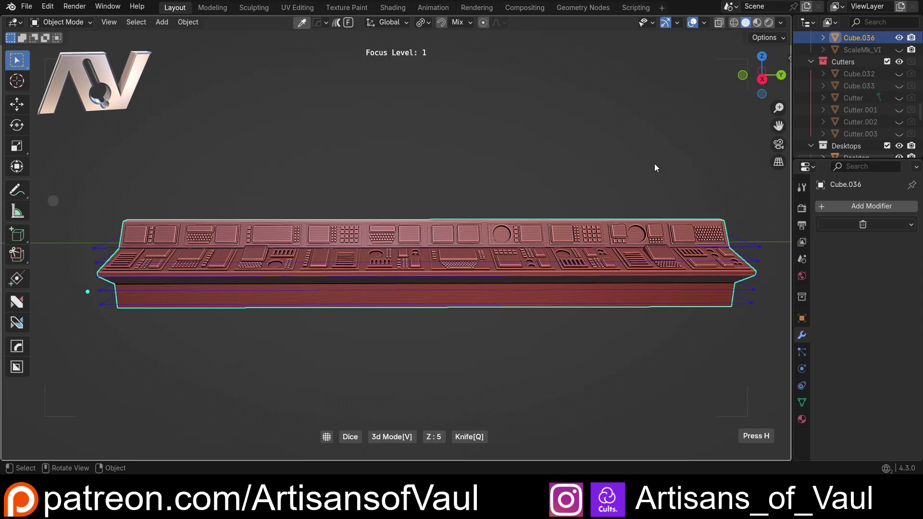
scroll(687, 285, up, 20)
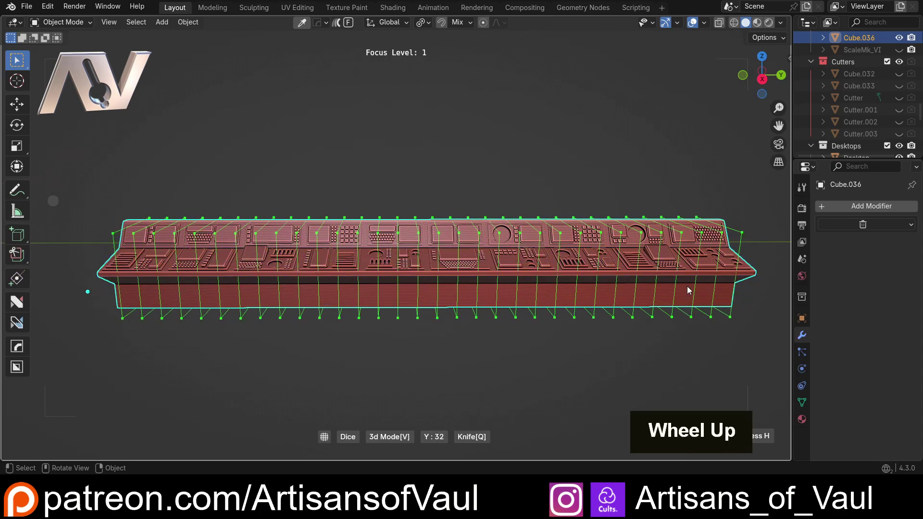
scroll(687, 287, up, 20)
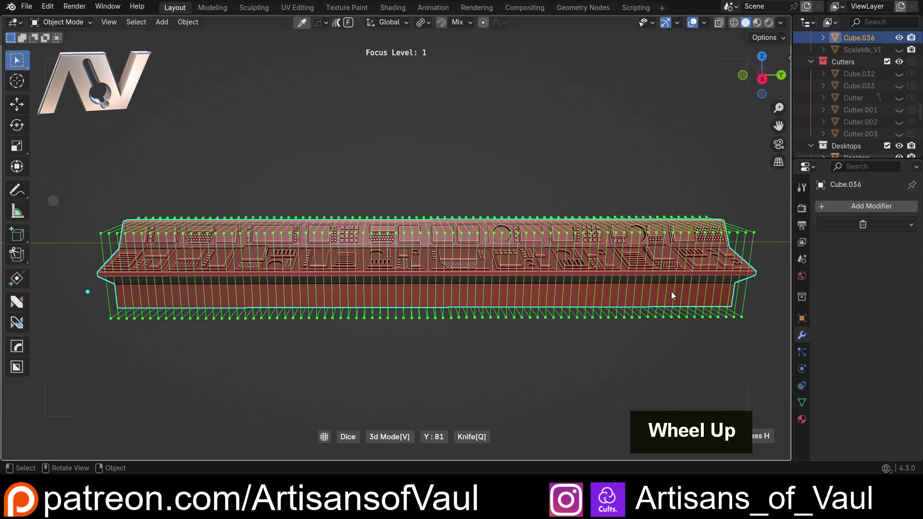
scroll(671, 291, up, 15)
key(Tab)
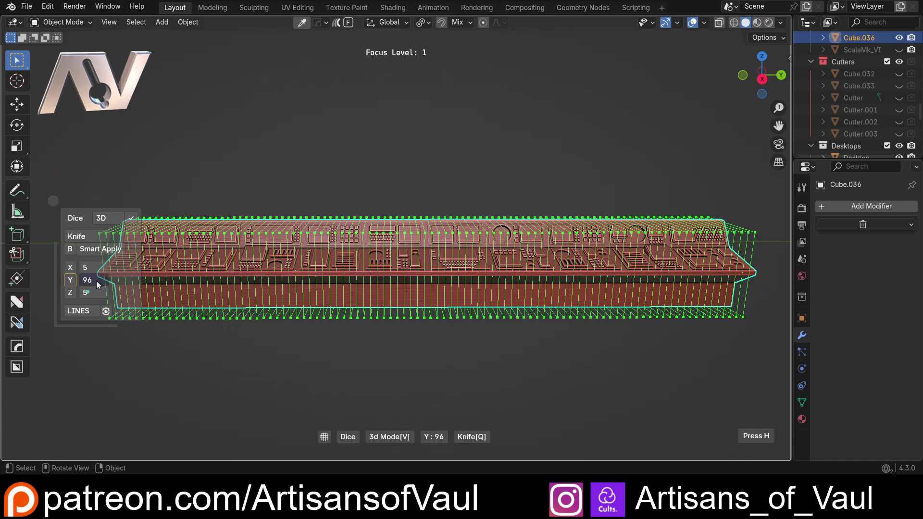
text(360)
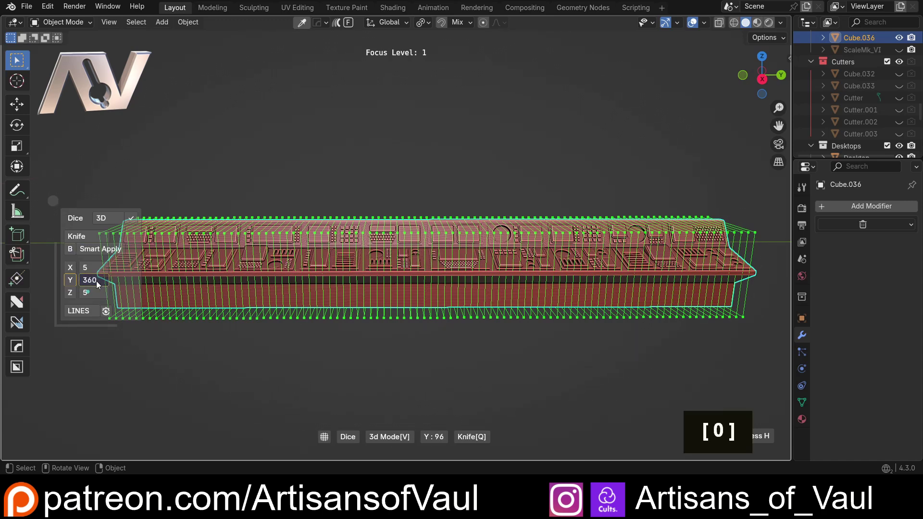
key(Return)
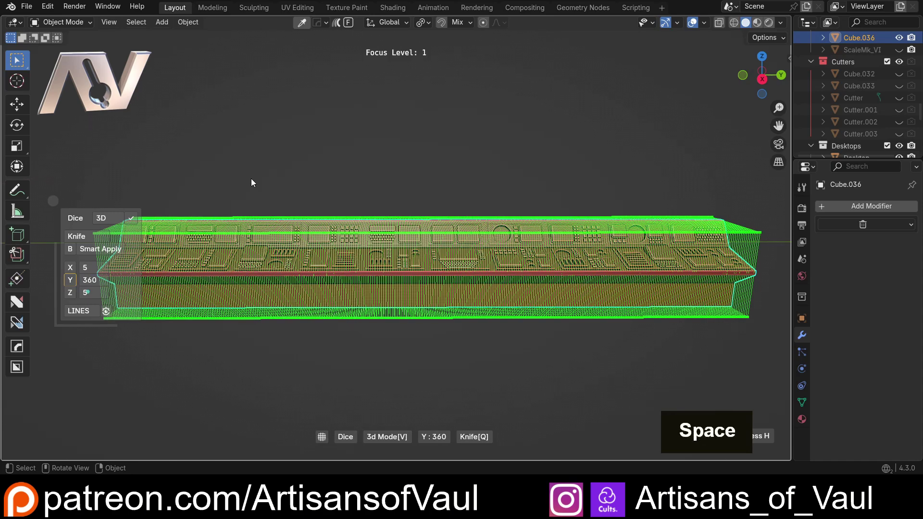
middle_drag(250, 182, 267, 186)
scroll(220, 266, up, 4)
shift+middle_drag(220, 266, 308, 300)
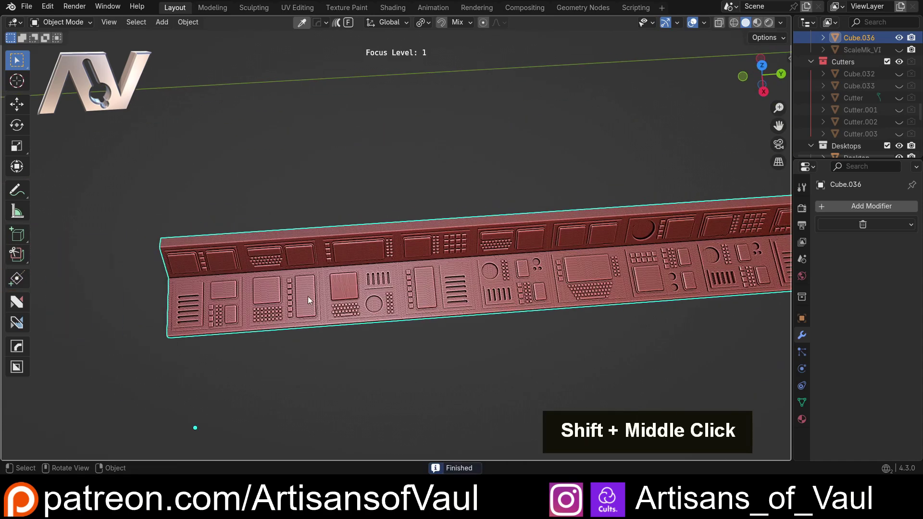
middle_drag(464, 362, 454, 302)
scroll(454, 301, down, 2)
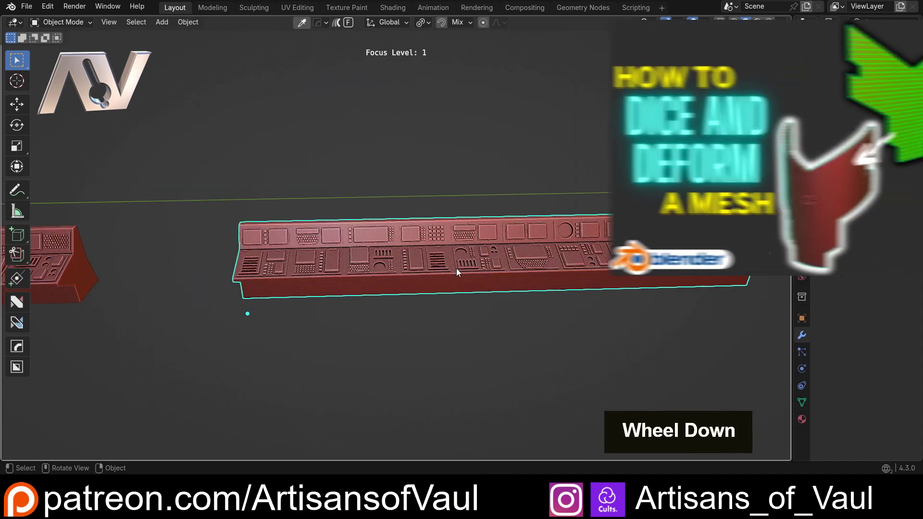
Step: Set the diced console strip's origin to its geometry, using the median centre
shift+middle_drag(456, 268, 405, 283)
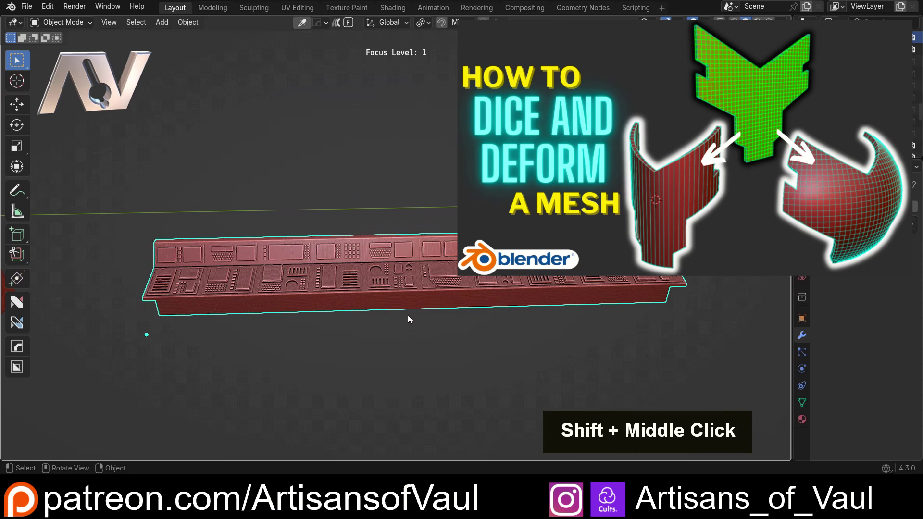
middle_drag(409, 319, 407, 333)
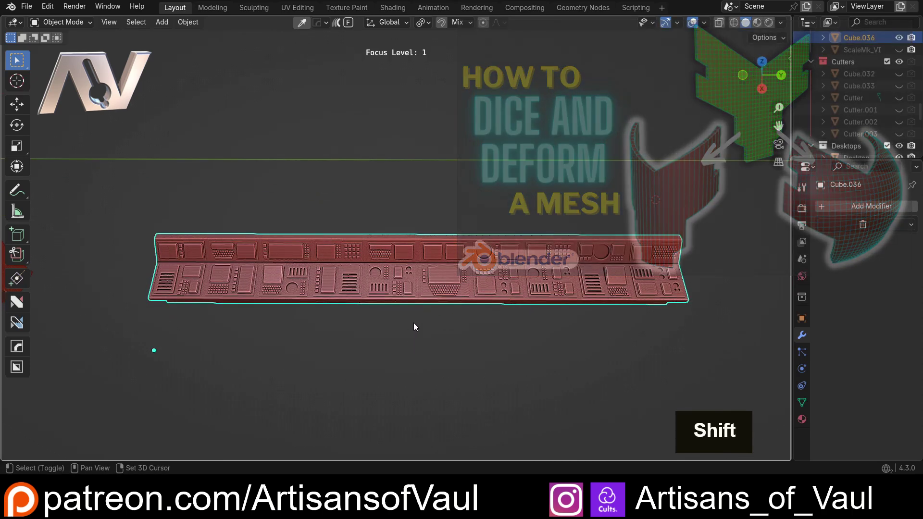
key(shift+s)
click(387, 405)
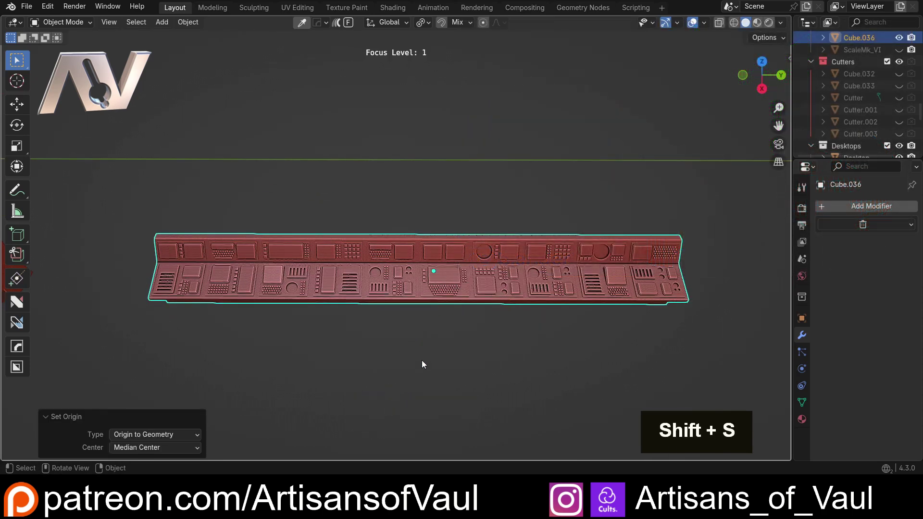
Step: Duplicate the diced console strip about 313 along Y
scroll(433, 351, down, 2)
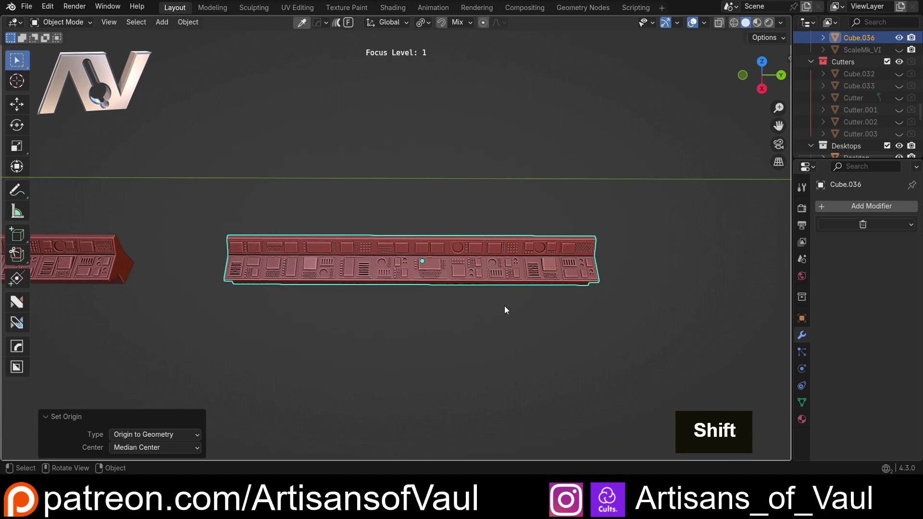
shift+middle_drag(504, 306, 421, 298)
key(shift+d)
key(y)
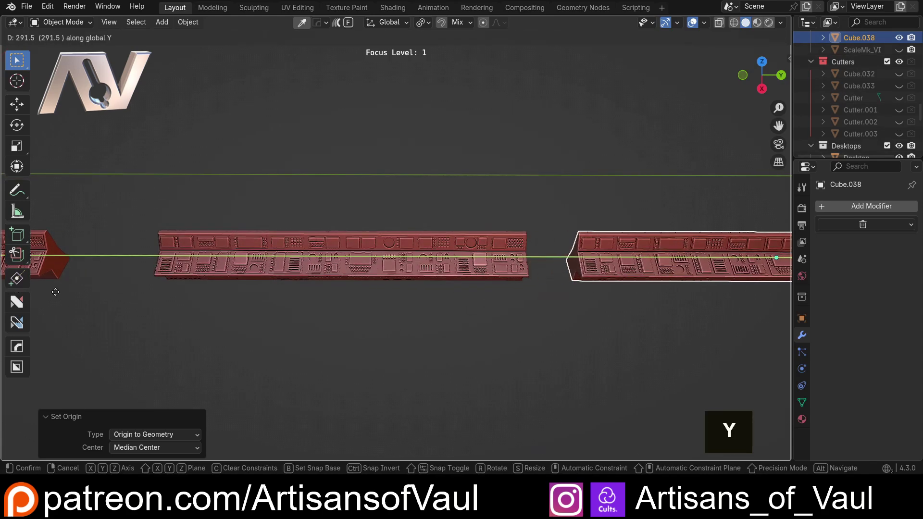
click(314, 267)
shift+middle_drag(314, 267, 477, 197)
scroll(458, 206, up, 2)
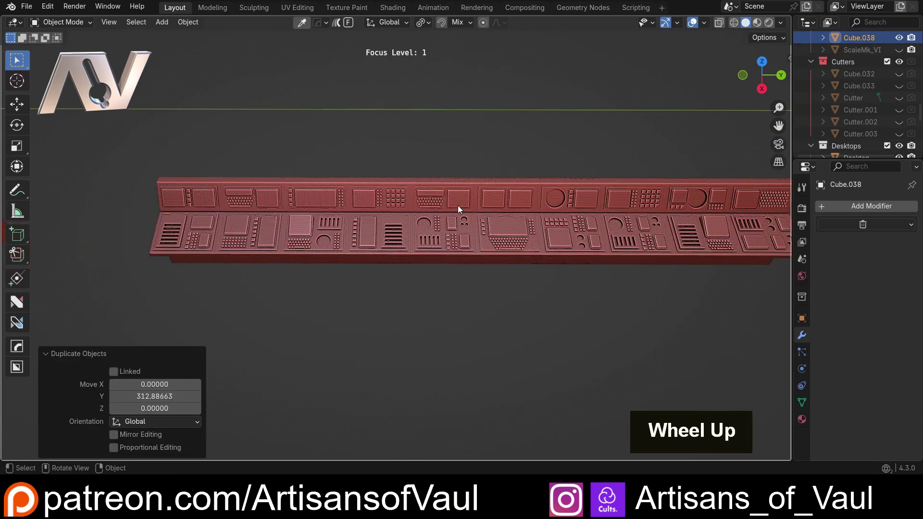
scroll(423, 204, up, 2)
scroll(454, 247, down, 1)
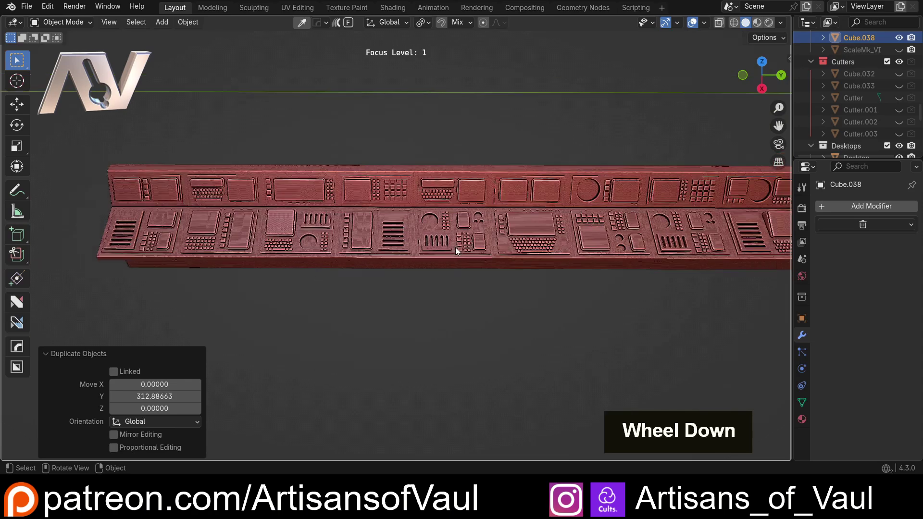
scroll(454, 247, down, 2)
shift+middle_drag(489, 241, 435, 258)
Step: Select the first diced console strip and open its mesh for editing, examining the dicing cuts
click(451, 252)
key(Tab)
click(322, 255)
shift+middle_drag(356, 238, 378, 298)
scroll(369, 230, up, 3)
scroll(377, 298, up, 2)
middle_drag(369, 252, 376, 228)
scroll(374, 226, down, 4)
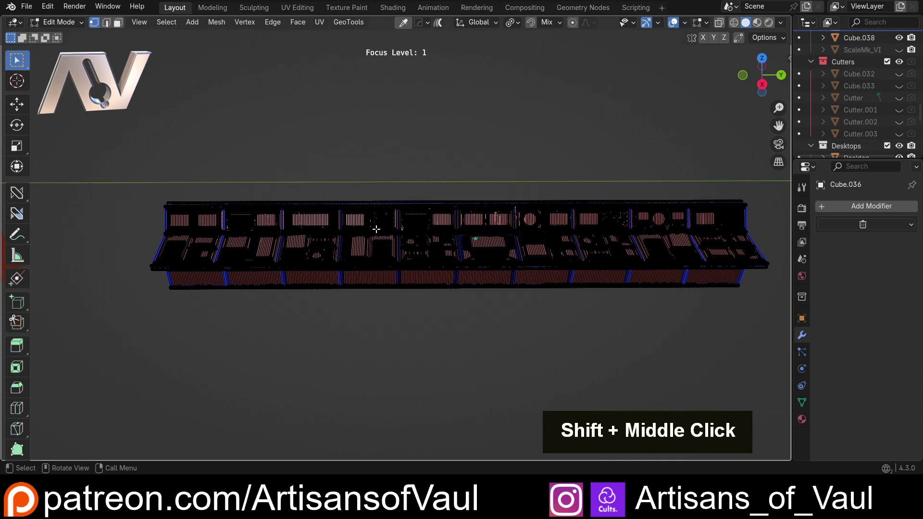
Step: From the side in wireframe, box-select the diced strip's vertices starting at the joint after the second module
click(763, 88)
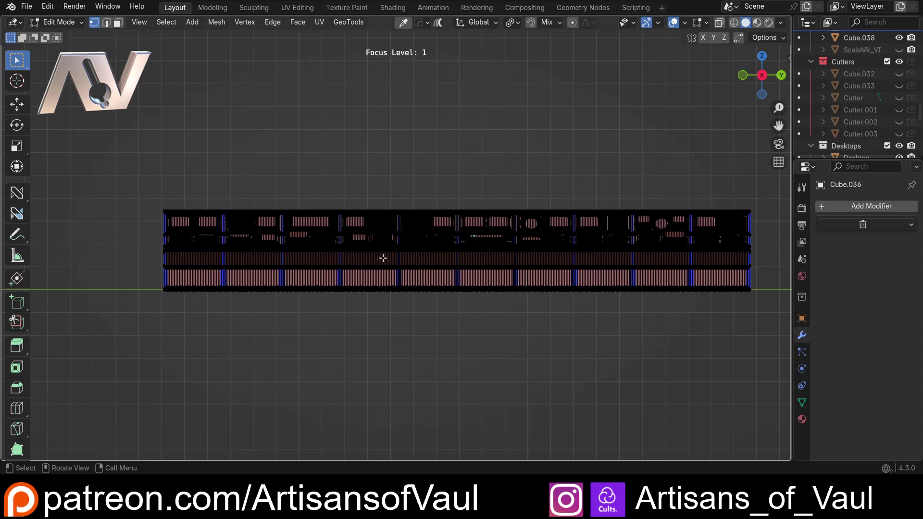
mouse_move(580, 260)
shift+middle_down()
mouse_move(387, 251)
mouse_move(346, 140)
shift+middle_up()
scroll(387, 251, up, 3)
key(shift+z)
shift+drag(335, 88, 657, 445)
scroll(346, 272, up, 3)
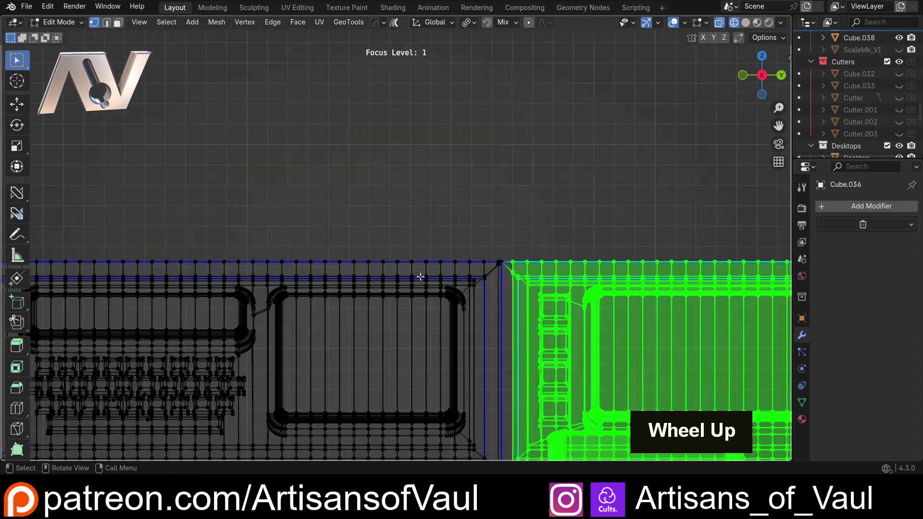
shift+middle_drag(542, 265, 460, 224)
scroll(460, 224, up, 2)
scroll(460, 221, down, 4)
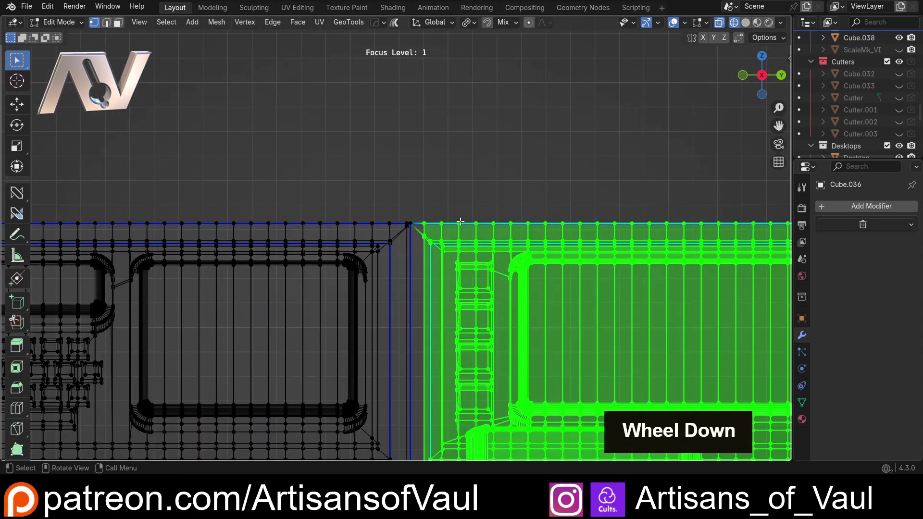
scroll(461, 226, up, 2)
scroll(463, 234, down, 3)
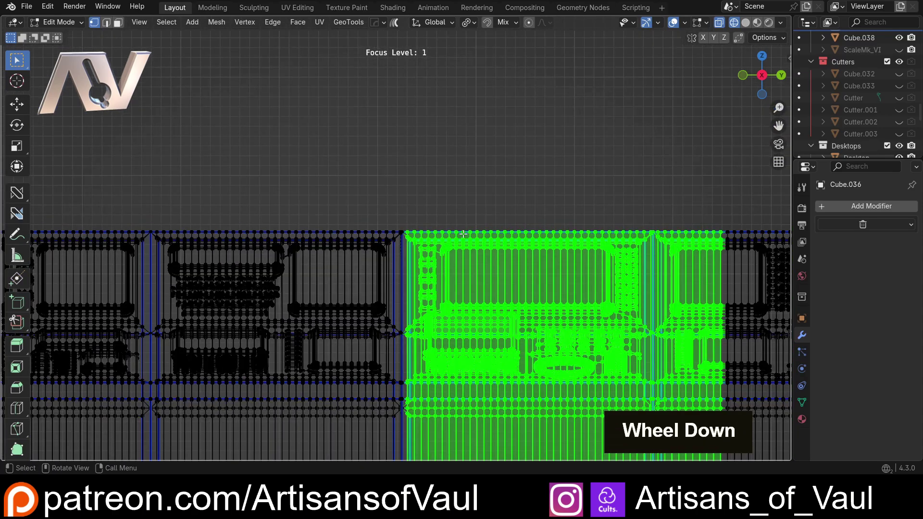
Step: Extend the vertex selection across the middle of the strip, leaving two modules unselected at each end
scroll(555, 272, down, 4)
shift+middle_drag(555, 272, 103, 197)
scroll(391, 197, down, 3)
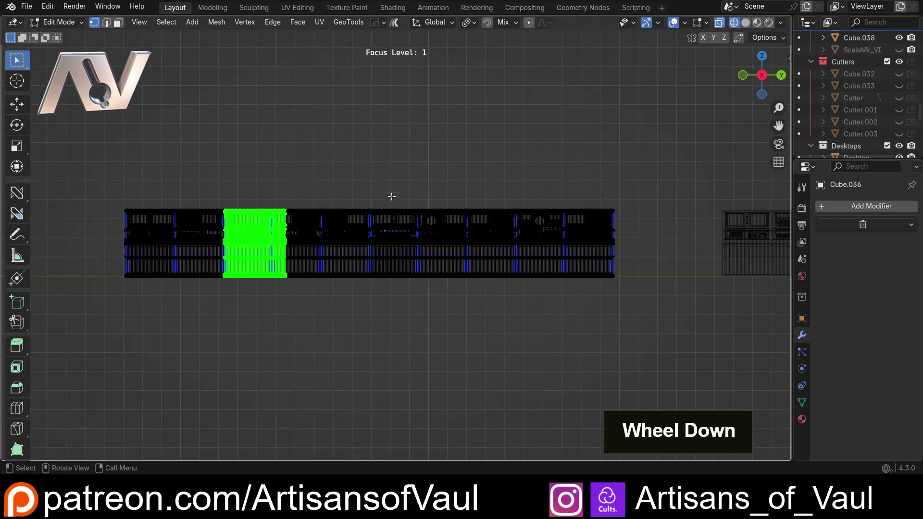
shift+middle_drag(365, 212, 269, 215)
scroll(377, 182, up, 8)
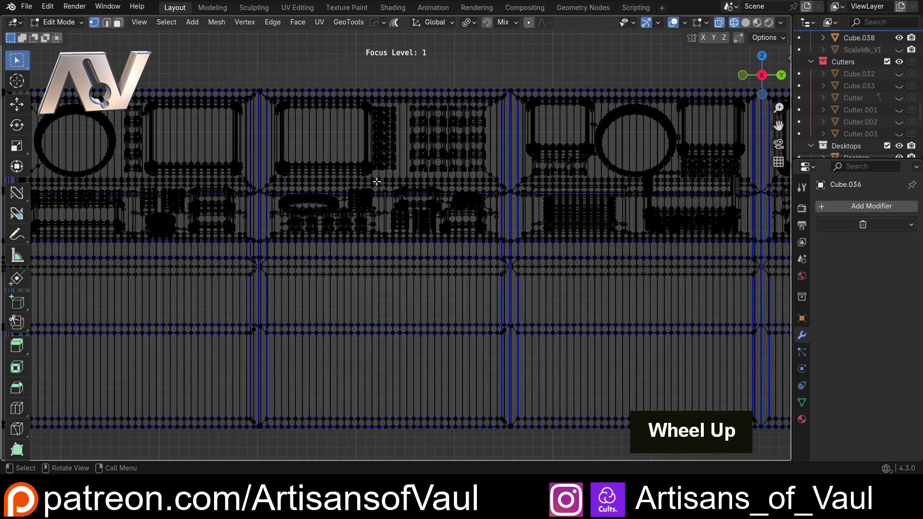
shift+drag(342, 70, 508, 446)
scroll(391, 242, down, 5)
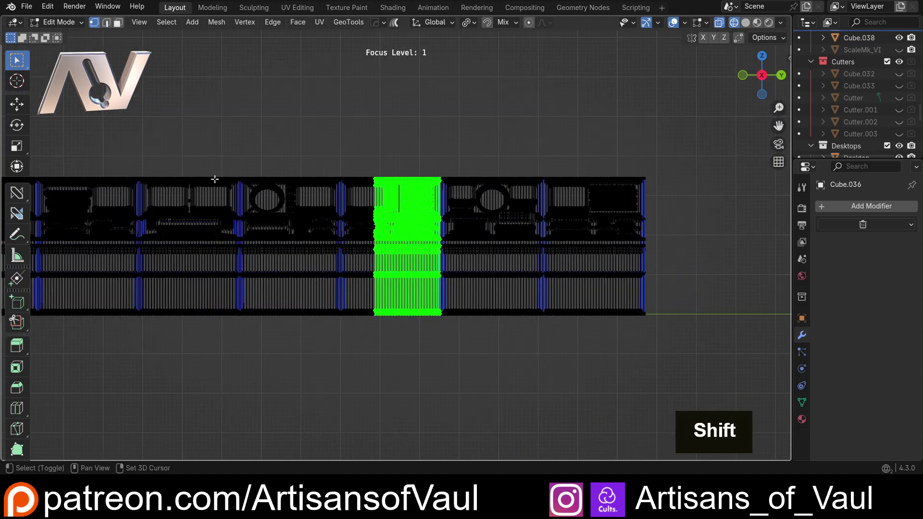
shift+drag(128, 124, 412, 380)
shift+middle_drag(423, 255, 429, 230)
shift+drag(250, 145, 469, 311)
middle_drag(470, 311, 416, 202)
Step: Bend the selected middle section by -180 degrees with Simple Bend into a horizontal horseshoe, and return to Object Mode
right_click(486, 127)
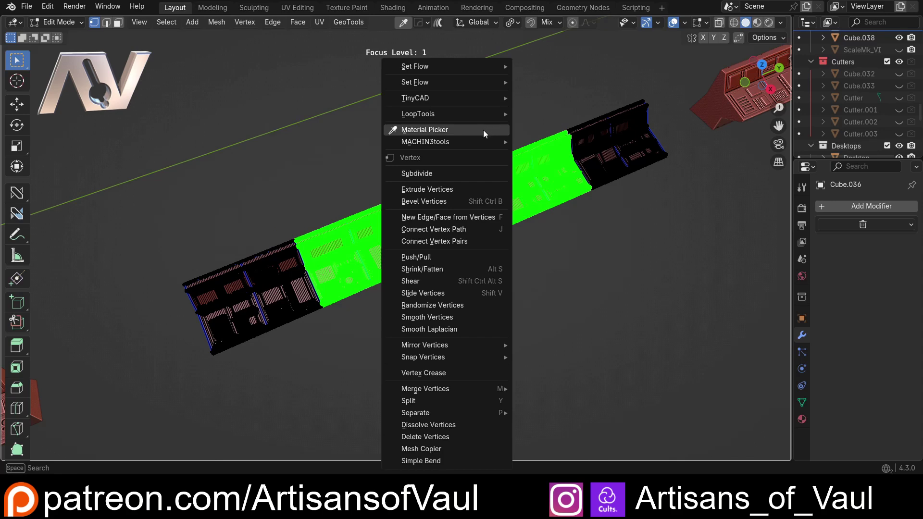
click(441, 461)
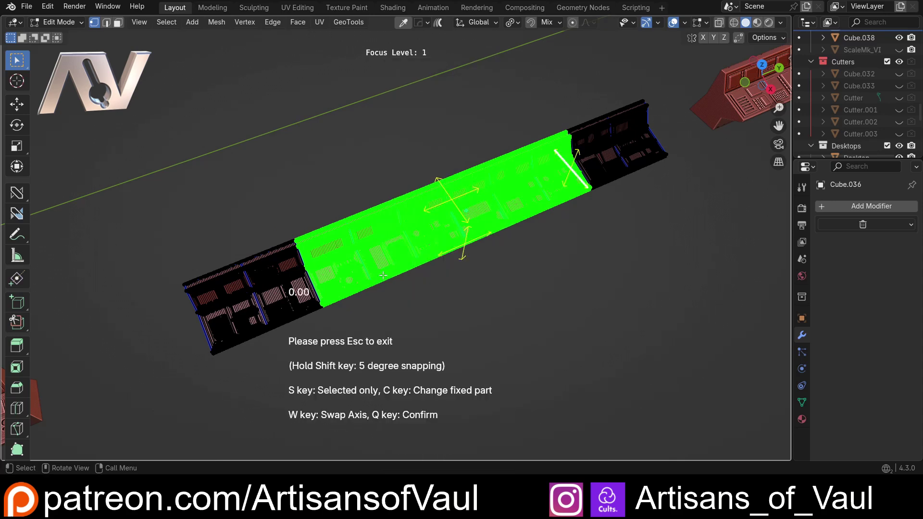
middle_drag(383, 275, 445, 274)
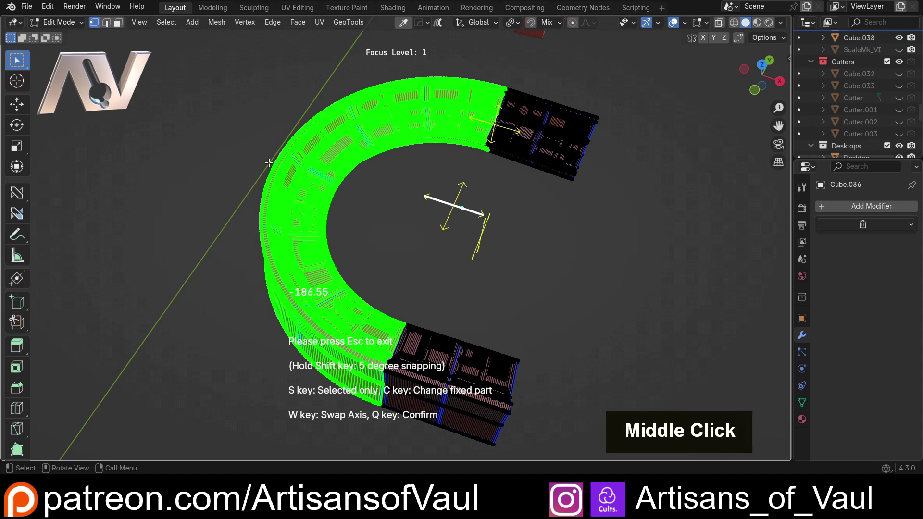
key(shift)
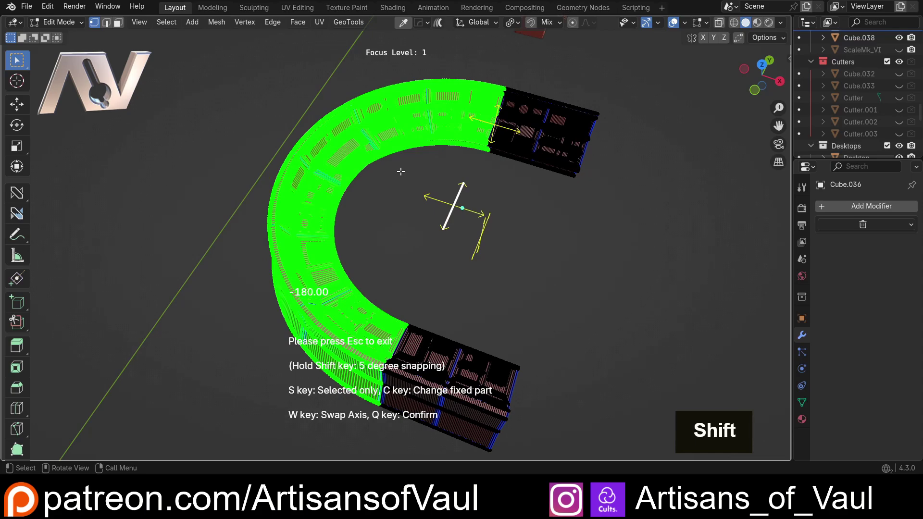
middle_drag(501, 270, 286, 243)
key(q)
key(Tab)
Step: Examine how the panel details and curved surfaces of the bent console strip deformed
scroll(391, 307, down, 2)
scroll(381, 261, up, 2)
scroll(445, 330, up, 3)
shift+middle_drag(445, 329, 408, 235)
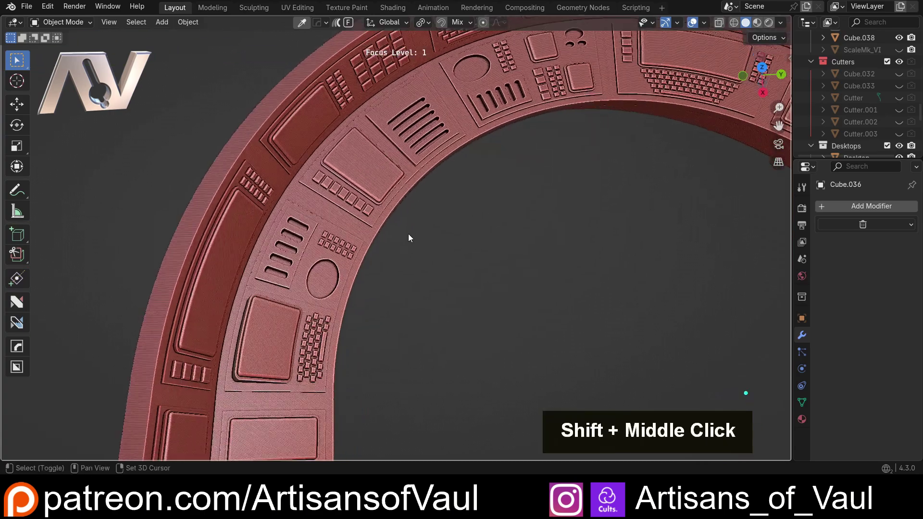
scroll(408, 237, up, 2)
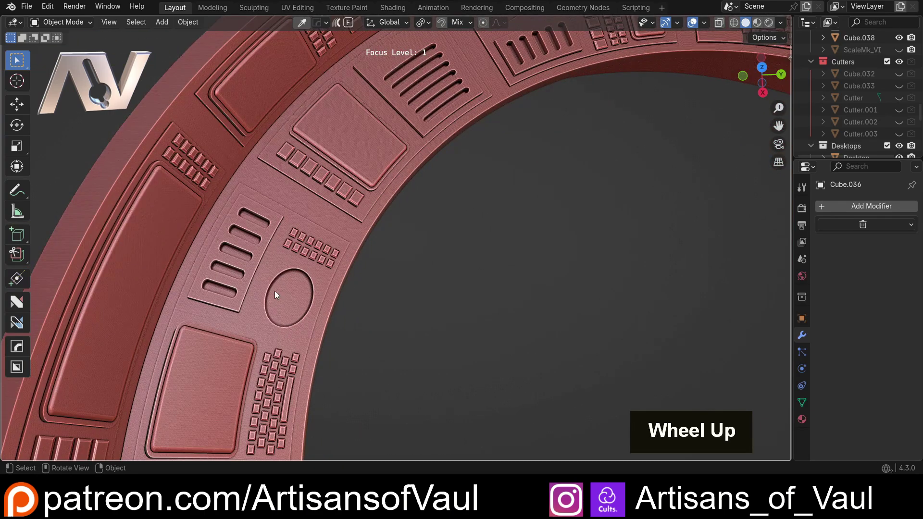
shift+middle_drag(346, 263, 246, 386)
scroll(431, 152, down, 2)
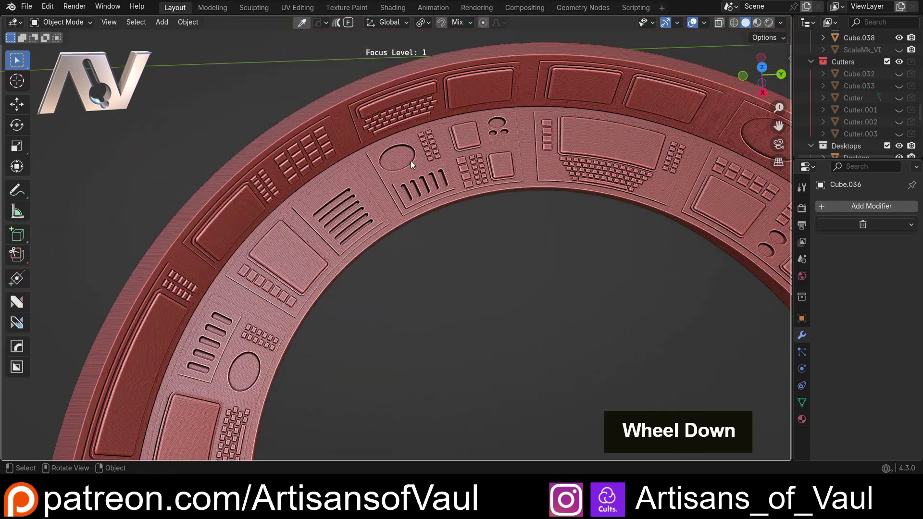
scroll(469, 169, down, 3)
shift+middle_drag(462, 170, 371, 279)
scroll(432, 240, down, 2)
scroll(371, 280, up, 2)
scroll(371, 280, up, 3)
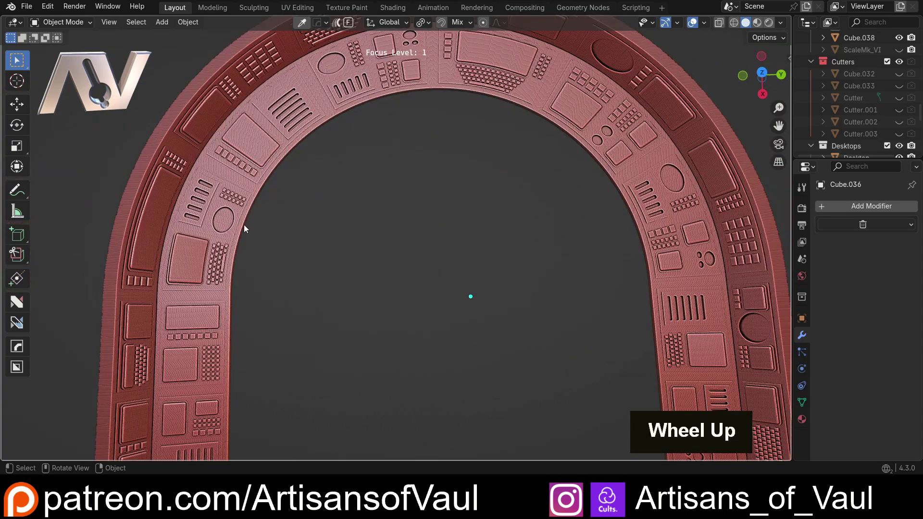
scroll(244, 224, down, 3)
scroll(514, 312, down, 2)
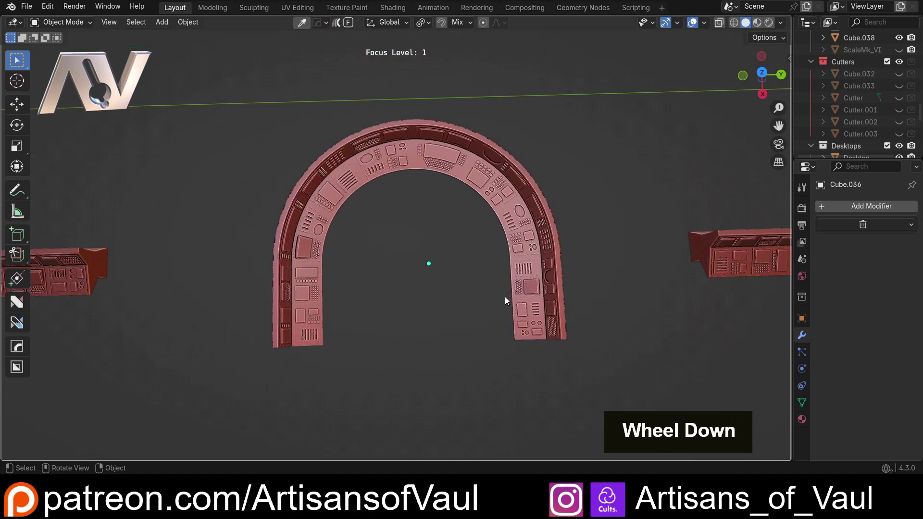
Step: Select the straight diced duplicate and open its mesh for editing in a top view near its far Y end
middle_drag(505, 296, 433, 270)
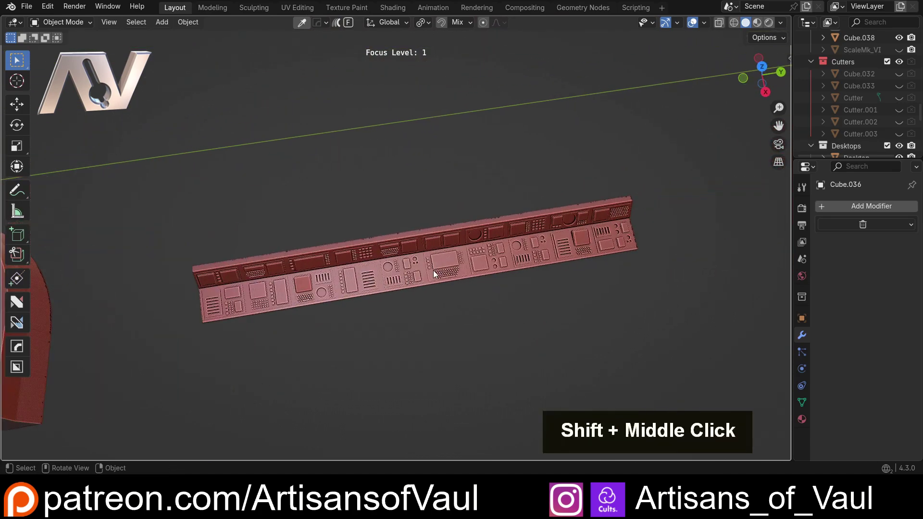
click(435, 260)
click(761, 67)
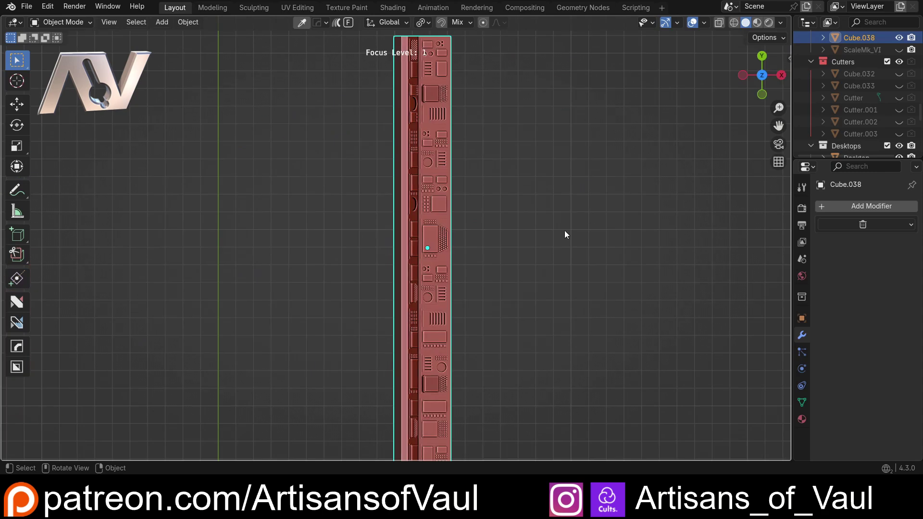
shift+middle_drag(564, 230, 356, 233)
key(Tab)
click(331, 227)
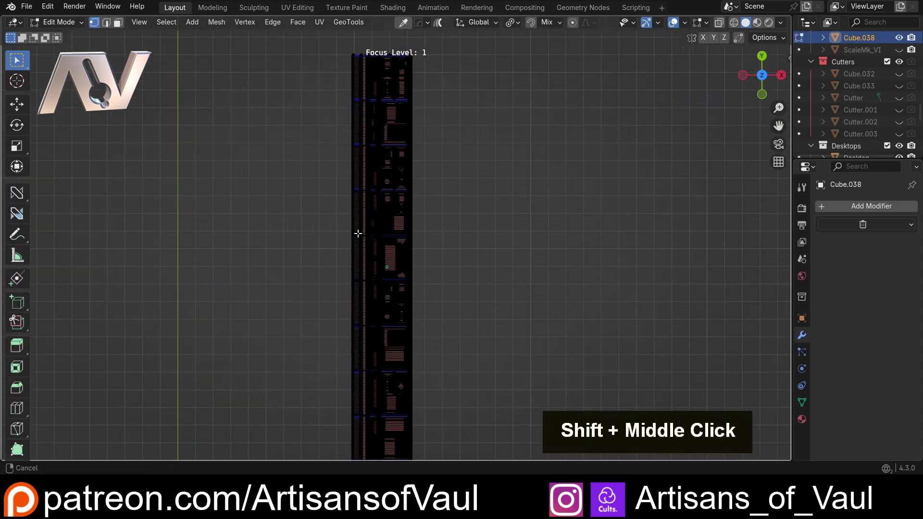
scroll(356, 233, up, 4)
scroll(275, 186, down, 2)
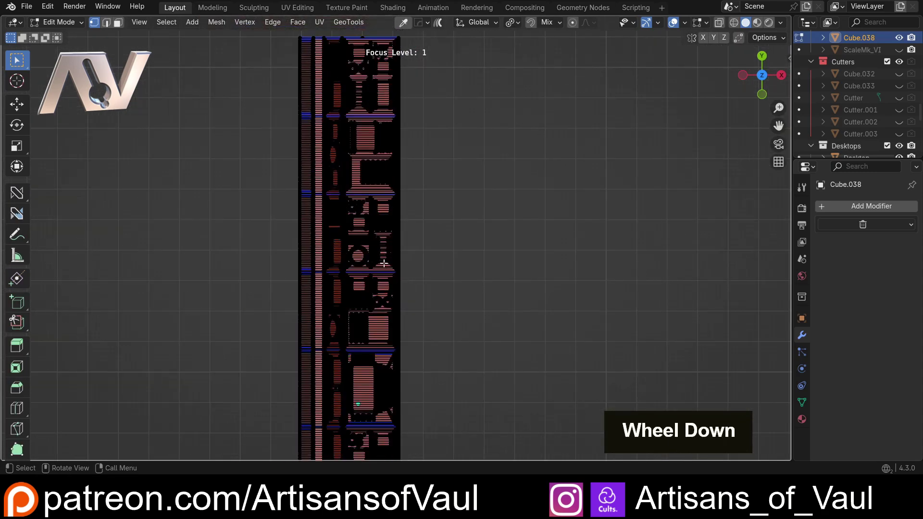
scroll(384, 263, down, 2)
shift+middle_drag(383, 264, 347, 248)
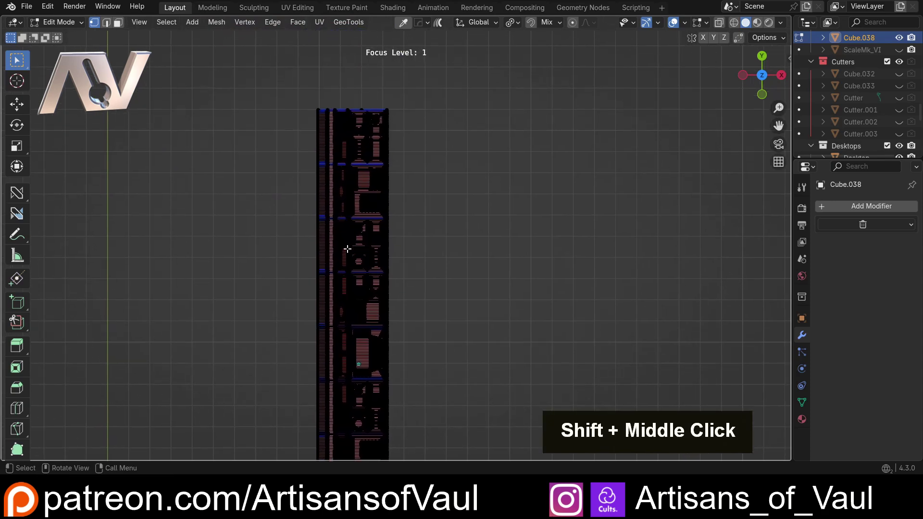
scroll(339, 268, up, 2)
shift+middle_drag(313, 211, 280, 166)
scroll(279, 166, up, 4)
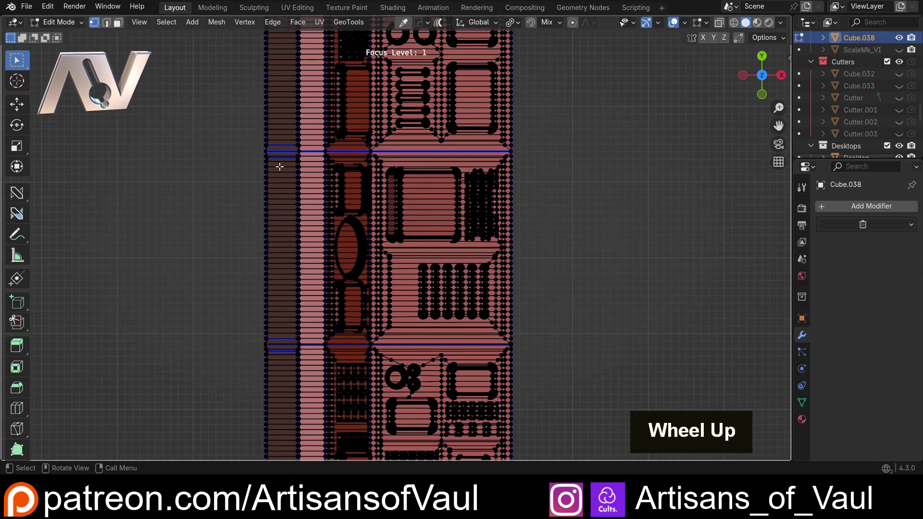
Step: Box-select the visible vertices of the second, third and fourth modules from the strip's far Y end
drag(246, 151, 564, 372)
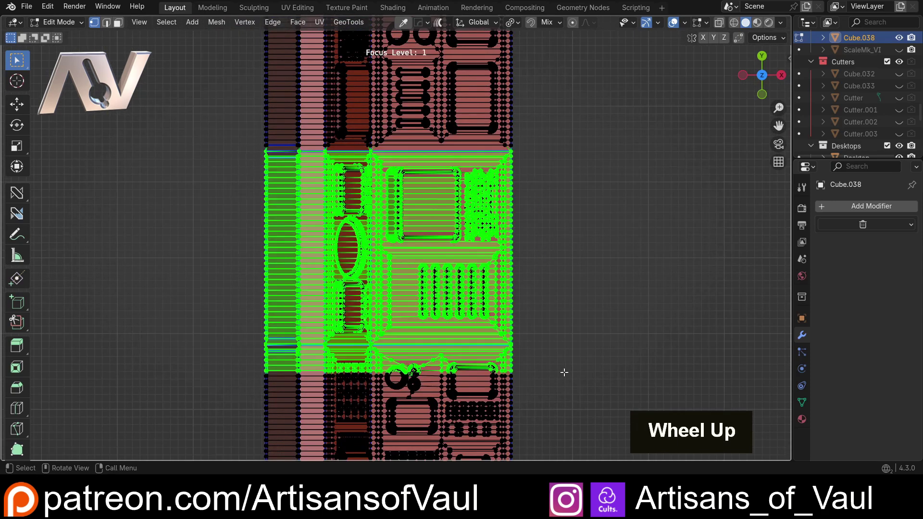
shift+middle_drag(507, 367, 483, 178)
shift+drag(190, 135, 538, 347)
scroll(540, 336, down, 3)
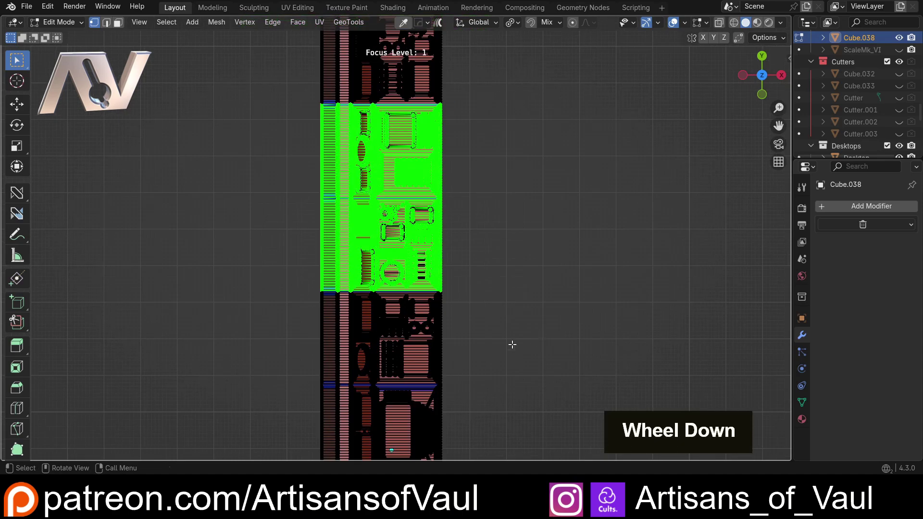
scroll(513, 342, up, 3)
shift+drag(124, 101, 491, 365)
scroll(515, 332, down, 3)
Step: Add the hidden vertices of the second, third and fourth modules to the selection by box-selecting them in wireframe display
key(shift+z)
scroll(514, 321, down, 3)
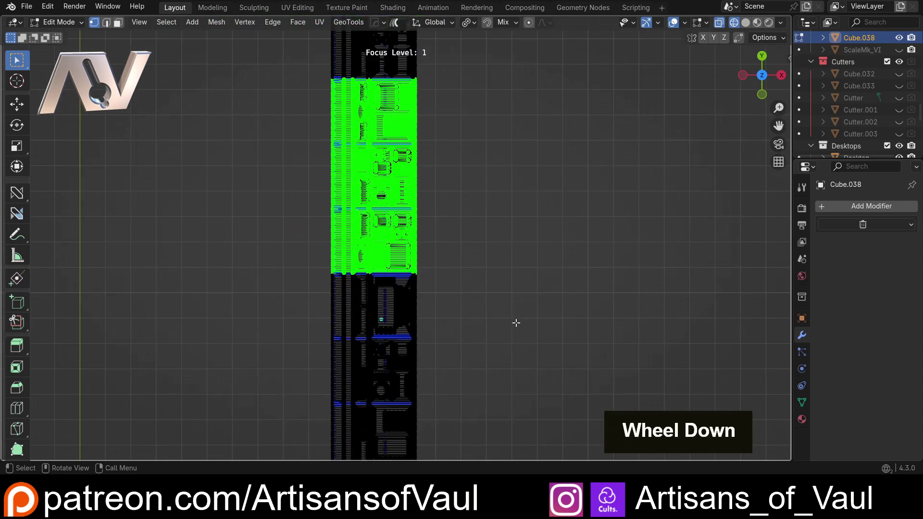
scroll(319, 198, up, 5)
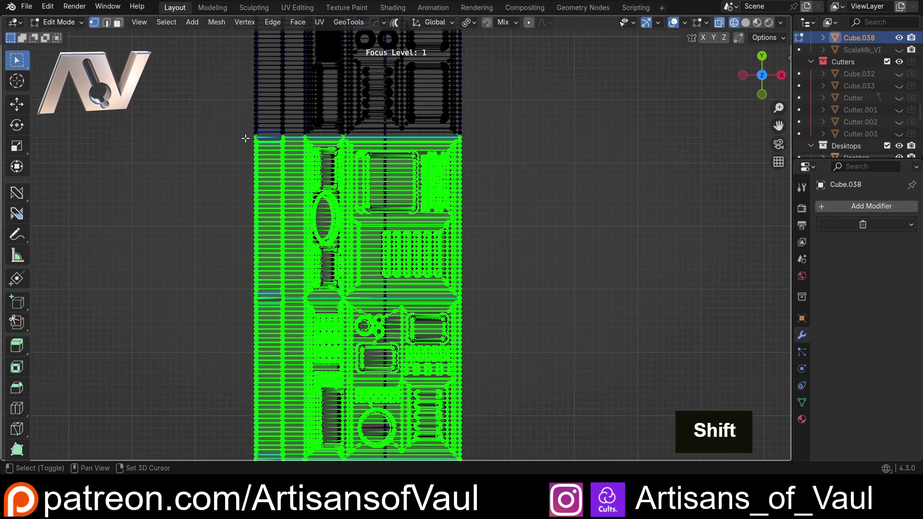
shift+drag(247, 137, 540, 365)
shift+middle_drag(450, 314, 463, 115)
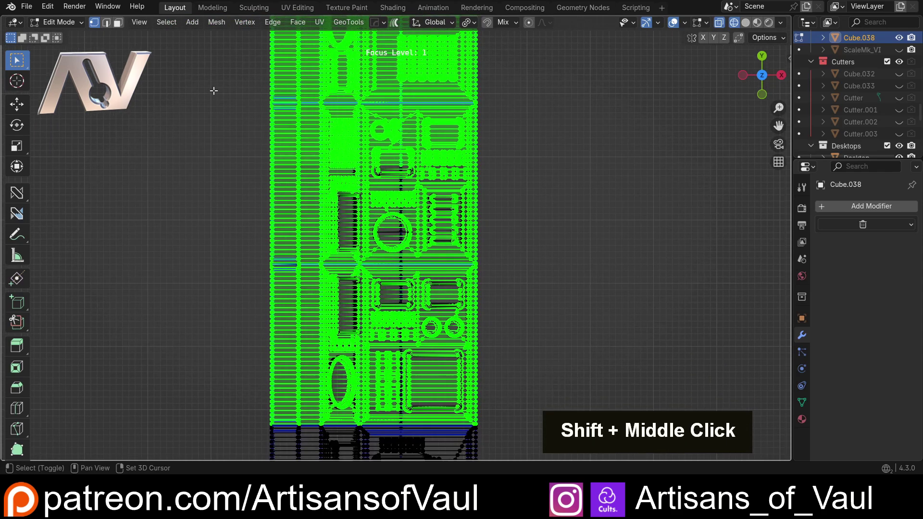
shift+drag(213, 89, 532, 425)
scroll(537, 351, down, 3)
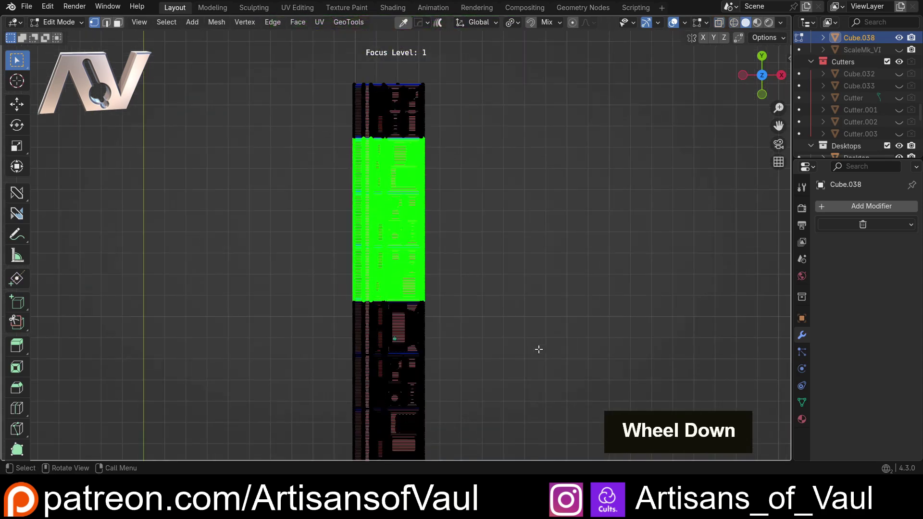
Step: Bend the selected modules by -90 degrees sideways with Simple Bend, switch the fixed part to the long straight section, and return to Object Mode
middle_drag(537, 350, 519, 115)
right_click(525, 111)
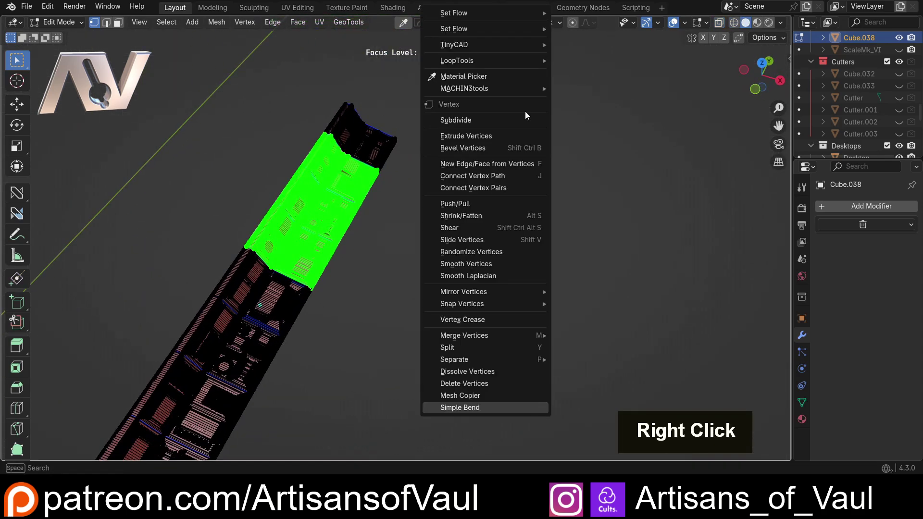
click(462, 408)
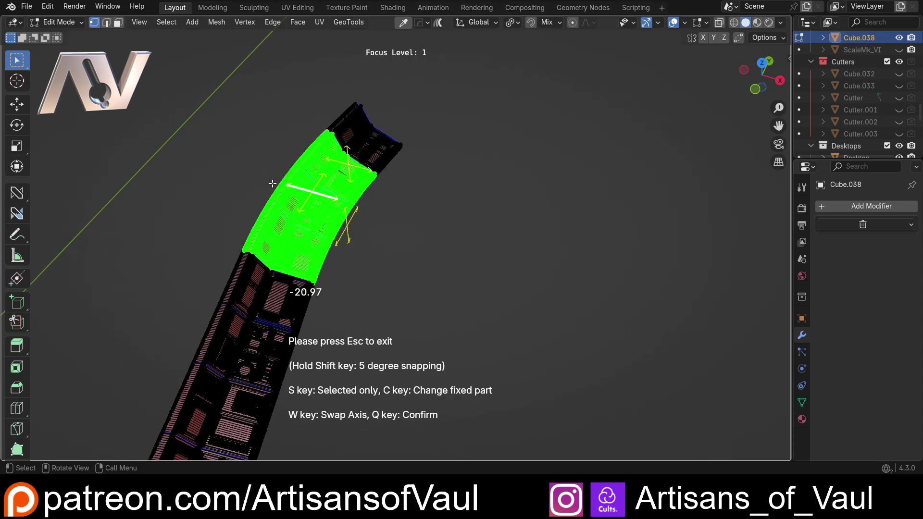
key(shift)
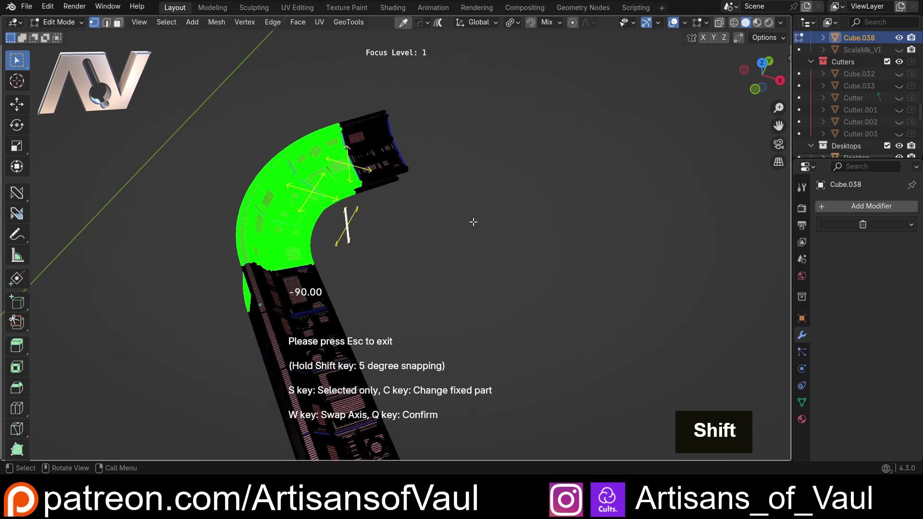
key(c)
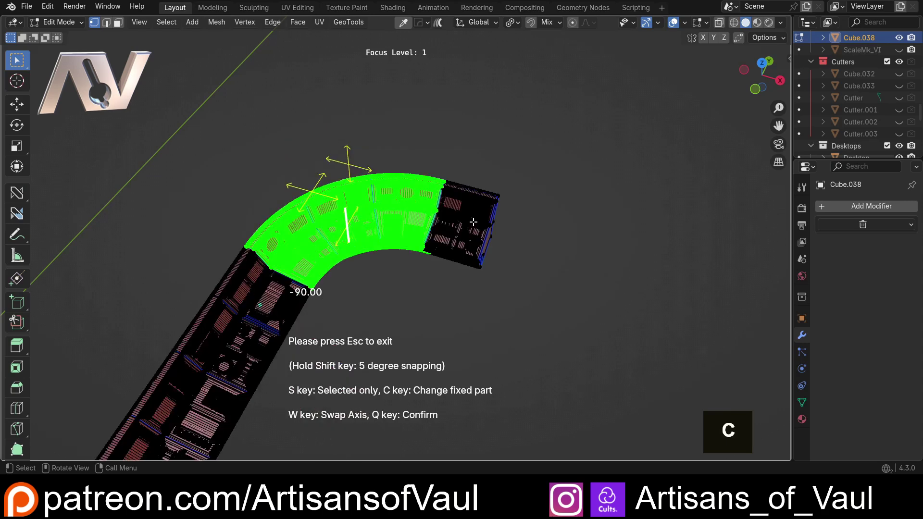
scroll(457, 248, down, 1)
middle_drag(457, 248, 330, 293)
key(space)
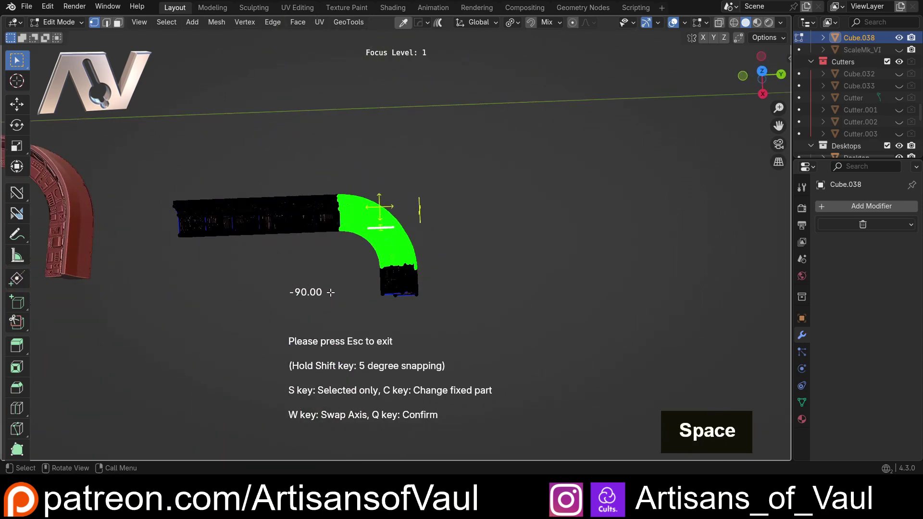
key(q)
key(Tab)
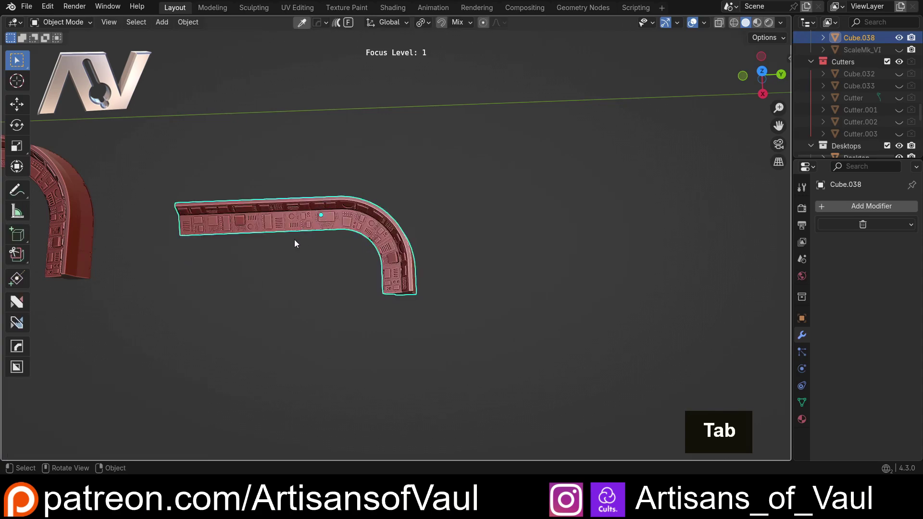
Step: Examine the panel details and overall curves of the corner console and the horseshoe console from several angles
scroll(286, 265, down, 1)
shift+middle_drag(286, 265, 429, 243)
scroll(358, 238, up, 2)
shift+middle_drag(359, 238, 288, 250)
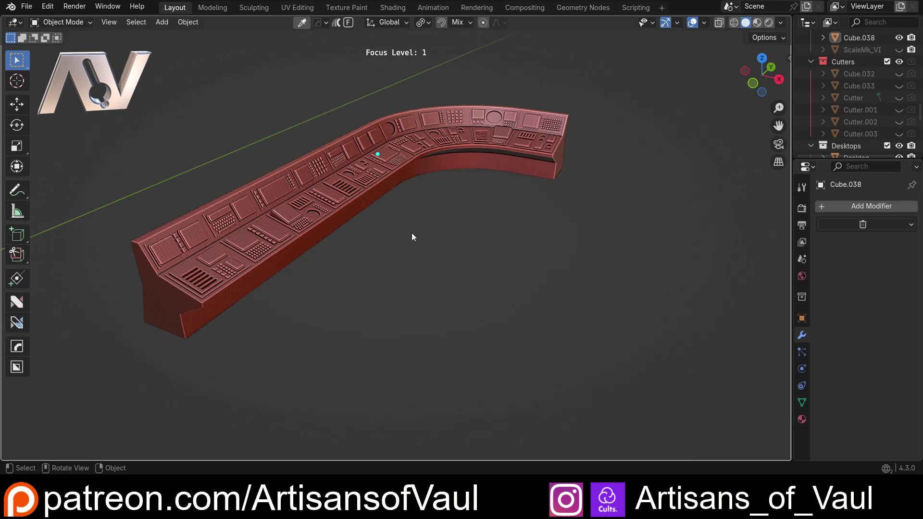
middle_drag(411, 232, 482, 274)
scroll(307, 222, down, 3)
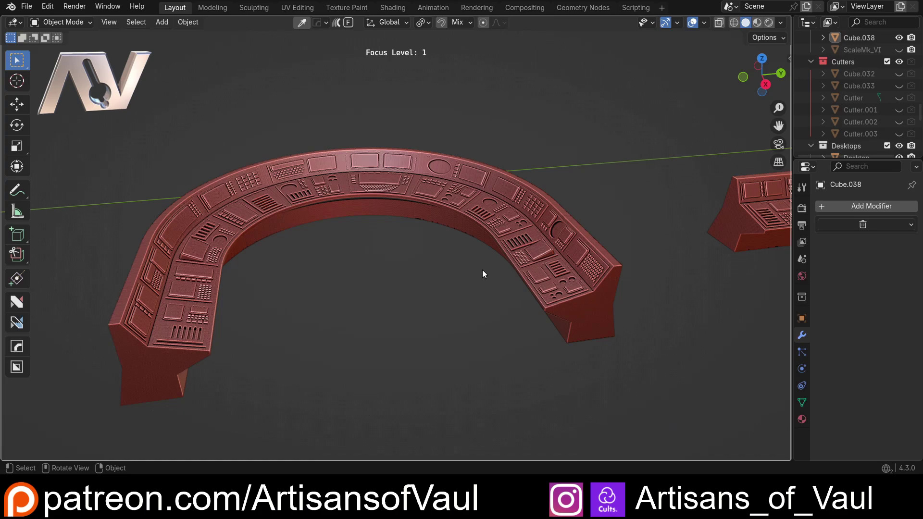
middle_drag(480, 142, 470, 160)
scroll(470, 161, down, 3)
scroll(328, 228, down, 2)
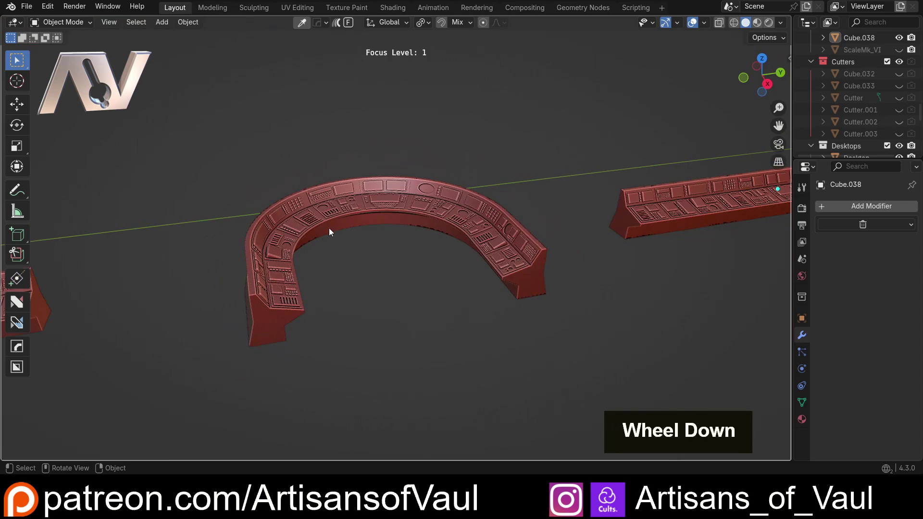
middle_drag(348, 226, 315, 215)
scroll(321, 294, up, 3)
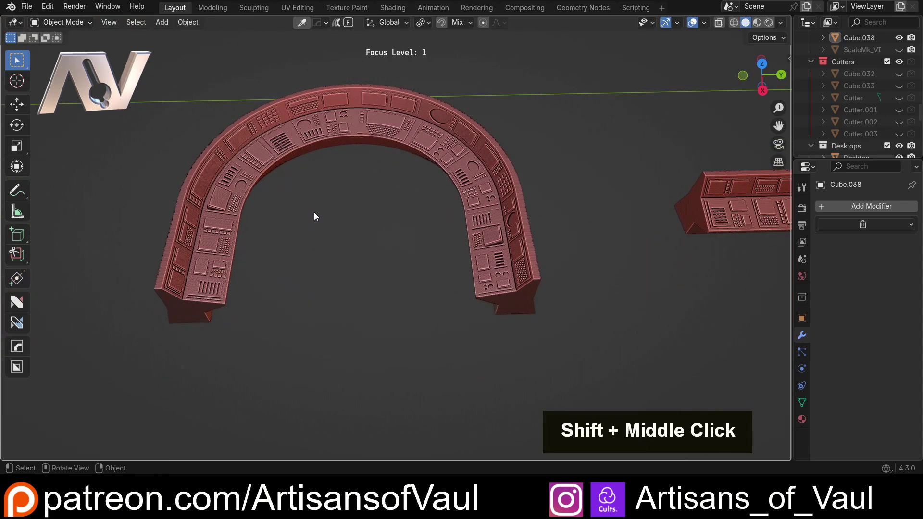